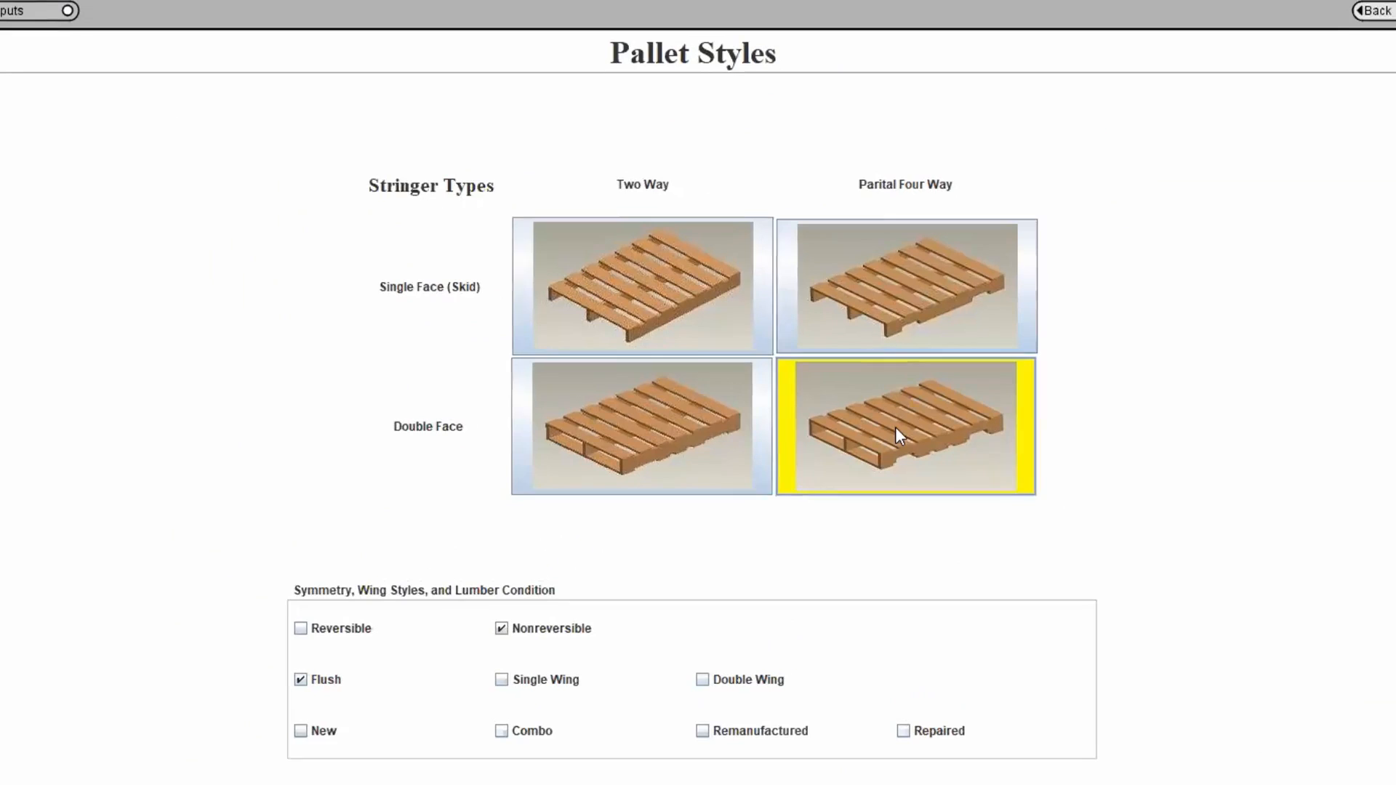
- Try the other stringer pallet styles, settle on the double-face partial four-way style, and continue to the lumber inputs
left_click(905, 313)
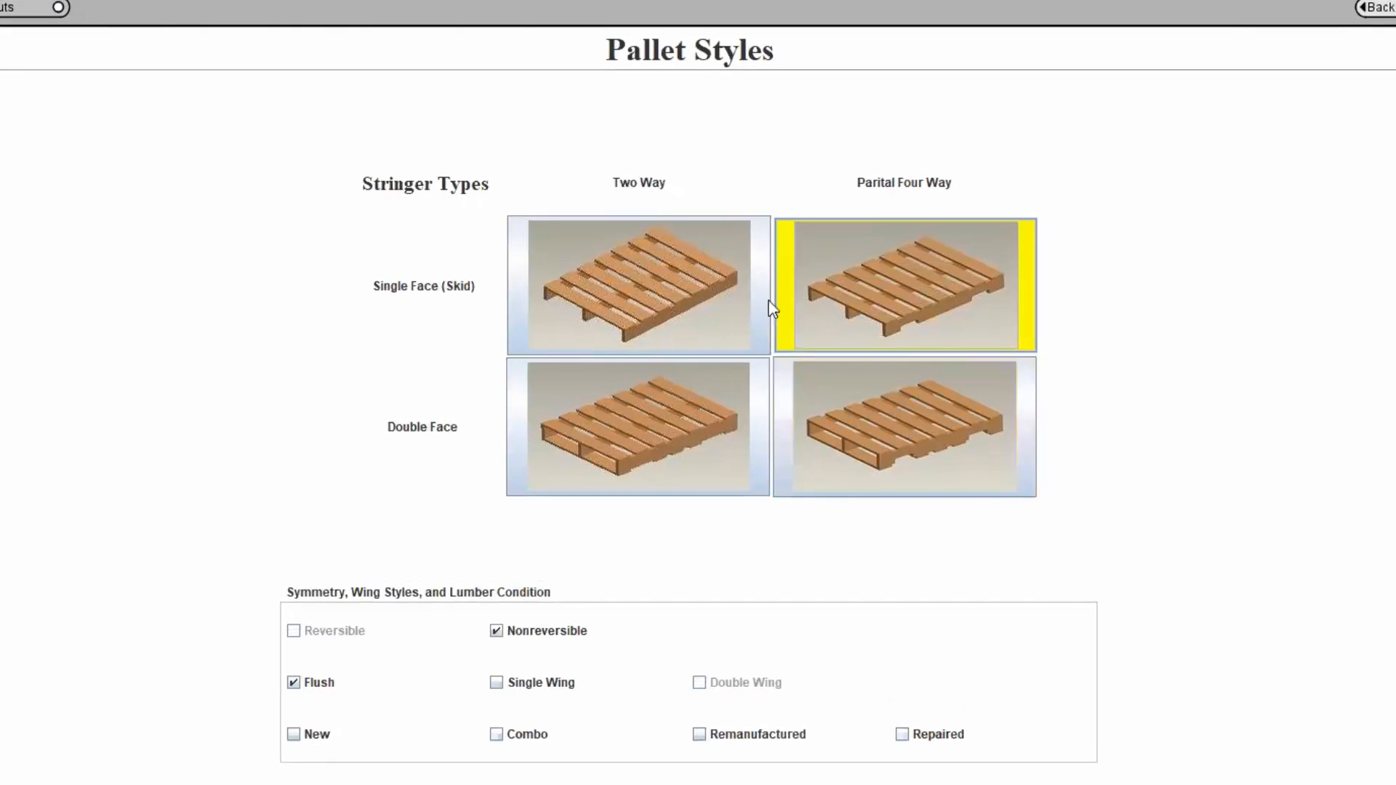
left_click(716, 309)
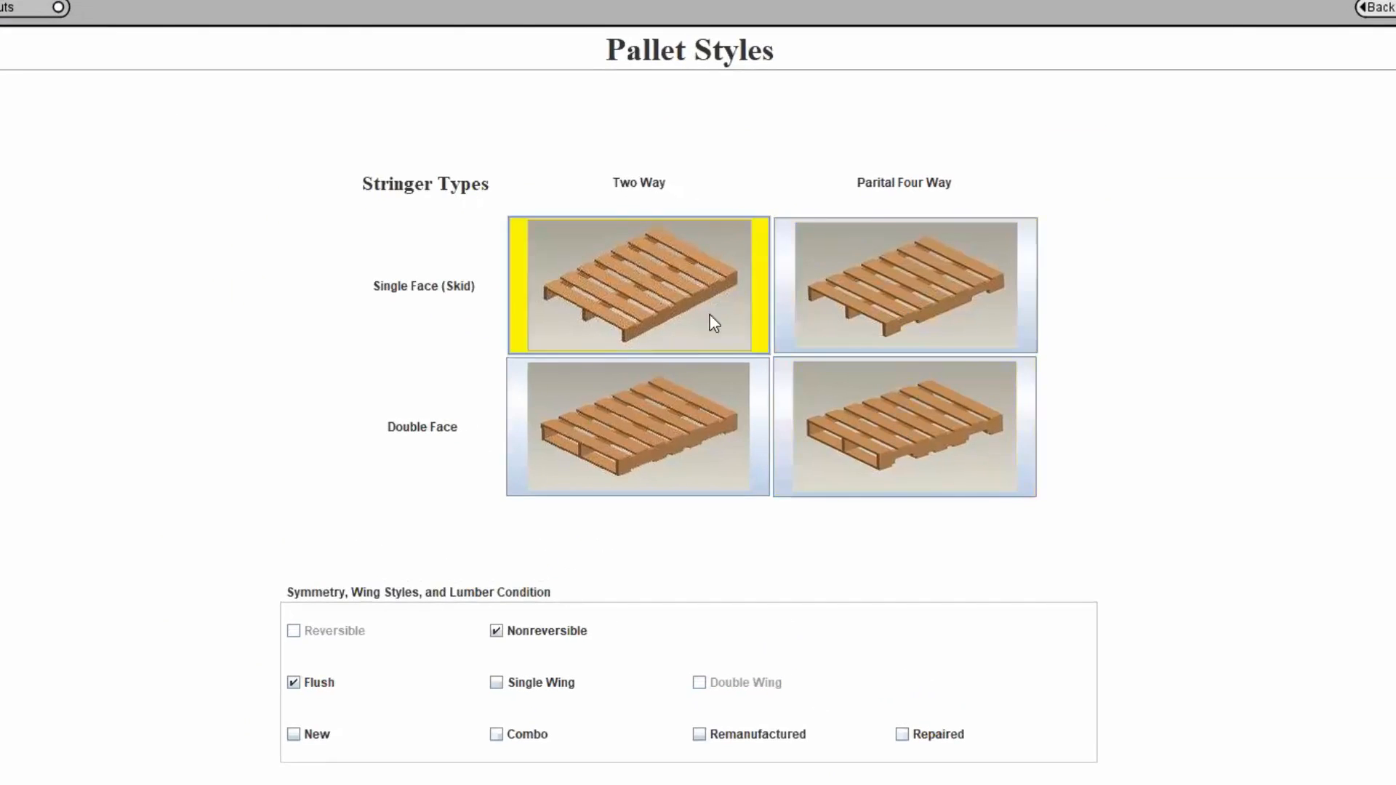
left_click(703, 401)
left_click(836, 430)
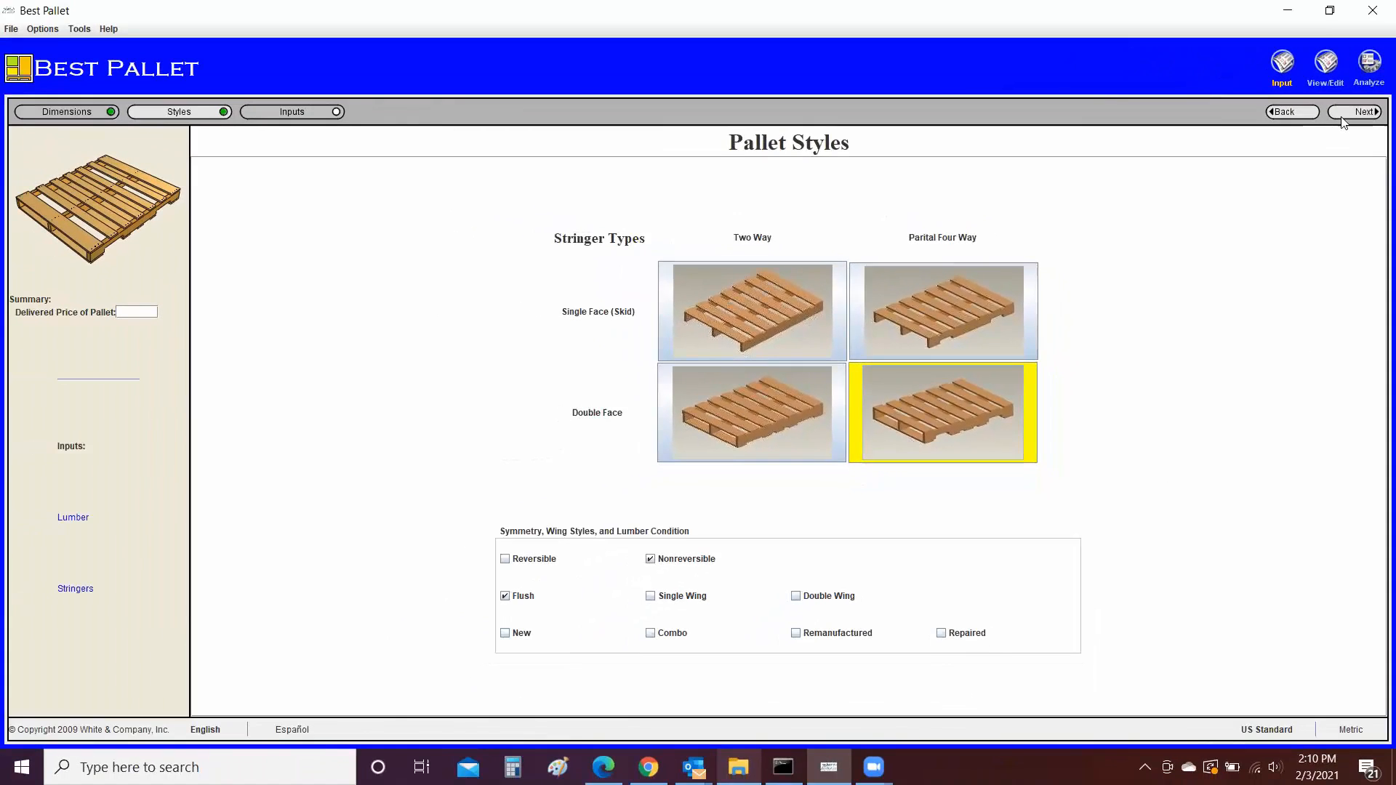
left_click(1345, 112)
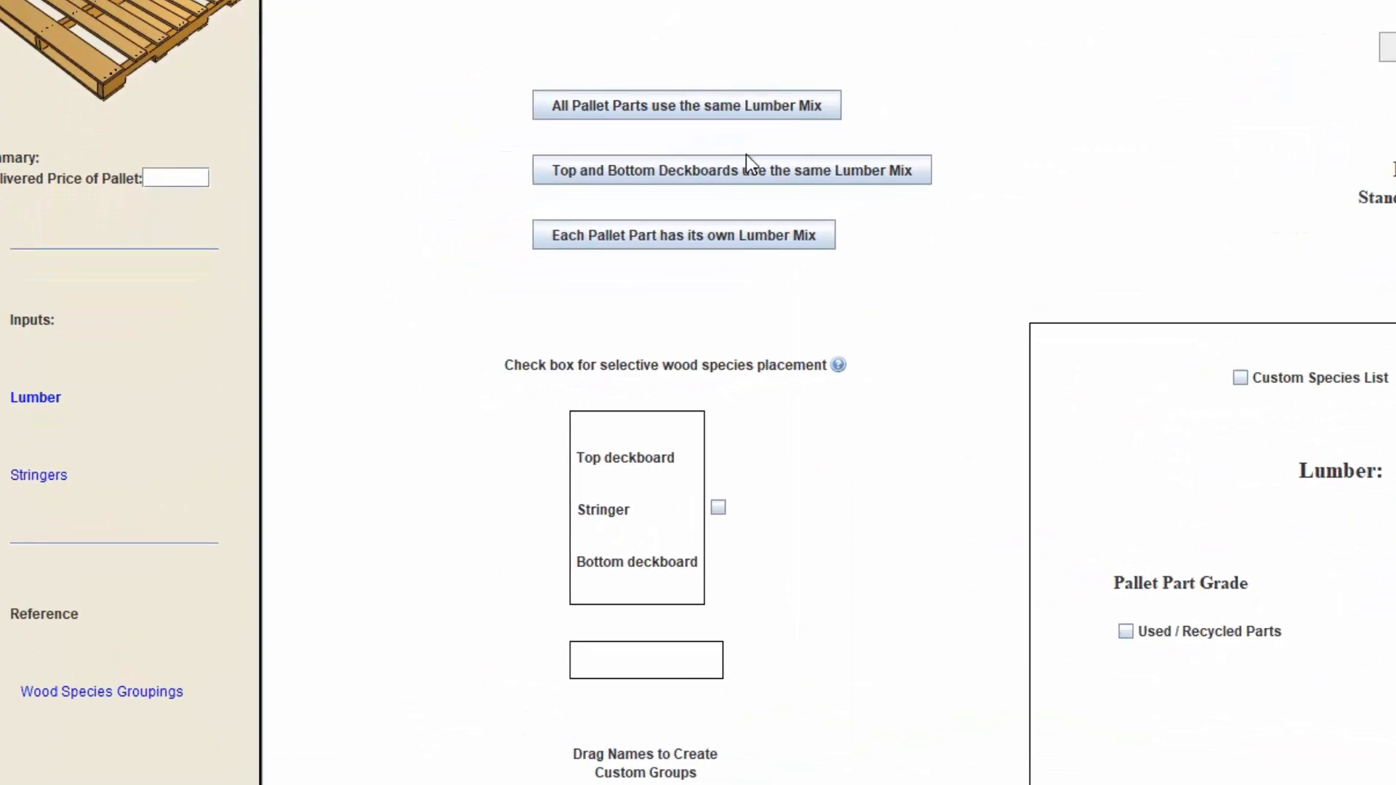
- Try a shared deckboard lumber mix and custom groups pairing the stringer with each deckboard, ending with a separate mix per part
left_click(722, 167)
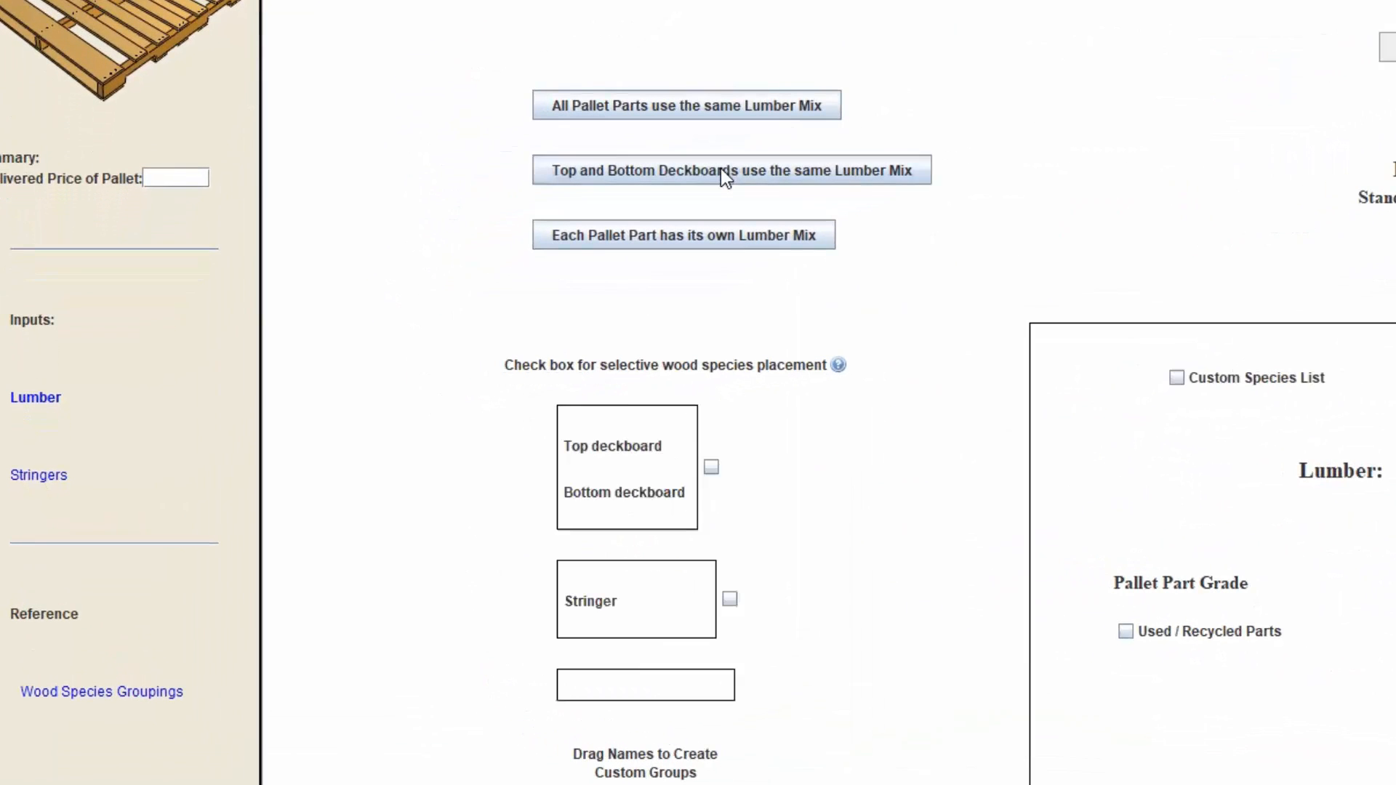
left_click(702, 234)
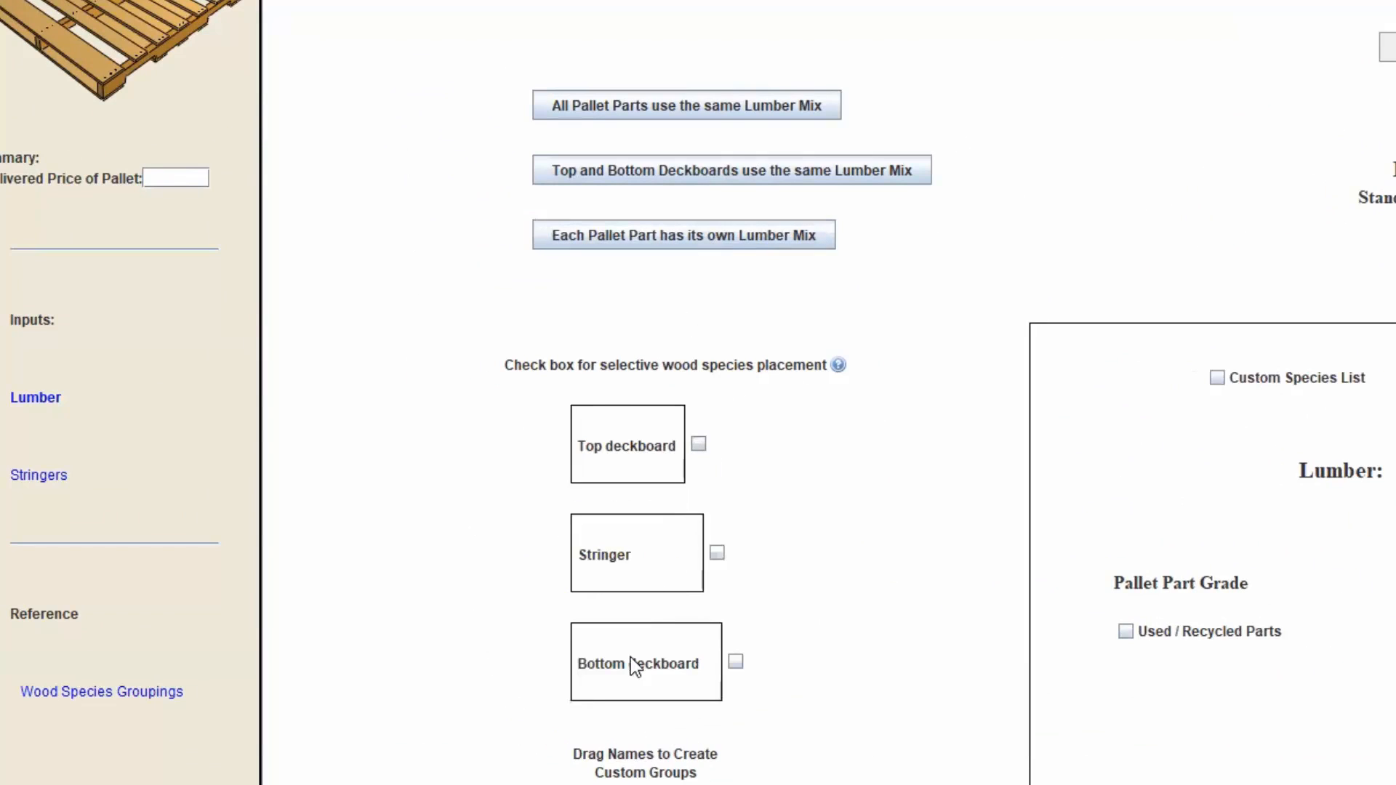
left_click_drag(630, 657, 633, 576)
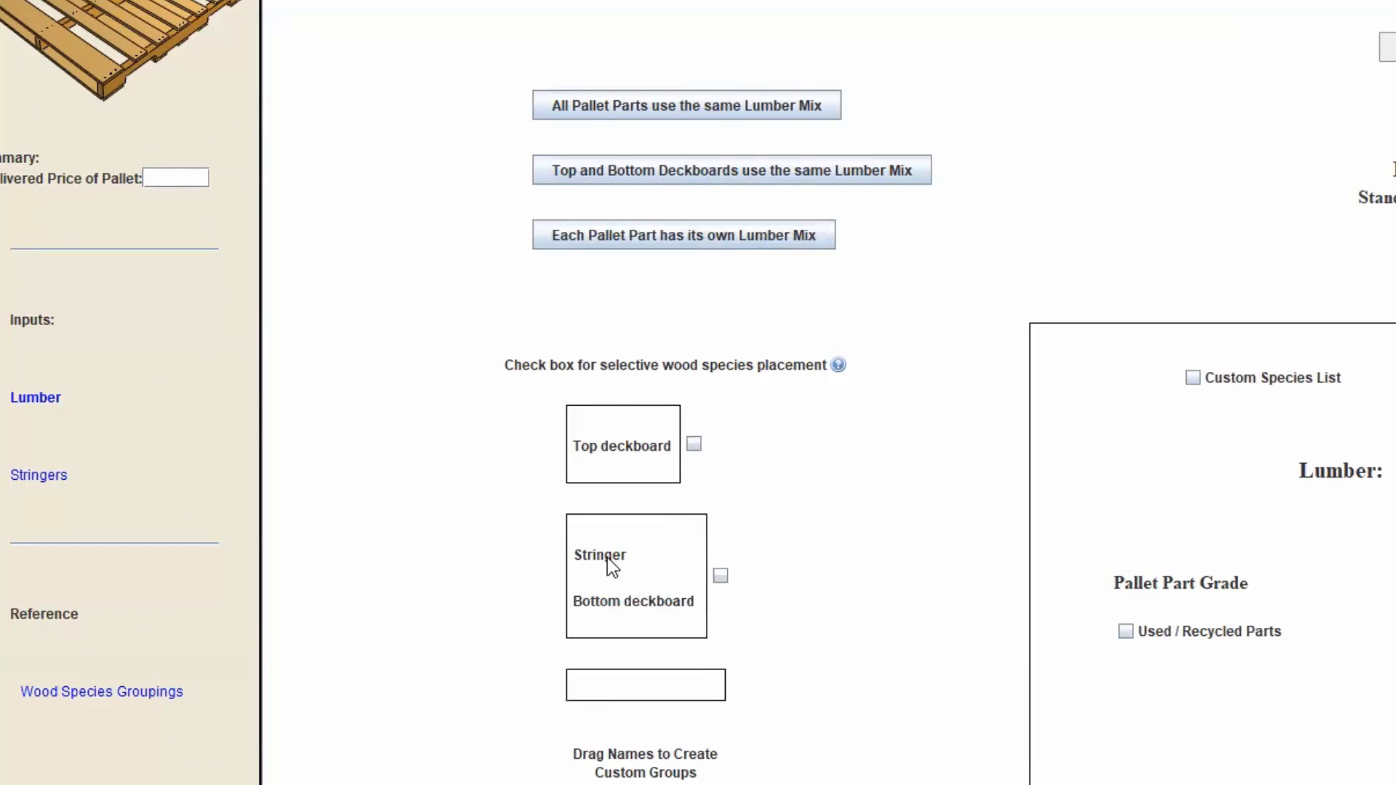
left_click_drag(622, 489, 623, 474)
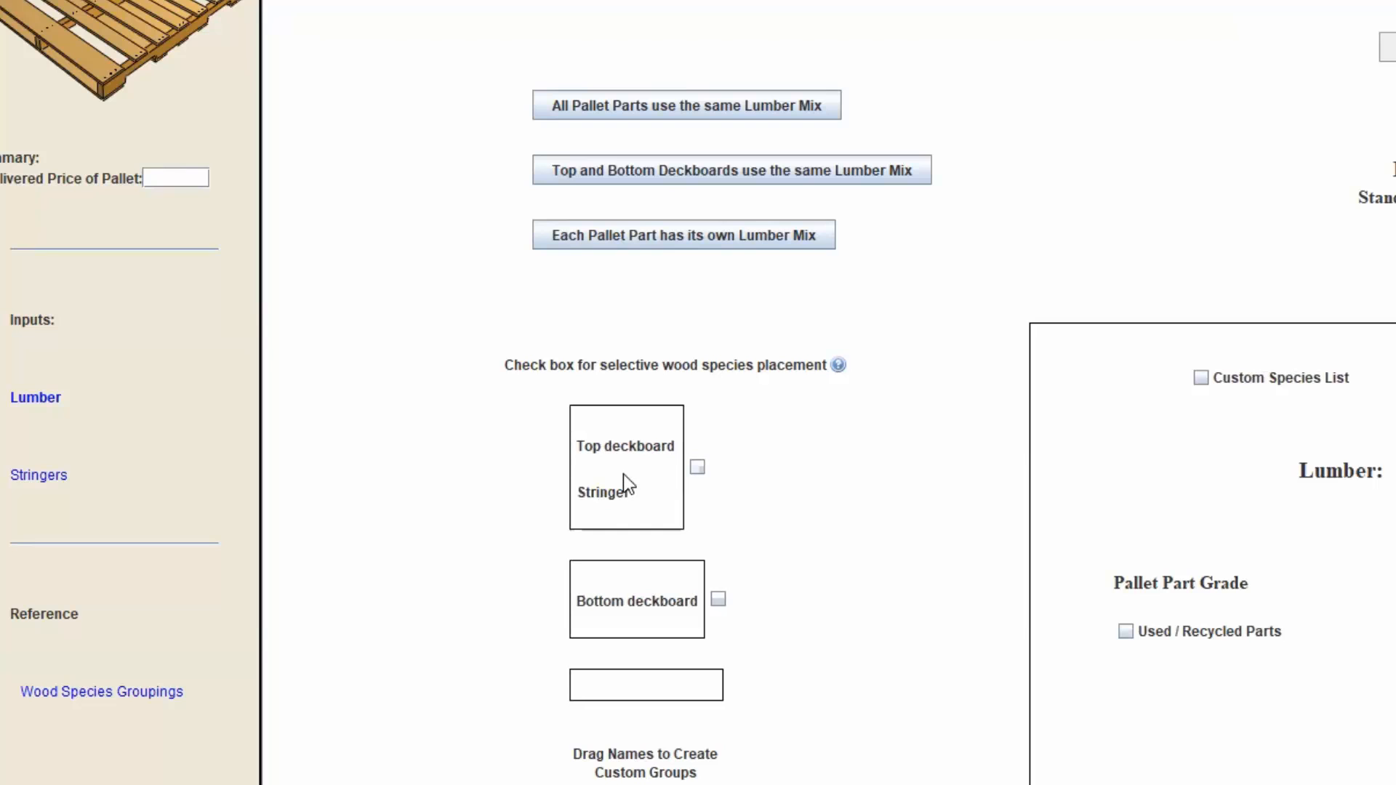
left_click(671, 240)
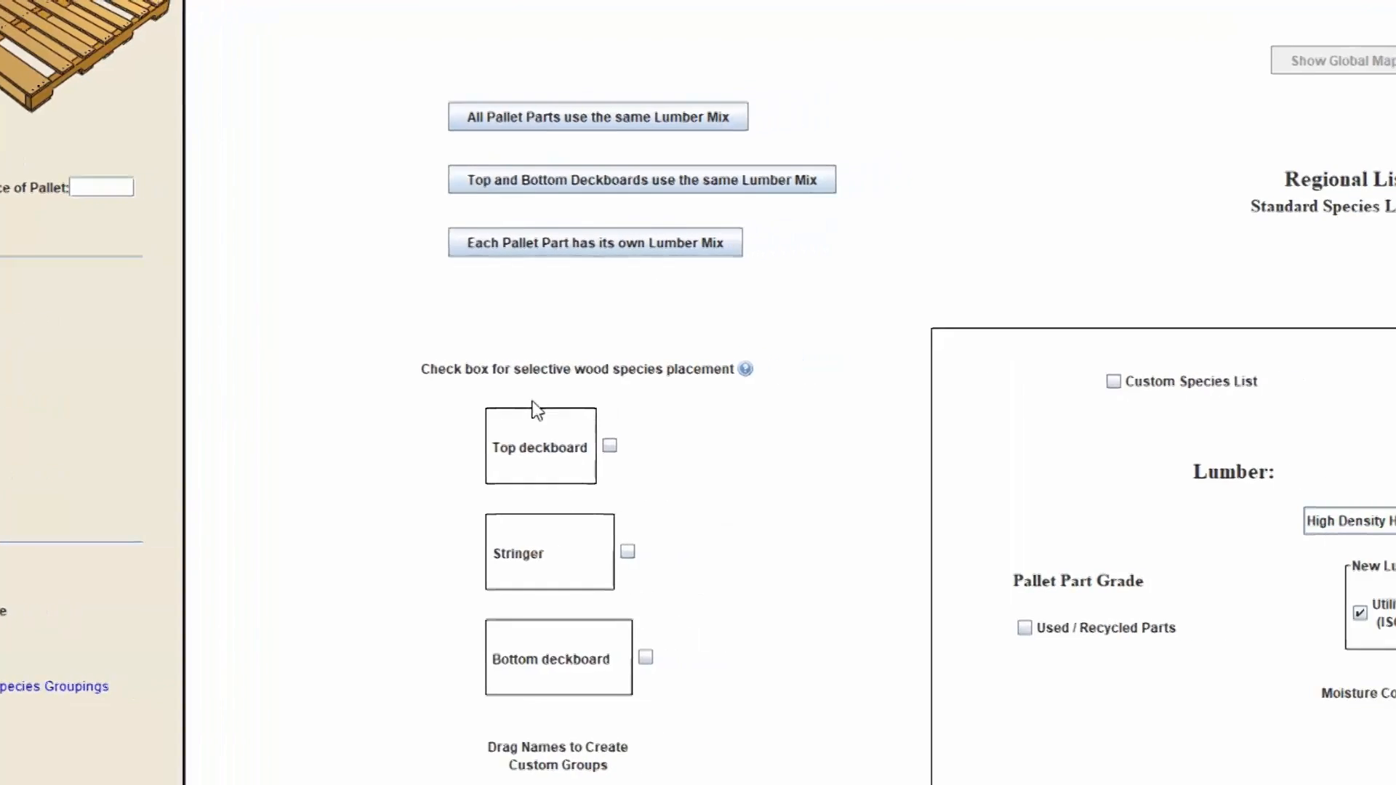
- Try a three-species stringer mix adding Medium Density and Low Density Hardwoods, and return the stringer to one species
left_click(1187, 402)
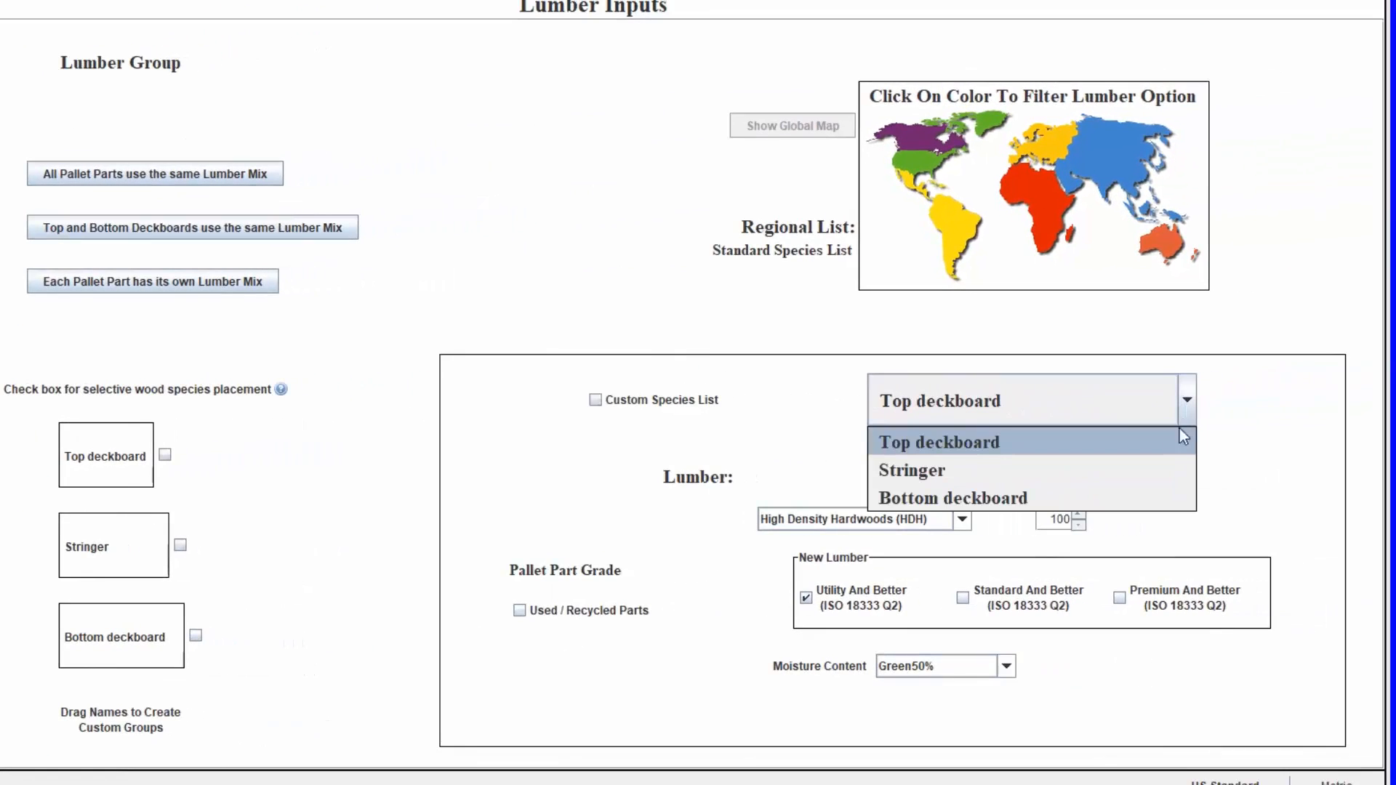
left_click(1144, 473)
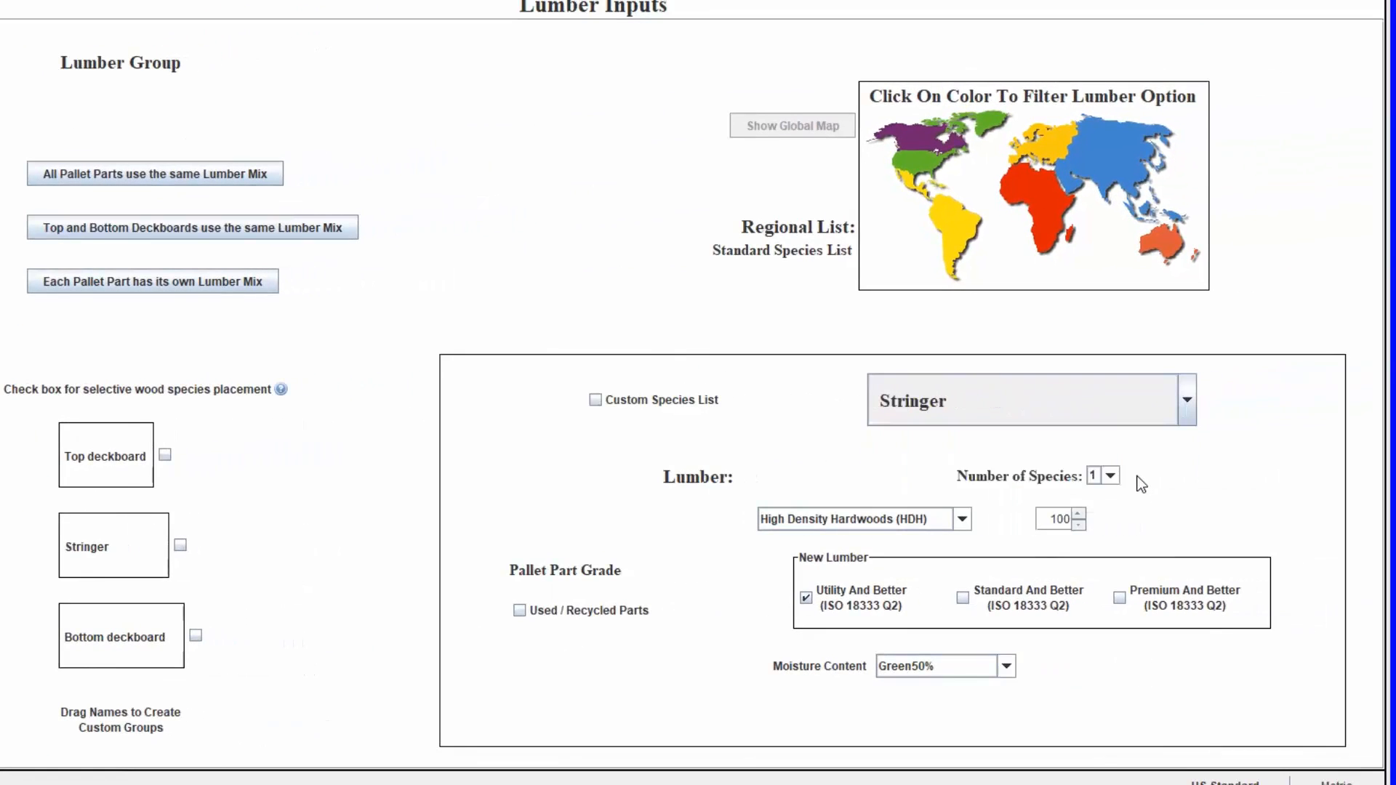
left_click(1110, 476)
left_click(1107, 530)
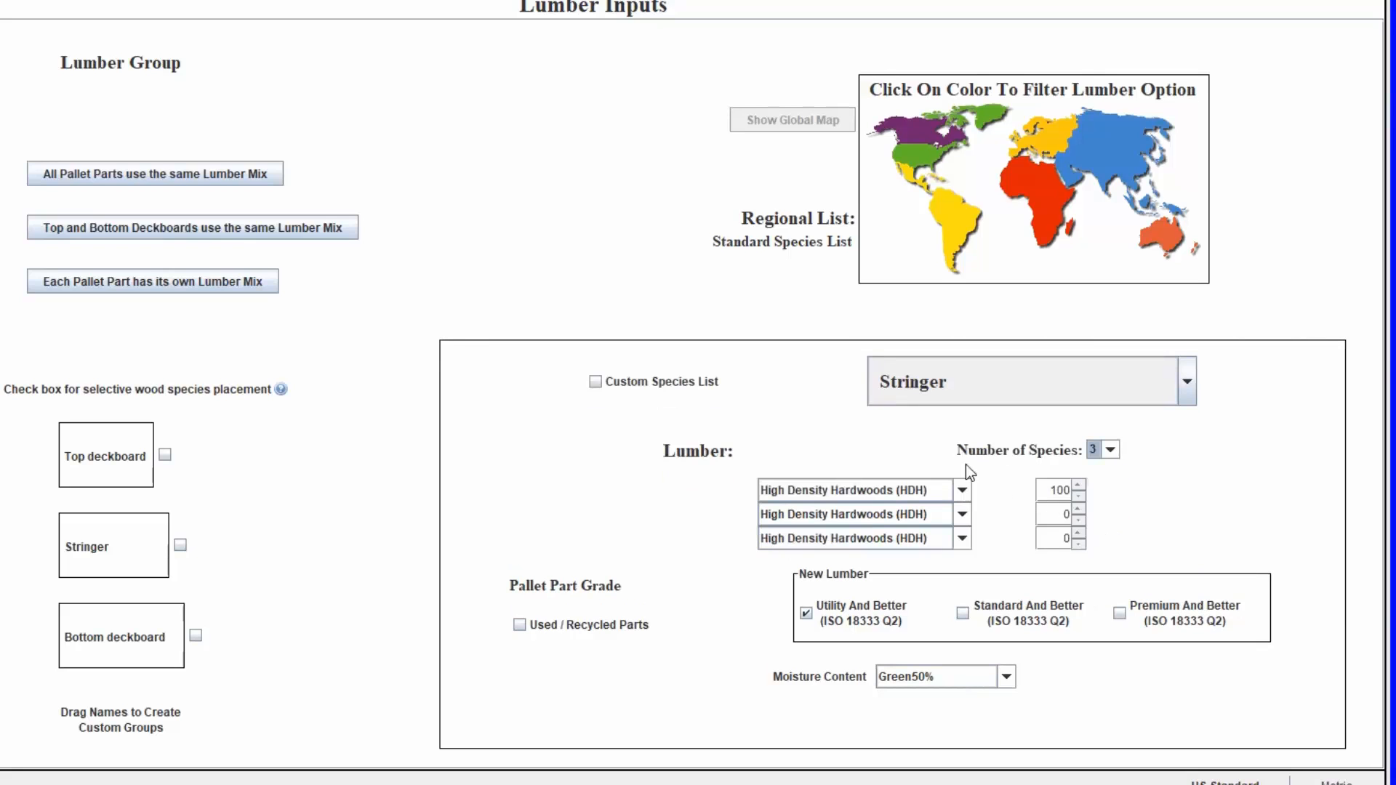
left_click(962, 515)
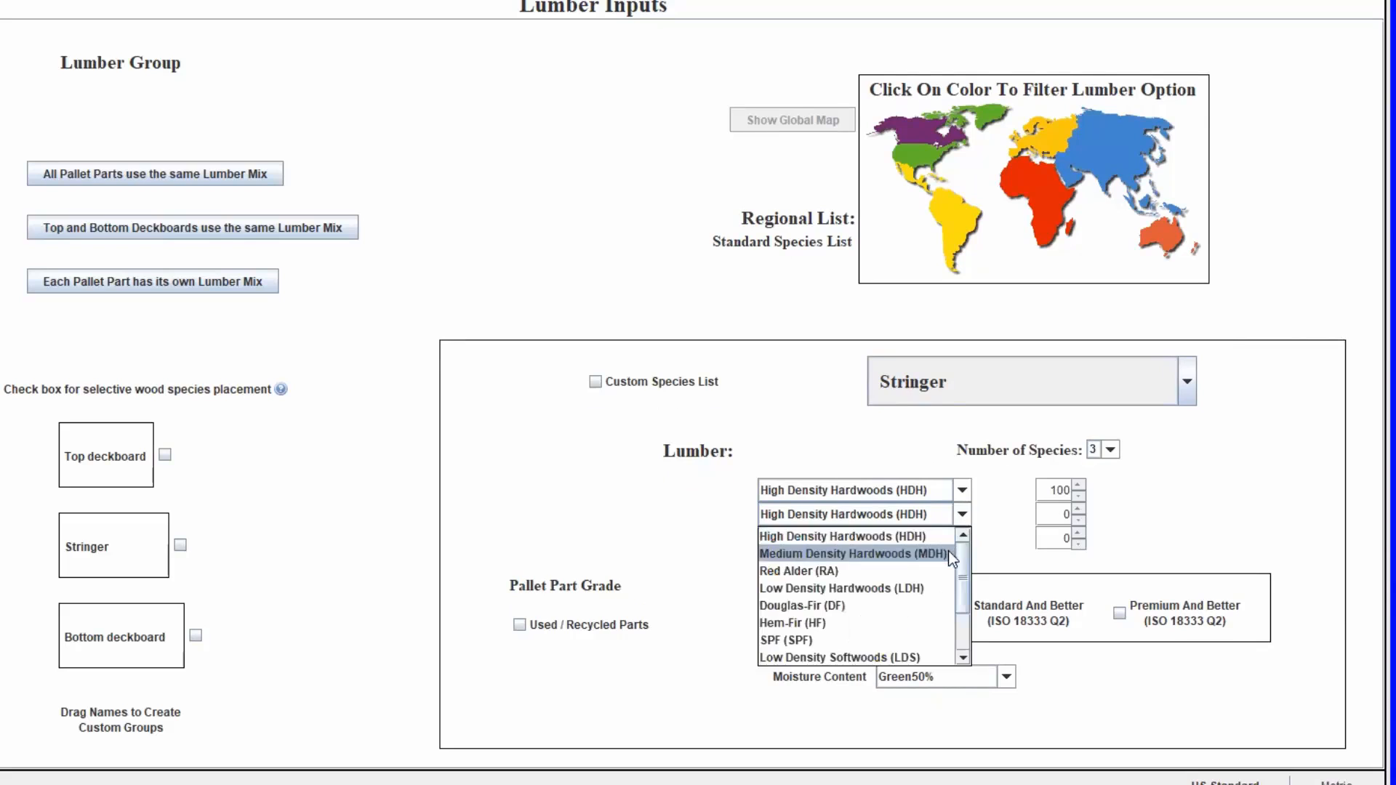
left_click(948, 552)
left_click(959, 544)
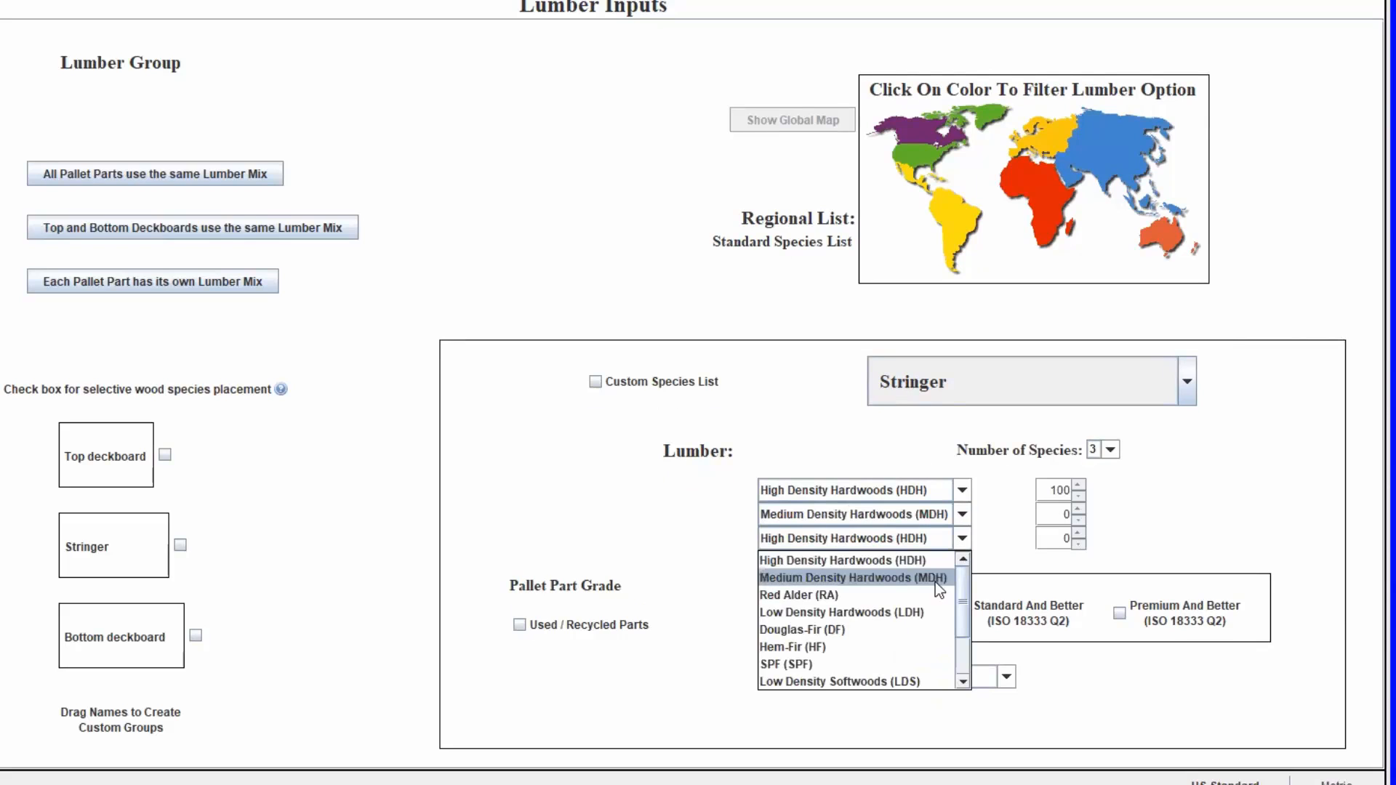
left_click(928, 617)
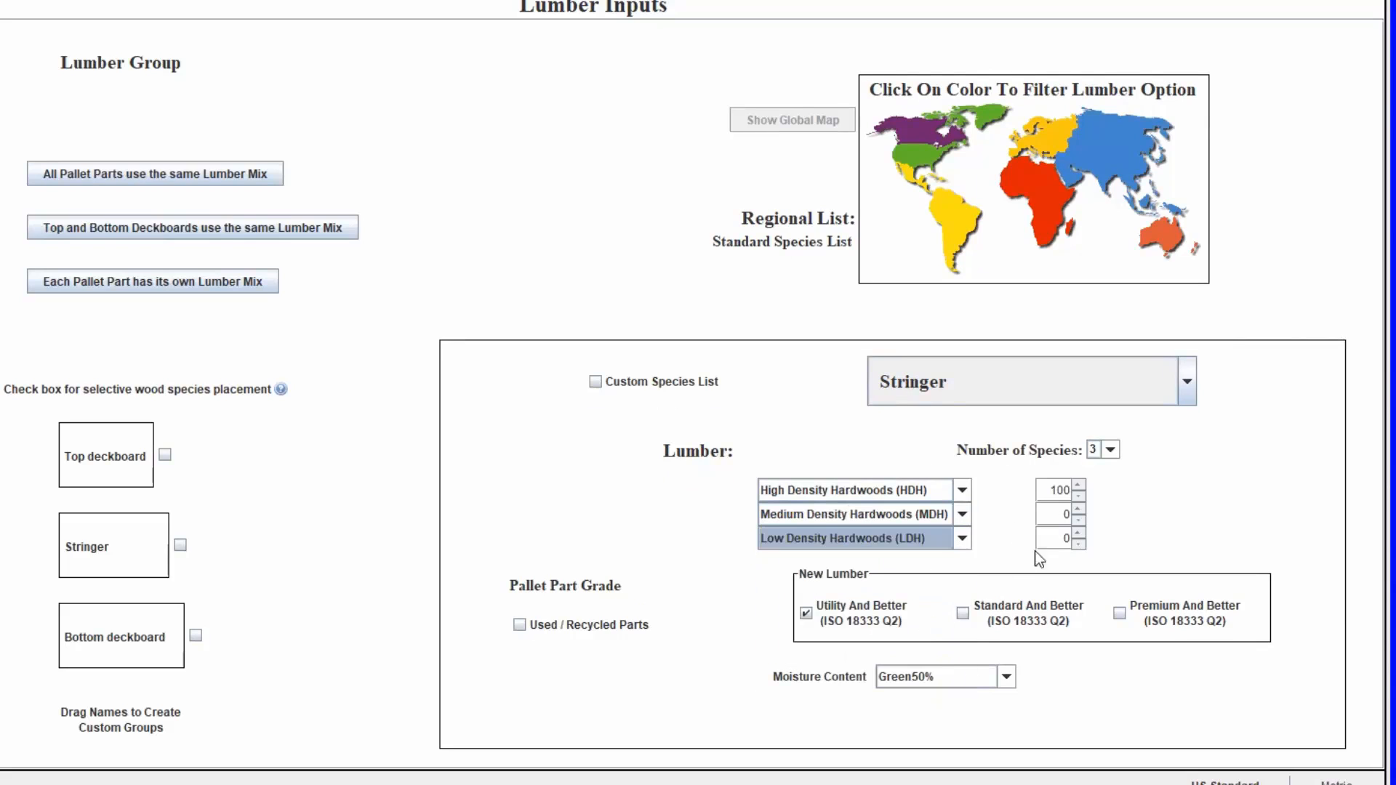
left_click(1111, 455)
left_click(1099, 471)
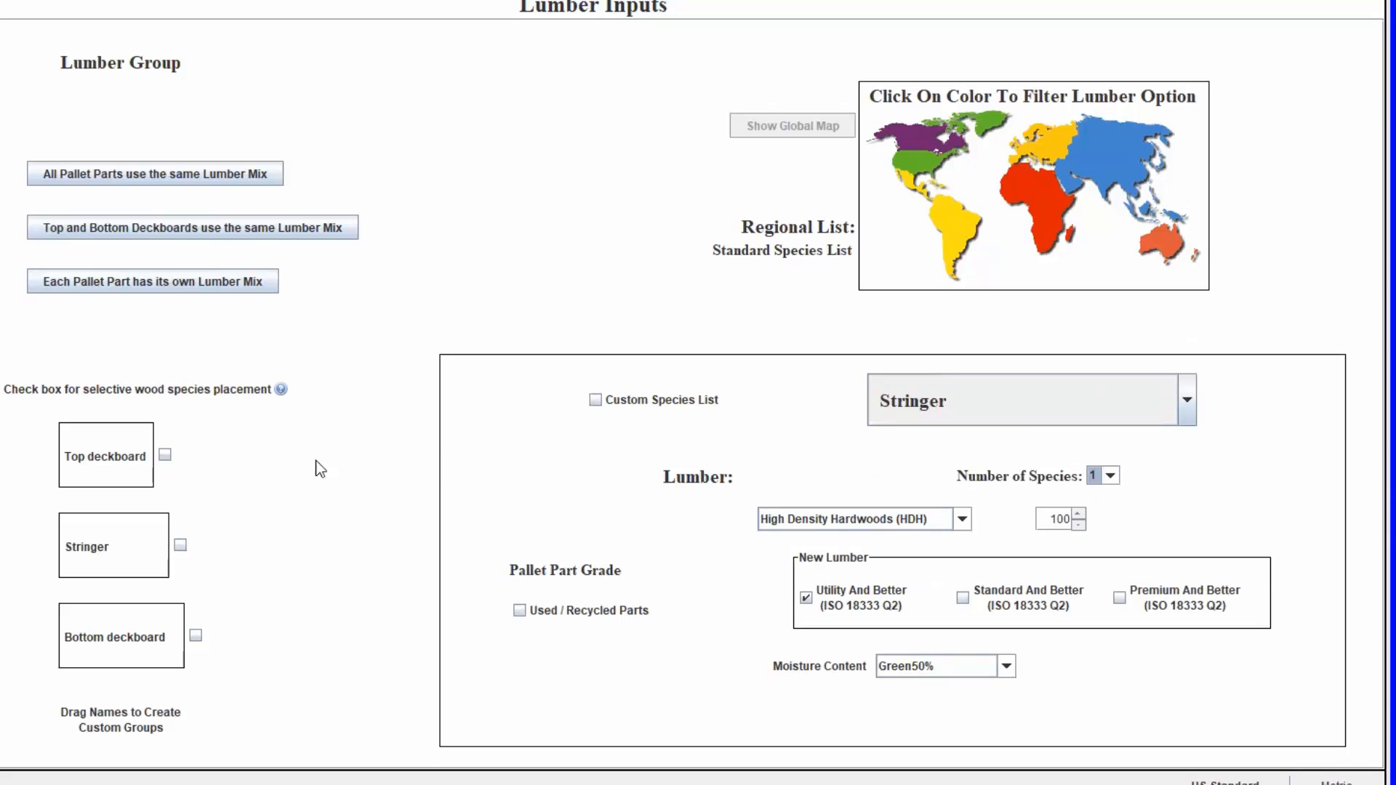
- Try selective species placement for the top deckboard, turn it off, and return all pallet parts to the same lumber mix
left_click(165, 456)
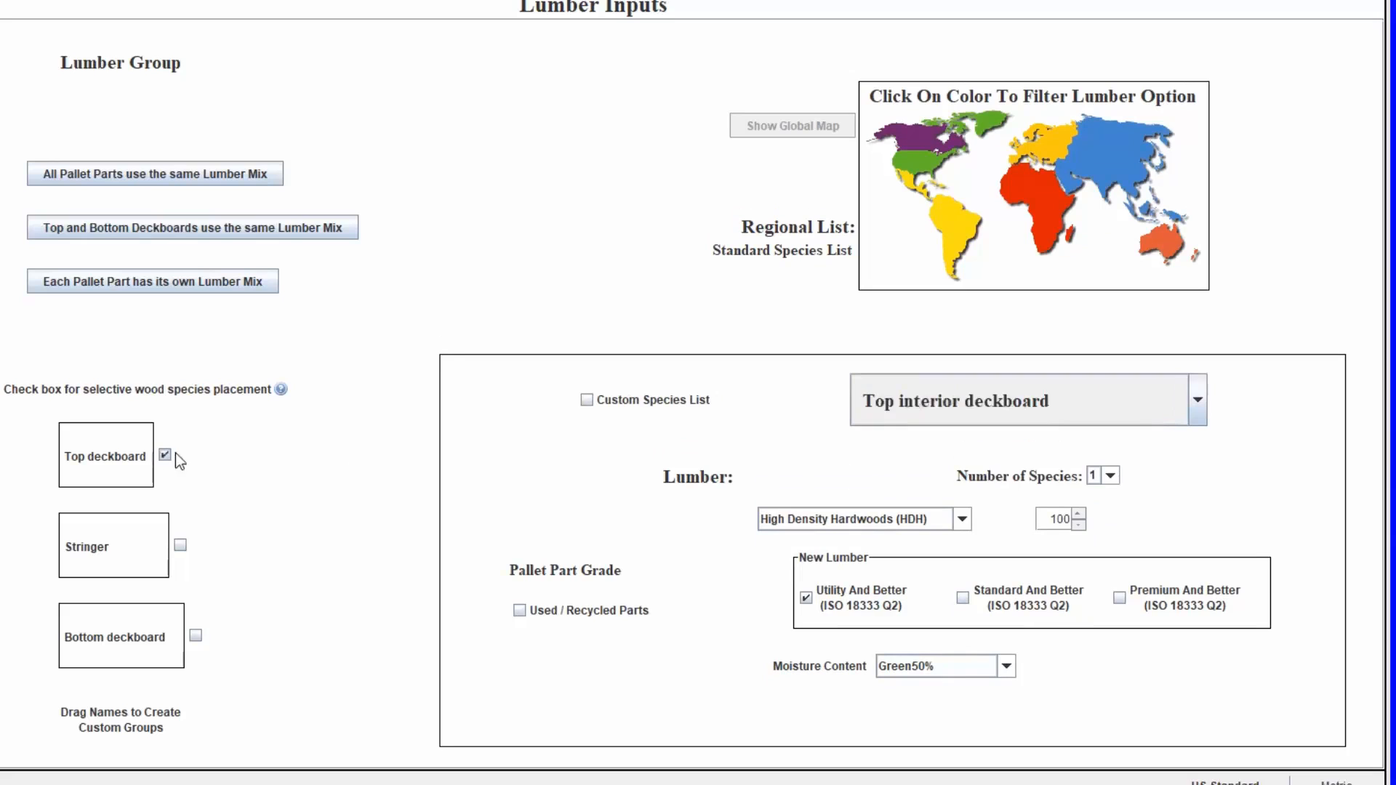
left_click(1198, 401)
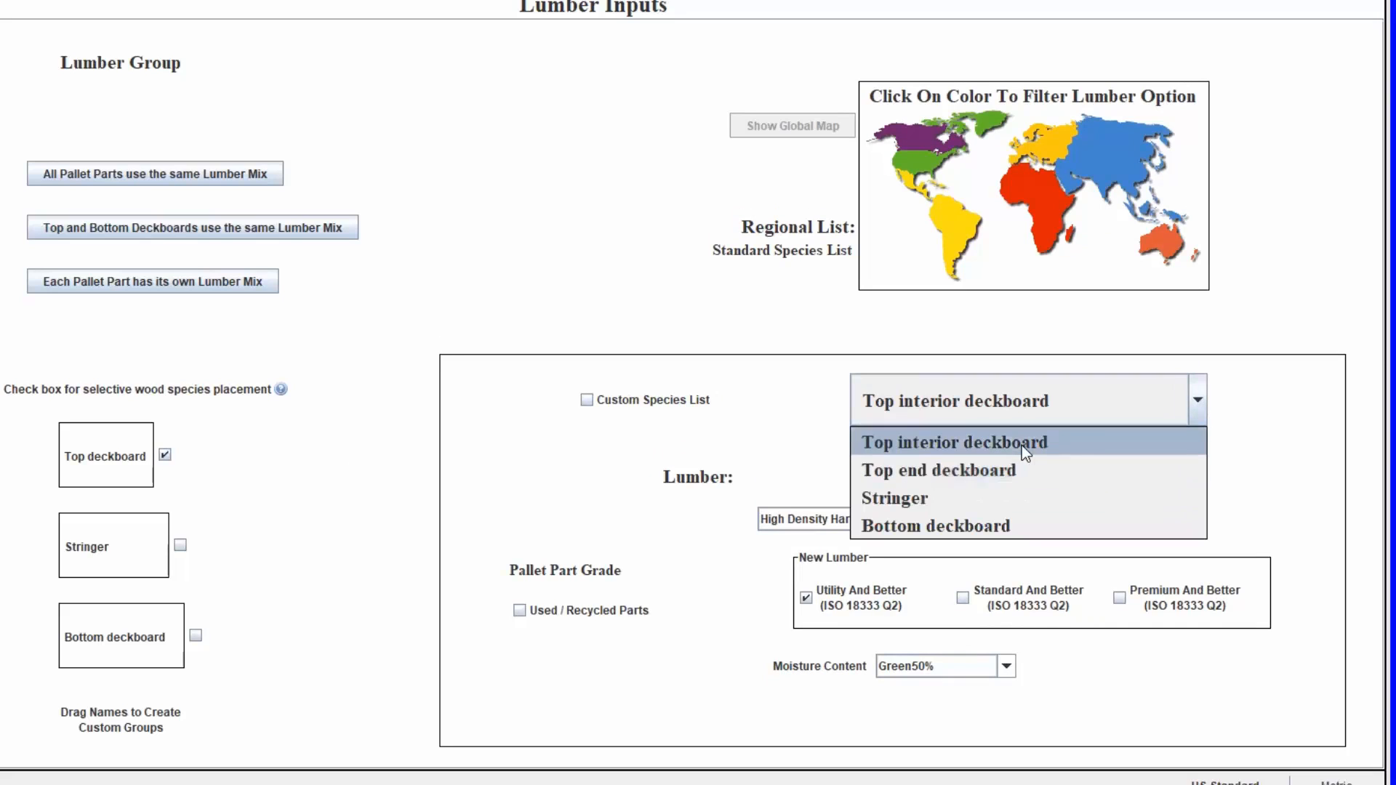
left_click(1201, 401)
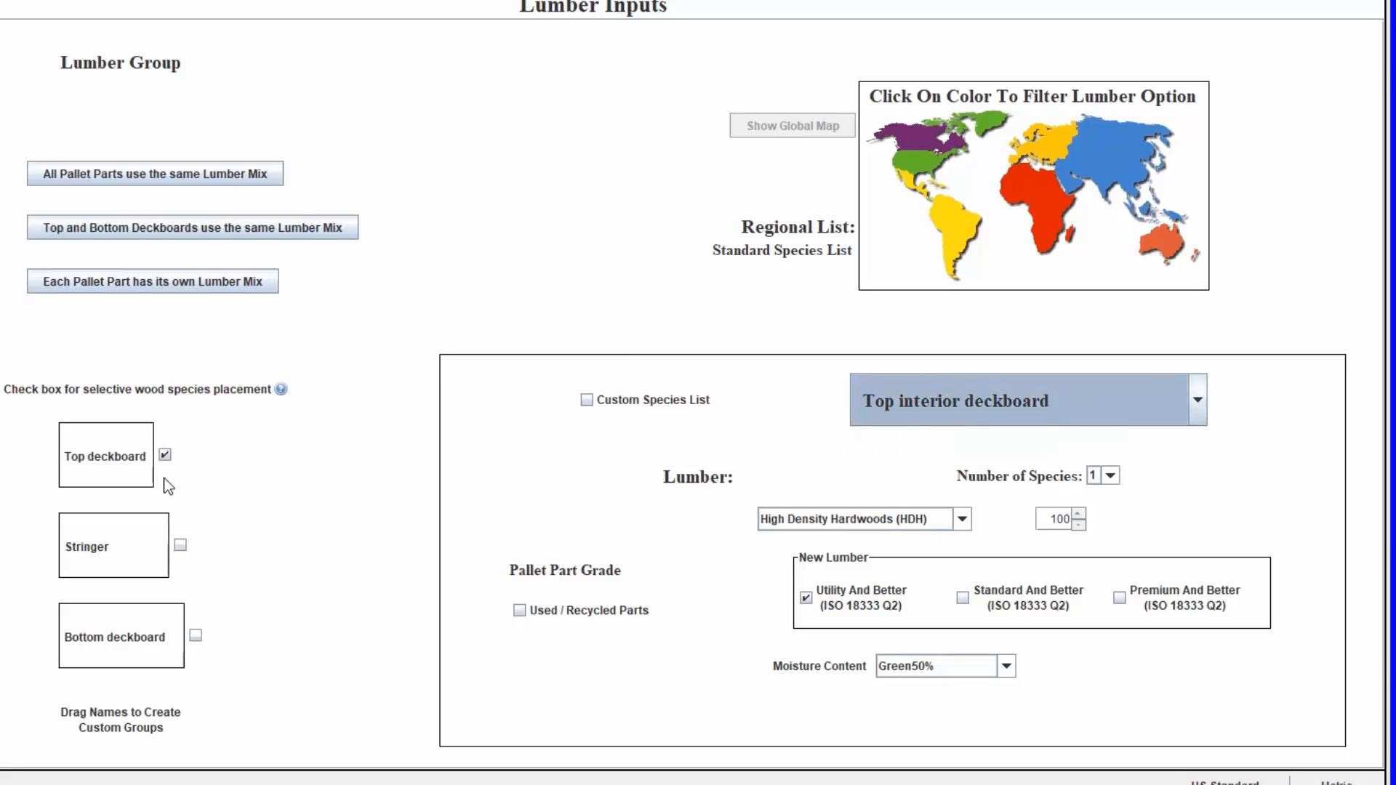
left_click(165, 455)
left_click(178, 173)
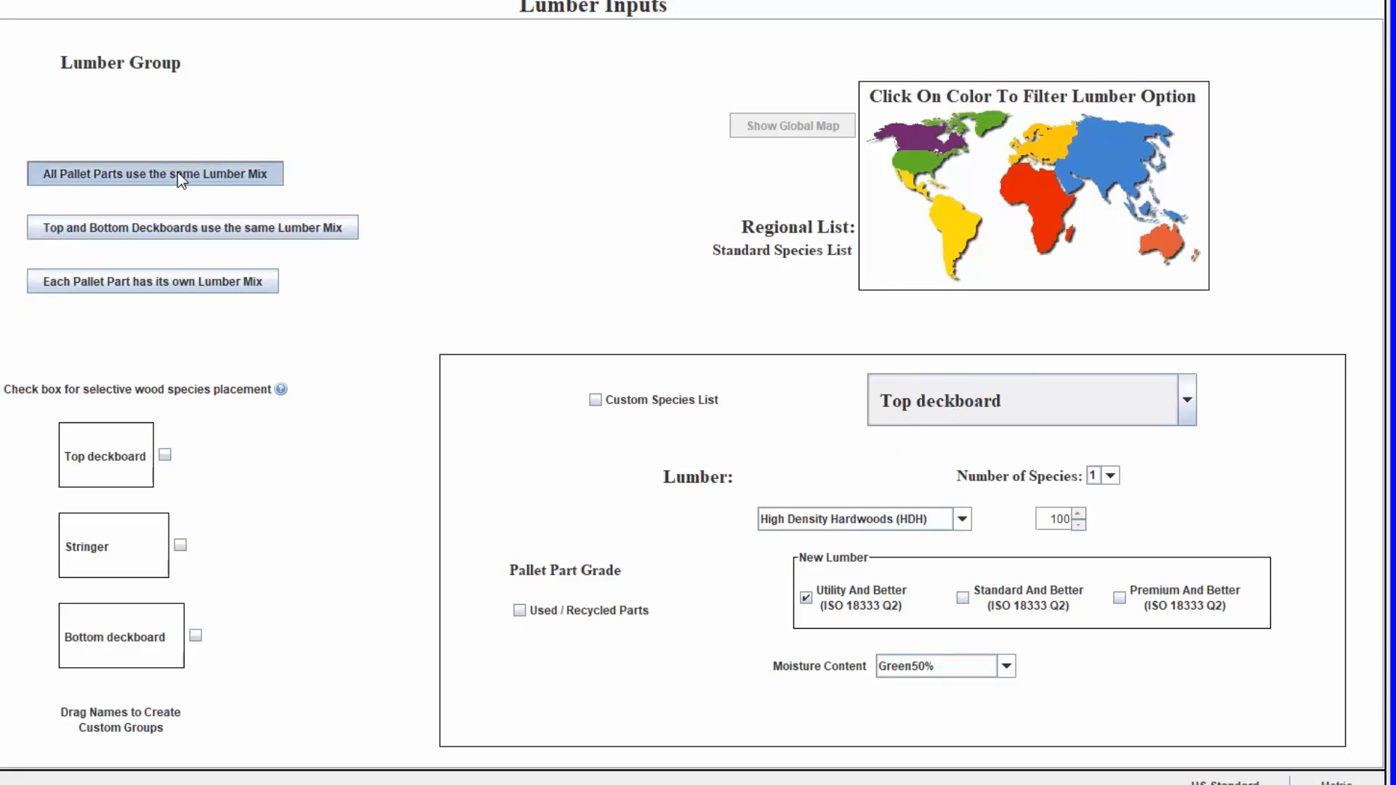
- Try the Used / Recycled Parts grade, check its species choices, and return to new Utility And Better lumber
left_click(524, 613)
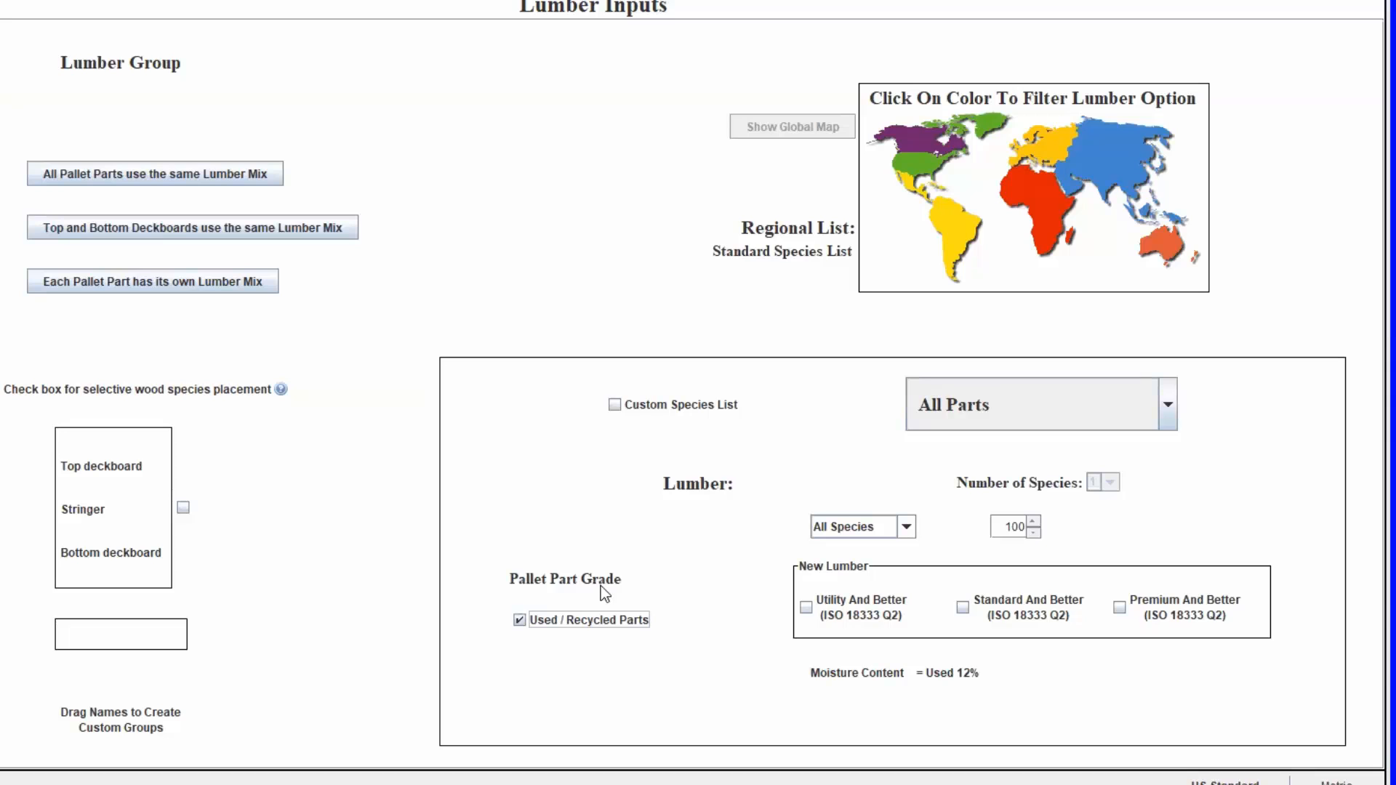
left_click(906, 529)
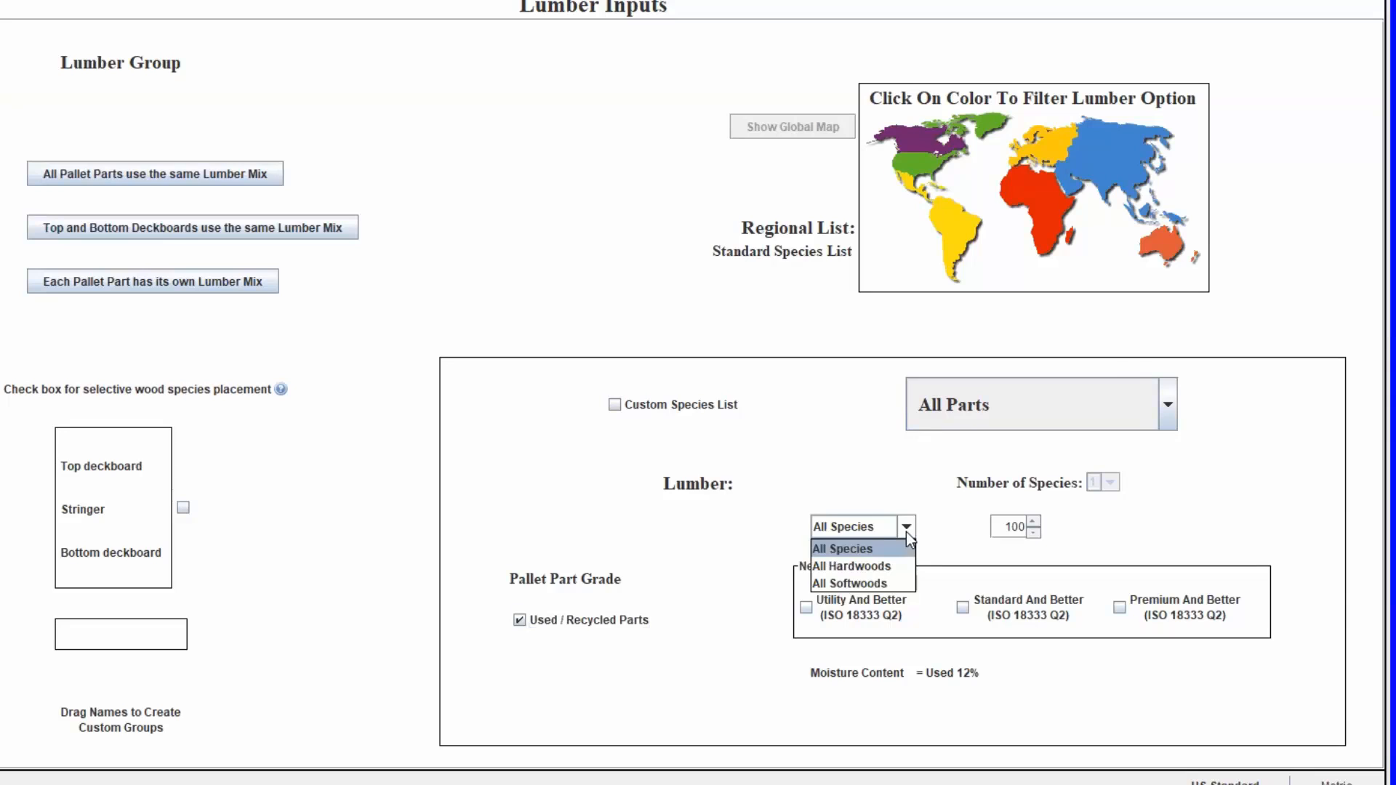
left_click(906, 531)
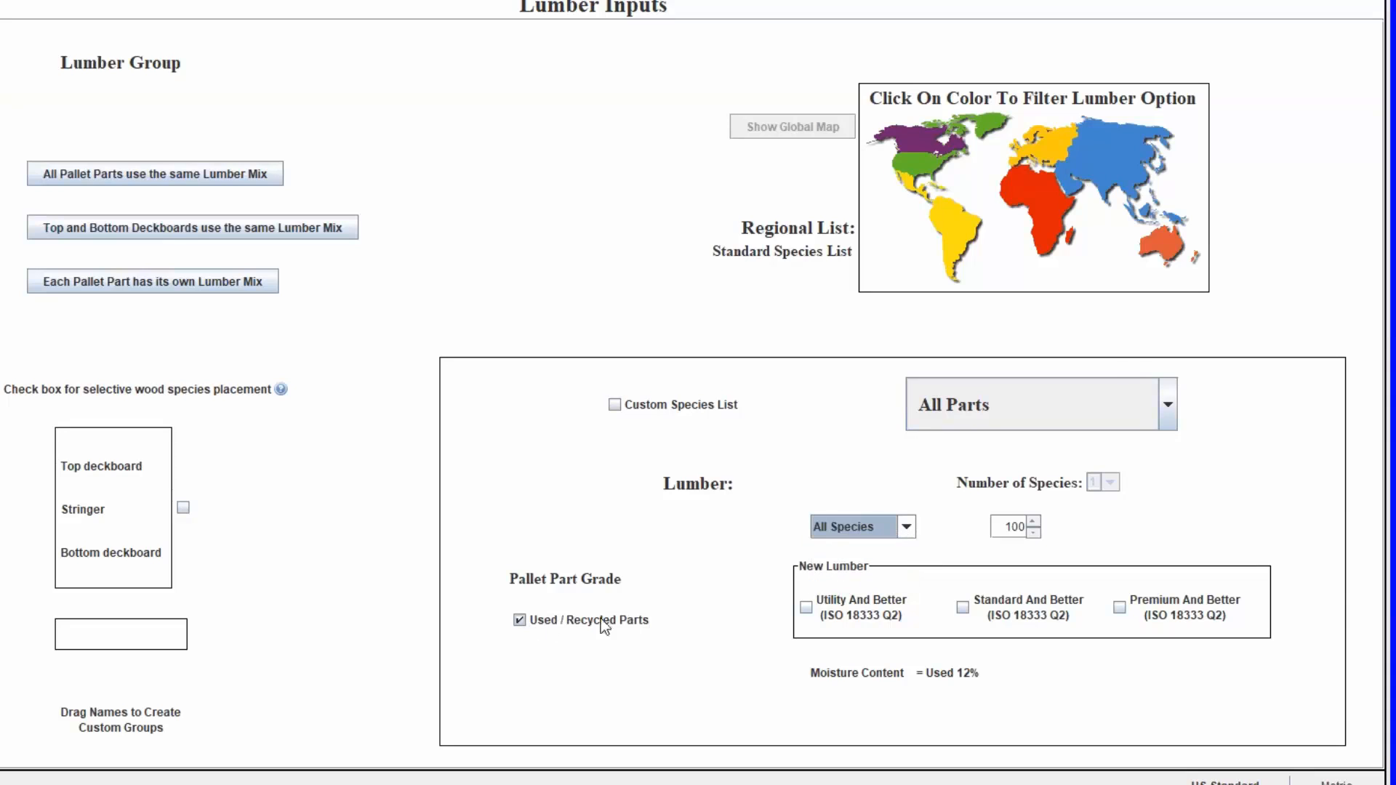
left_click(810, 608)
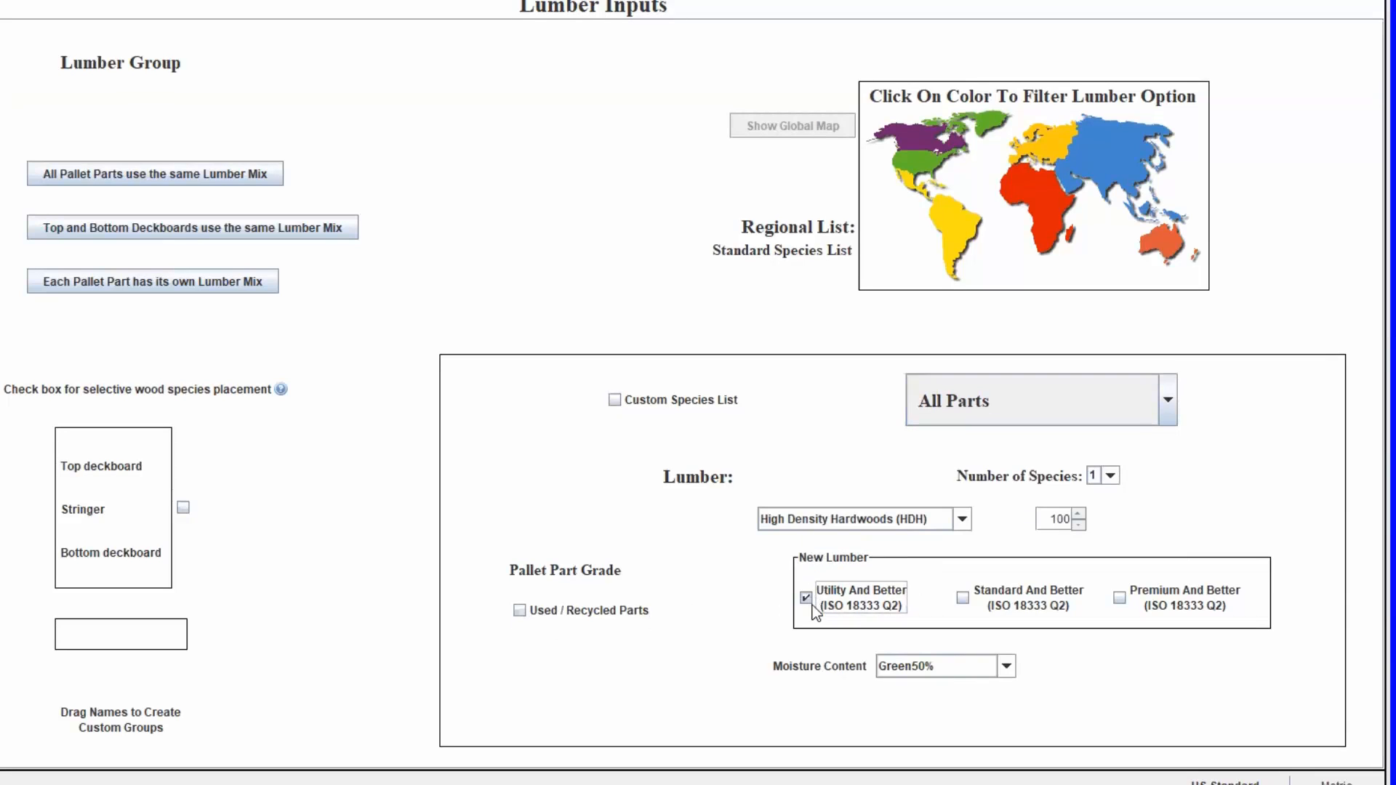
- Filter the lumber species to the southeastern United States and choose Oak (OAK) for all parts
left_click(927, 172)
left_click(1020, 212)
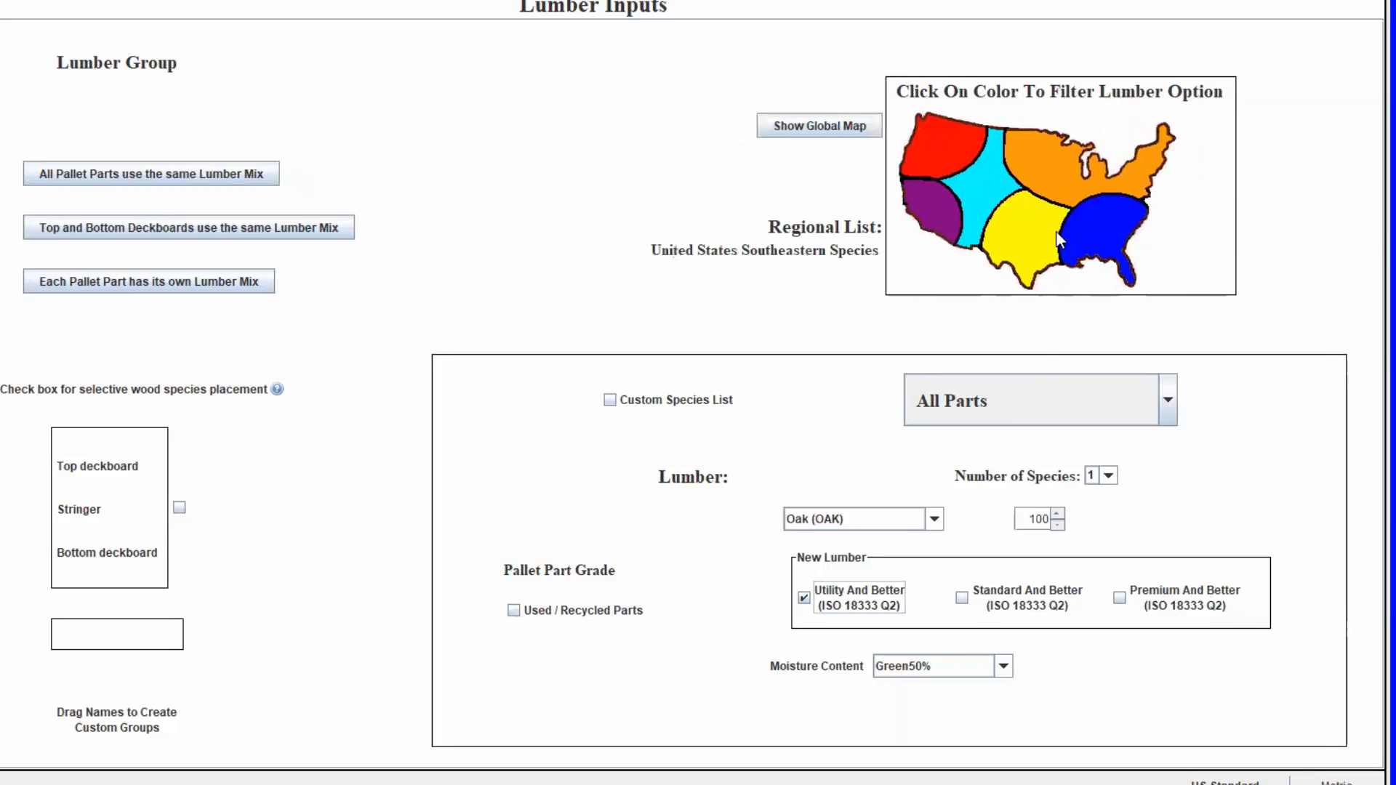
left_click(935, 518)
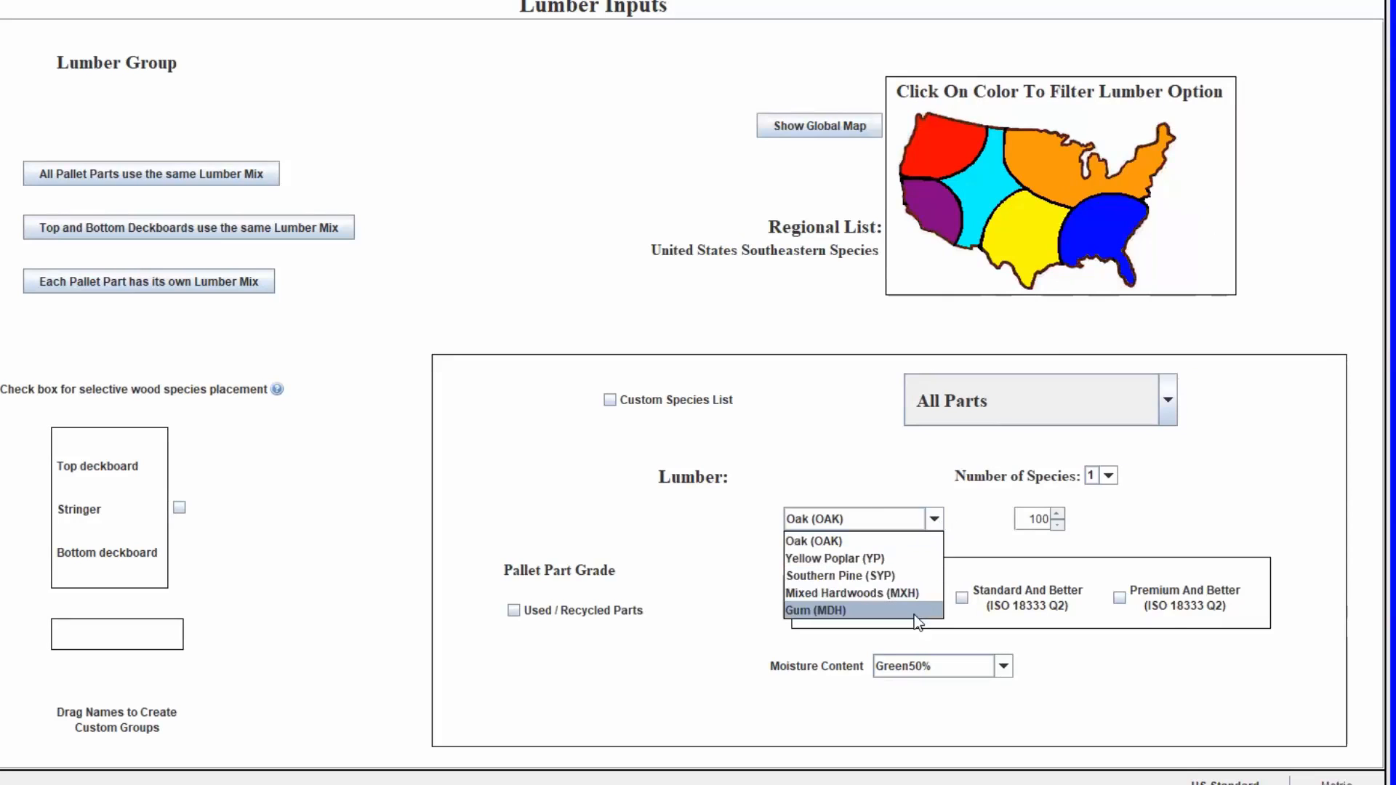
left_click(893, 539)
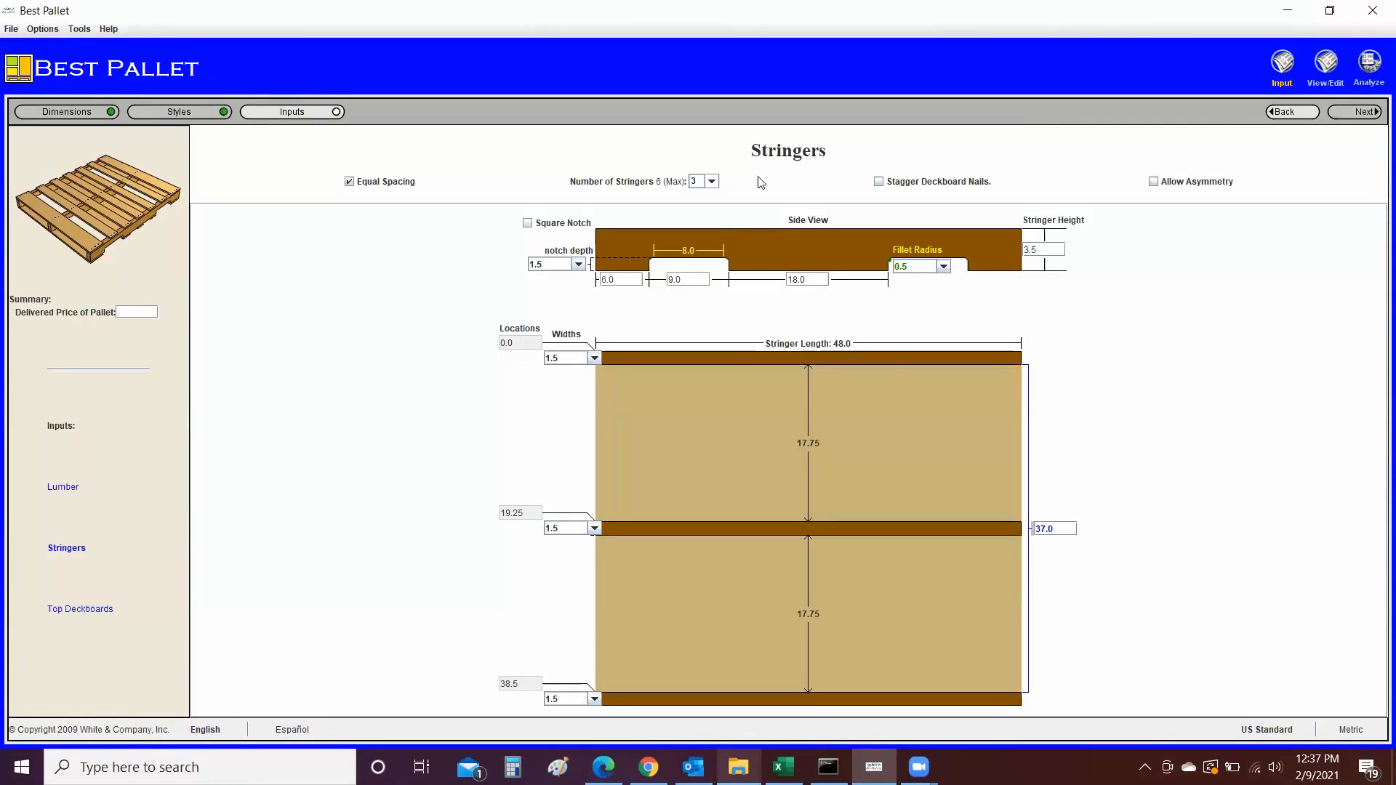
- Examine the available choices for number of stringers, stringer height, stringer width and notch depth
left_click(712, 182)
left_click(713, 185)
left_click(1045, 250)
left_click(595, 358)
left_click(595, 361)
left_click(565, 355)
left_click(566, 356)
left_click(579, 265)
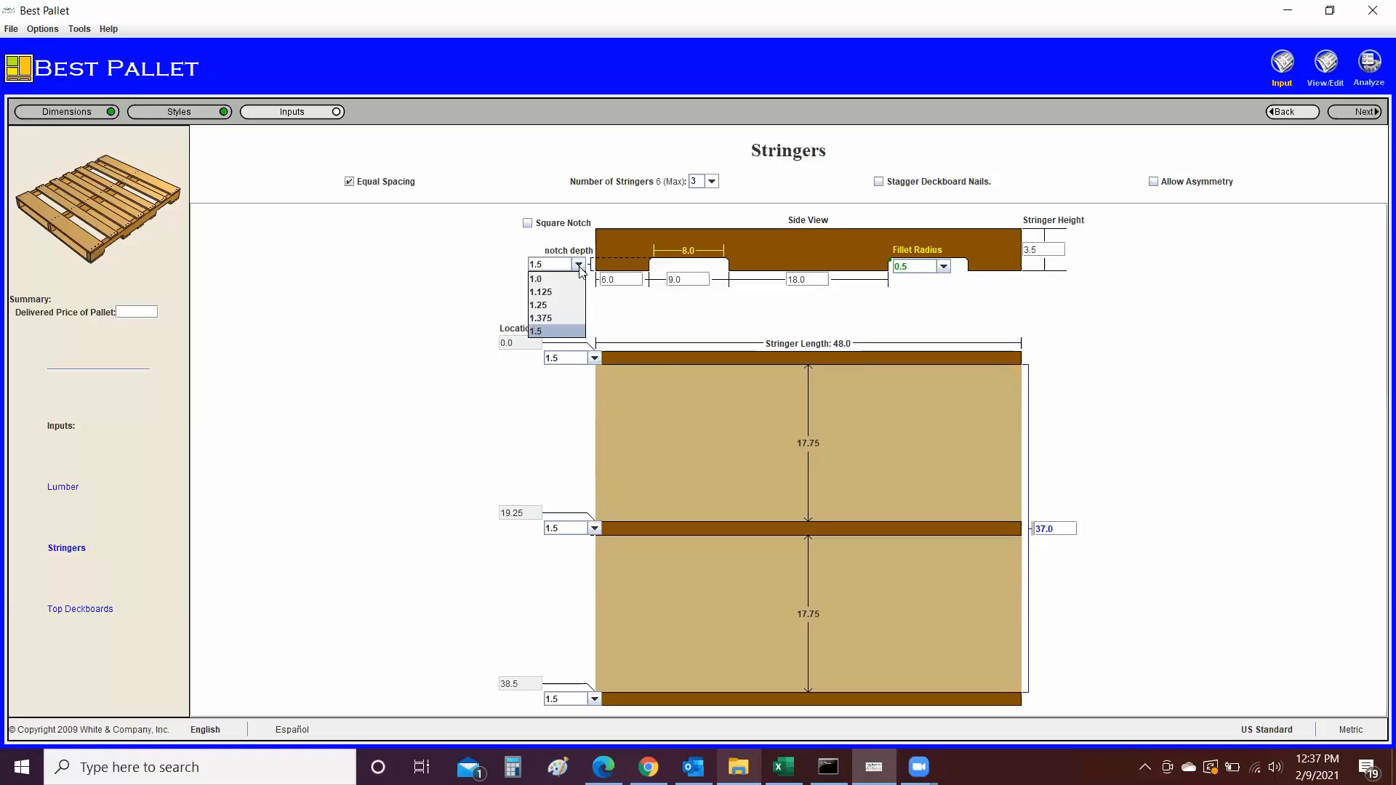
left_click(579, 264)
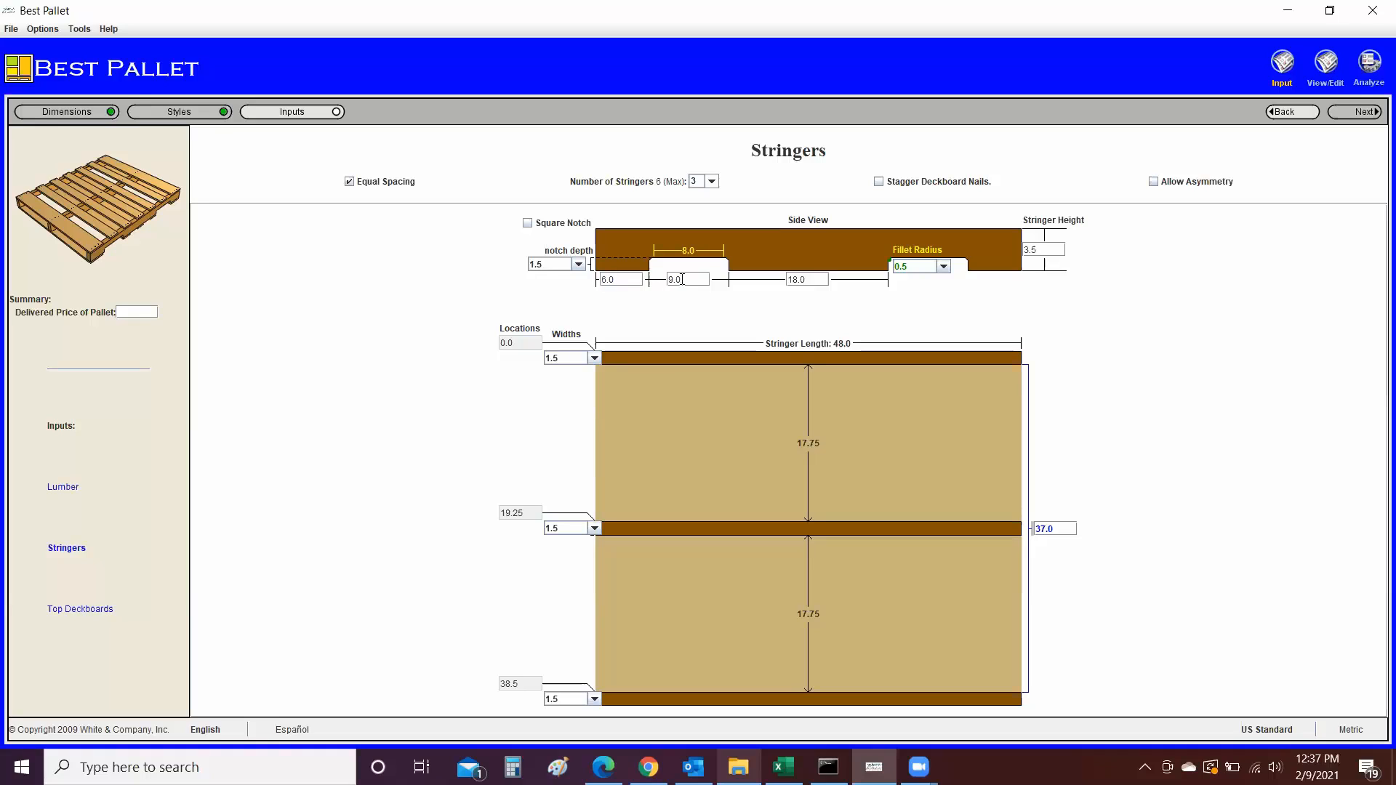
- Turn off equal spacing, set four stringers, and move the second stringer to a location of about 13.08 in
left_click(350, 182)
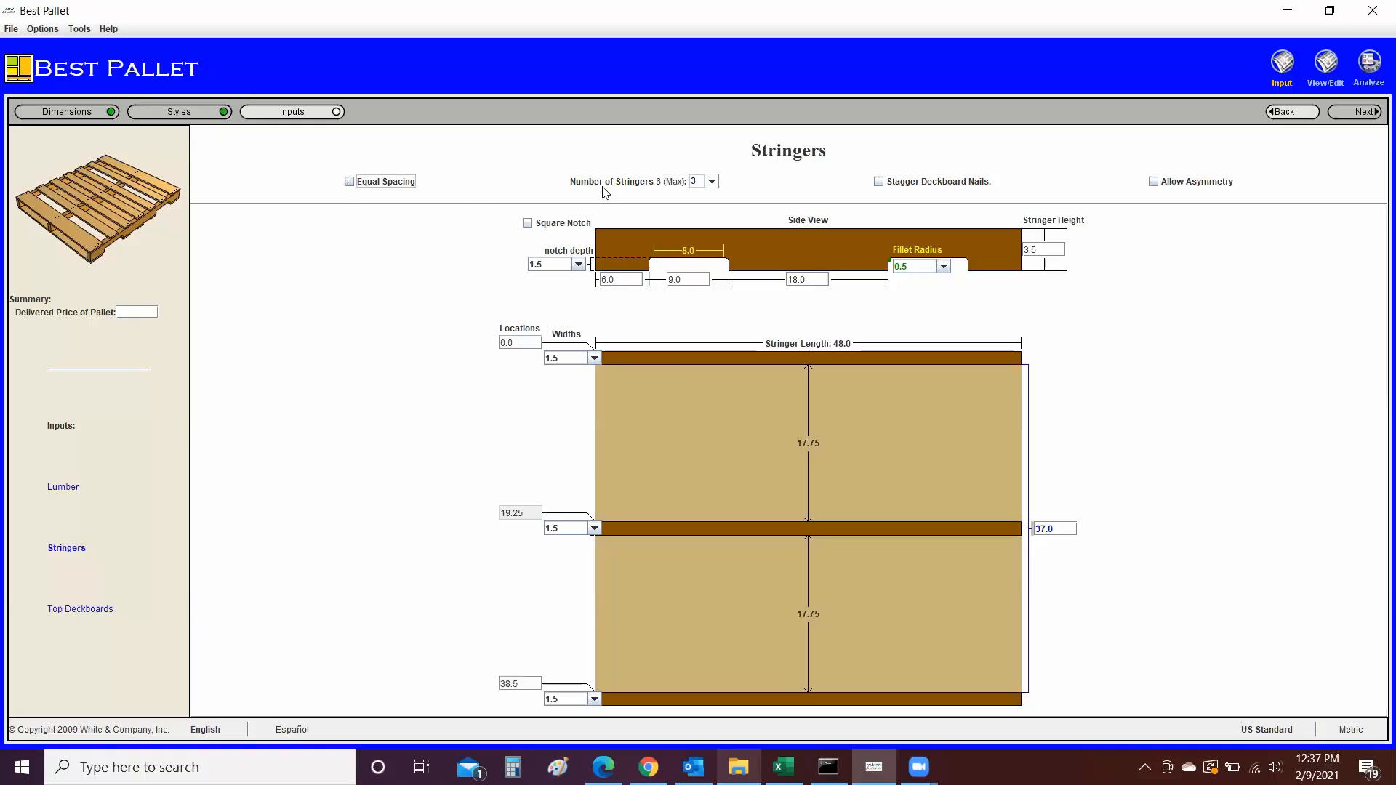
left_click(712, 181)
left_click(704, 211)
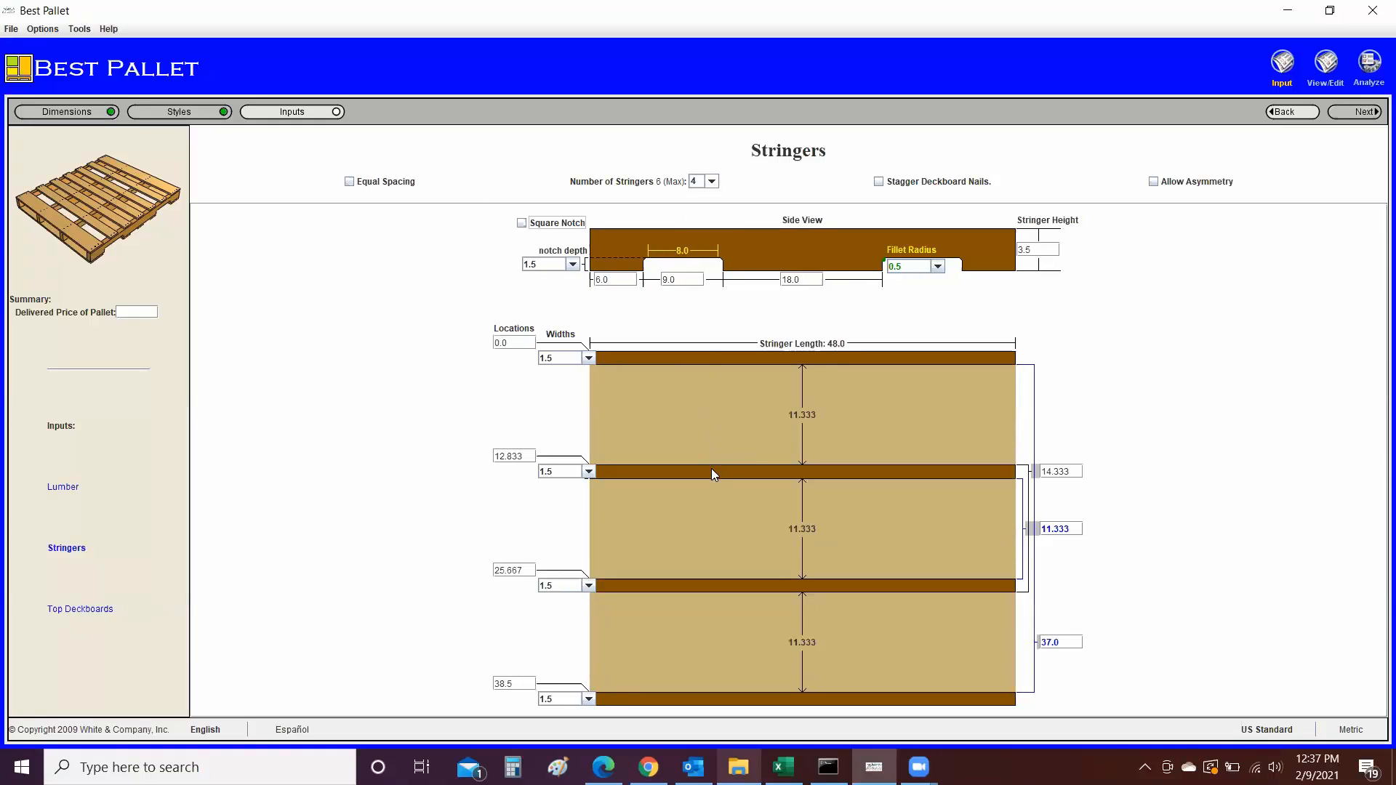
mouse_move(712, 469)
left_mouse_down()
mouse_move(716, 491)
mouse_move(722, 469)
left_mouse_up()
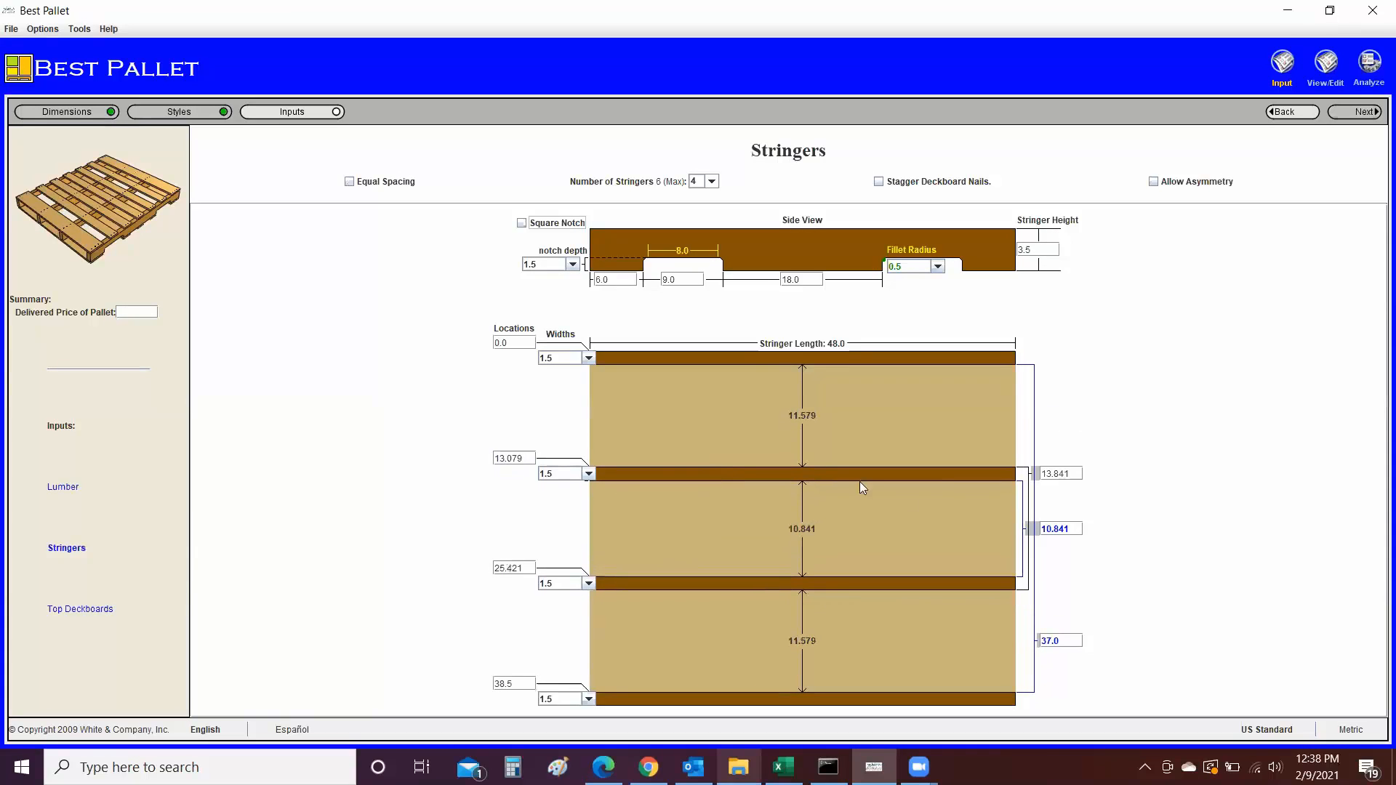
double_click(1079, 528)
- Restore equal spacing, set the number of stringers to 3, and continue to the top deckboards
left_click(349, 181)
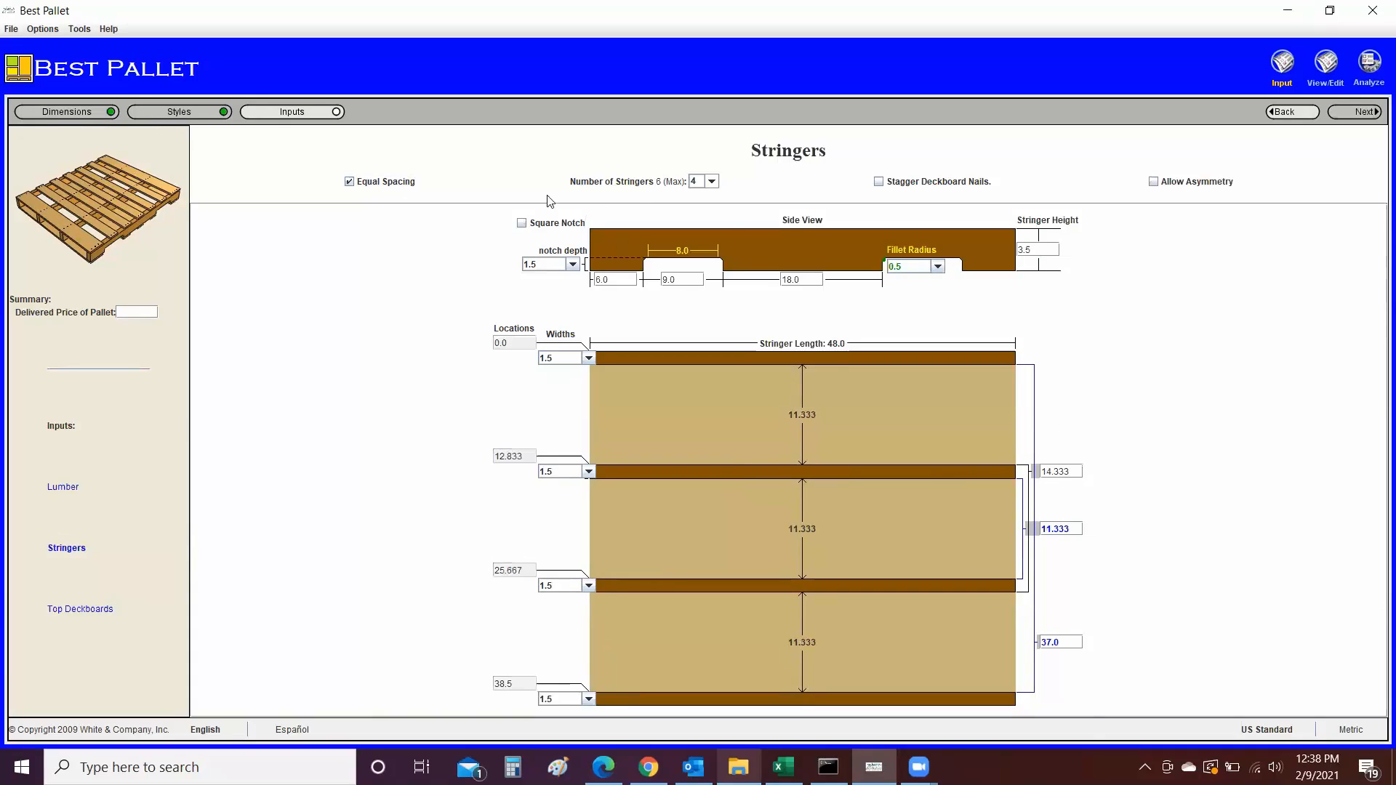
left_click(711, 181)
left_click(702, 204)
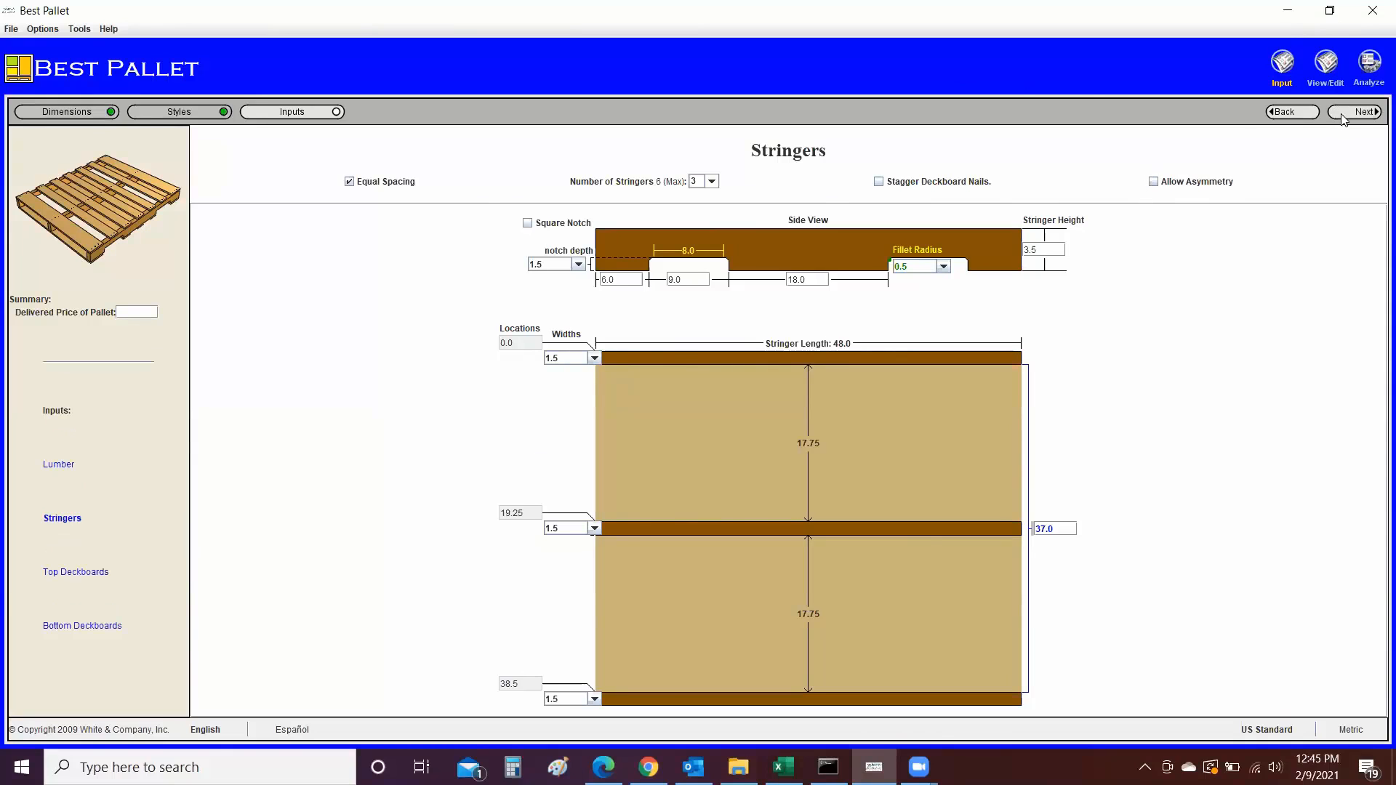
left_click(1343, 115)
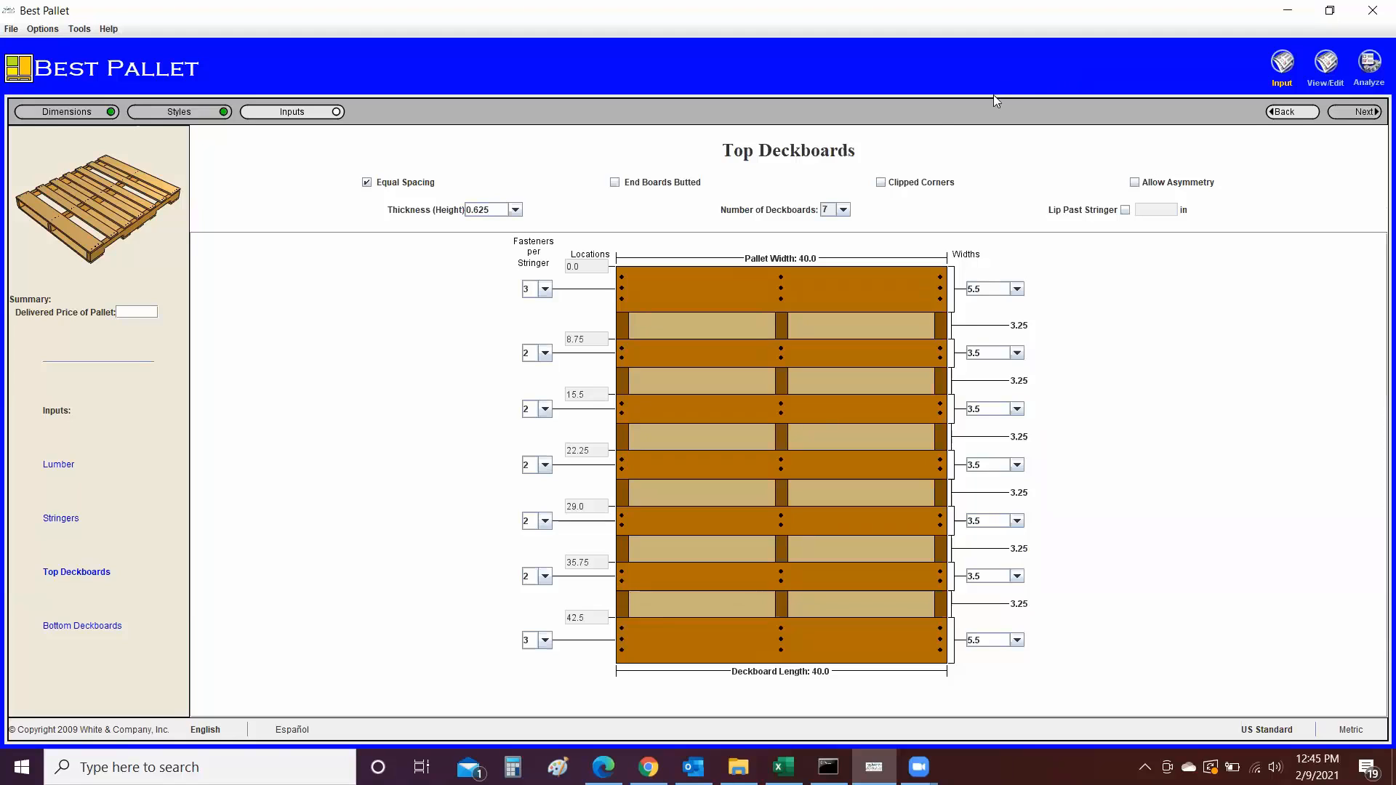
- Examine the available choices for the top deckboards' number, widths, fasteners per stringer and thickness
left_click(843, 211)
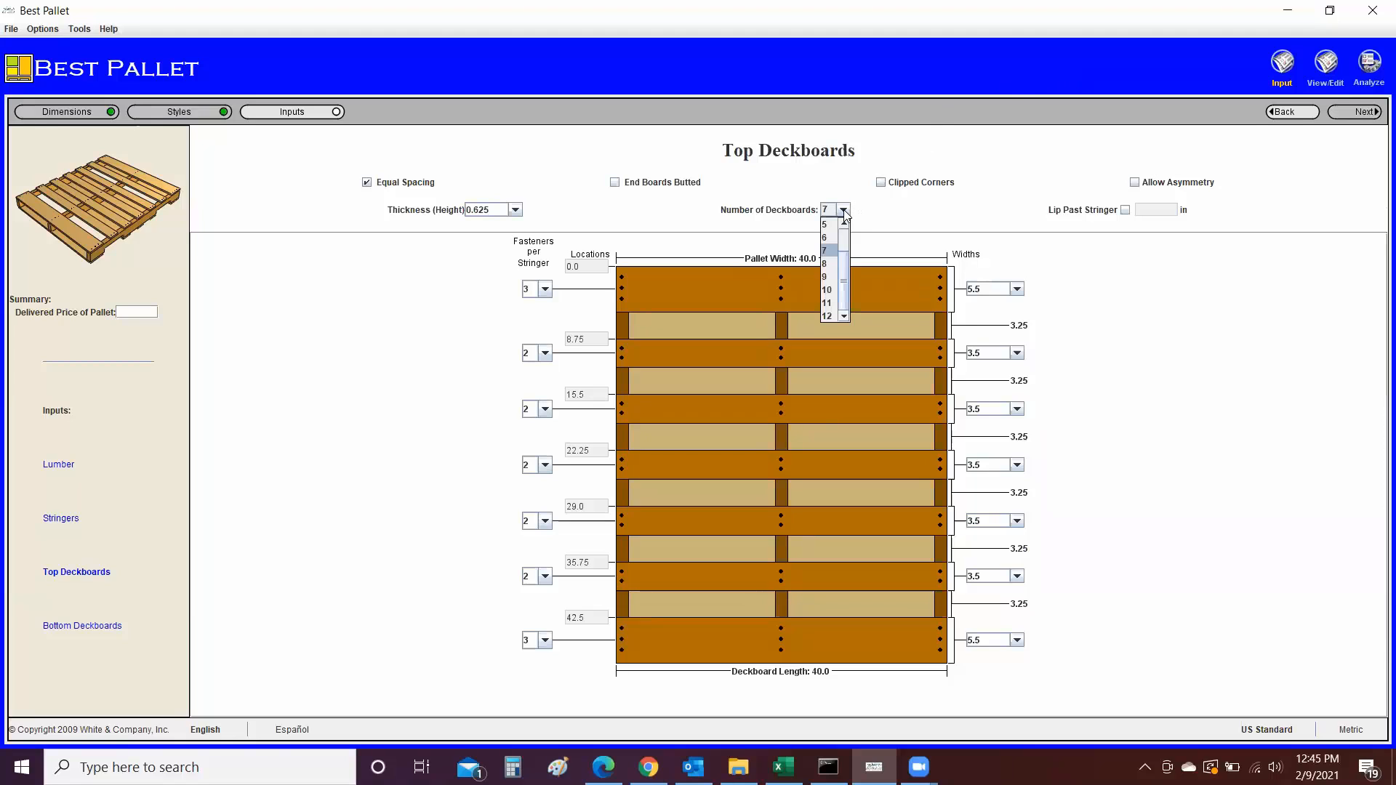
left_click(844, 212)
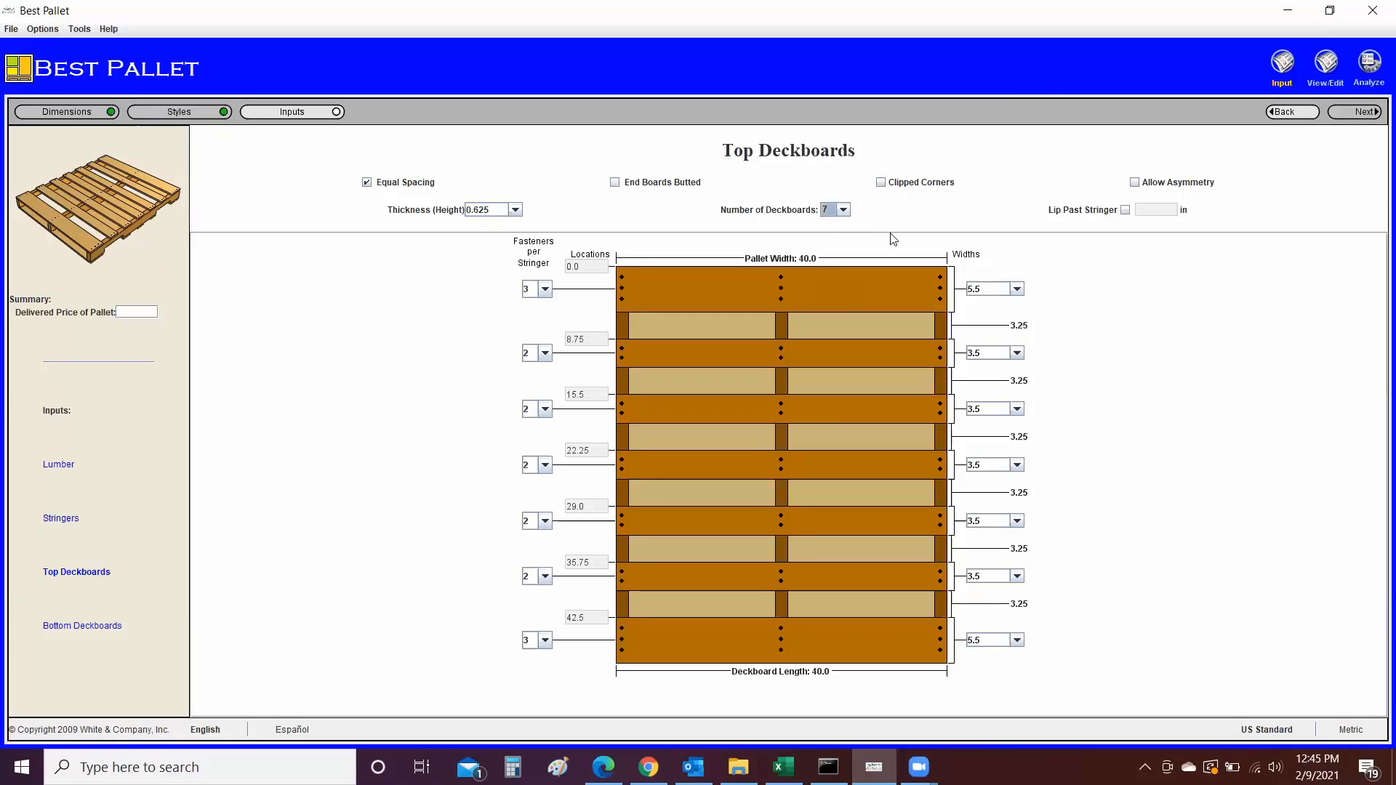
left_click(1017, 290)
left_click(1017, 289)
left_click(993, 286)
left_click(545, 289)
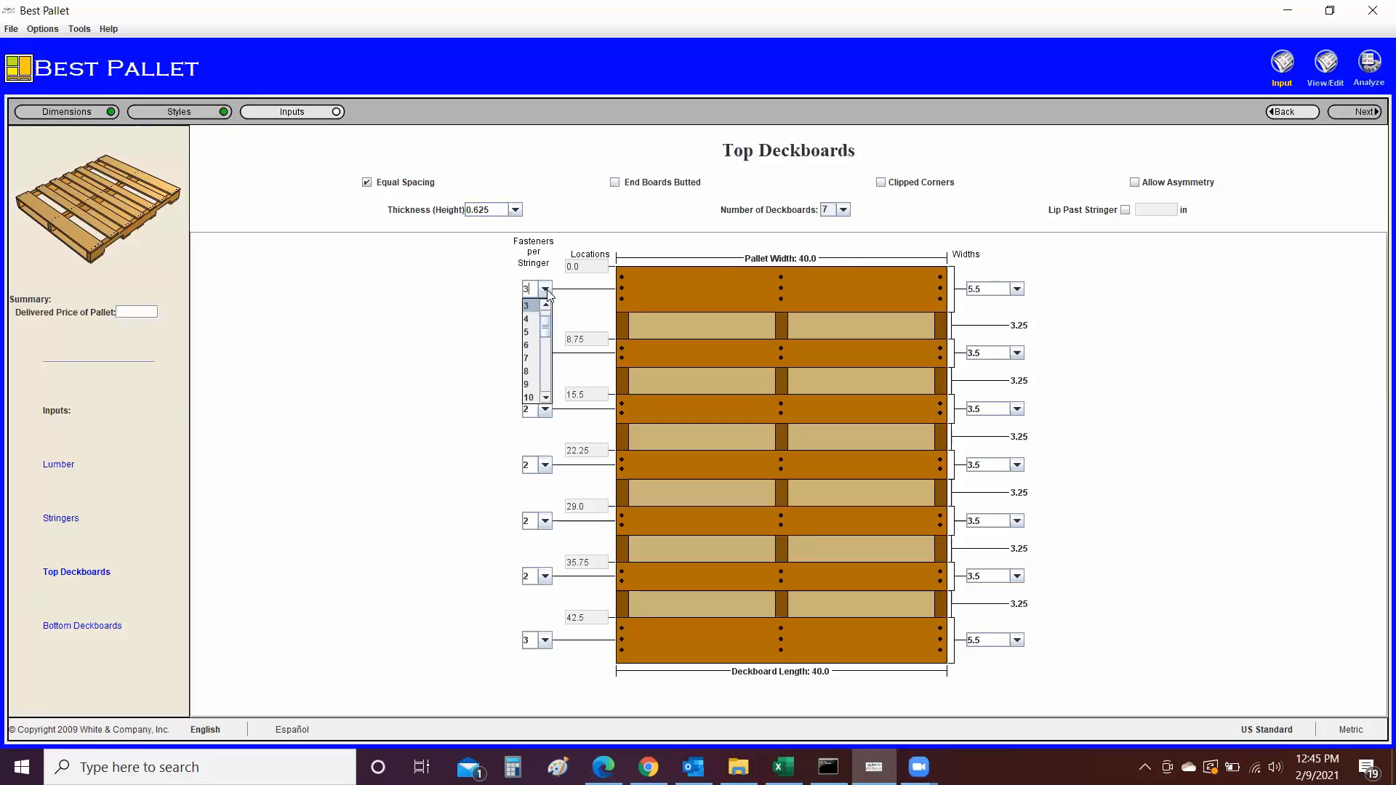
left_click(545, 289)
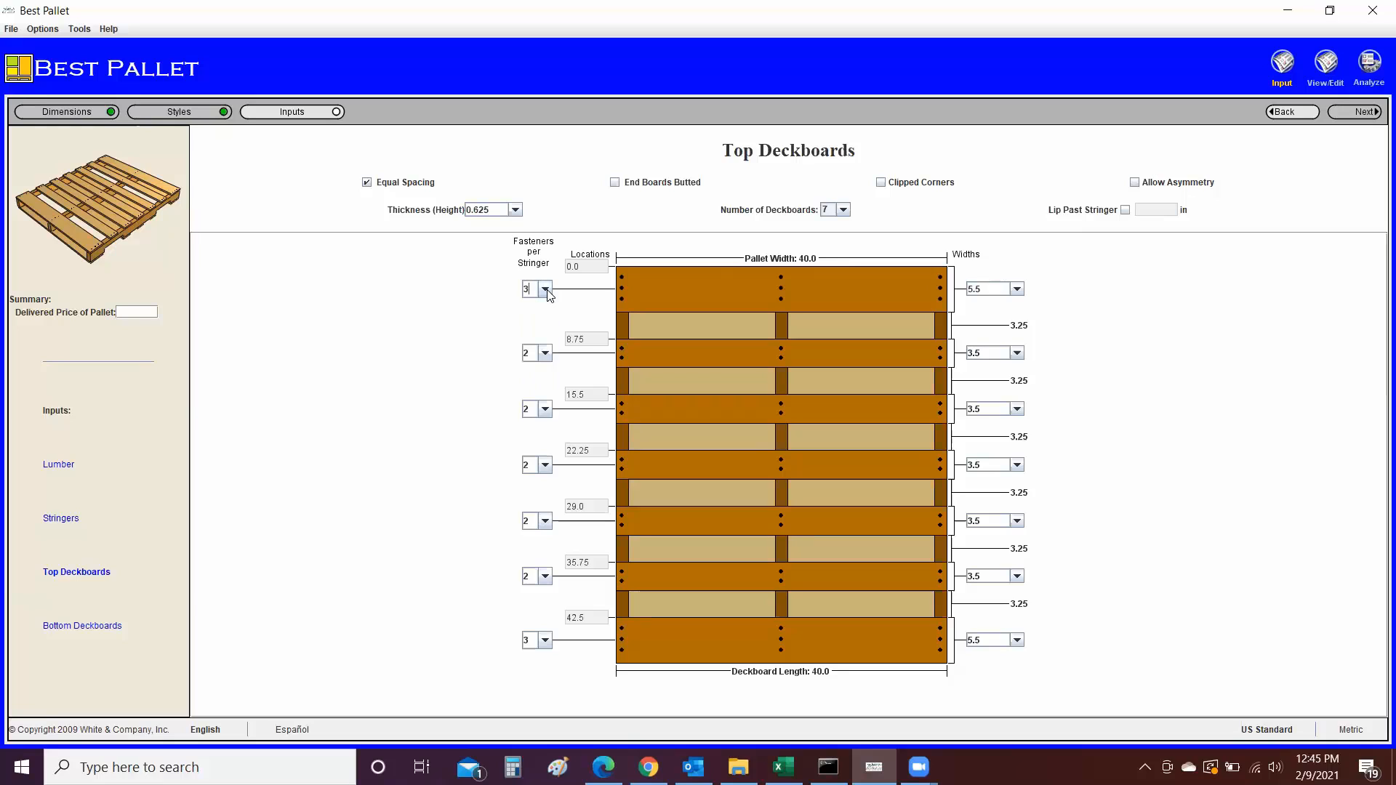
left_click(515, 211)
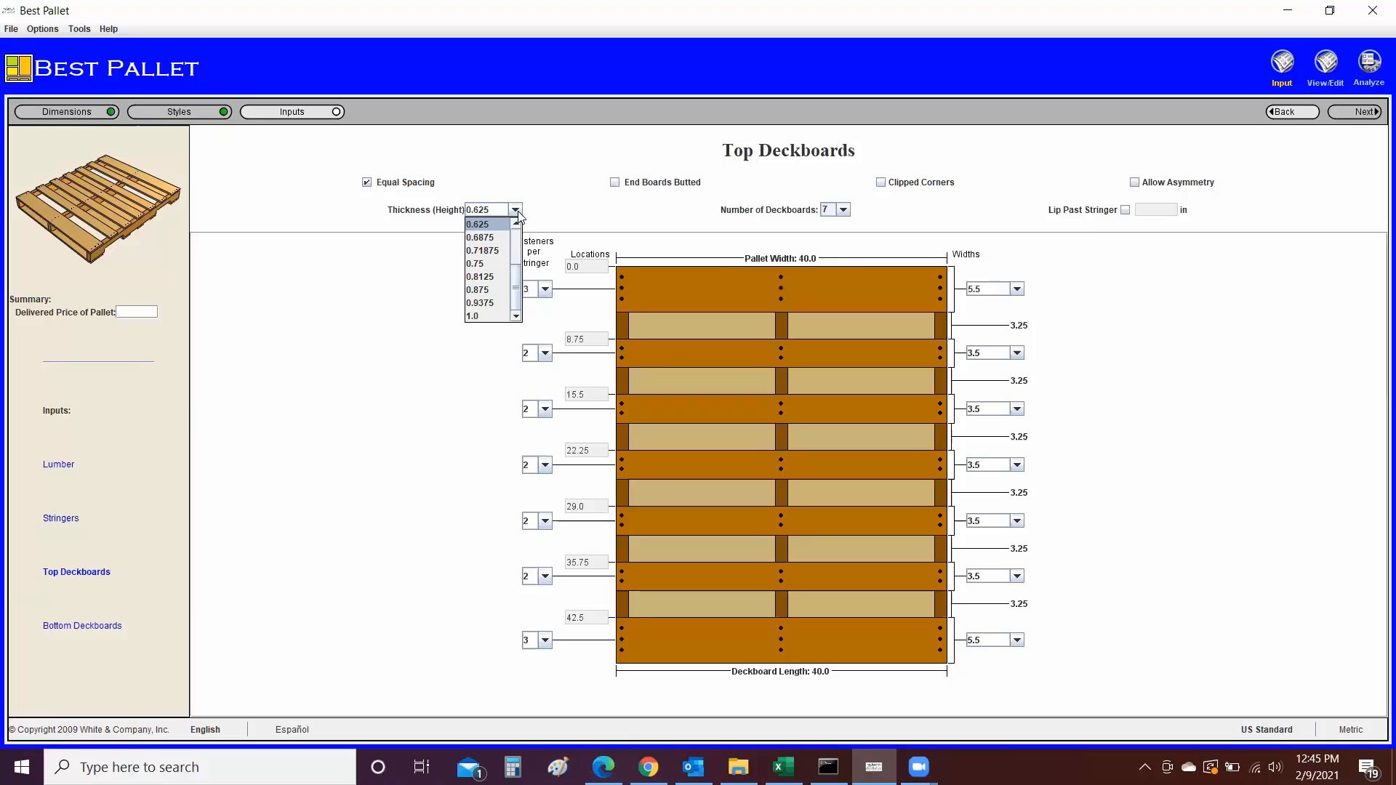
left_click(517, 212)
- Try unequal top deckboard spacing by moving the second board to a location of about 7.43 in, and restore equal spacing
left_click(367, 182)
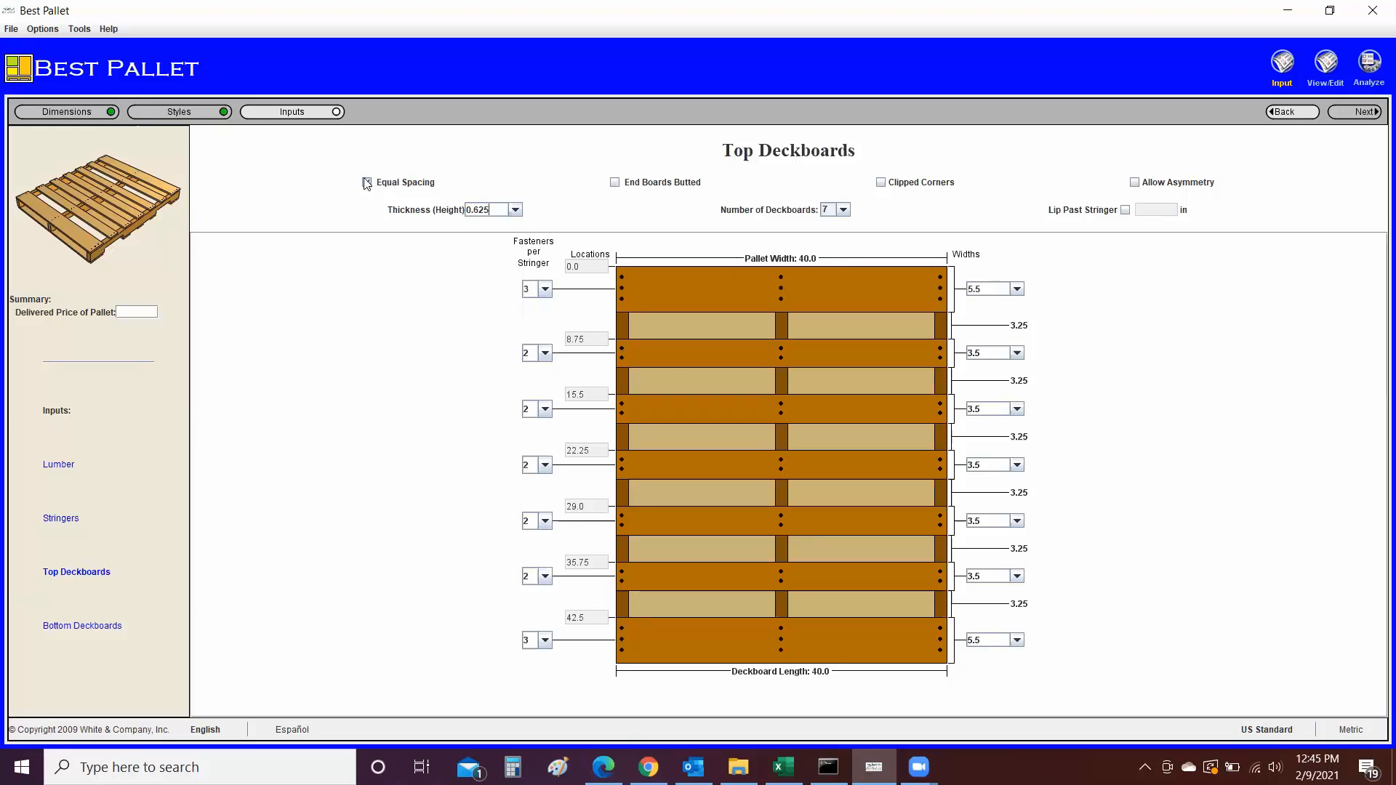
left_click_drag(667, 357, 762, 356)
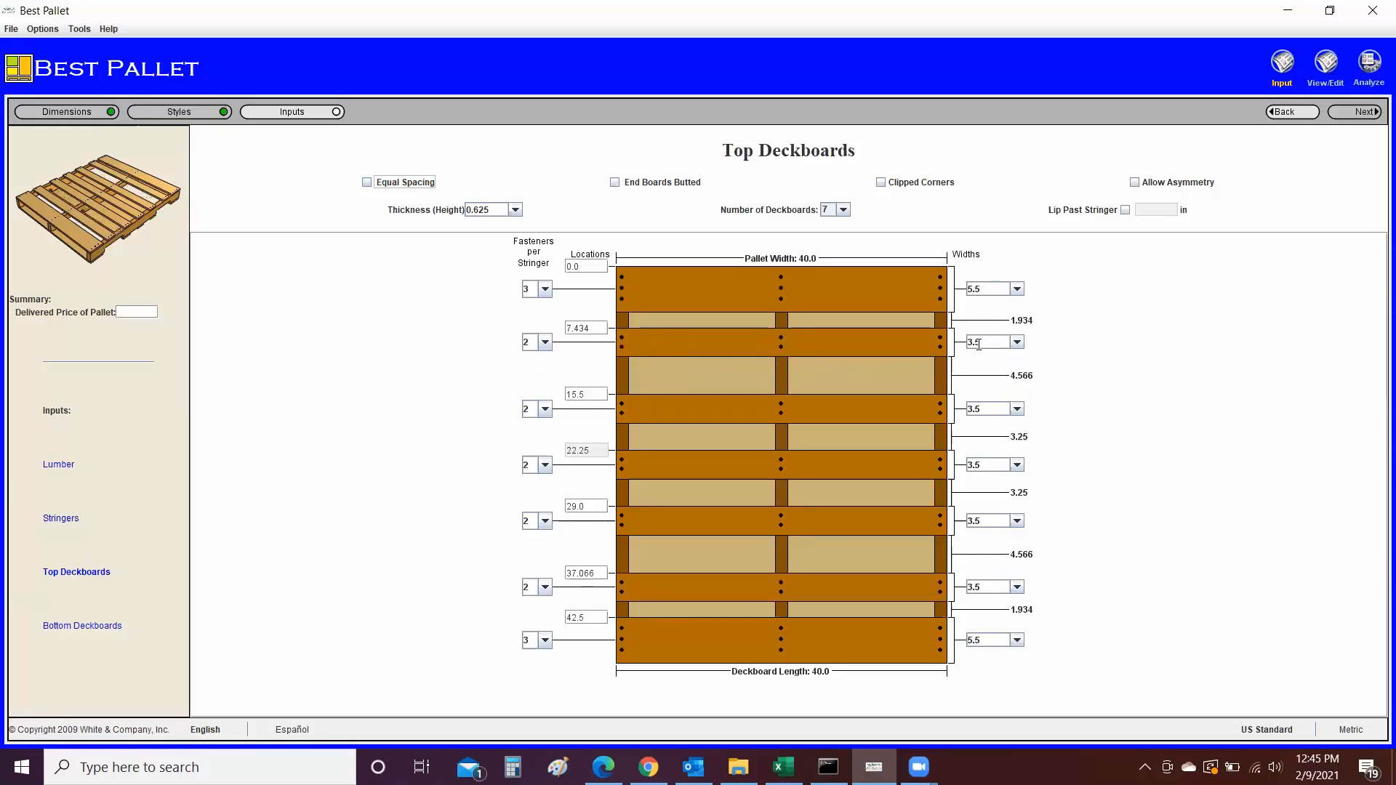
double_click(591, 399)
left_click(592, 398)
left_click(367, 182)
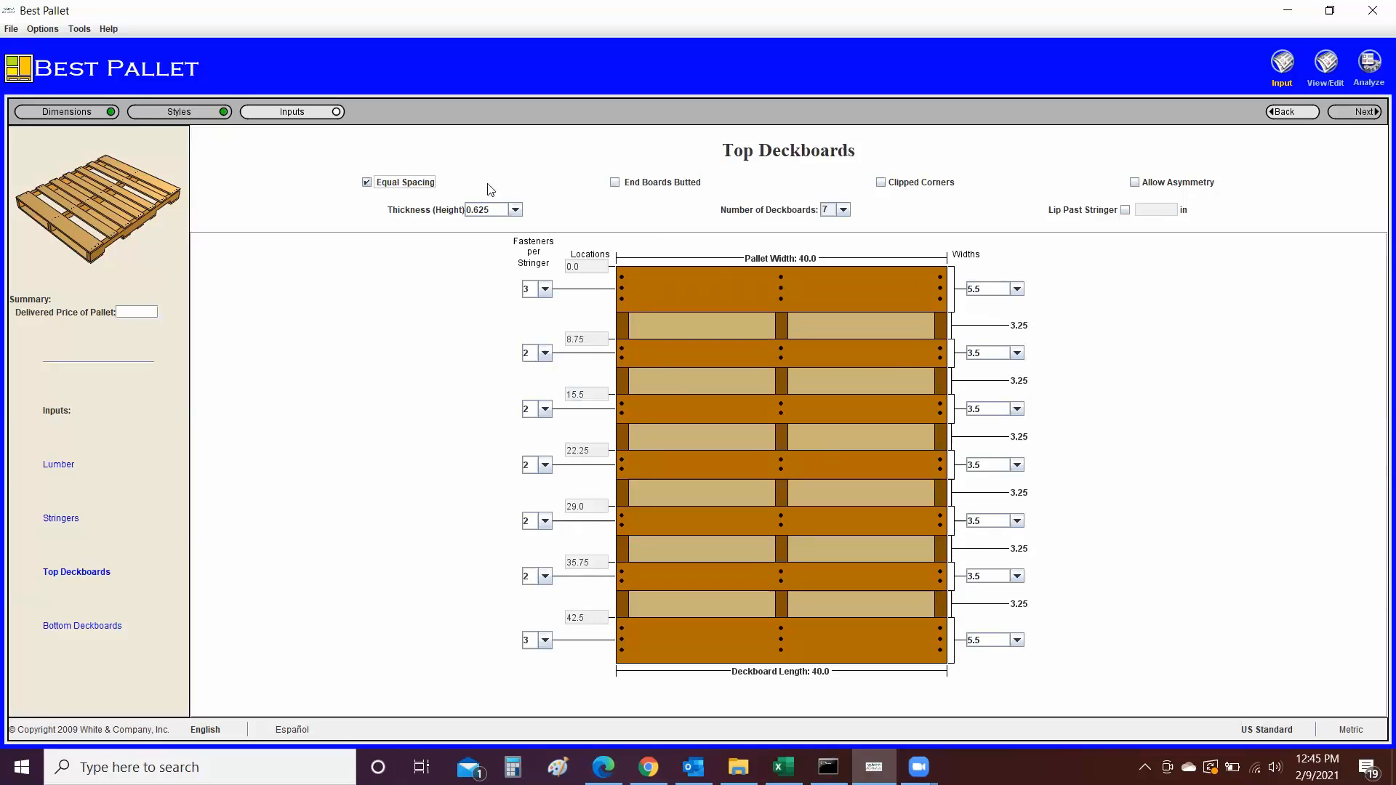
- Try butted end boards and clipped corners one at a time on the top deck, turning each option off again
left_click(615, 183)
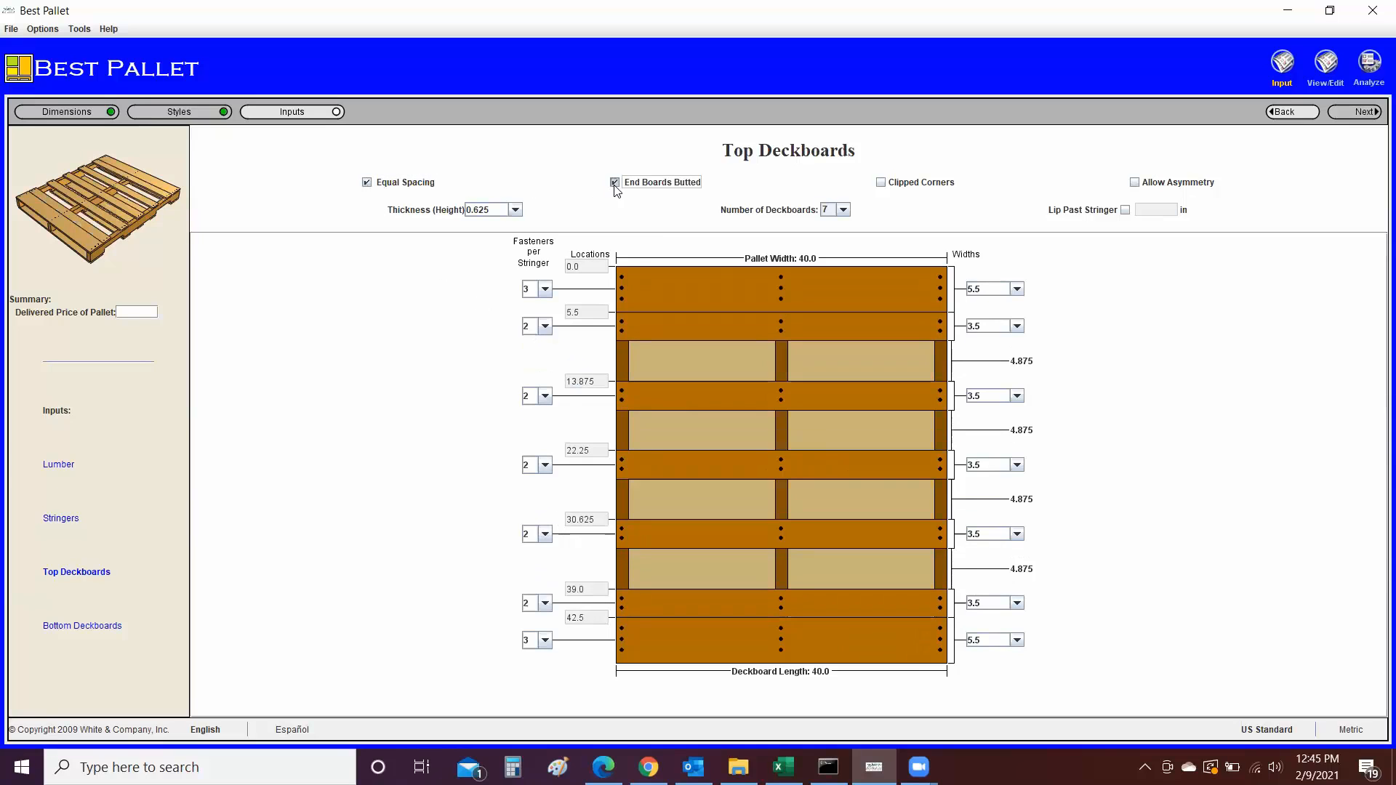
left_click(614, 183)
left_click(881, 183)
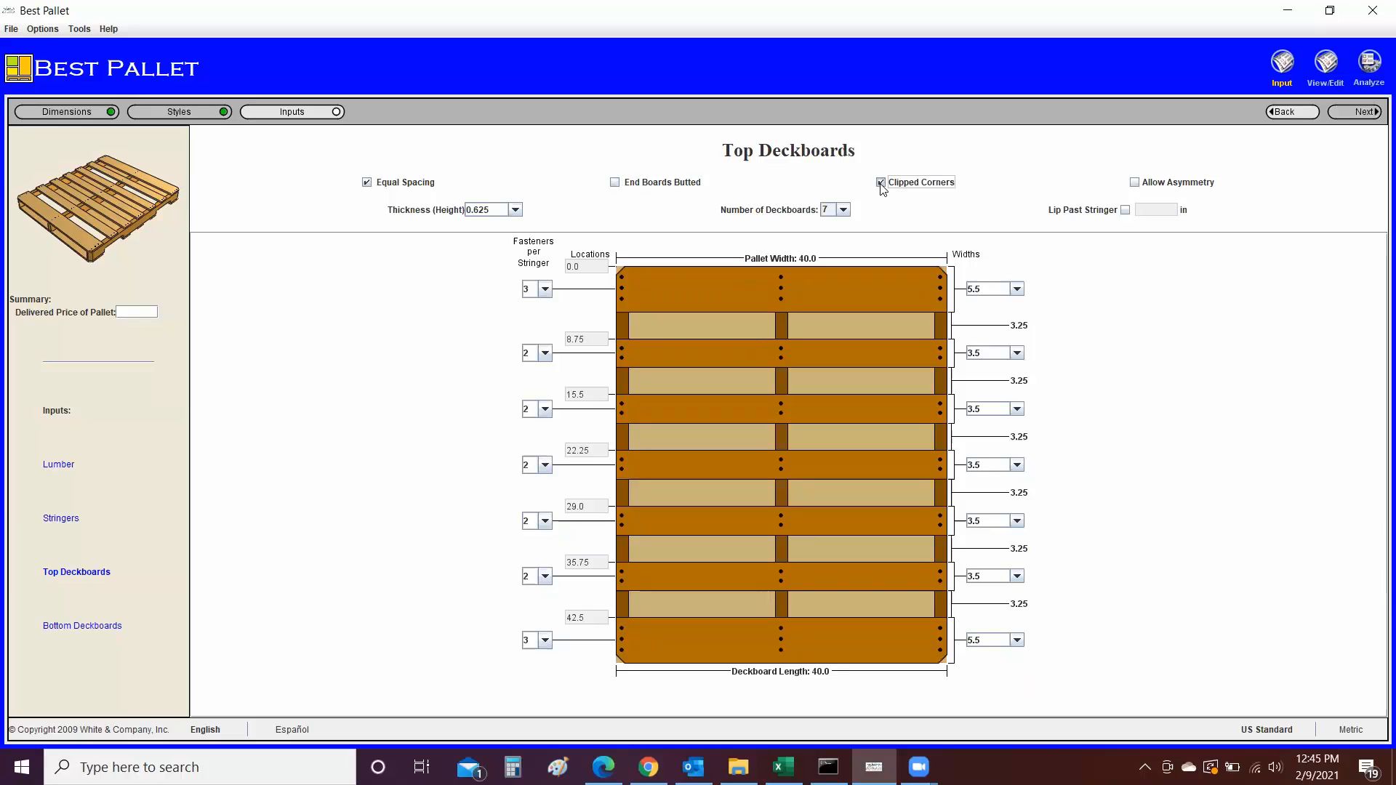
left_click(882, 184)
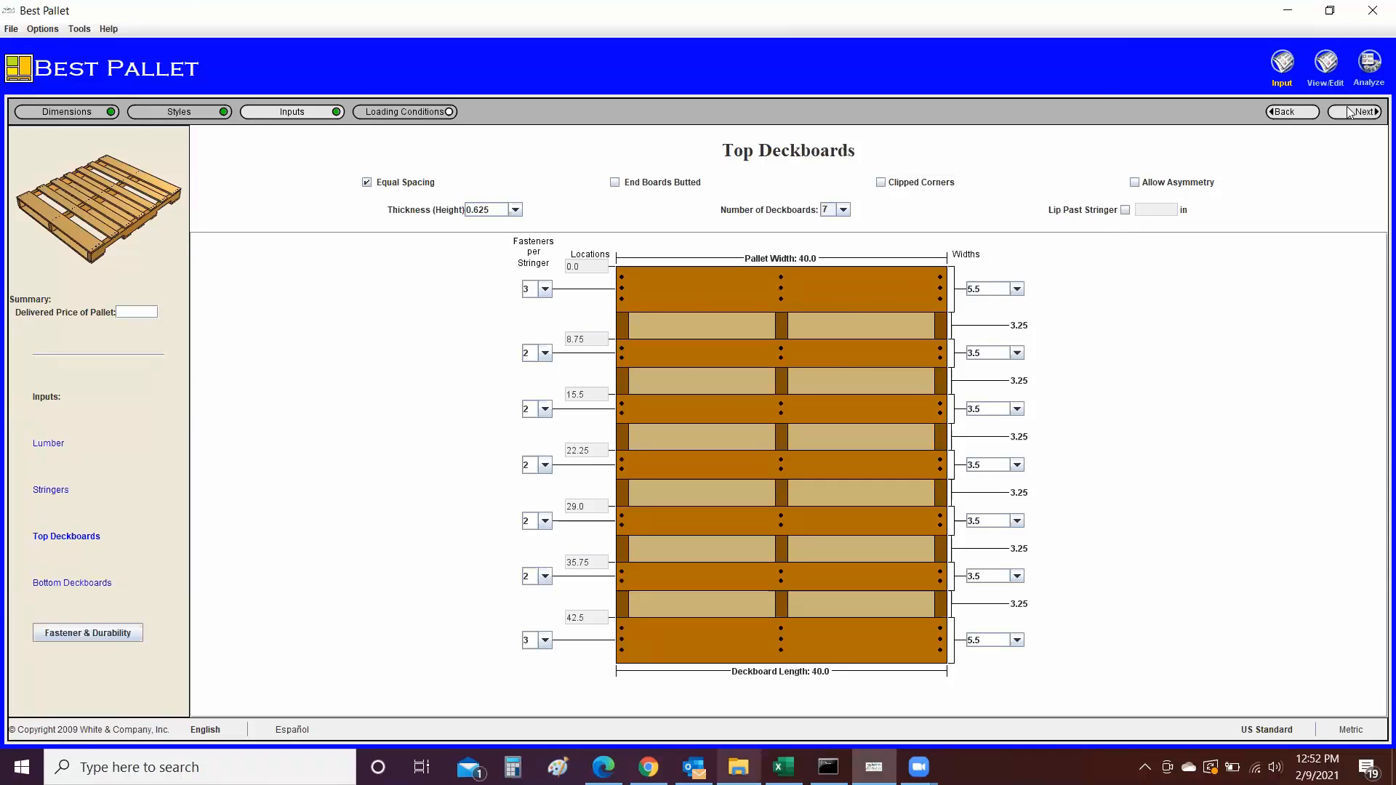
- Continue to the bottom deckboards and examine the available choices for number of deckboards and the end board's width
left_click(1354, 111)
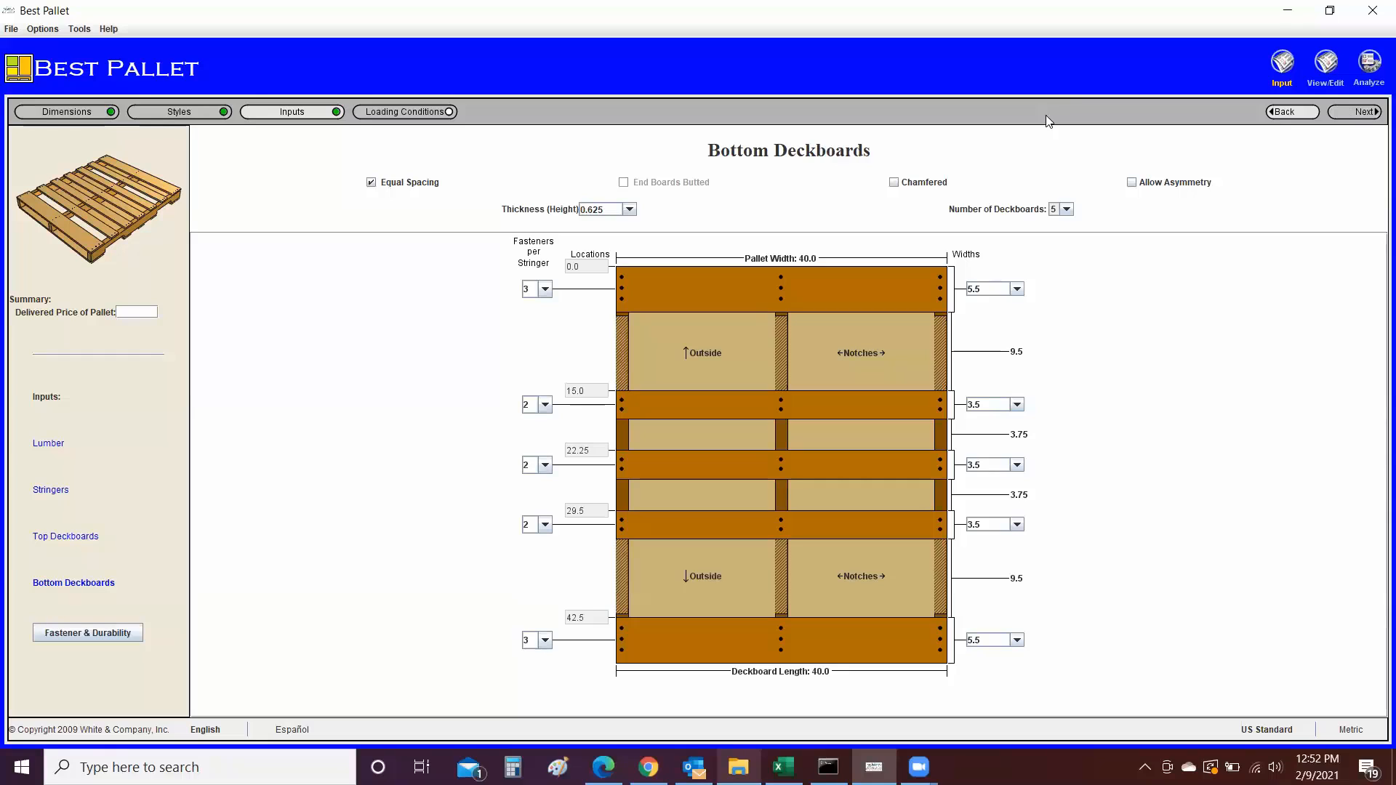
left_click(1066, 211)
left_click(1066, 210)
left_click(1017, 289)
left_click(1017, 288)
double_click(982, 289)
double_click(981, 289)
double_click(982, 289)
- Examine the available choices for the bottom deckboards' thickness and fasteners per stringer
left_click(631, 211)
double_click(602, 209)
left_click(602, 210)
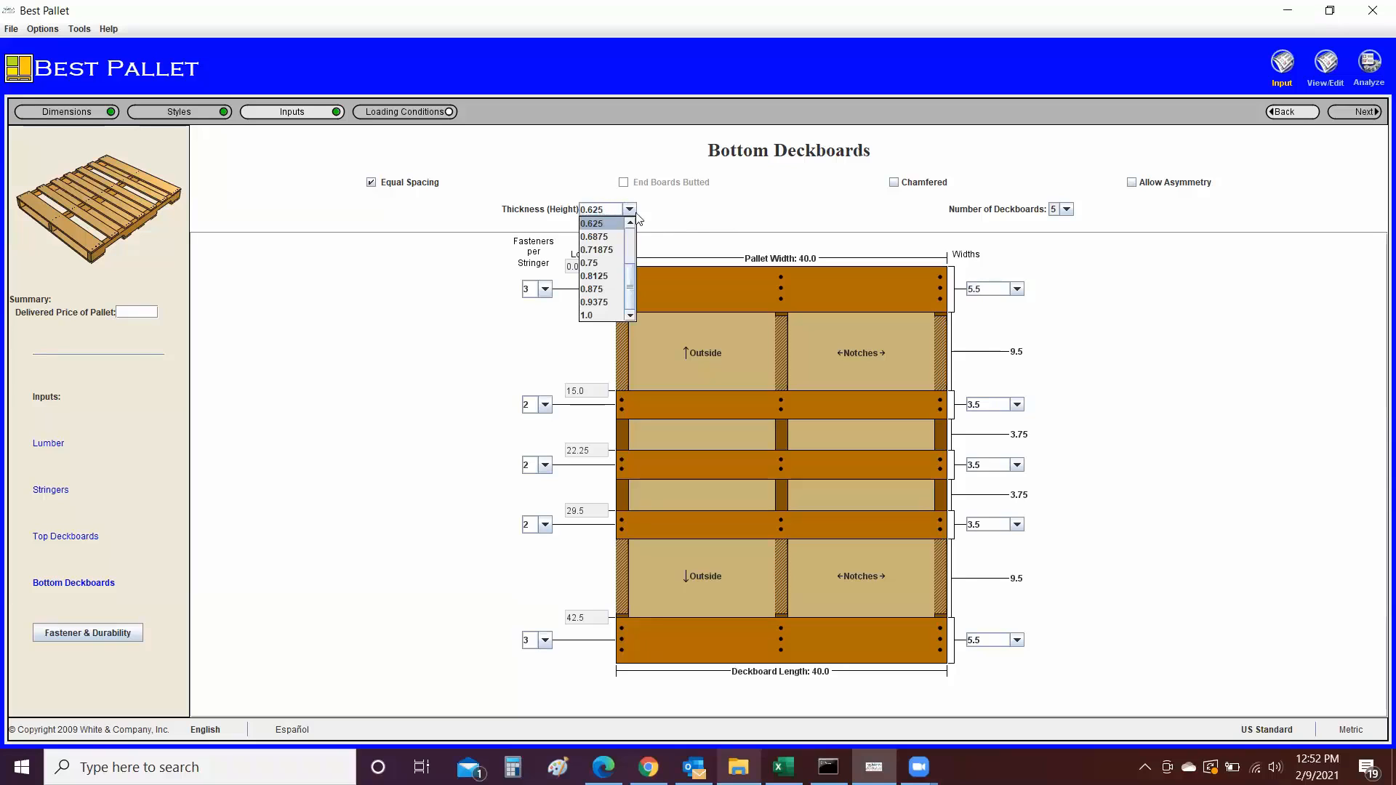
left_click(693, 218)
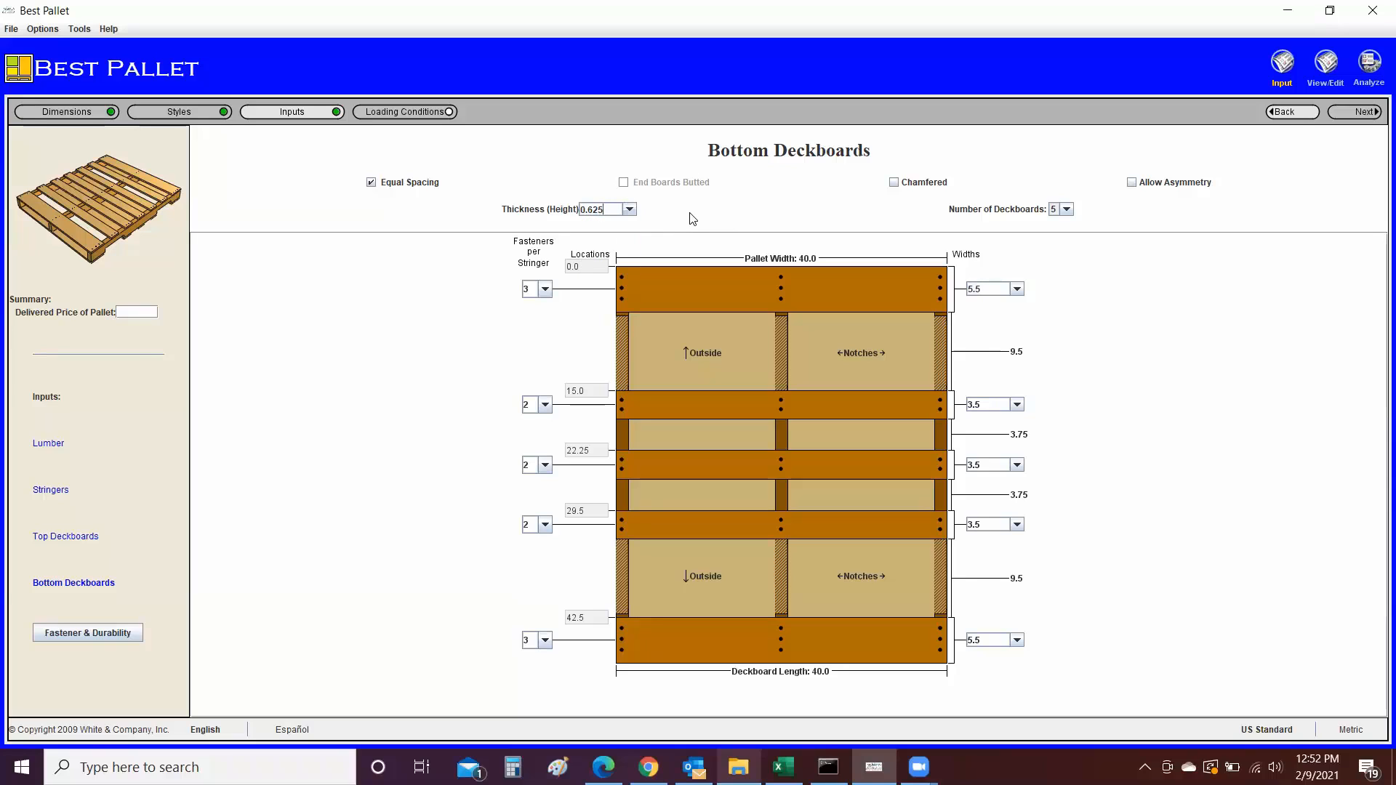
left_click(544, 290)
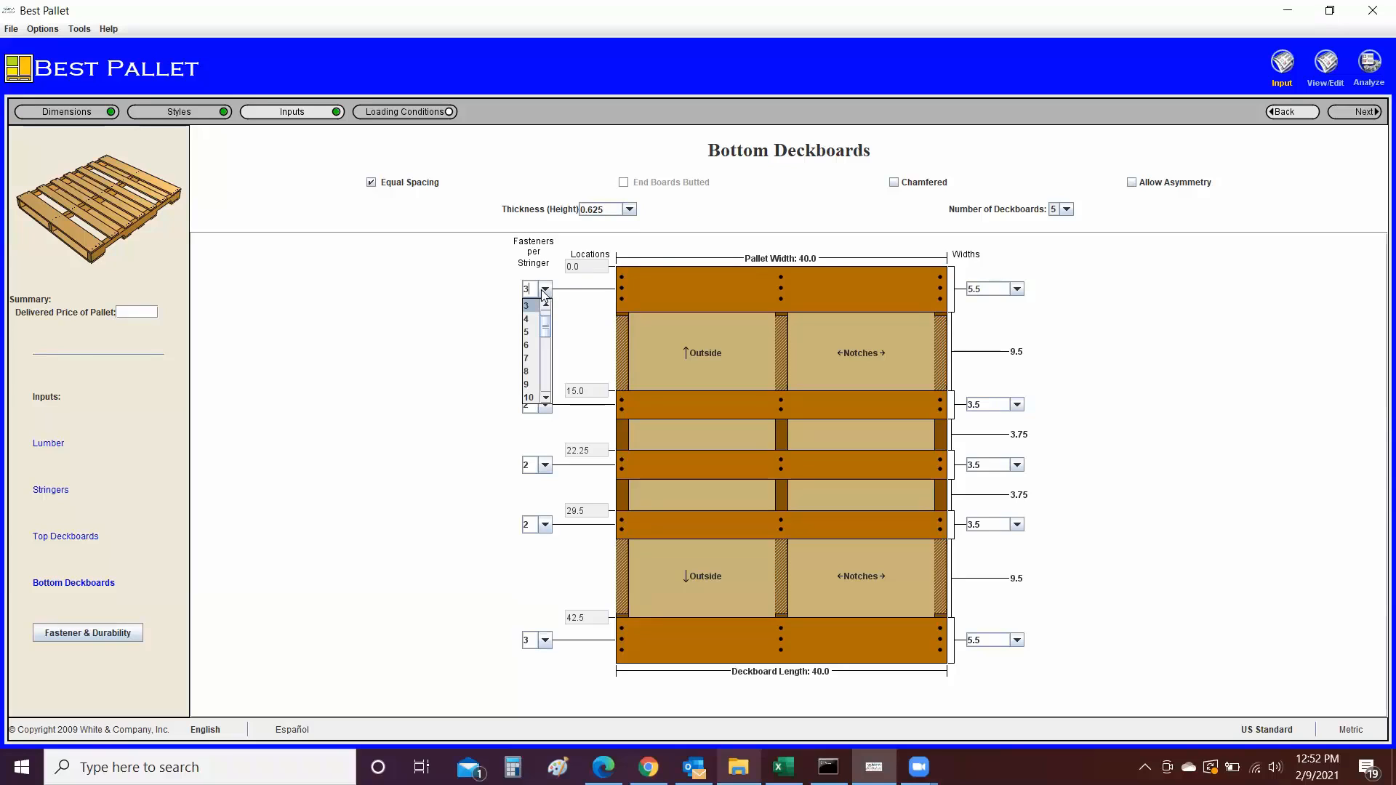
left_click(543, 291)
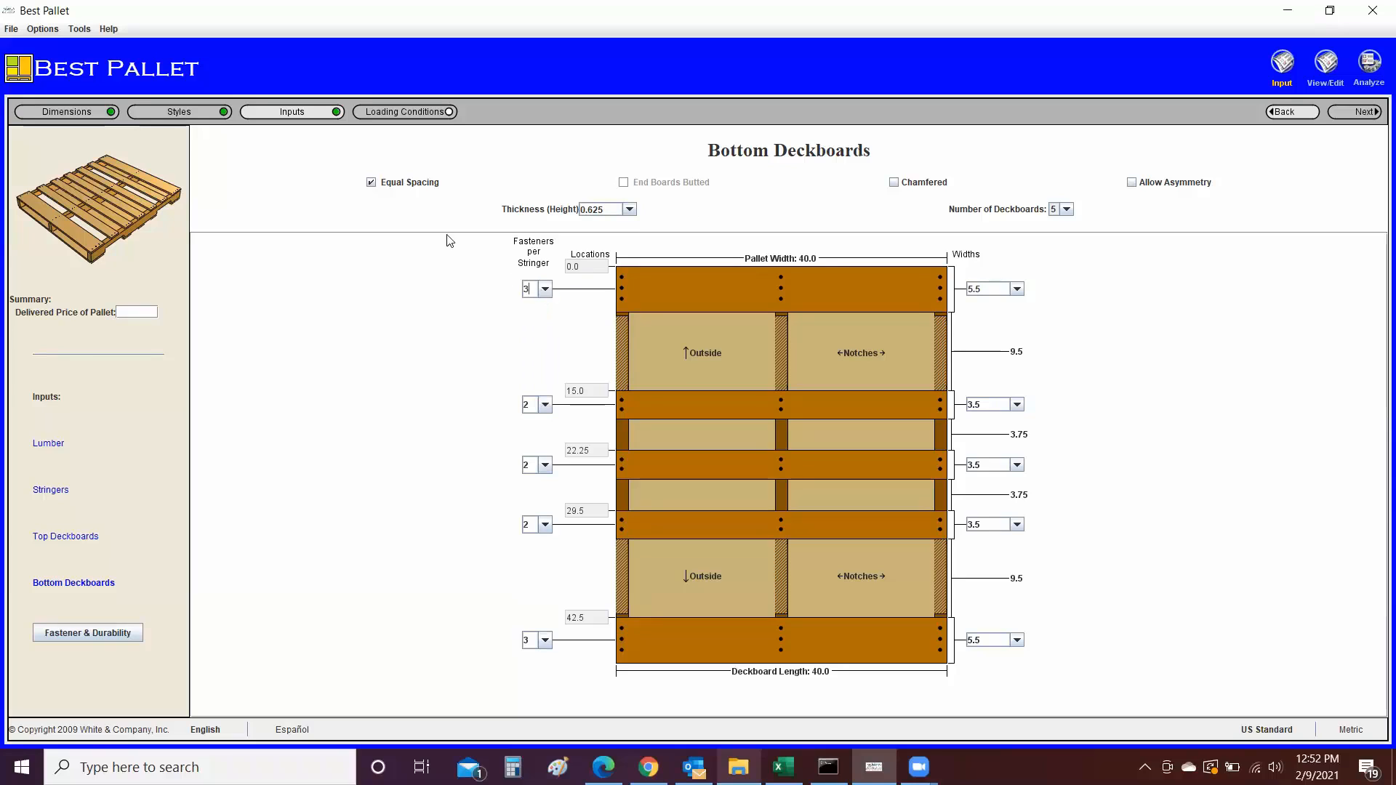
- Try moving the second bottom deckboard slightly with equal spacing turned off, and restore equal spacing
left_click(372, 183)
mouse_move(661, 403)
left_mouse_down()
mouse_move(662, 419)
mouse_move(666, 399)
left_mouse_up()
left_click(593, 387)
left_click(371, 182)
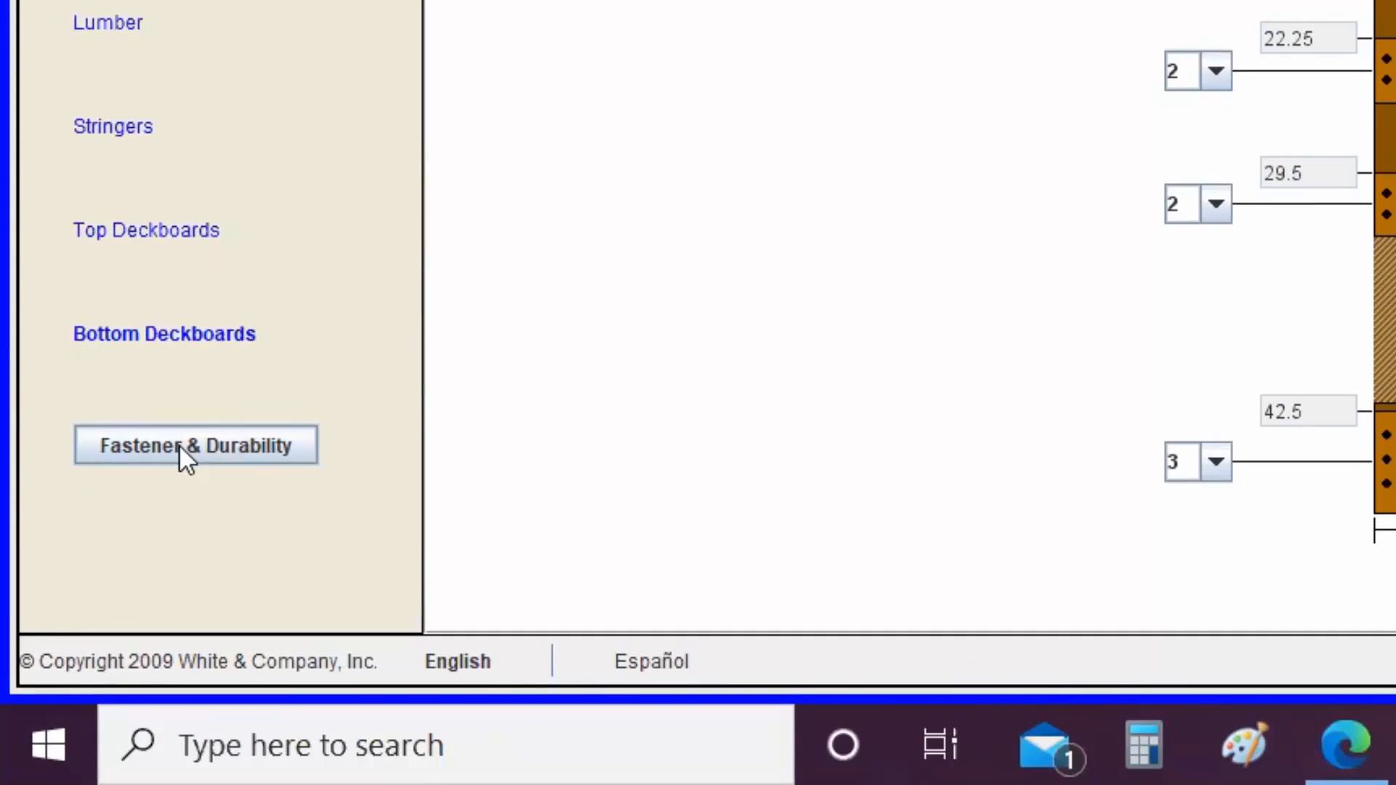
- Open the fastener and durability inputs, preview Annularly Threaded Nail and Twisted Square Nail, and return the fastener type to Helically Threaded Nail
left_click(178, 445)
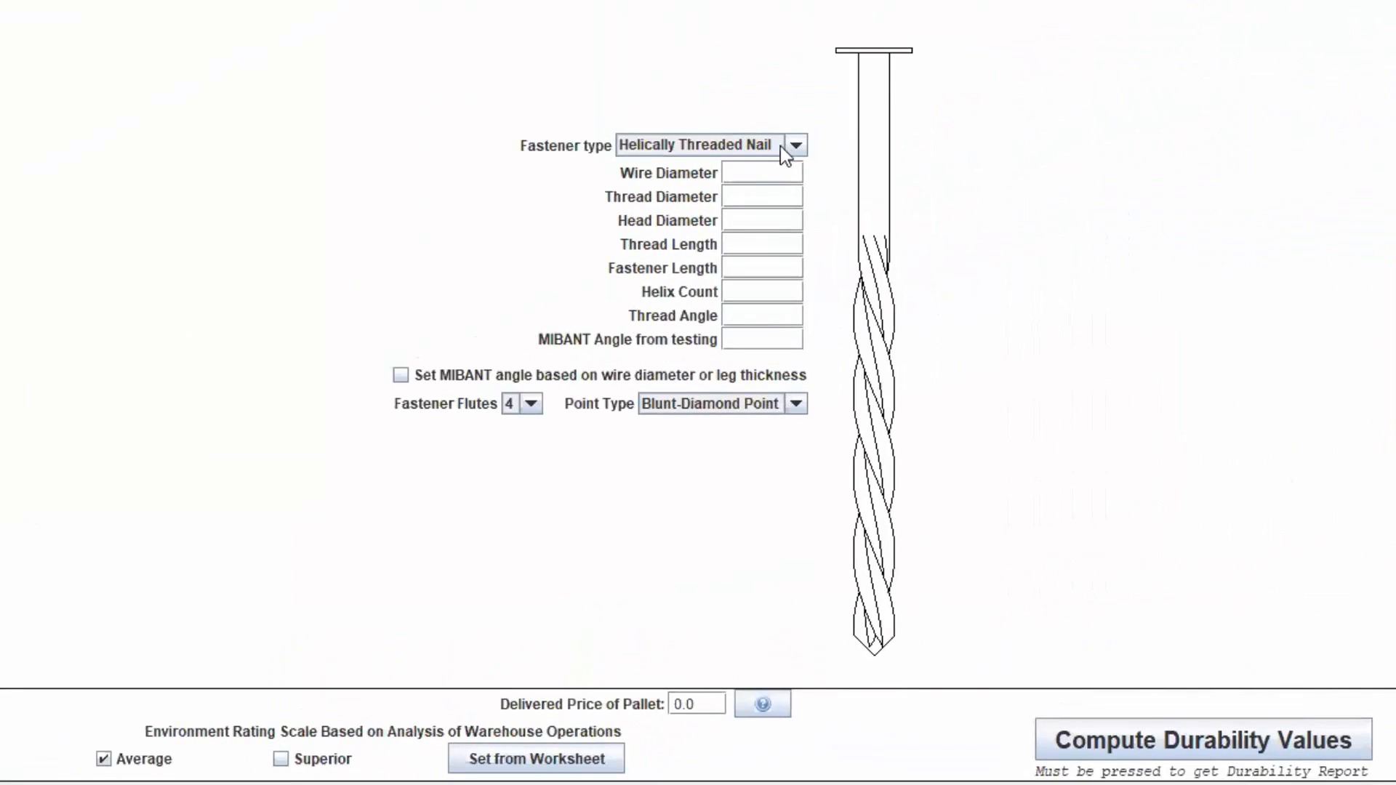
left_click(796, 146)
left_click(790, 188)
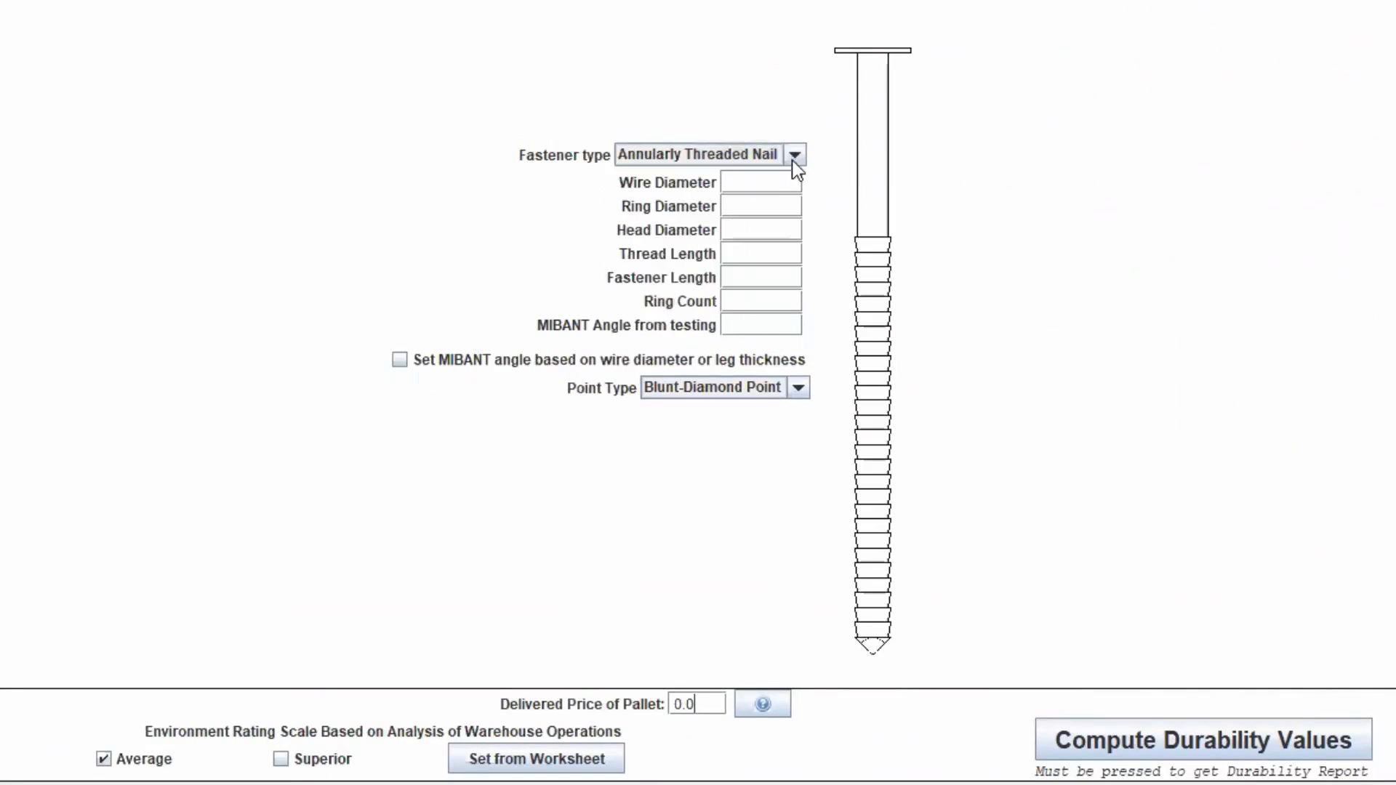
left_click(794, 157)
left_click(782, 218)
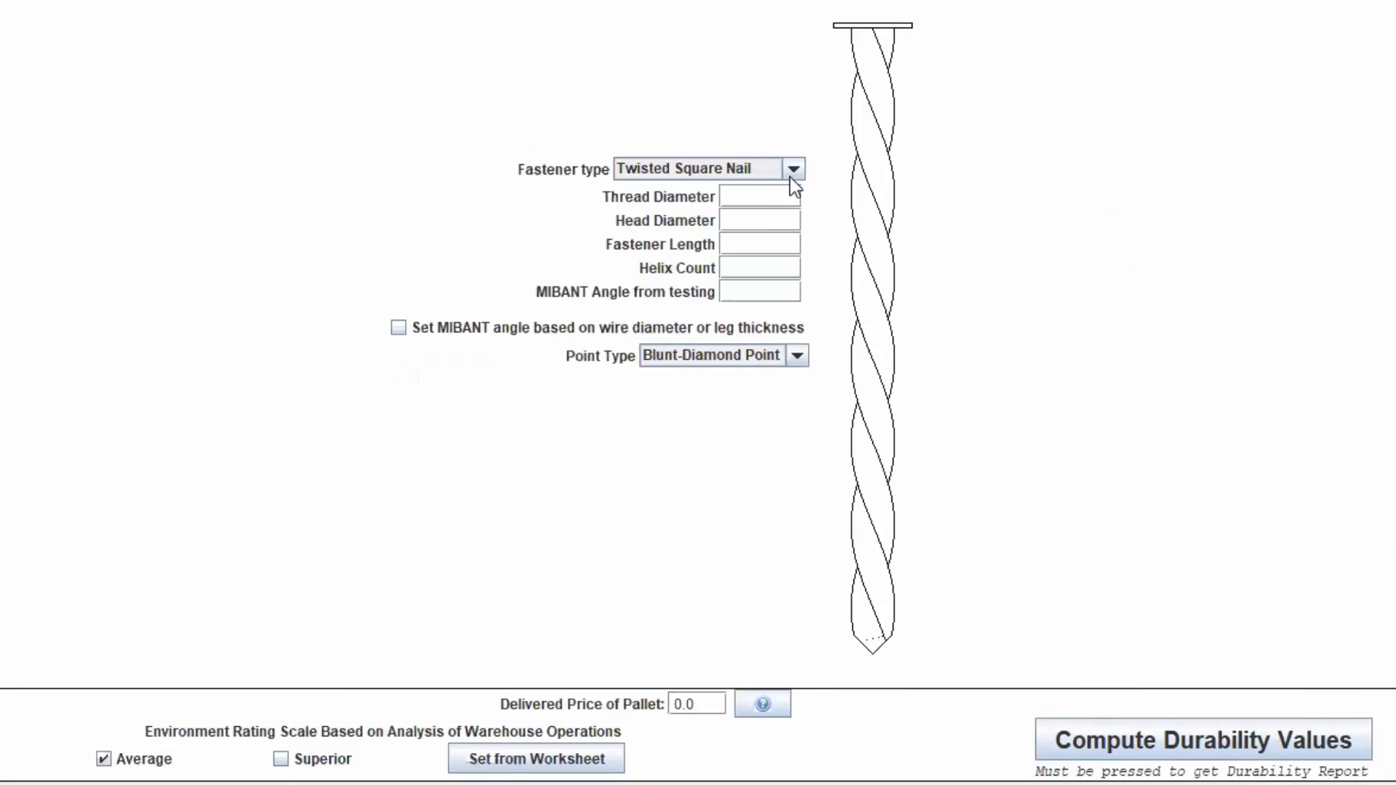
left_click(793, 177)
left_click(788, 192)
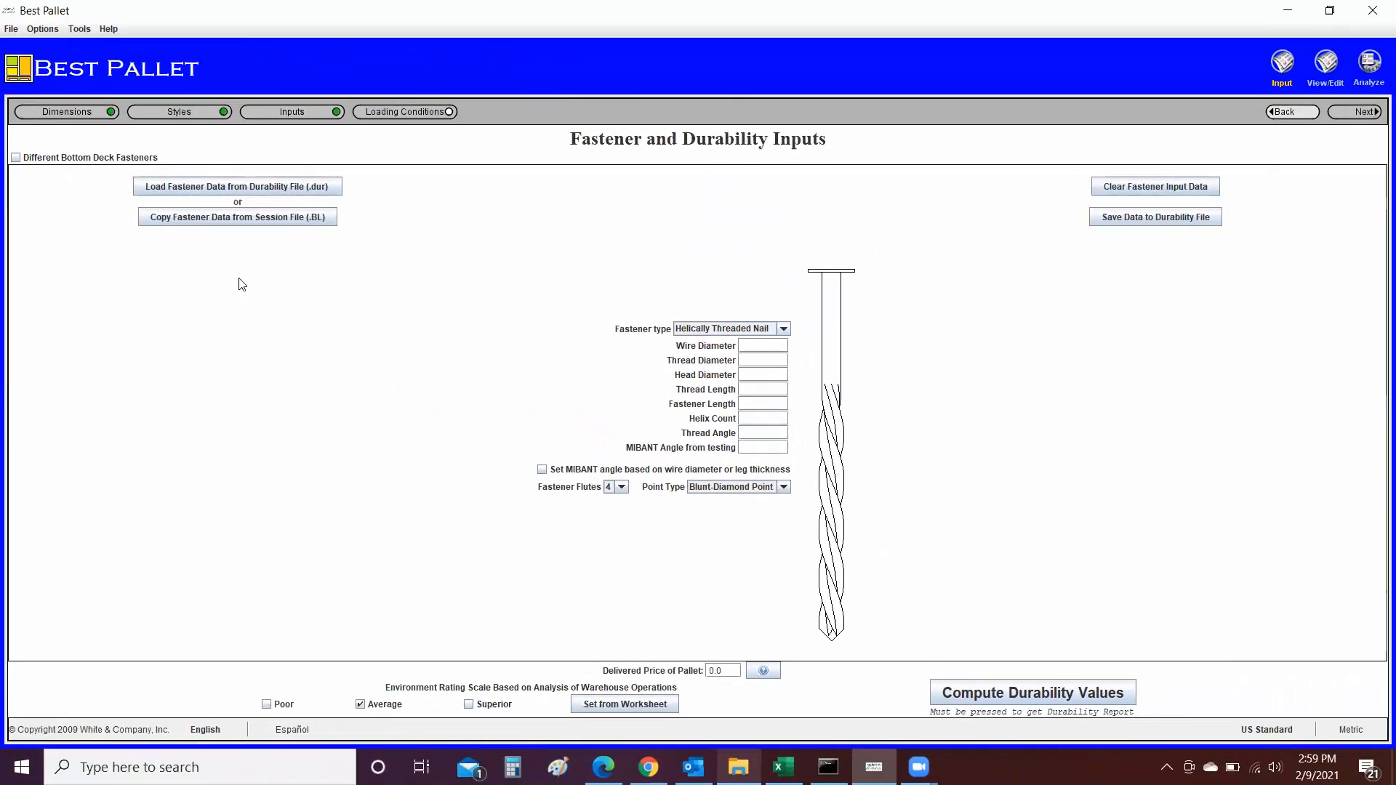
- Preview the different bottom deck fasteners option, turn it off again, and load the fastener data from 0.113 Helical Nail.dur
left_click(15, 157)
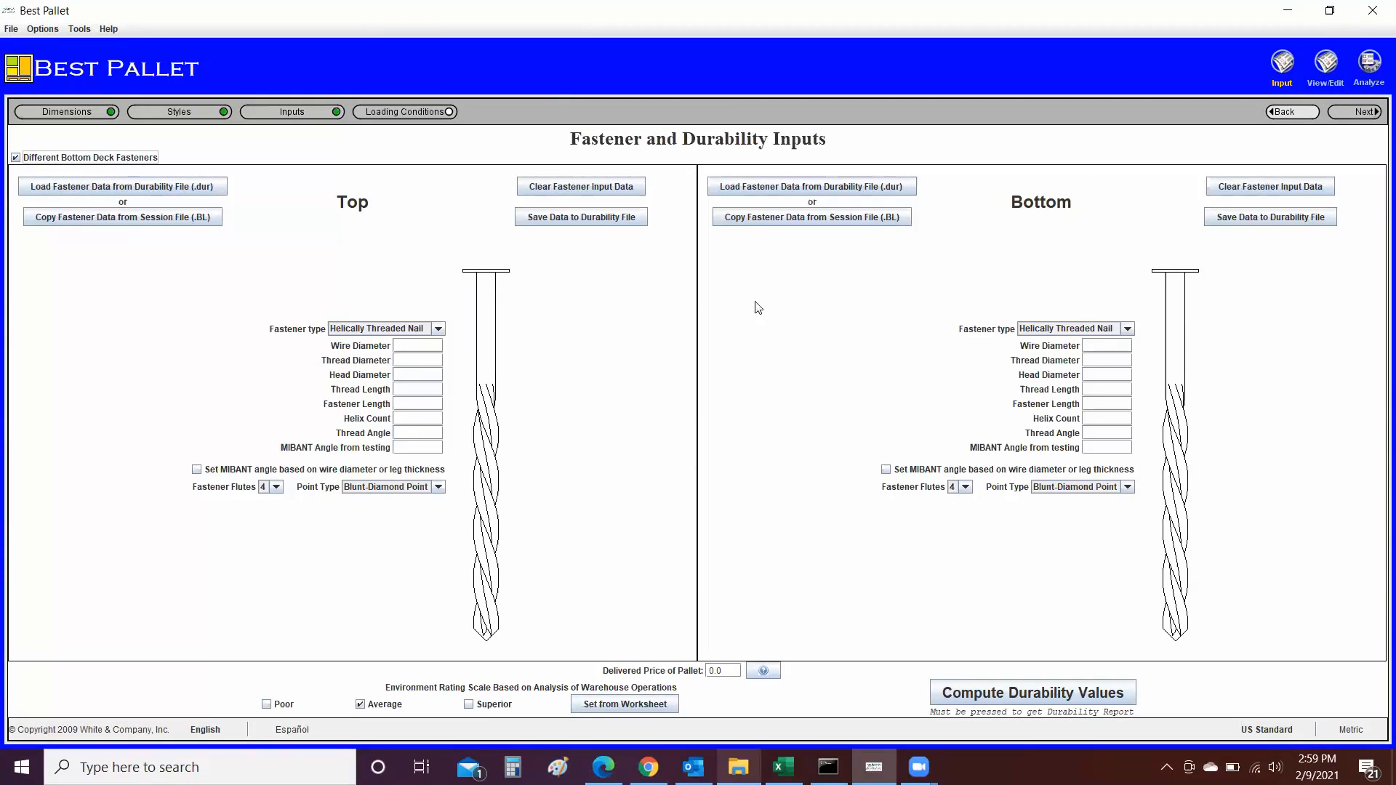
left_click(15, 158)
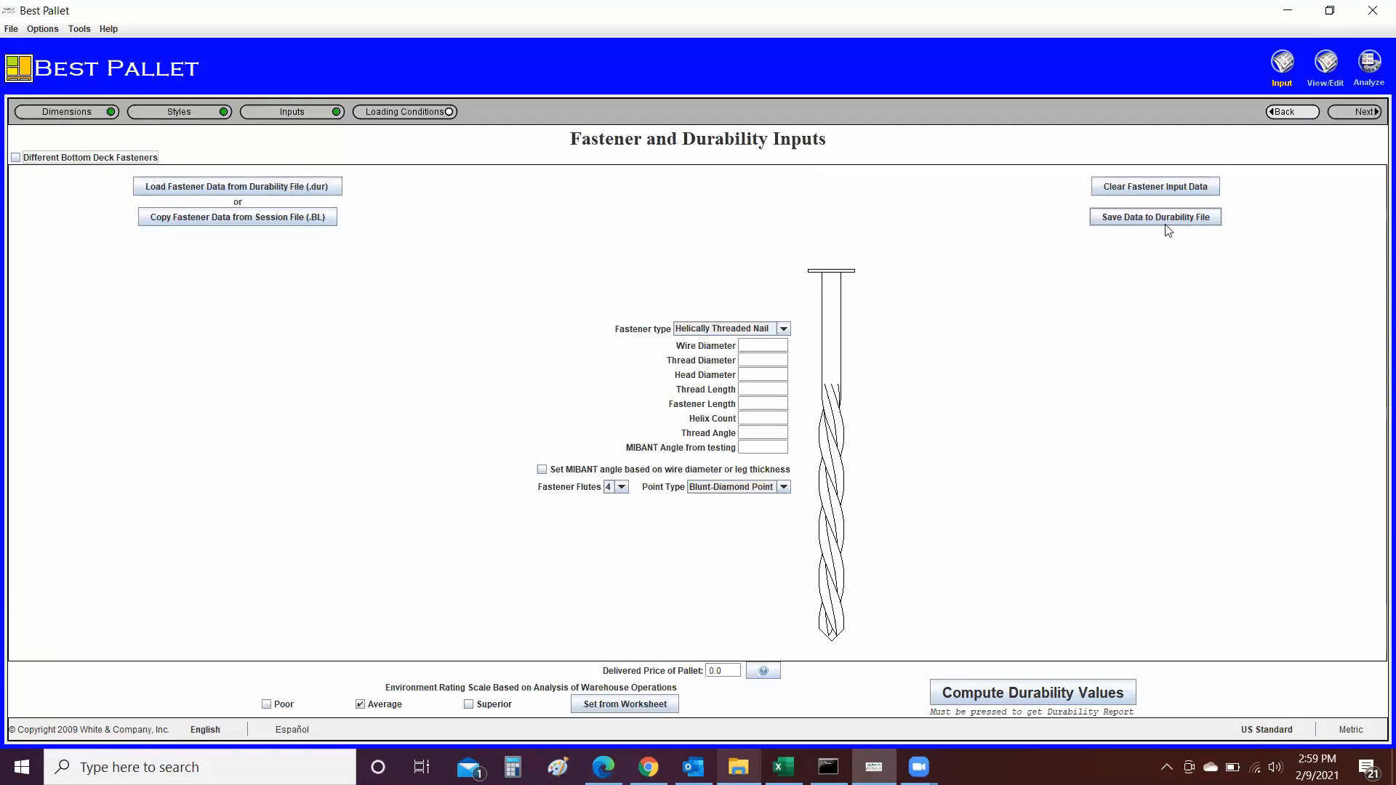
left_click(280, 187)
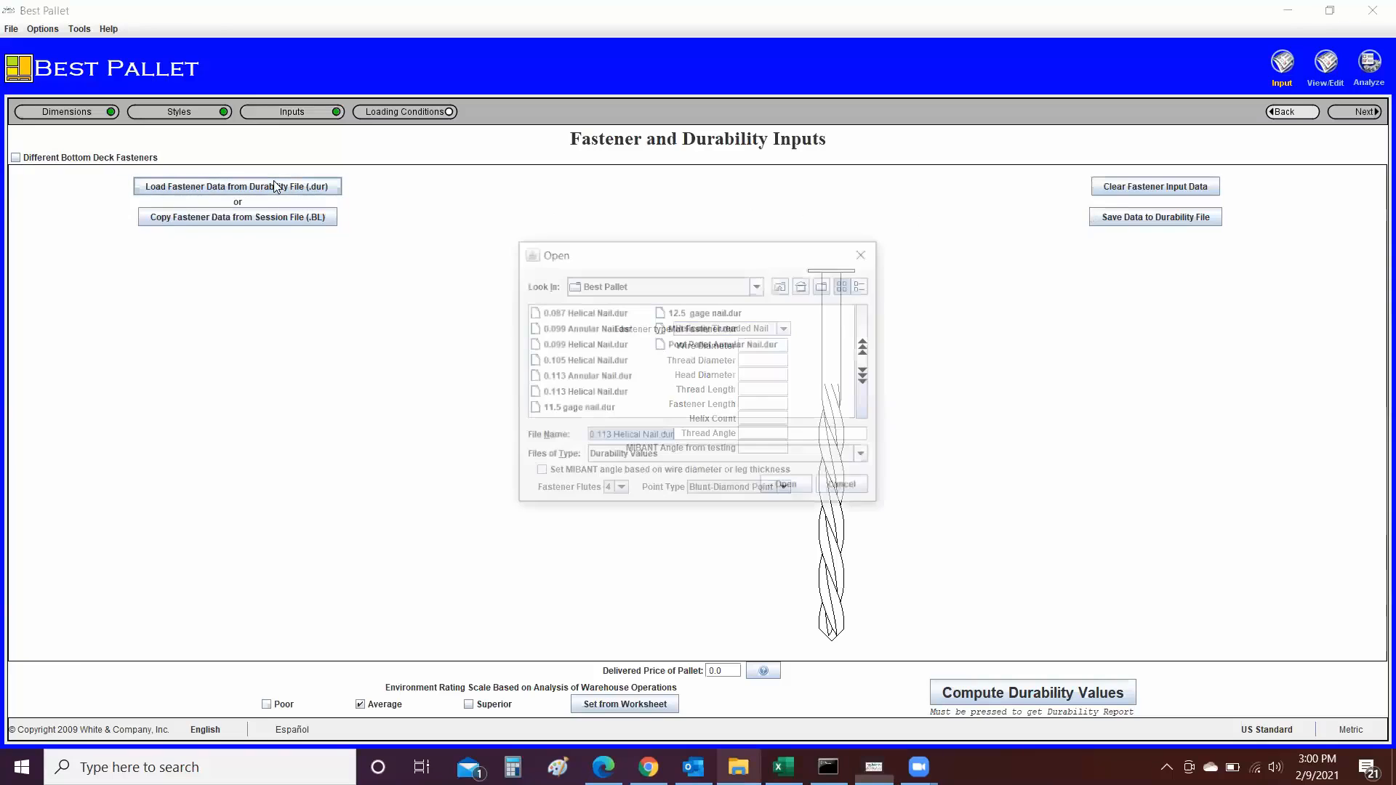
left_click(568, 395)
double_click(569, 393)
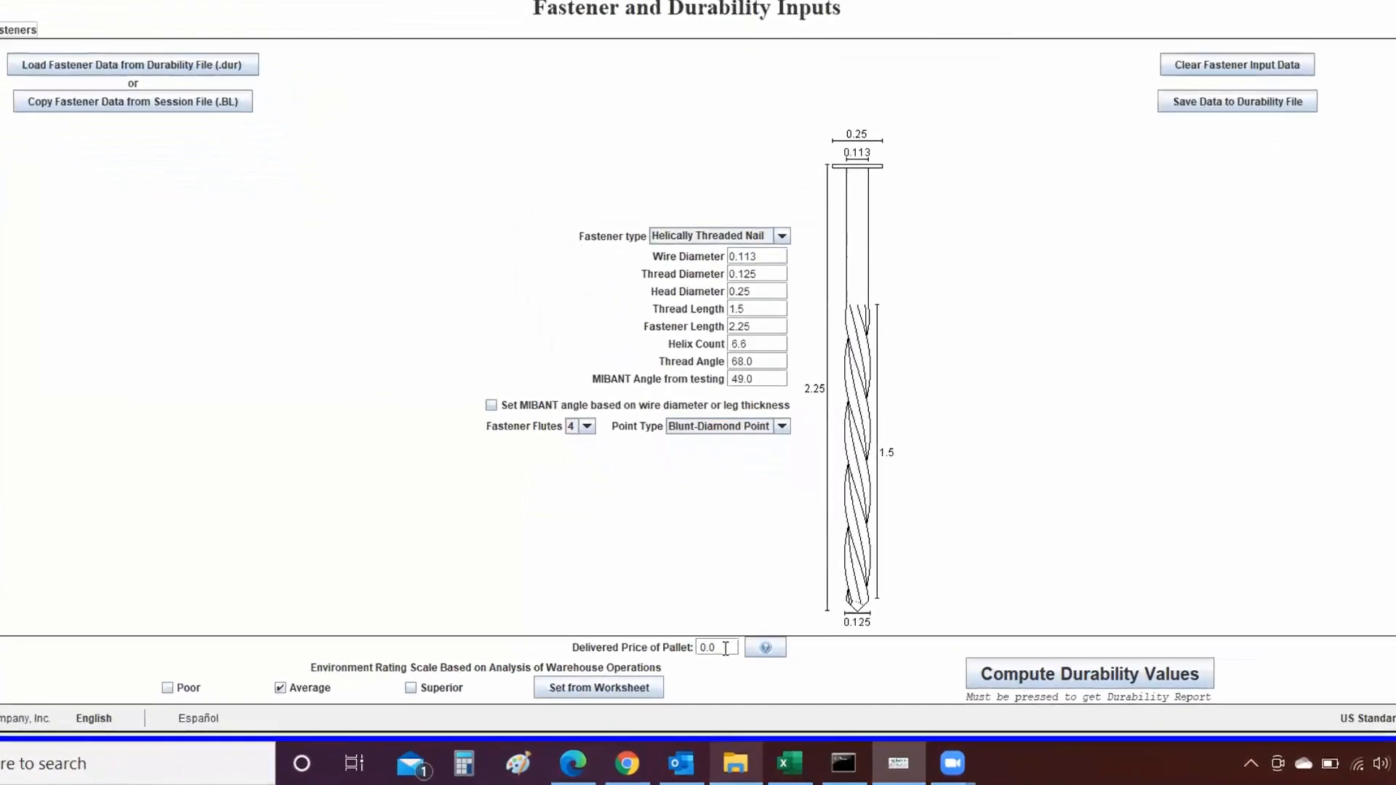
- Set the delivered price of the pallet to 12 and compute the durability values
double_click(725, 649)
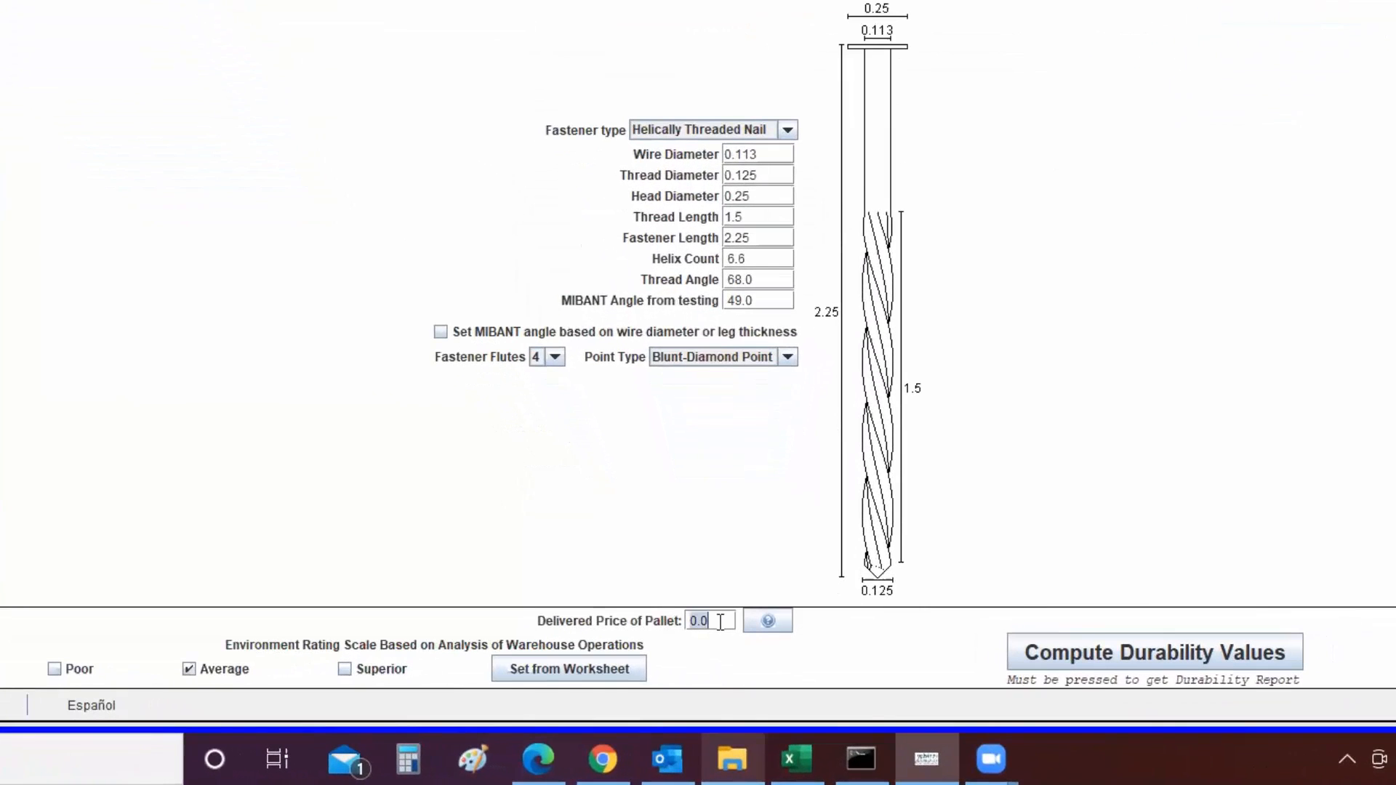
type("12")
left_click(1057, 655)
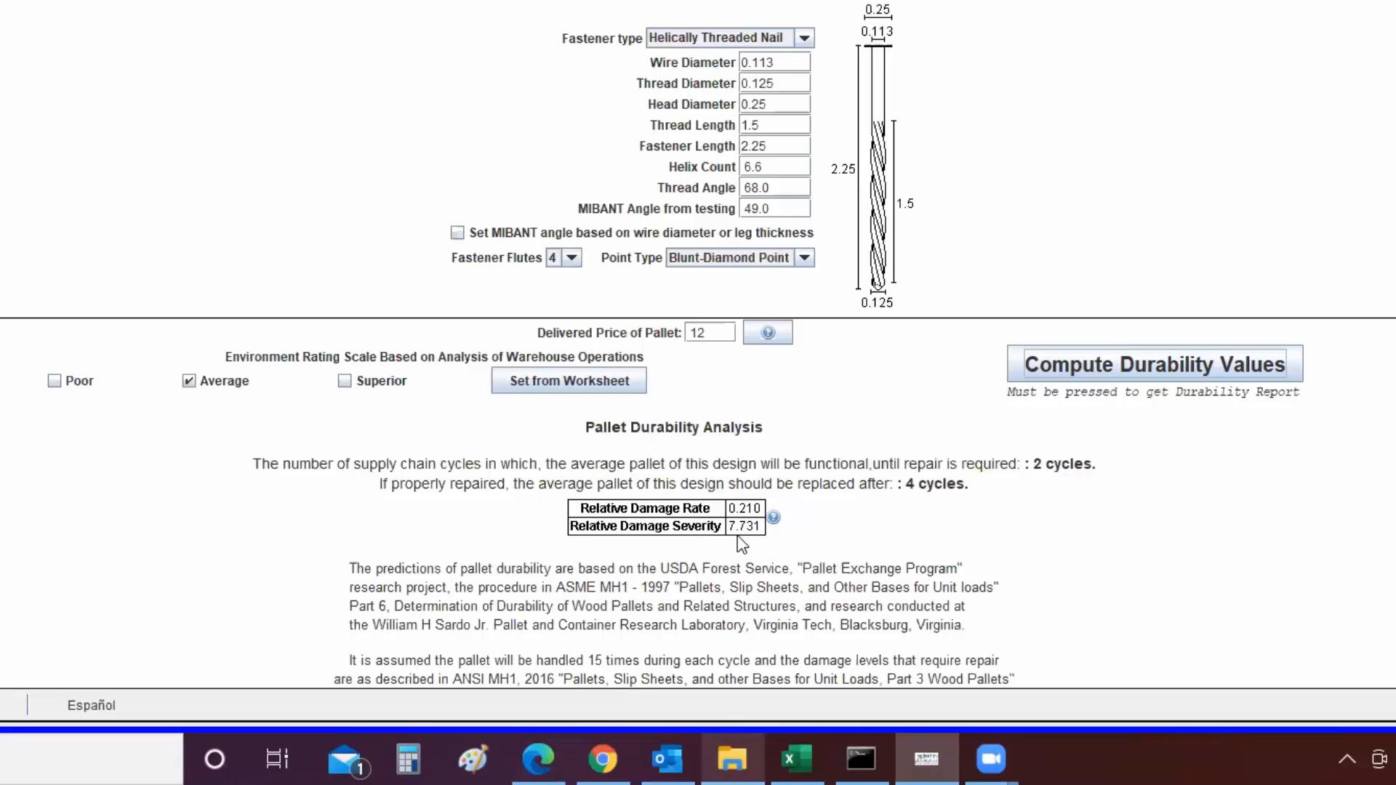
- Read the explanation of the relative damage rate and severity, close it, and go back from the durability inputs
left_click(773, 518)
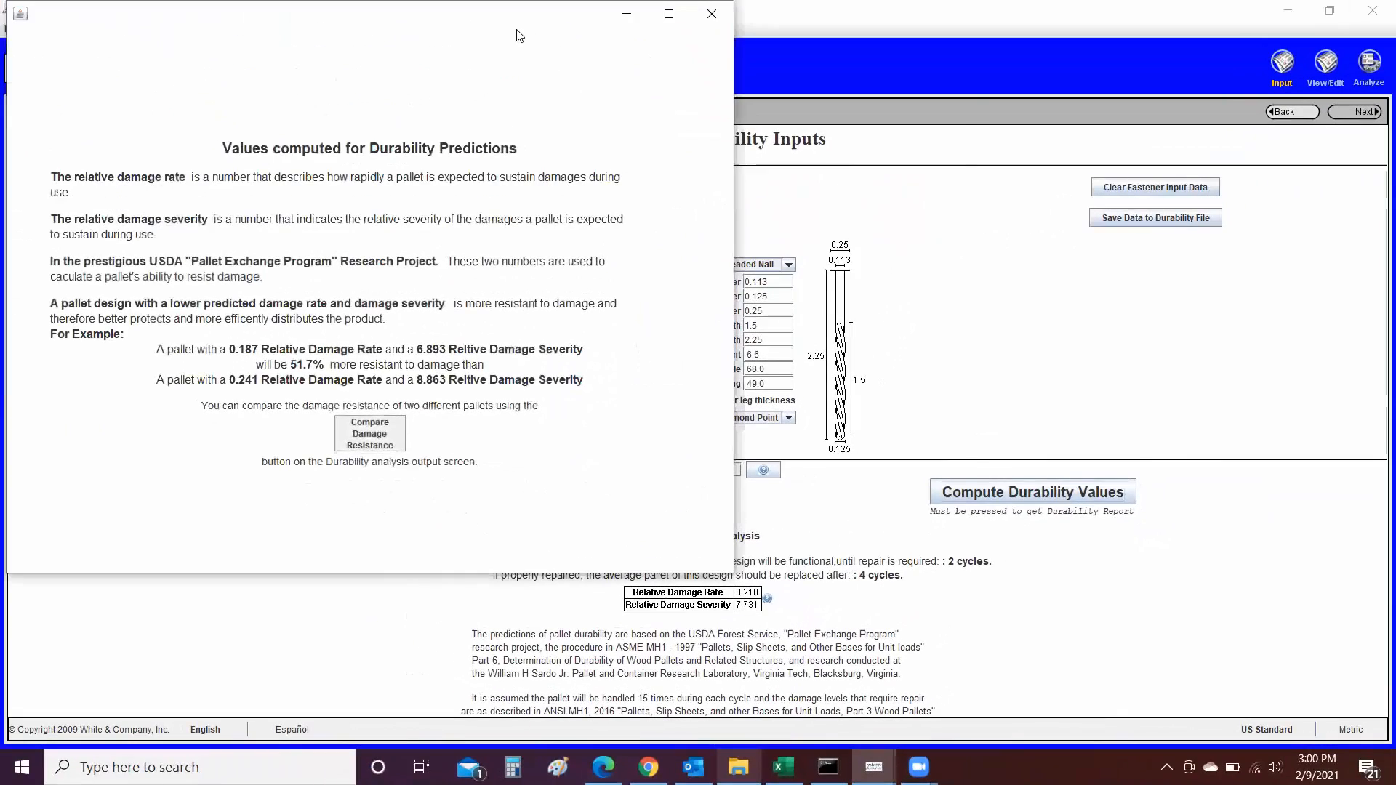
left_click_drag(519, 35, 746, 134)
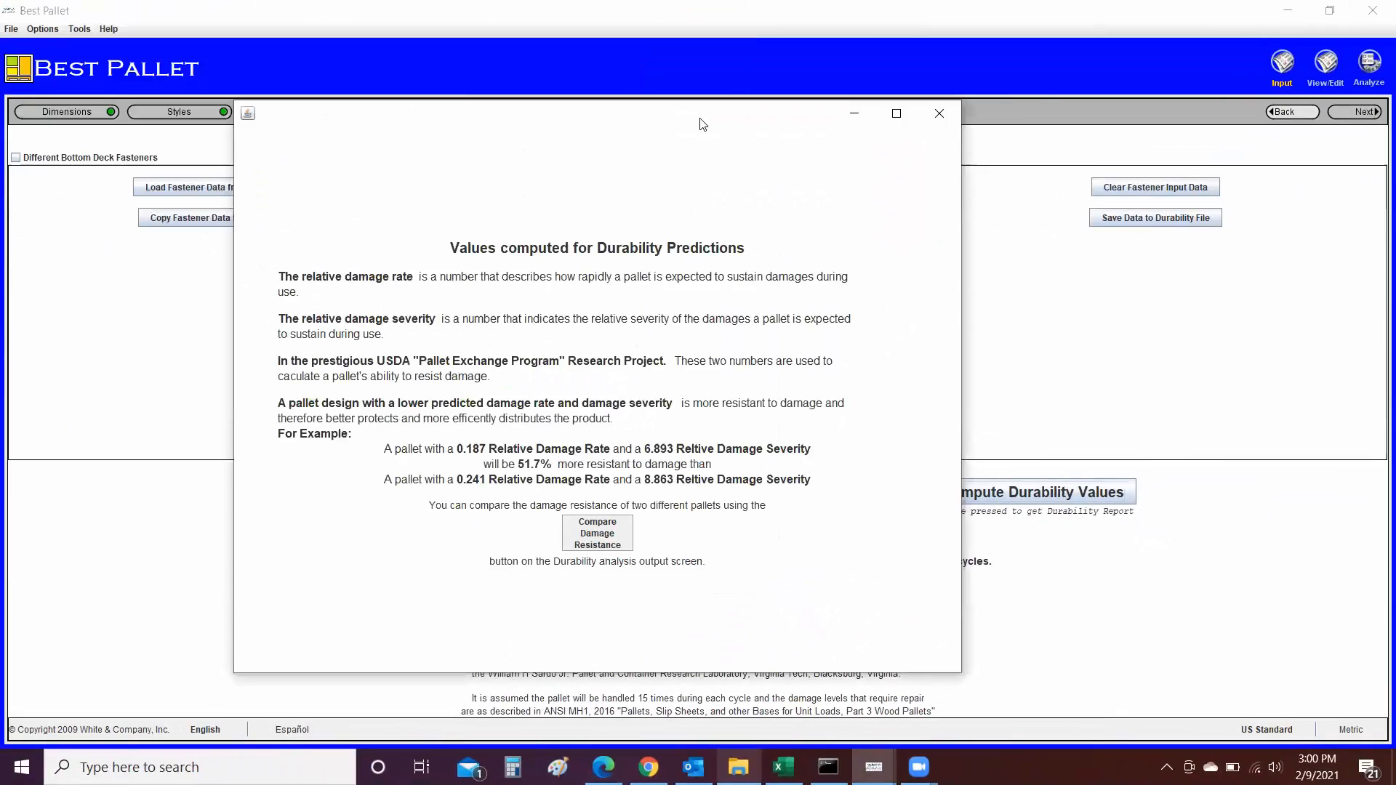
left_click(940, 115)
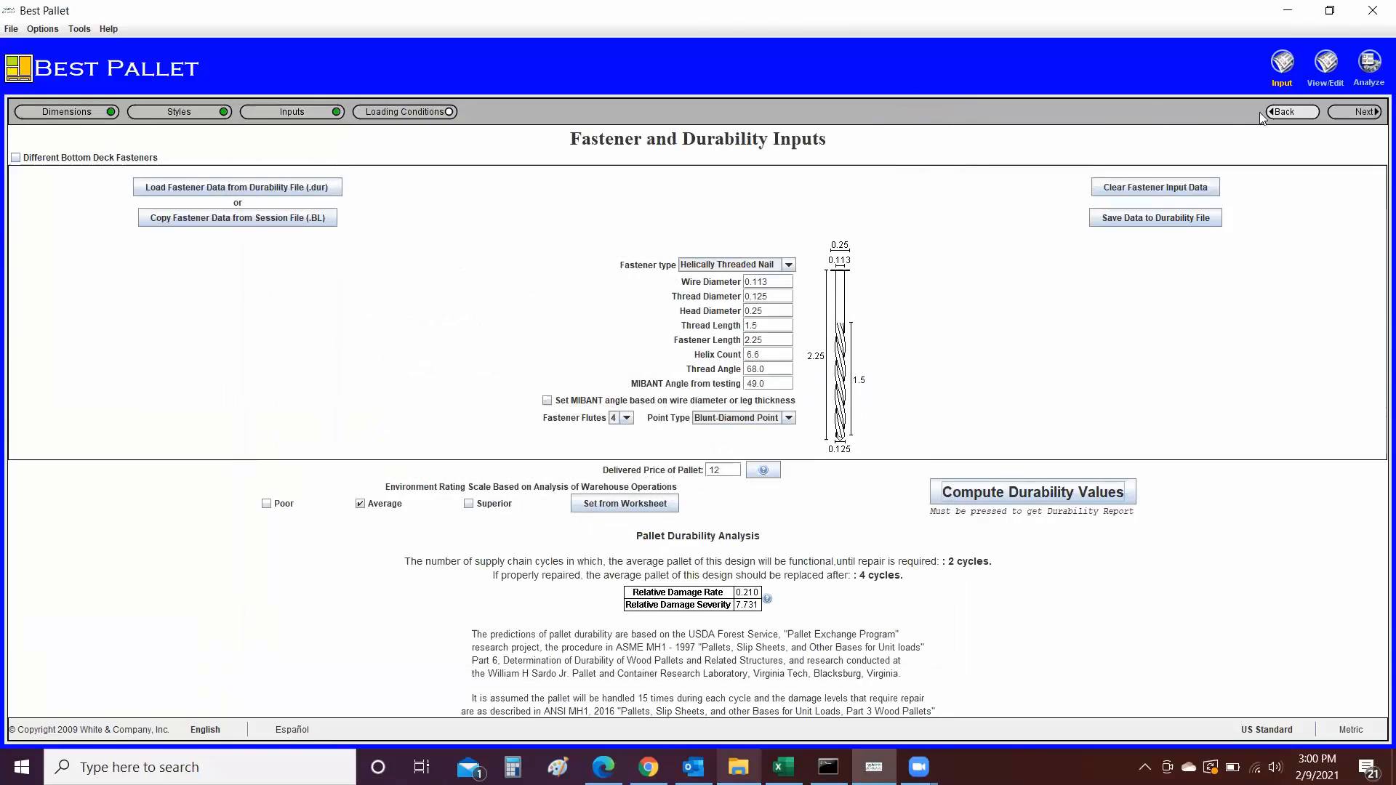
left_click(1281, 113)
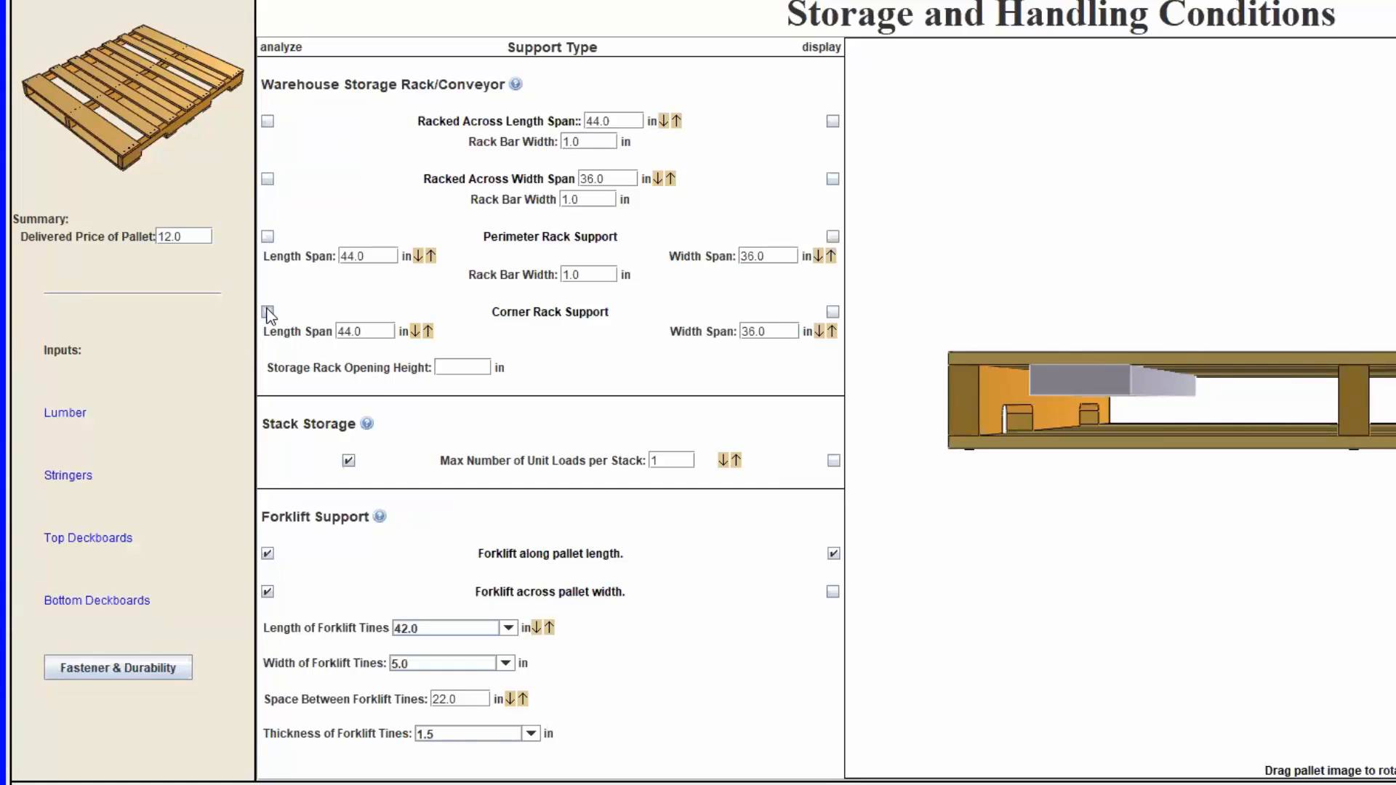
- Examine the pallet views for racking across the length span, racking across the width span and perimeter rack support
left_click(349, 461)
left_click(833, 121)
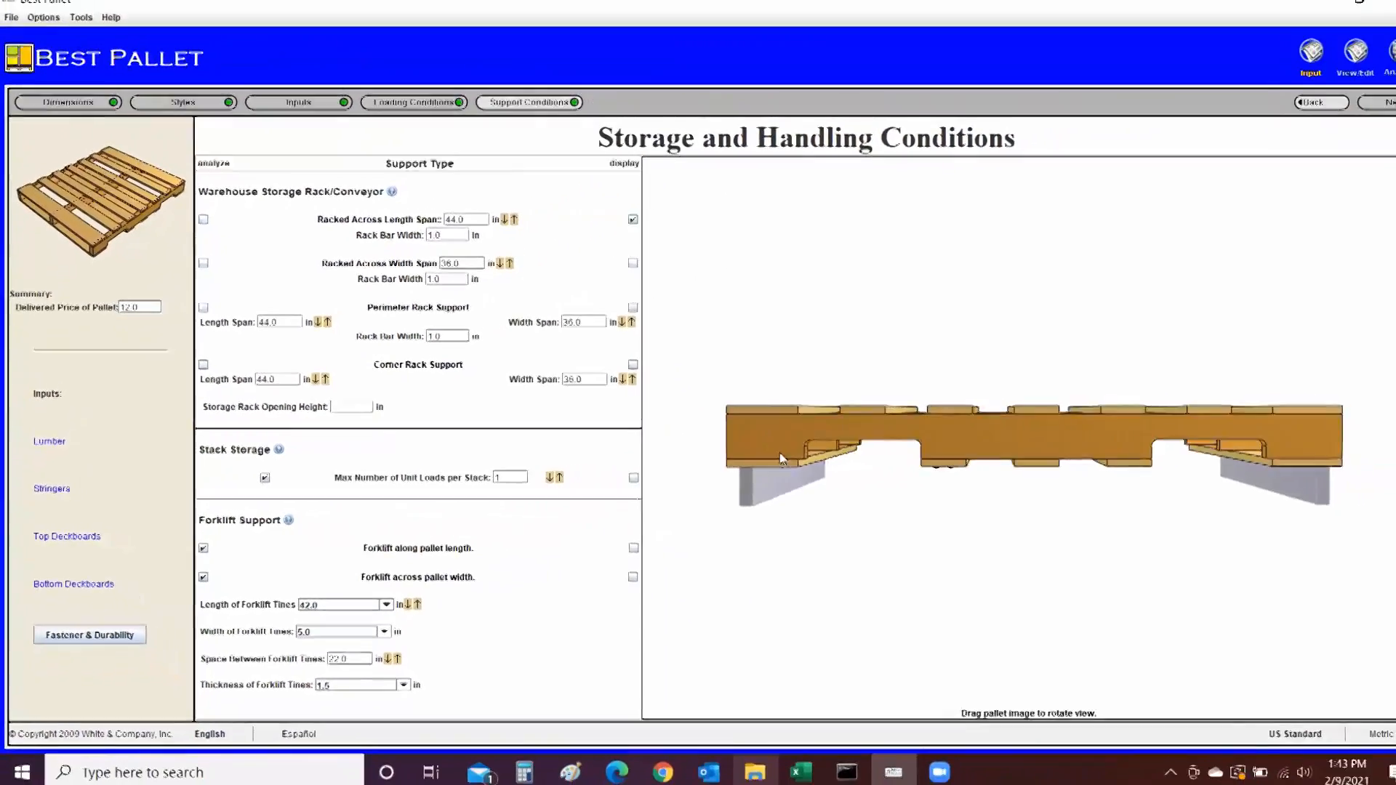
left_click_drag(780, 452, 685, 296)
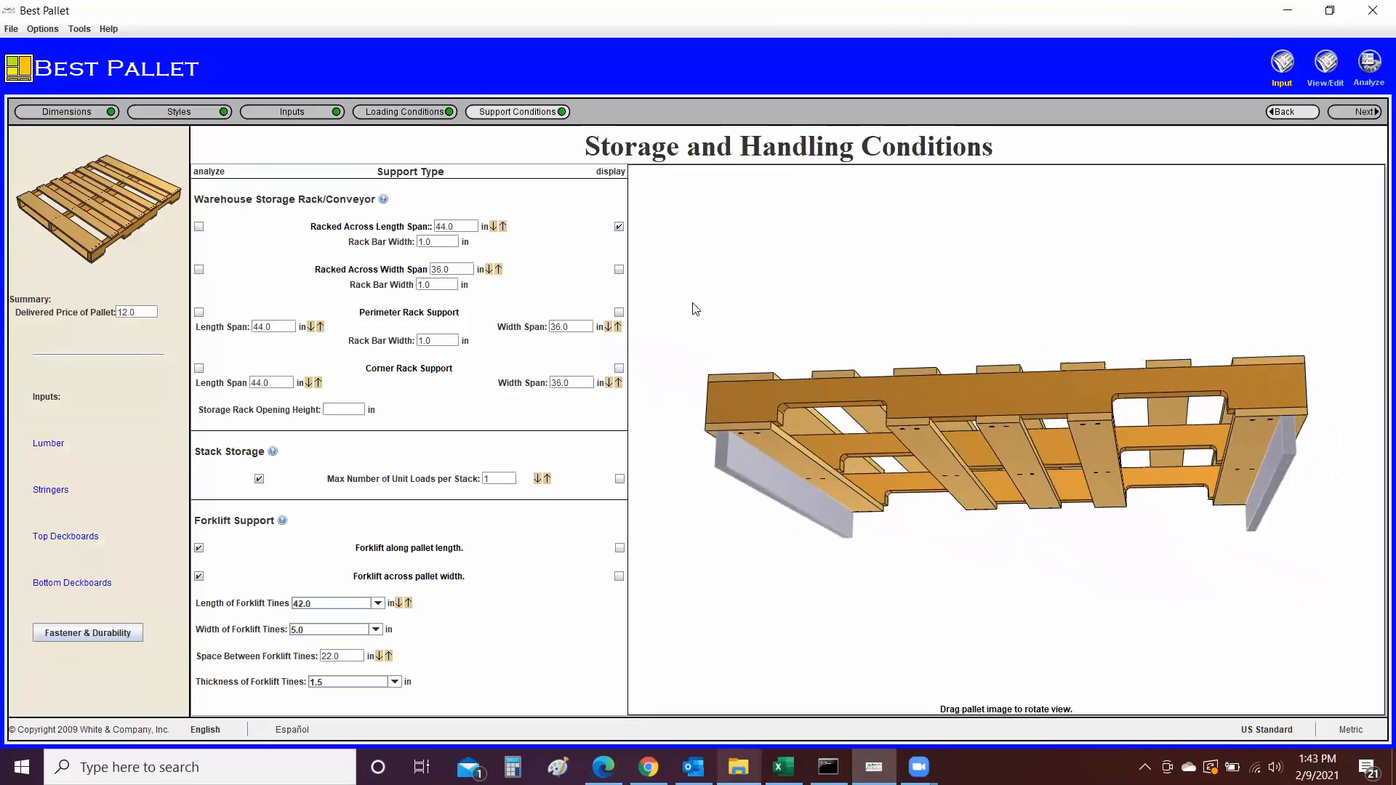
left_click(619, 270)
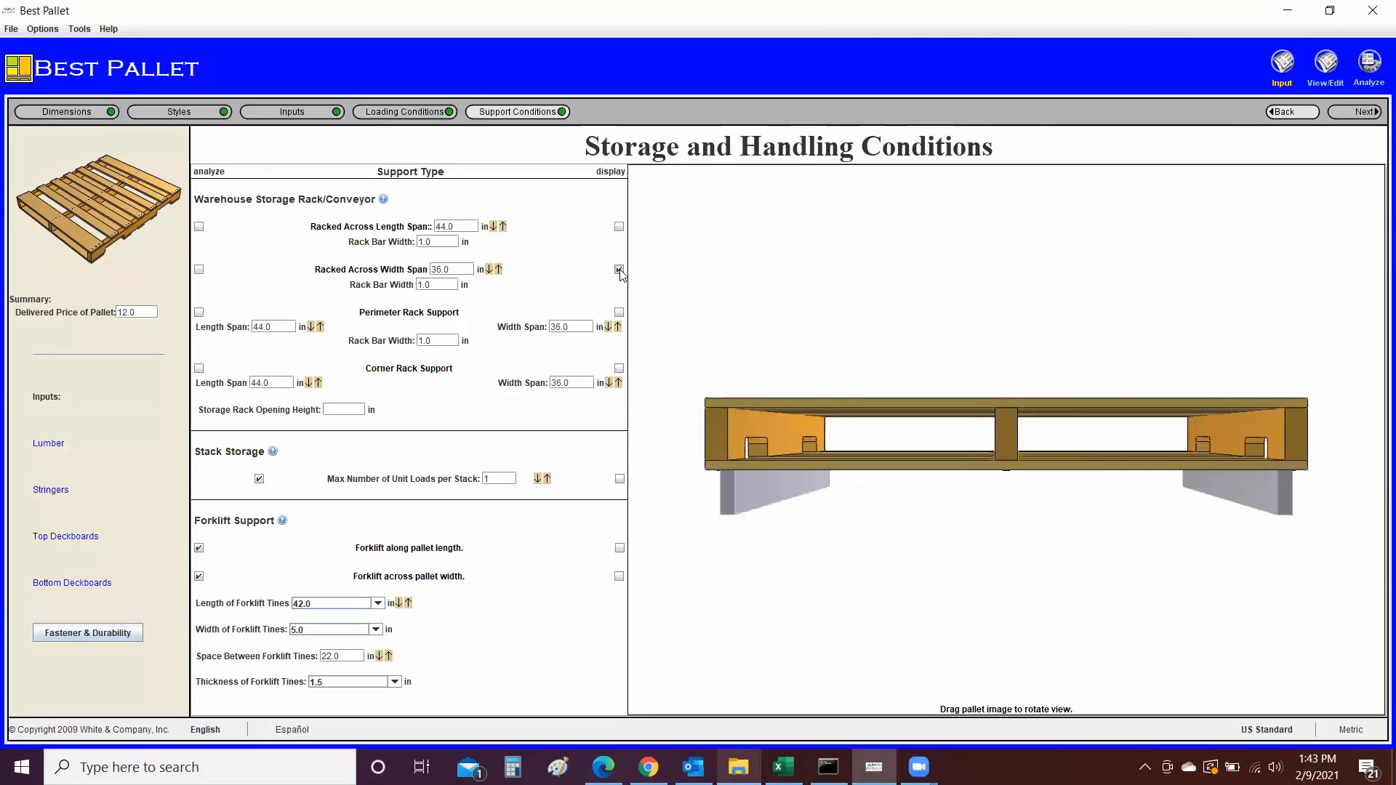
left_click(619, 313)
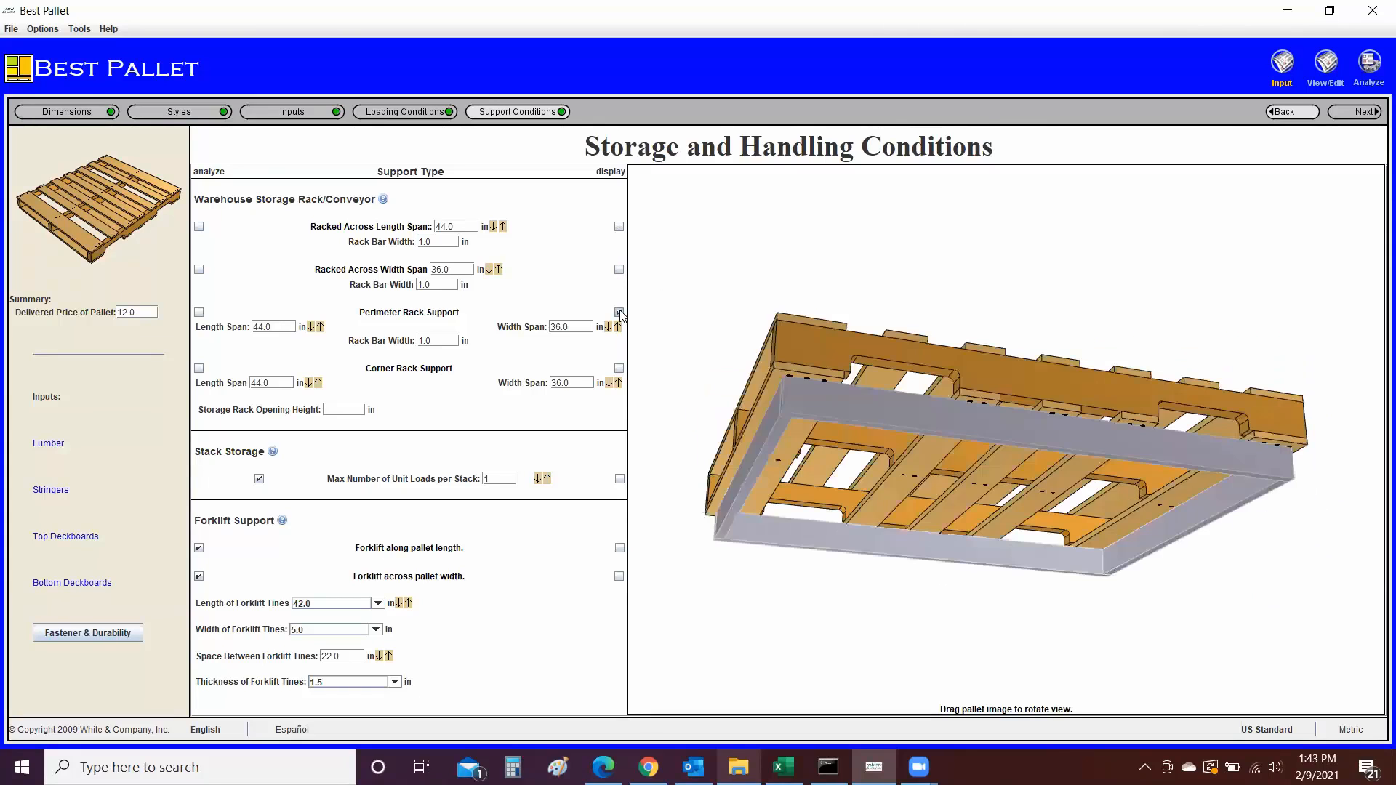
- Display the pallet on perimeter and corner rack supports and in stack storage with 3 unit loads per stack
left_click_drag(782, 359, 847, 305)
left_click(619, 368)
left_click_drag(777, 353, 890, 362)
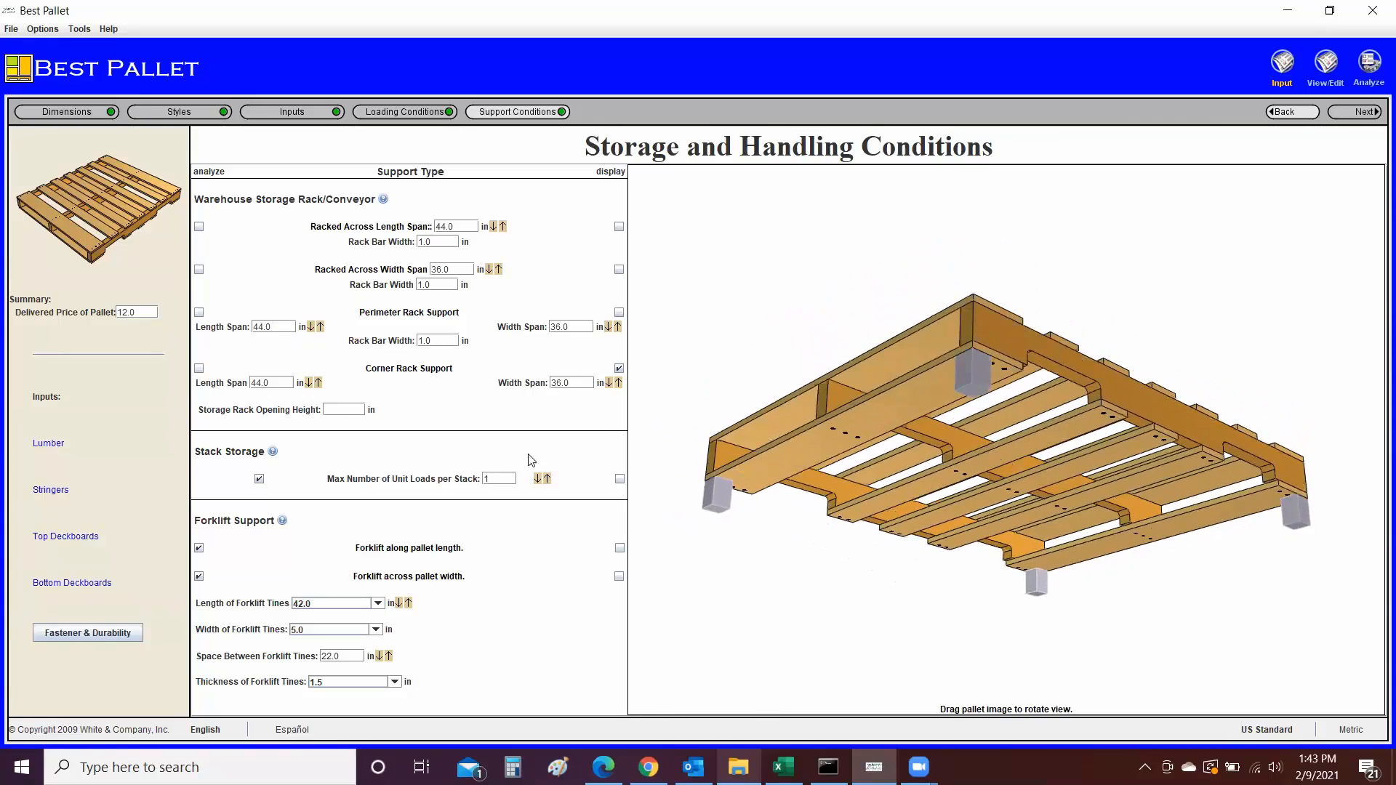
left_click(620, 478)
left_click_drag(986, 540, 1009, 508)
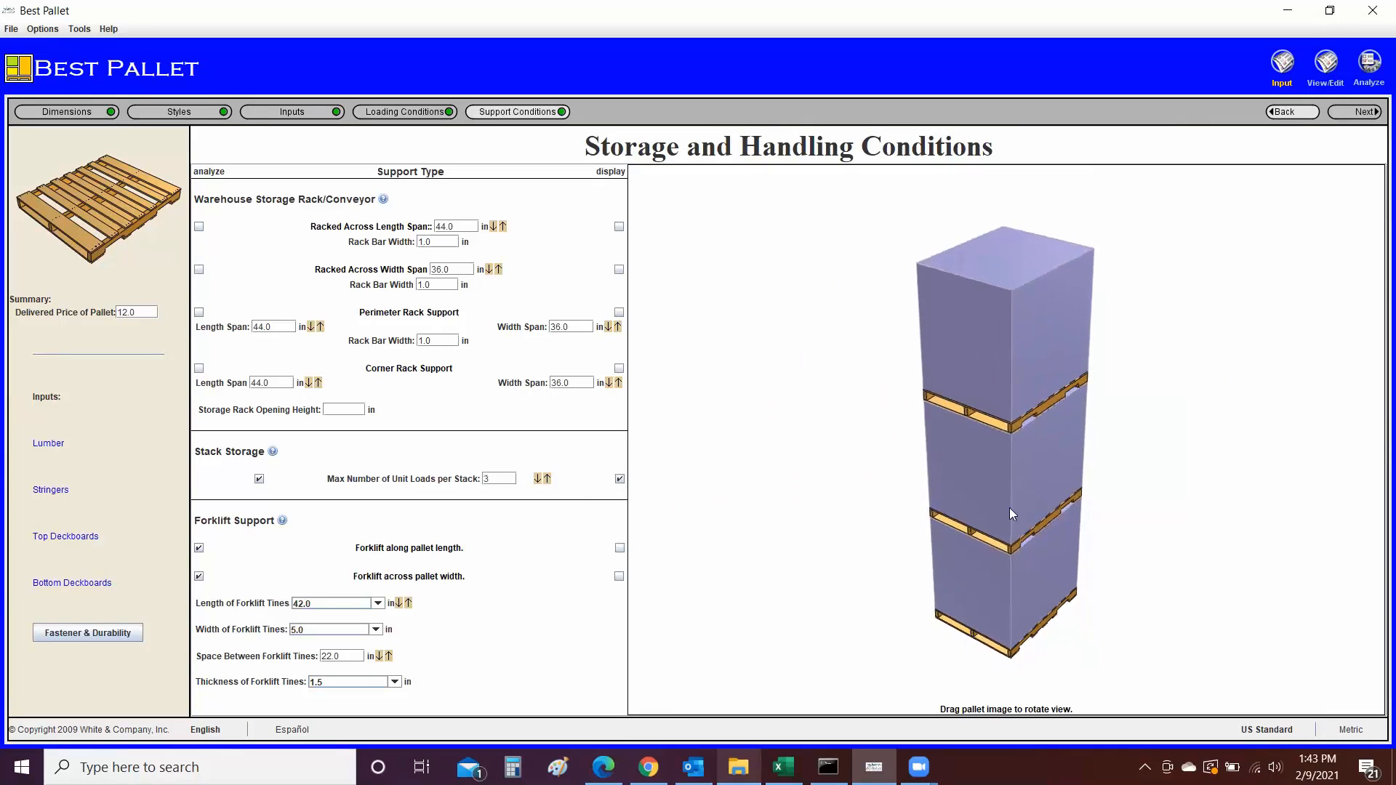
- Examine the pallet views for forklift support along the length and across the width, and for racking across the length span
left_click(619, 547)
left_click_drag(727, 436, 995, 654)
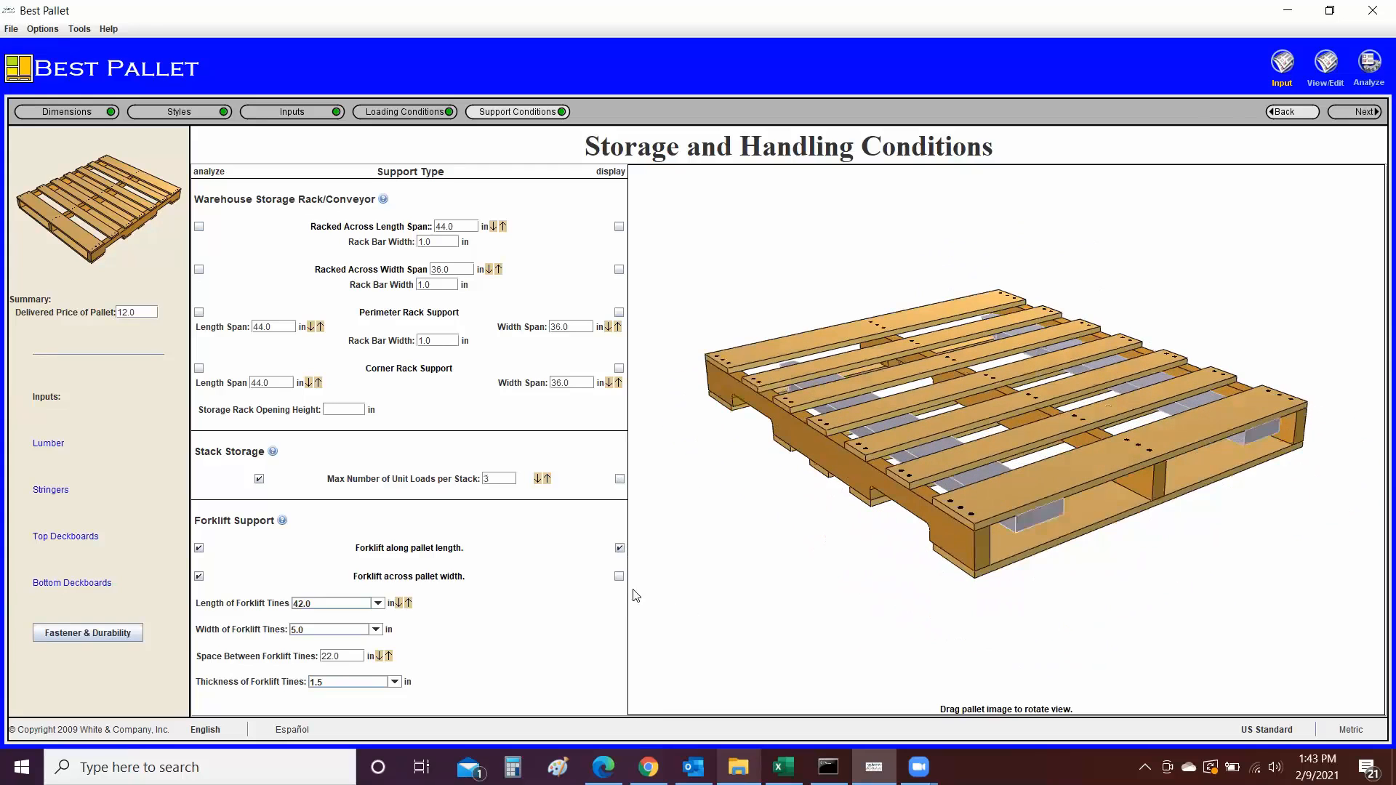
left_click(619, 576)
left_click_drag(727, 419, 1073, 707)
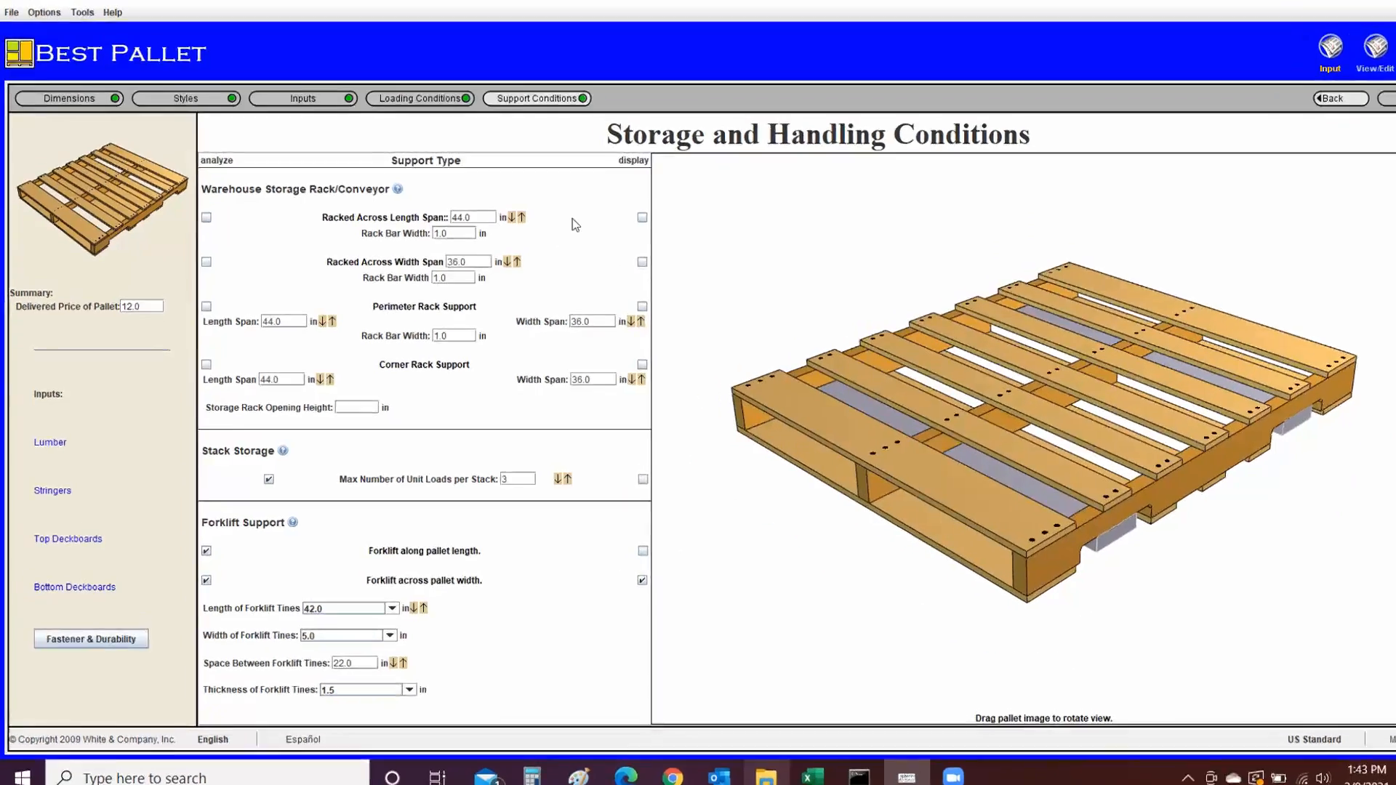
left_click(618, 226)
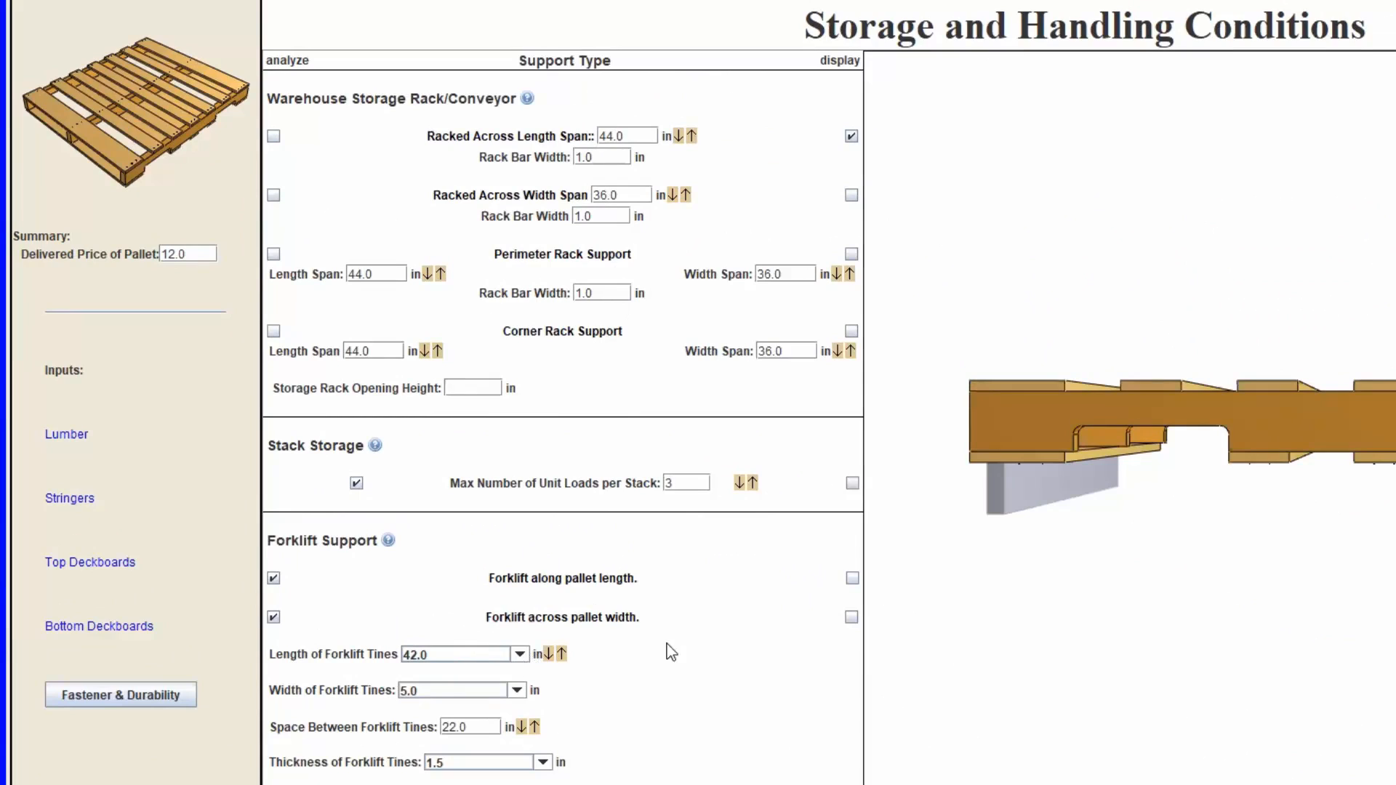
left_click(852, 578)
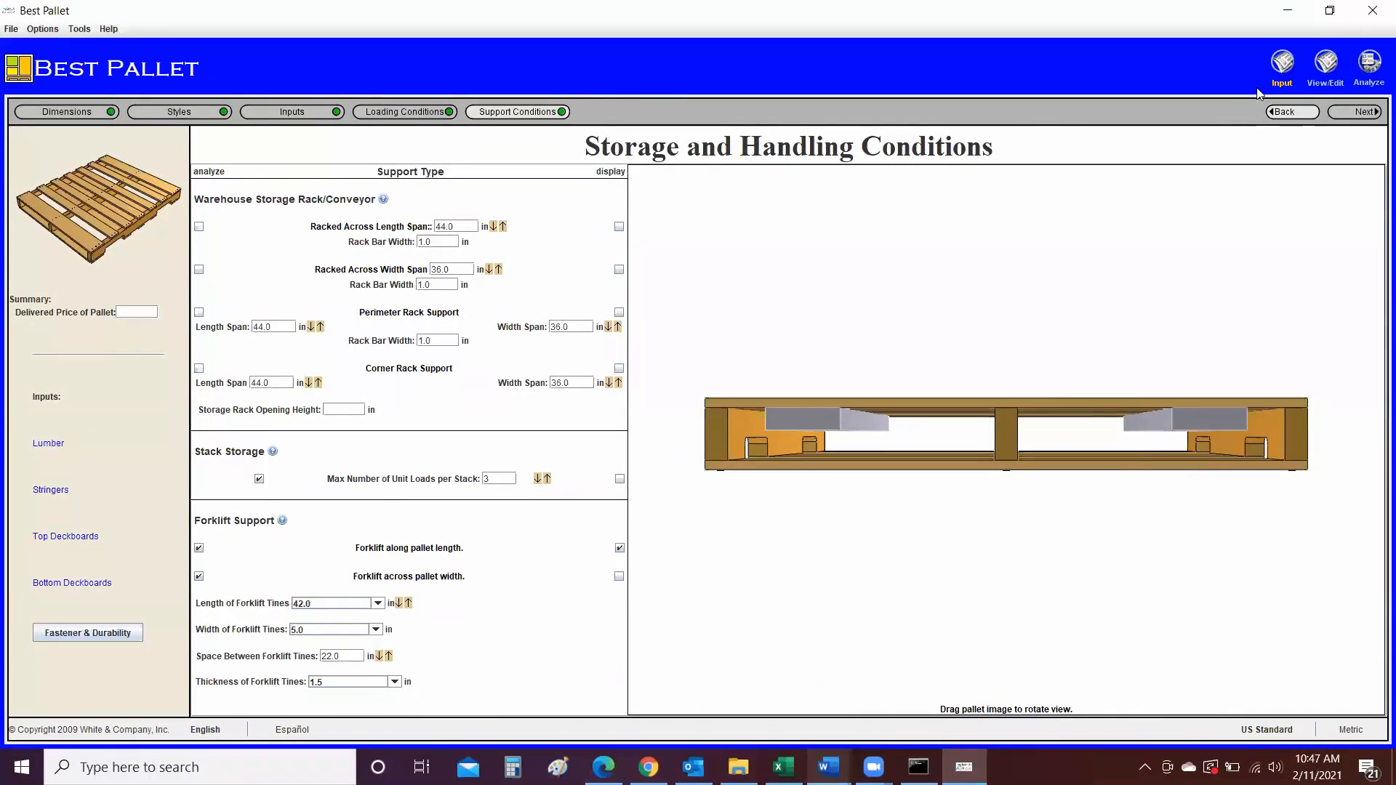
- Return to the pallet dimensions and choose the block pallet to open its style and further inputs
left_click(1274, 76)
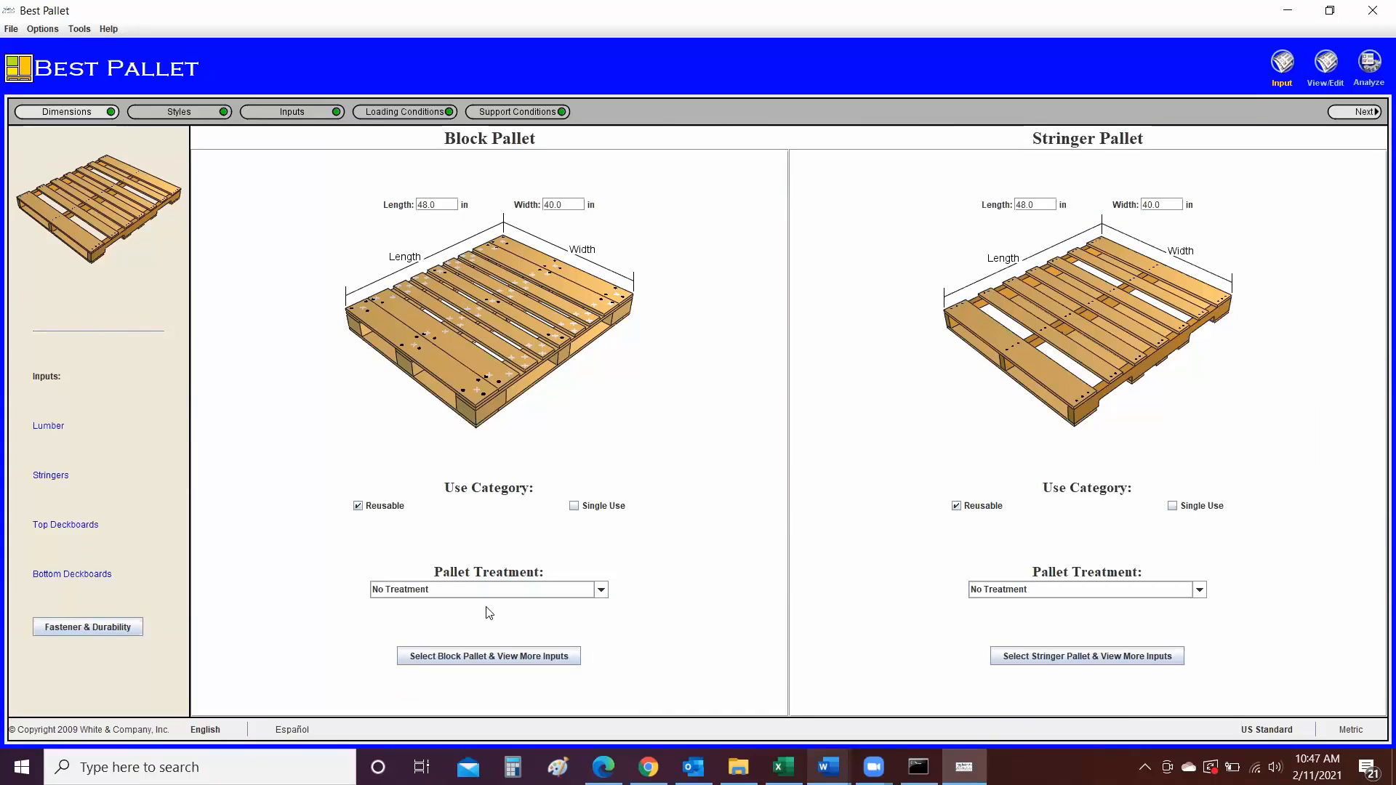
left_click(487, 656)
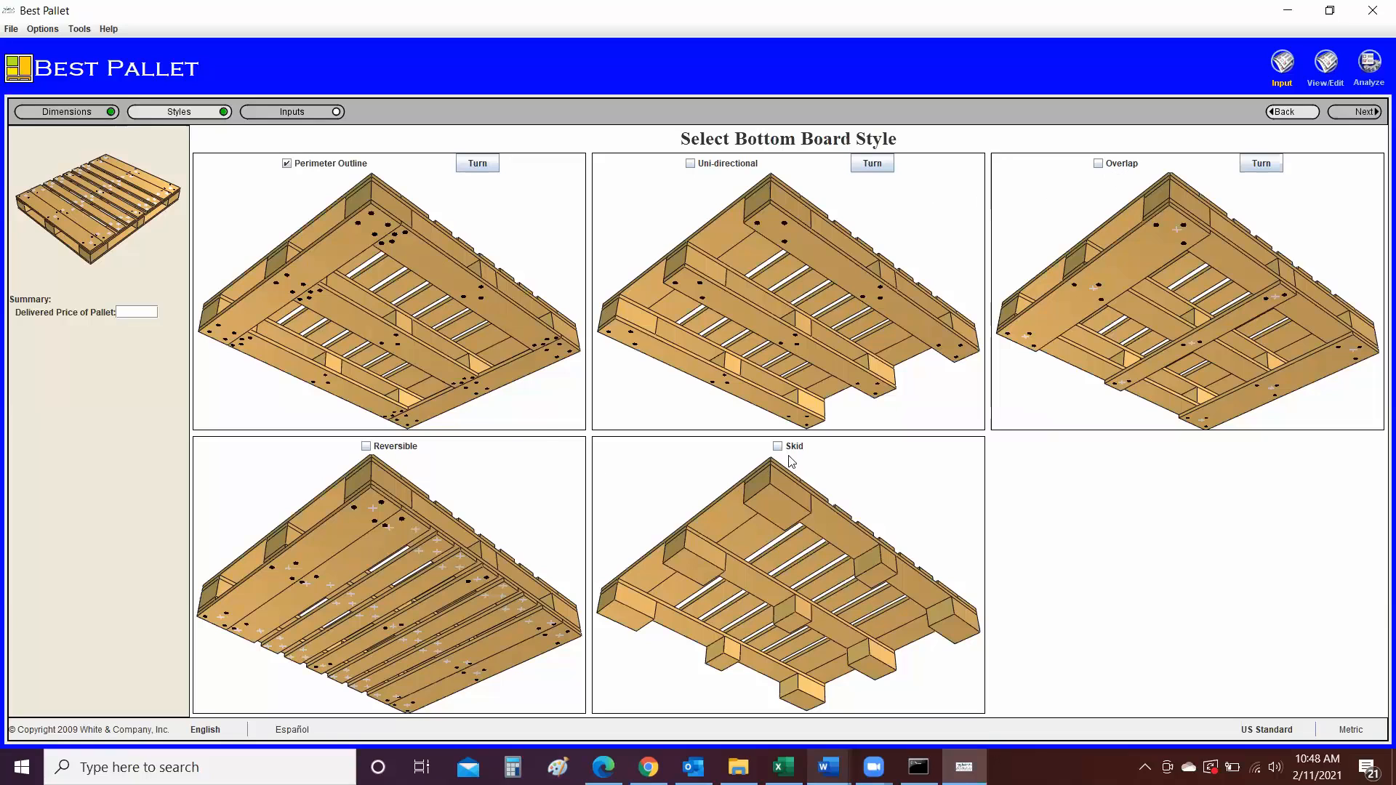
- Preview the uni-directional bottom board style in both orientations
left_click(691, 164)
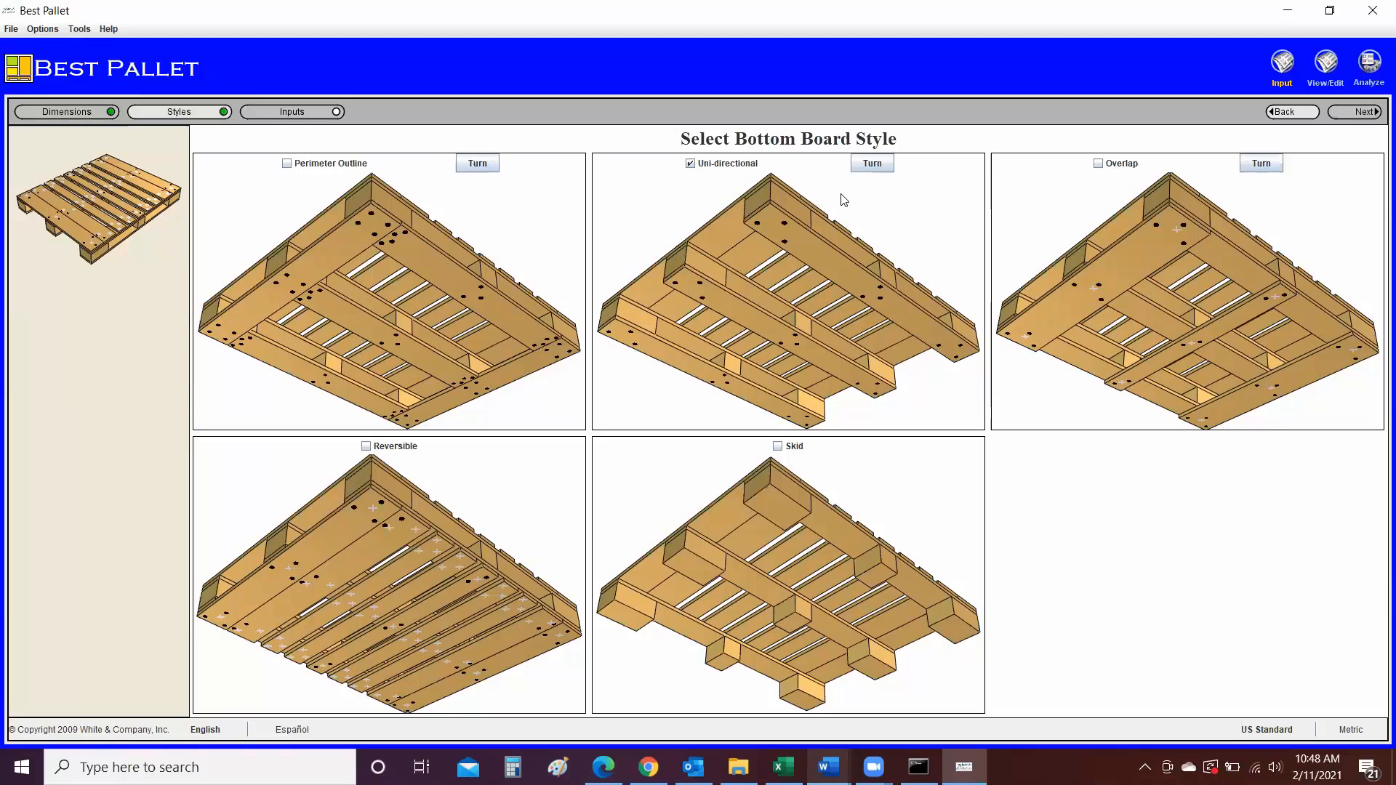
left_click(872, 163)
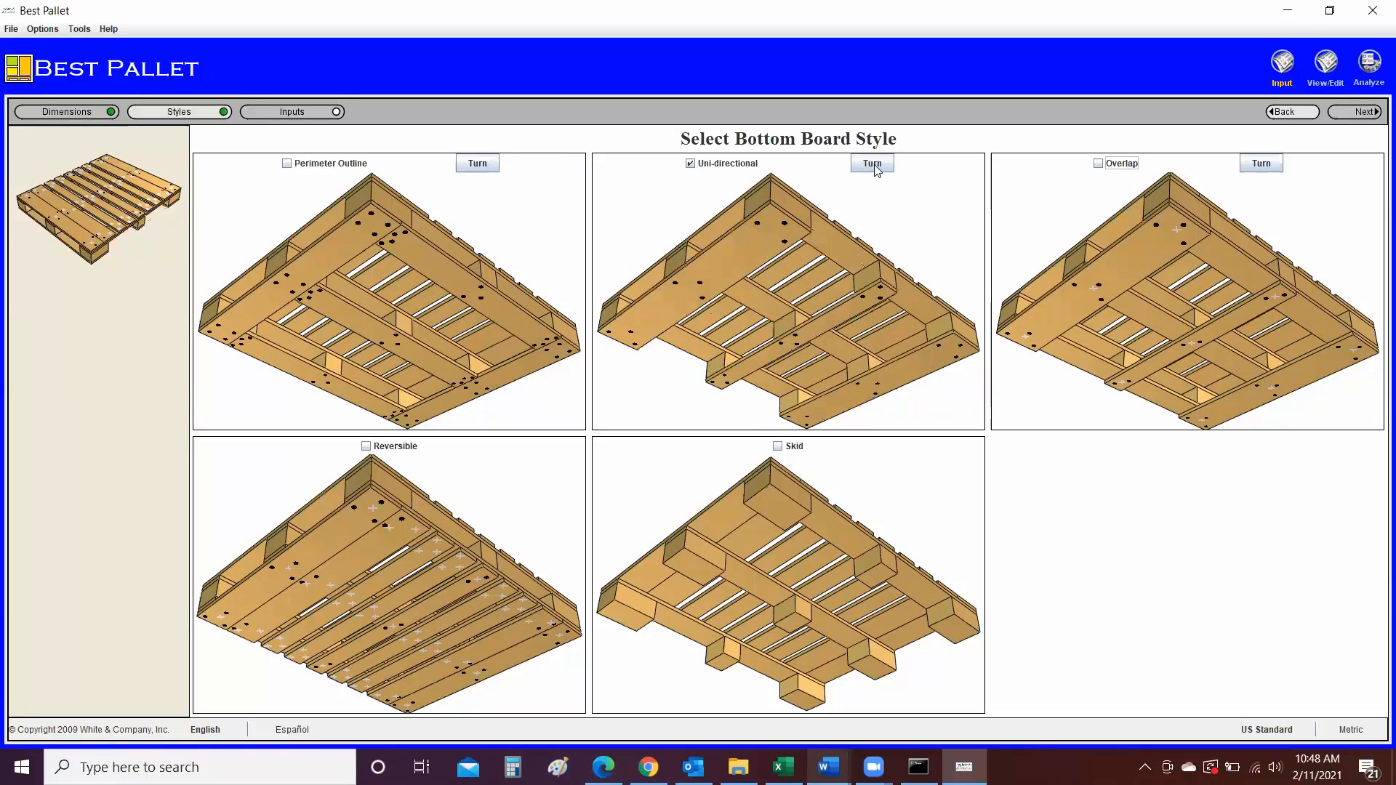
left_click(874, 166)
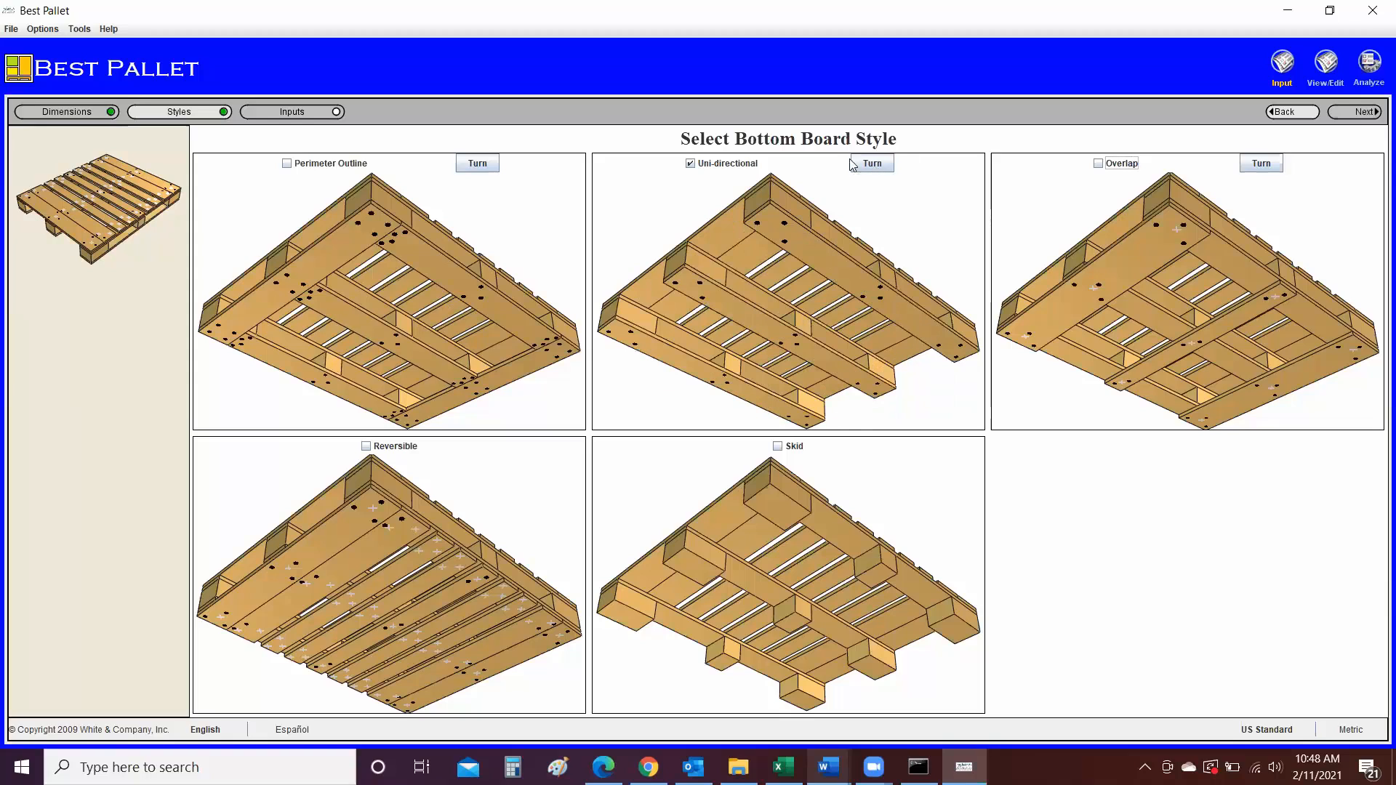
- Choose the Perimeter Outline bottom board style and continue through the lumber inputs to the block grid selection
left_click(288, 165)
left_click(1342, 116)
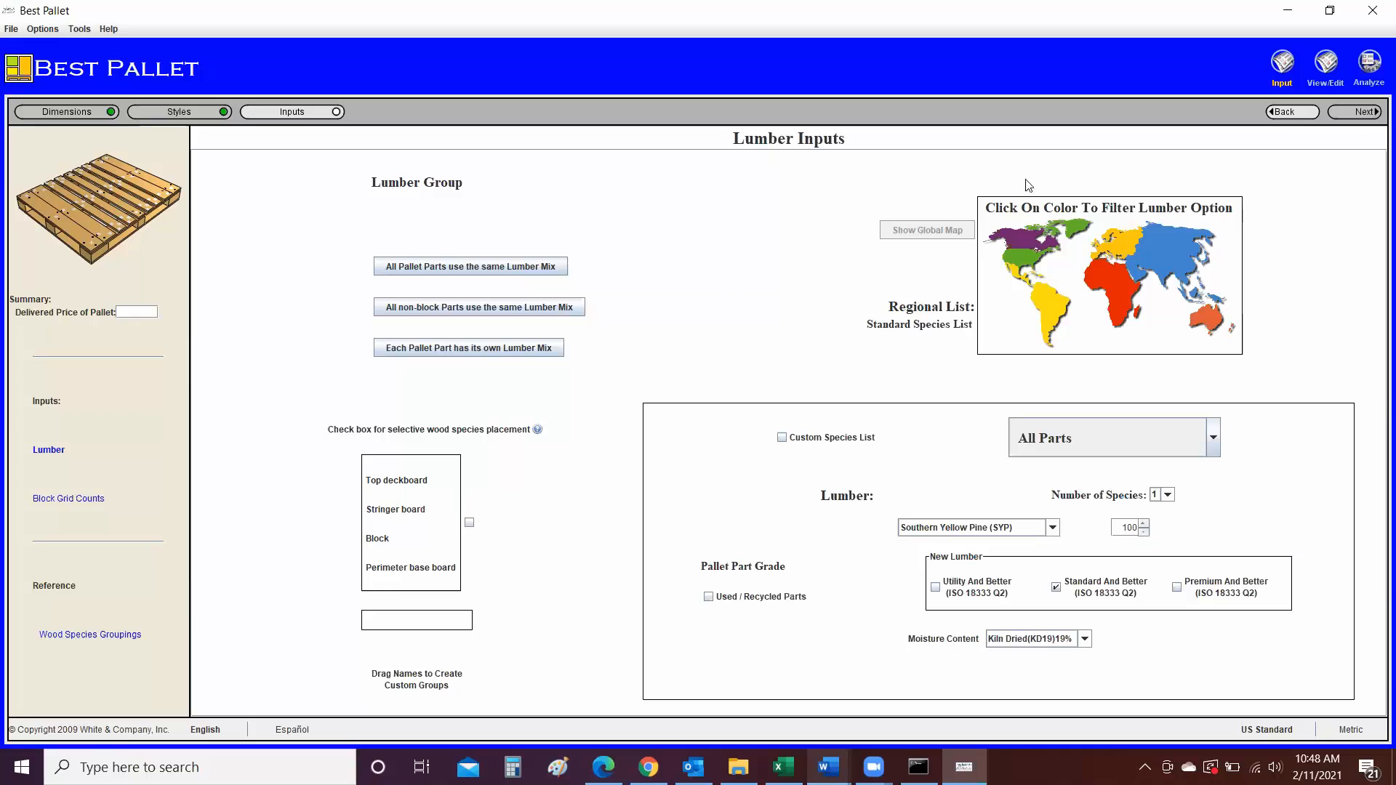
left_click(1354, 112)
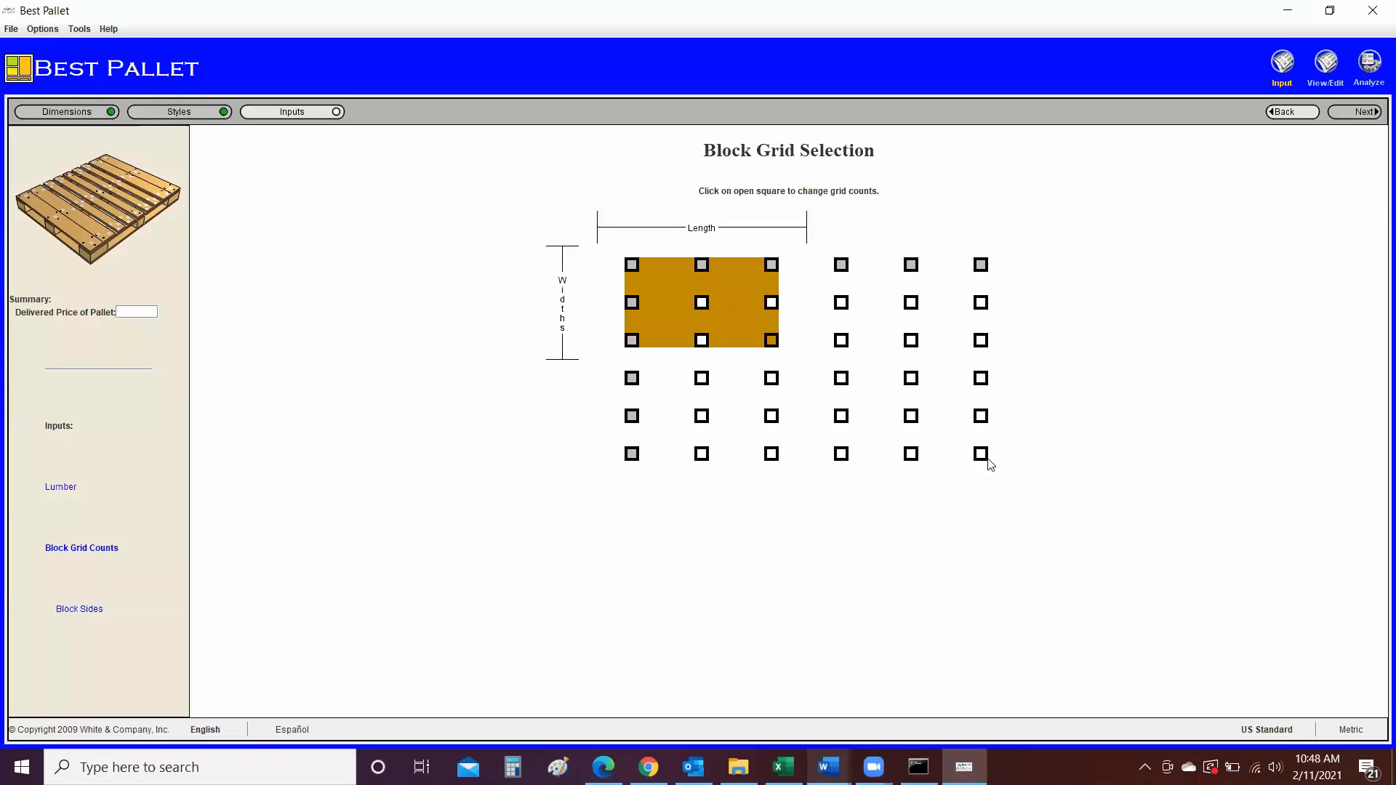
- Try a 4 by 4 block grid, set it back to 3 by 3, and continue to the block dimensions
left_click(843, 380)
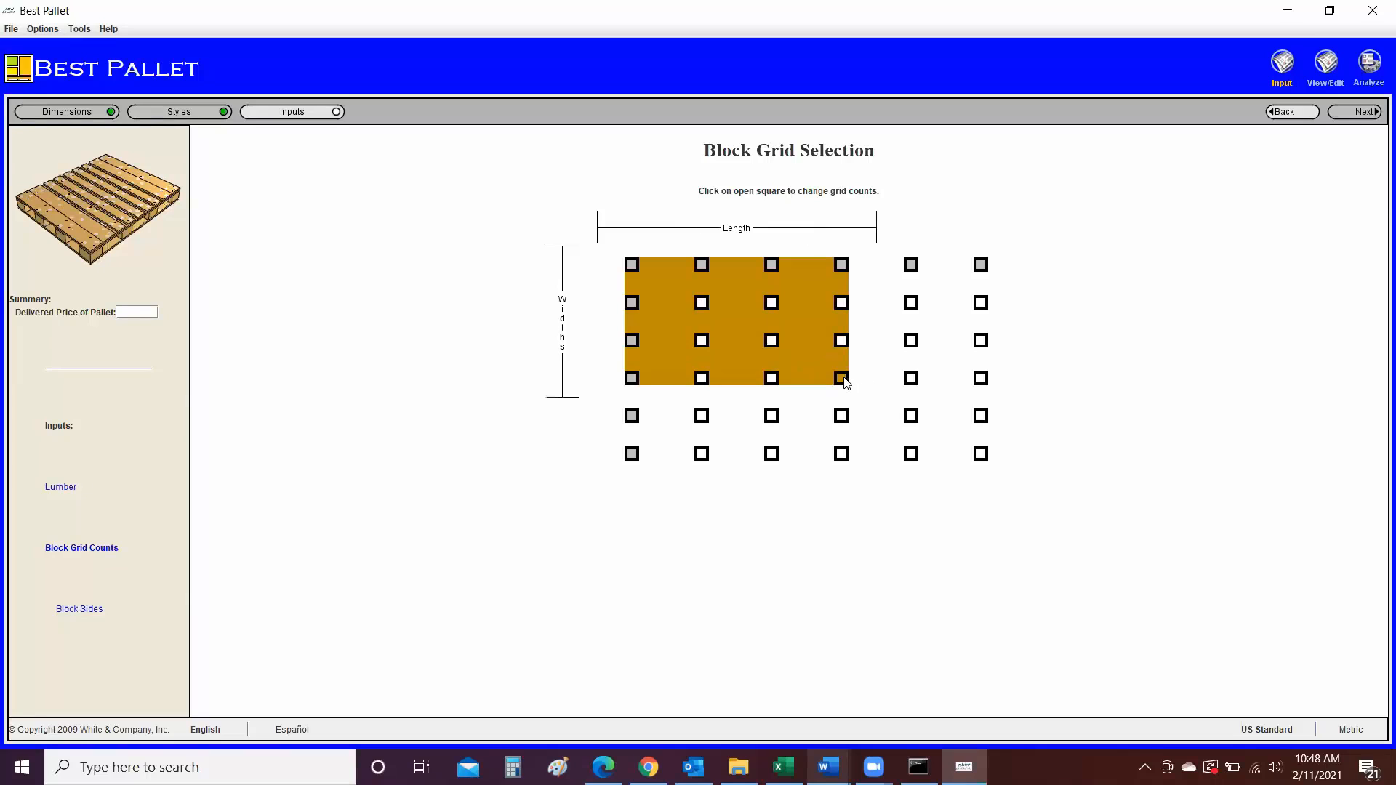
left_click(771, 341)
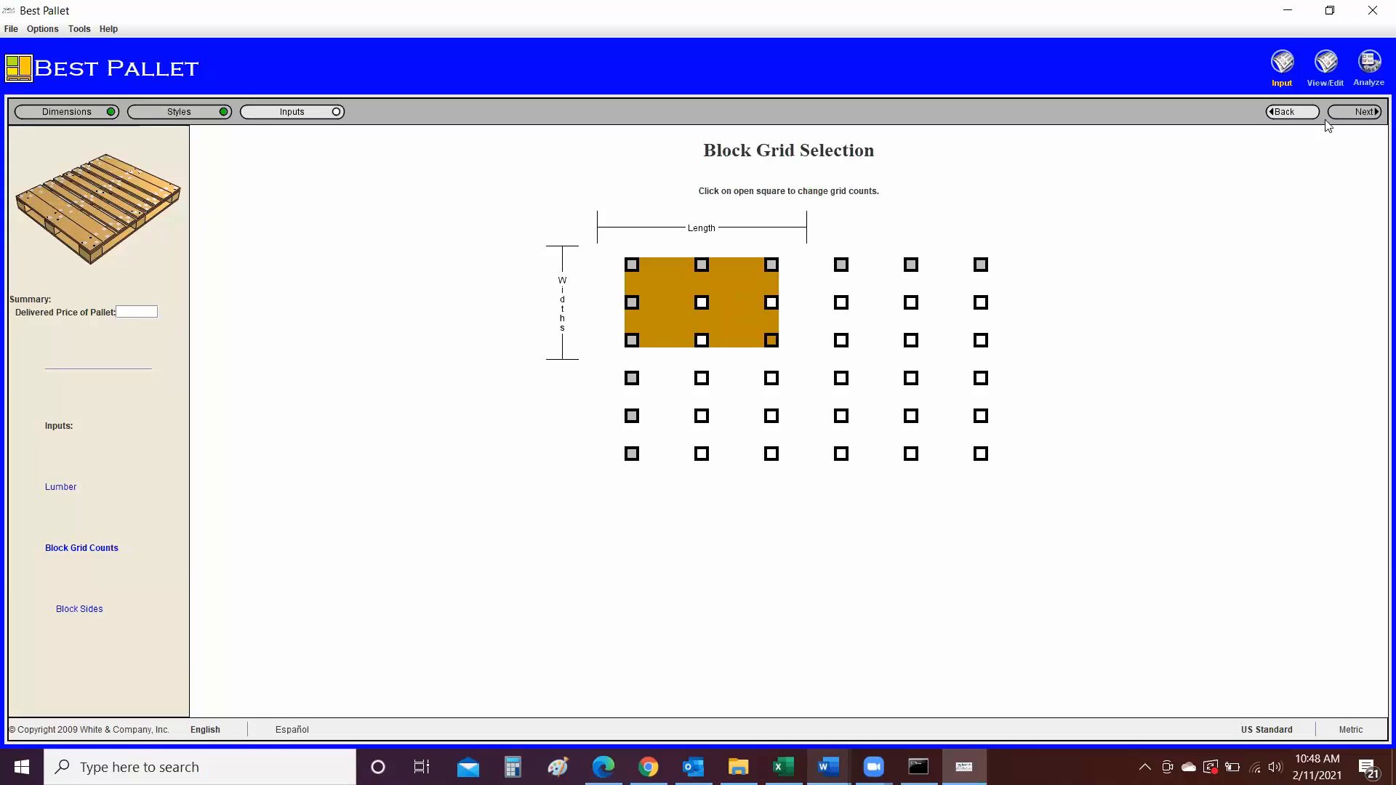
left_click(1346, 117)
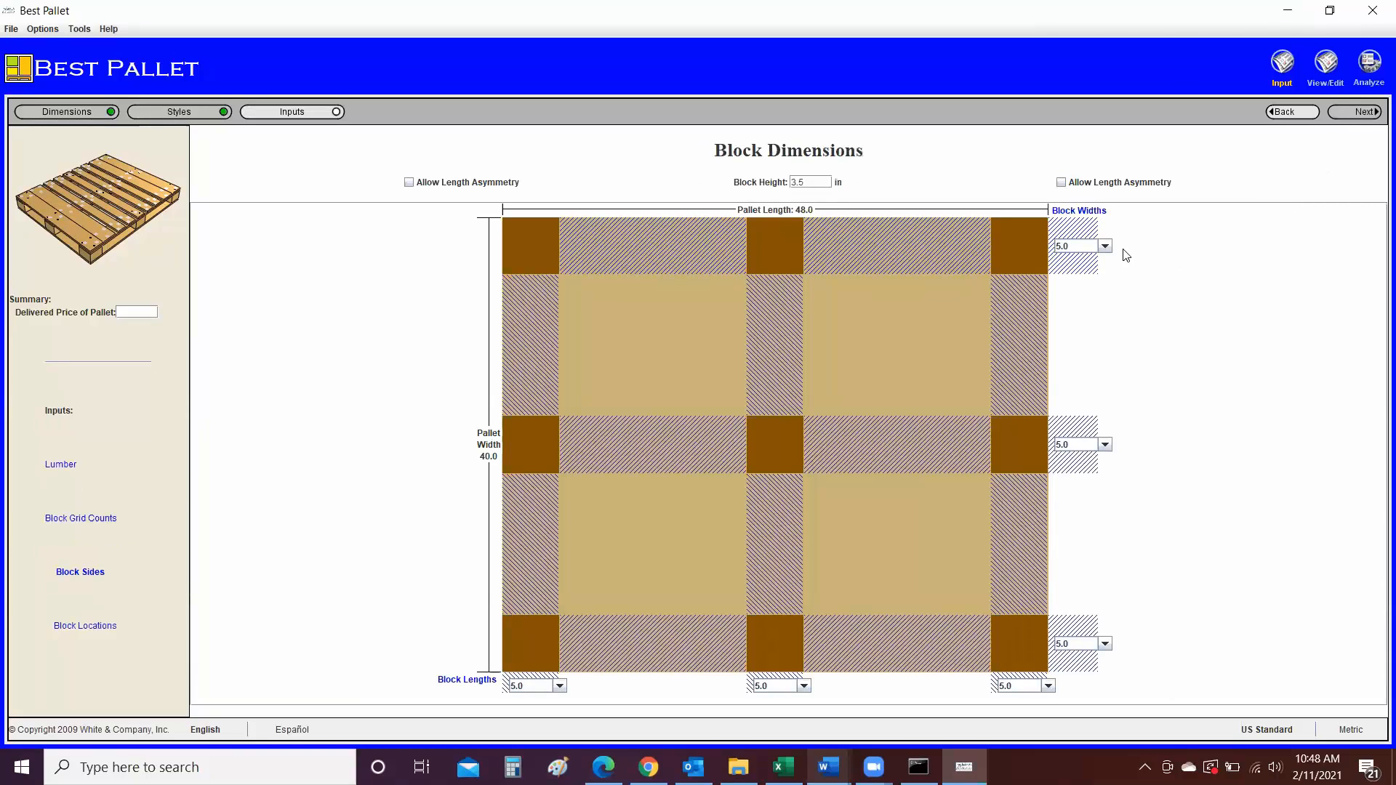
- Look over the block height, block width and block length options and continue to the block locations
double_click(820, 182)
left_click(1106, 248)
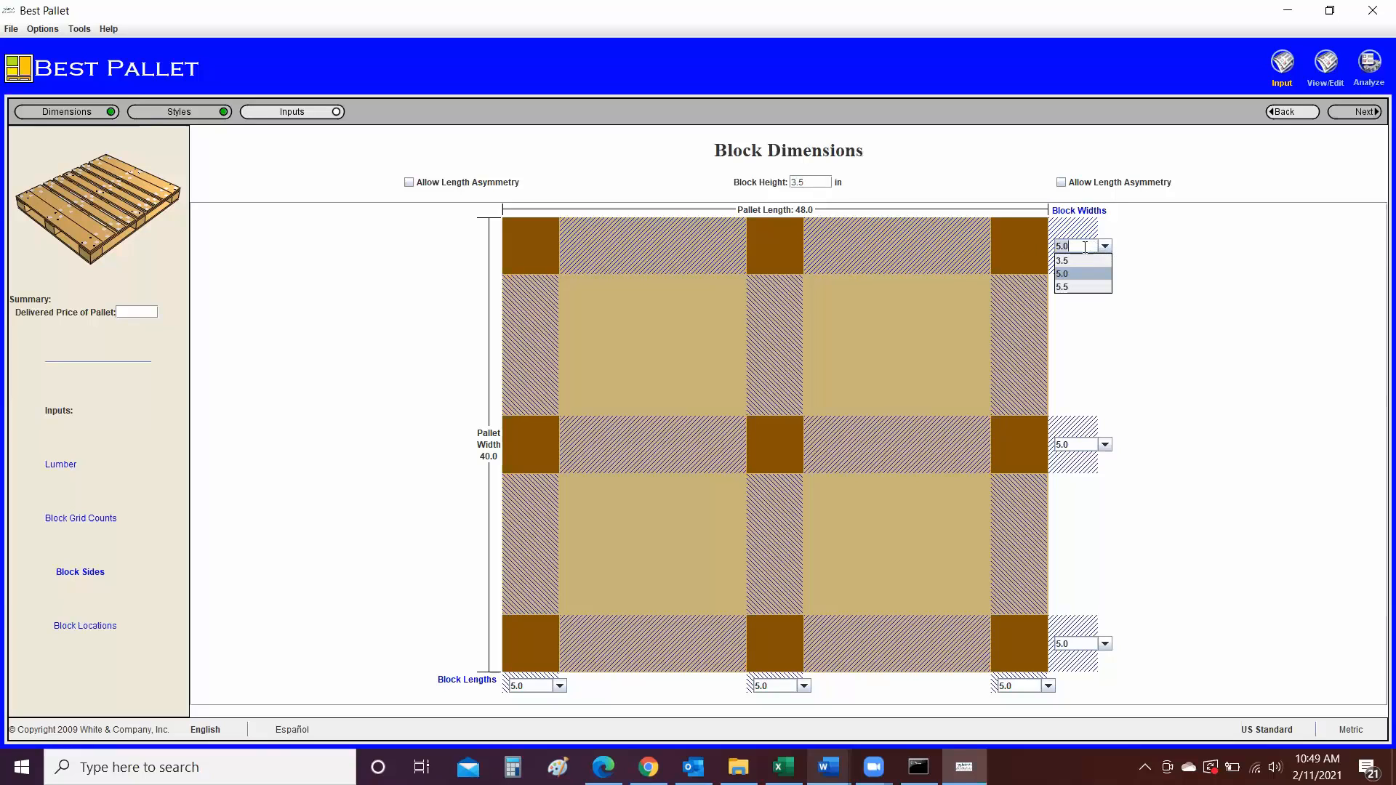
left_click(1158, 276)
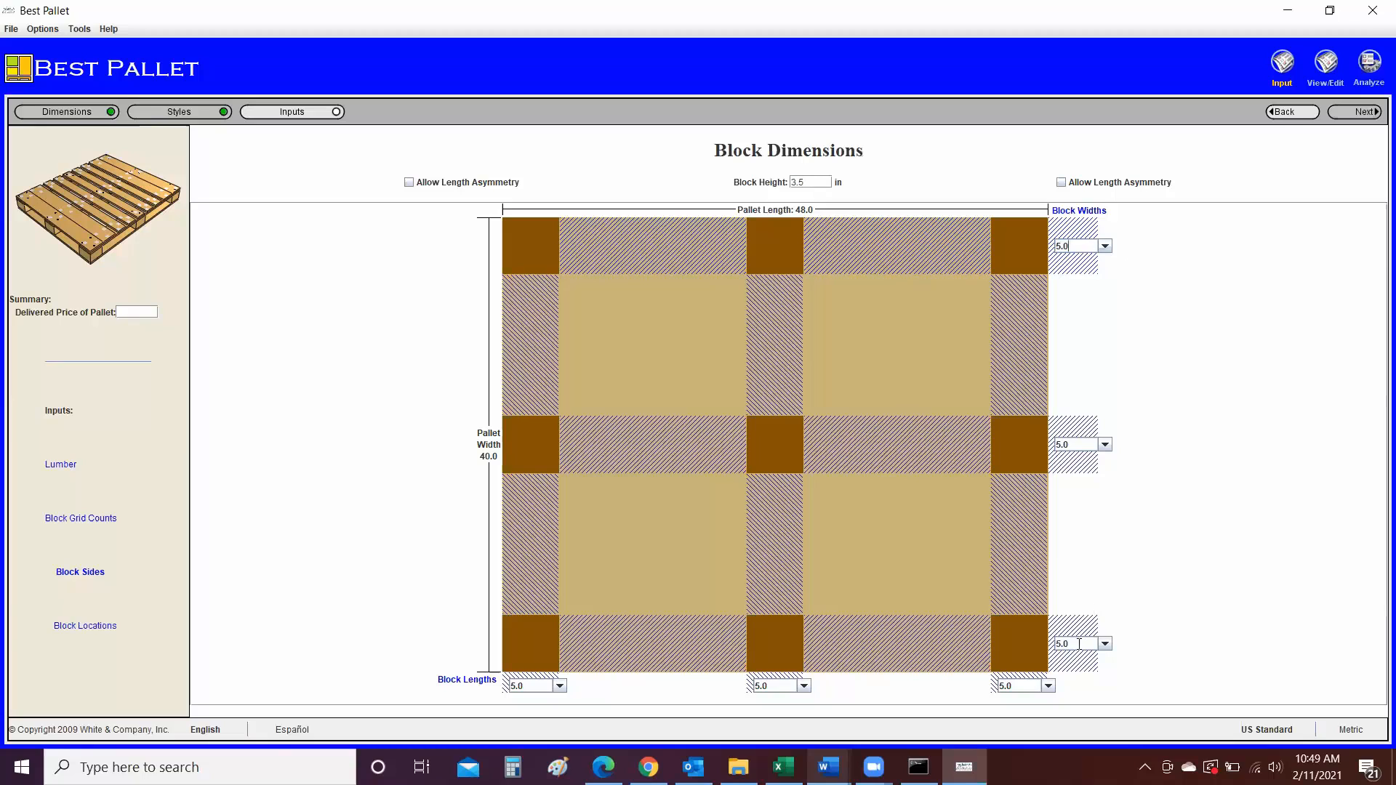
left_click(1048, 687)
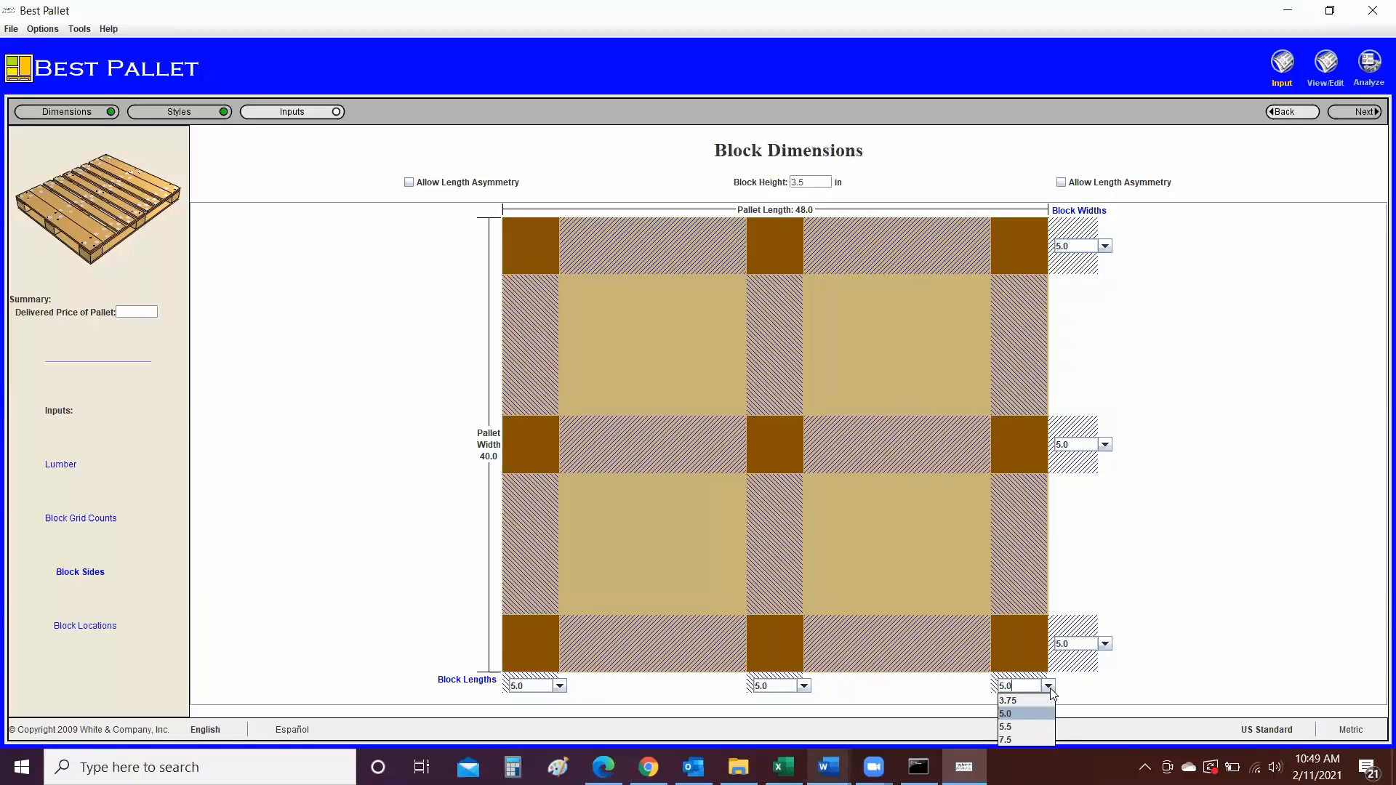
double_click(1028, 686)
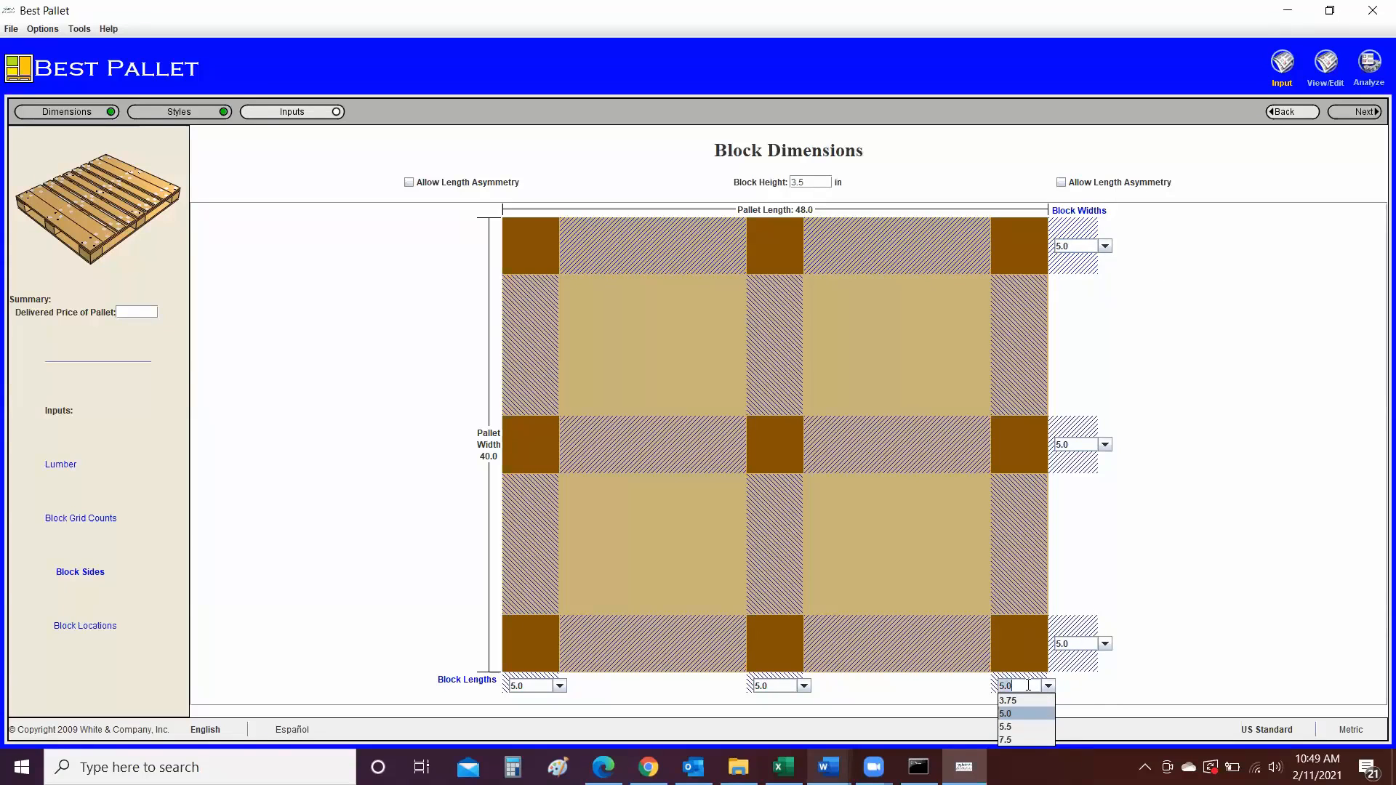
left_click(1134, 695)
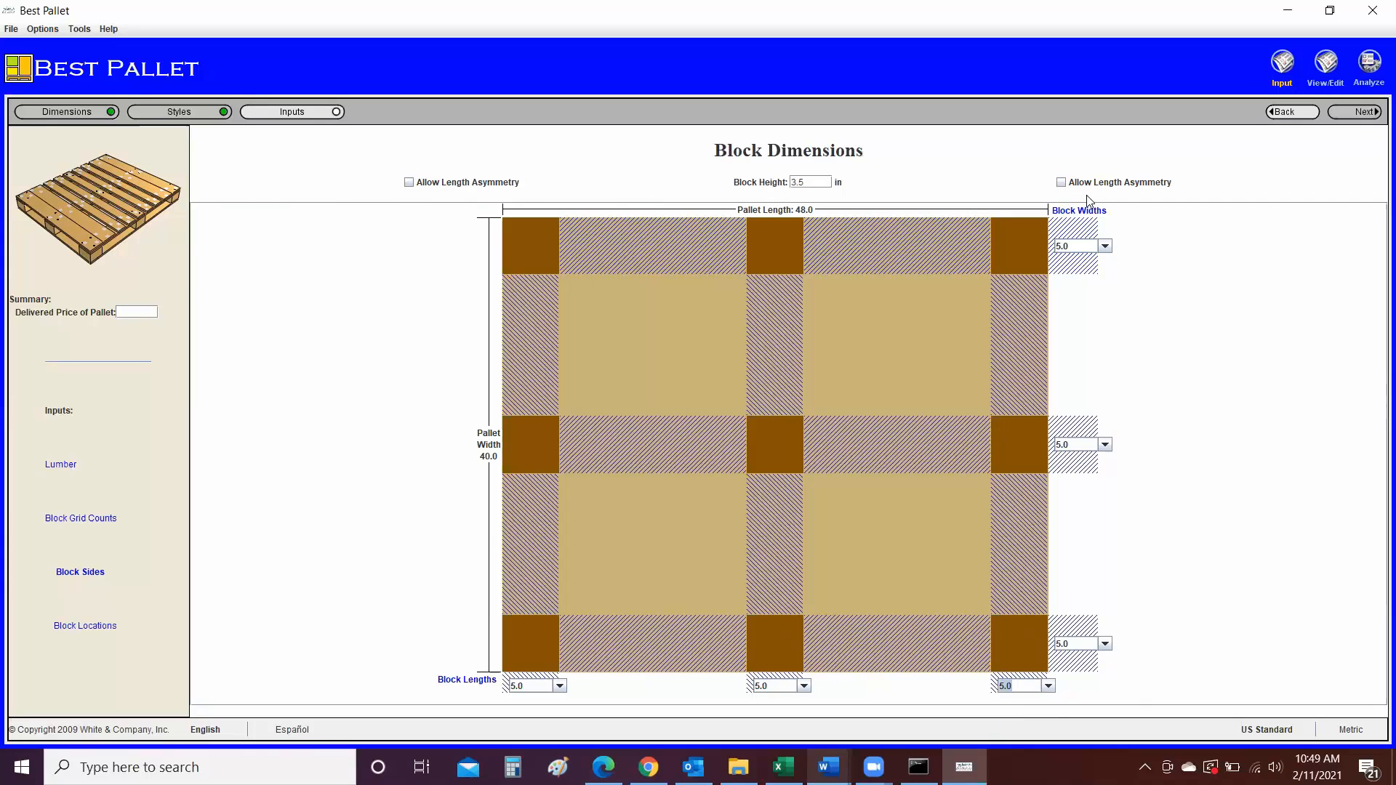
left_click(1344, 116)
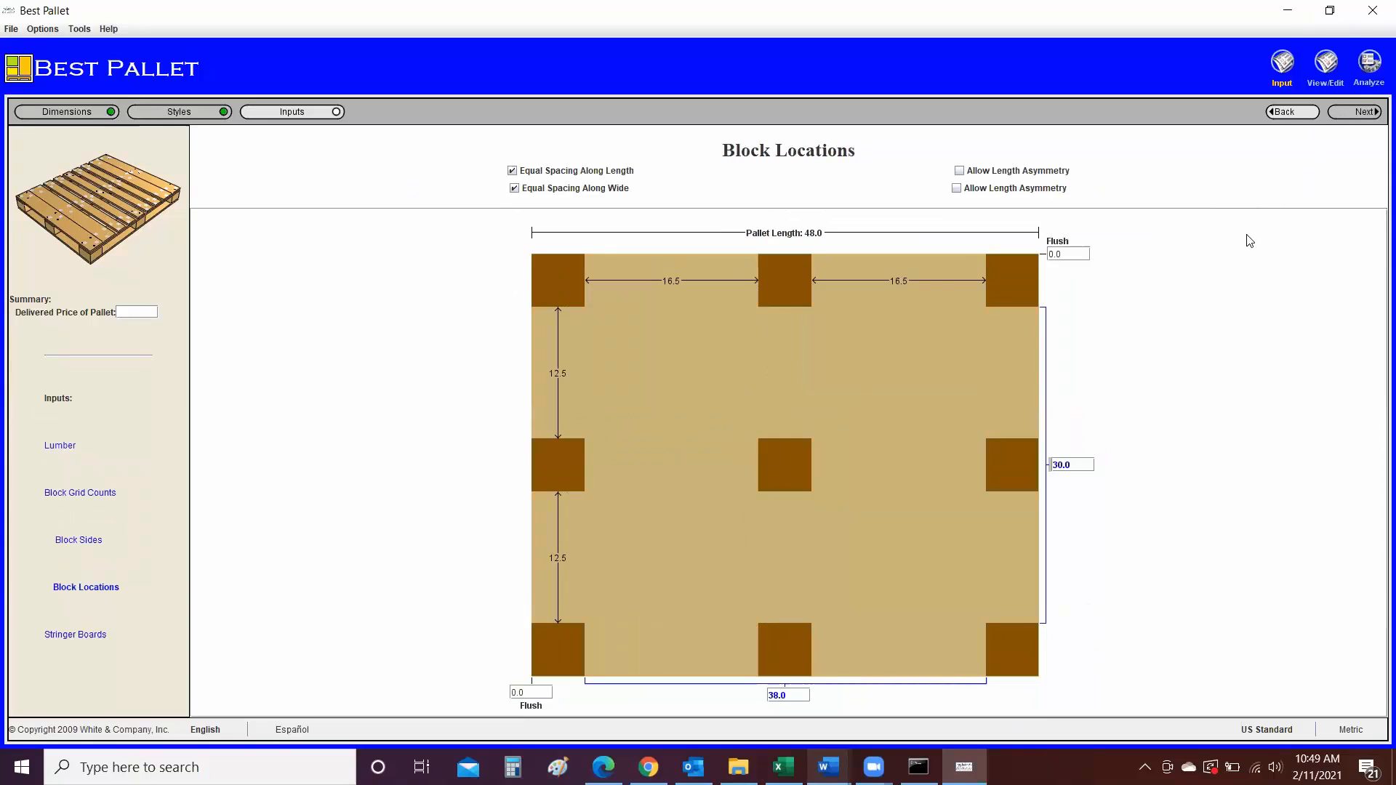
- Set the block cantilever to 2 inches along both the pallet width and the pallet length
double_click(1069, 254)
type("2")
key("Return")
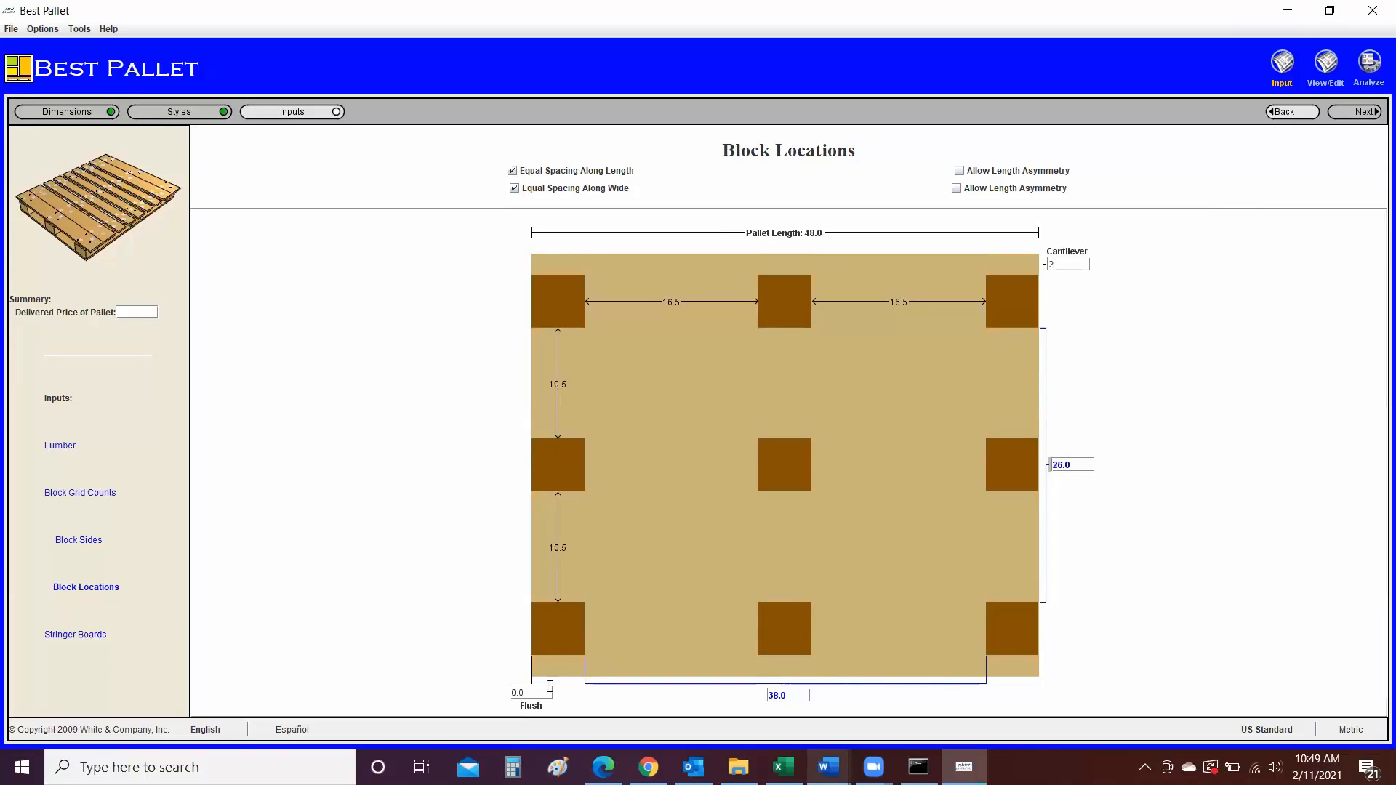
left_click(535, 693)
type("2")
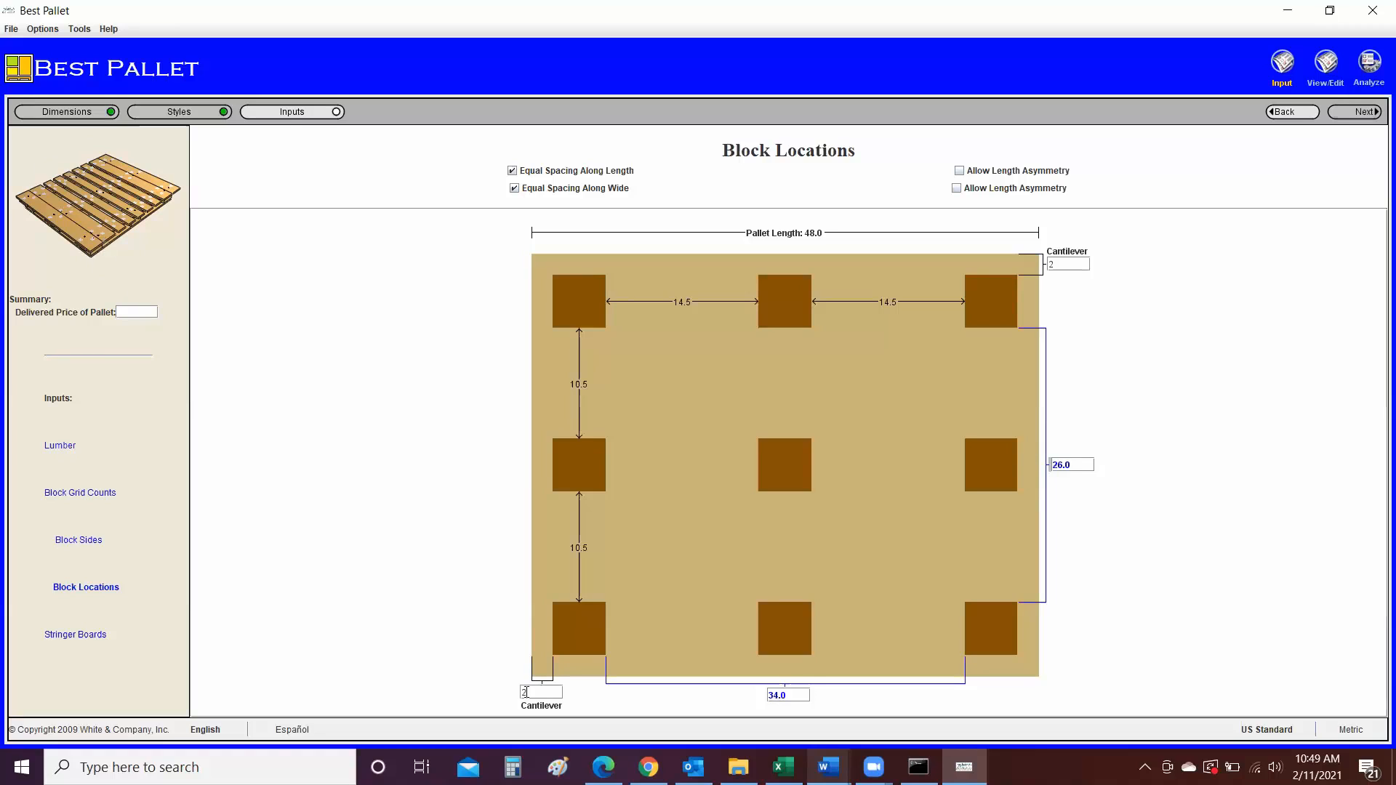
- Reset both block cantilevers to 0 so the blocks sit flush, and continue to the top stringer boards
left_click_drag(527, 693, 522, 695)
type("0")
key("Return")
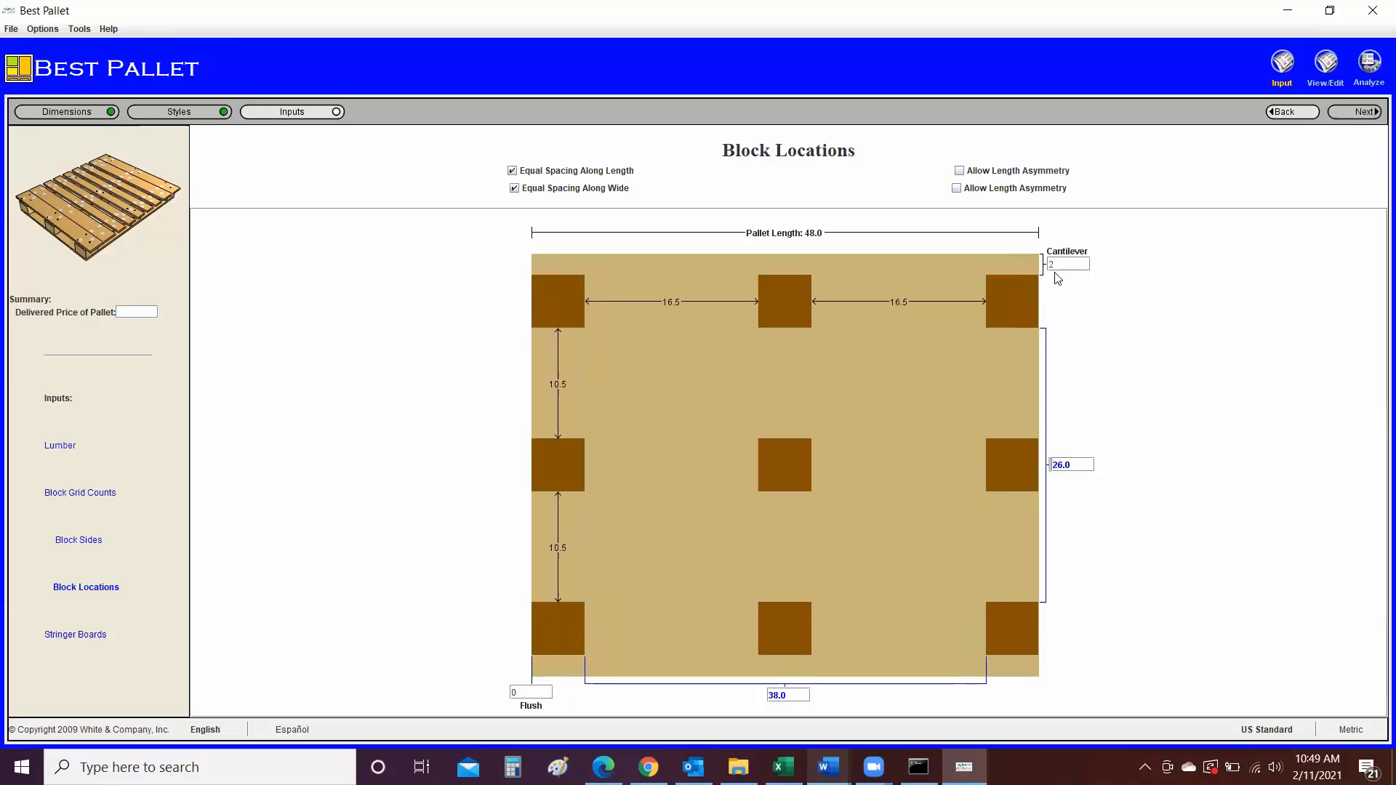
left_click_drag(1054, 264, 1049, 264)
type("0")
key("Return")
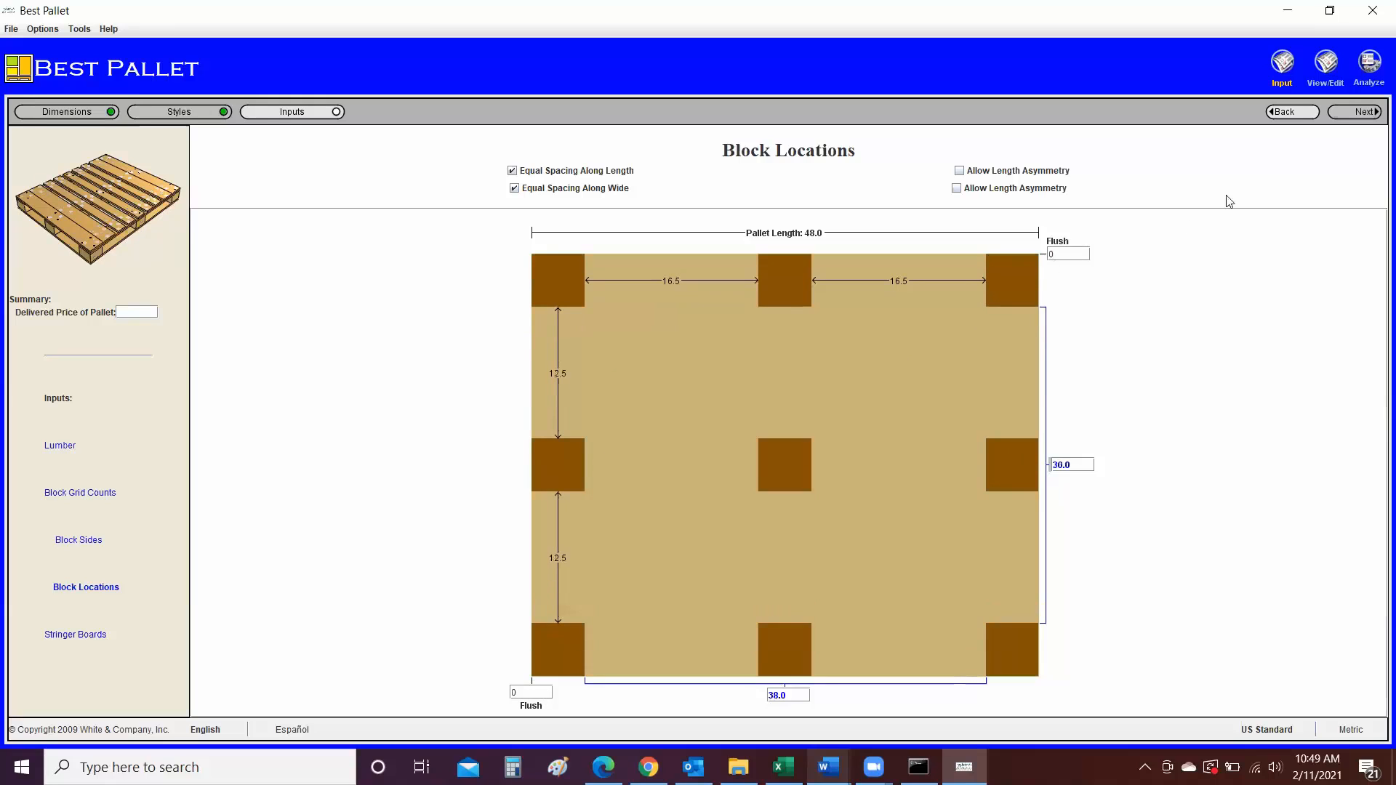
left_click(1343, 115)
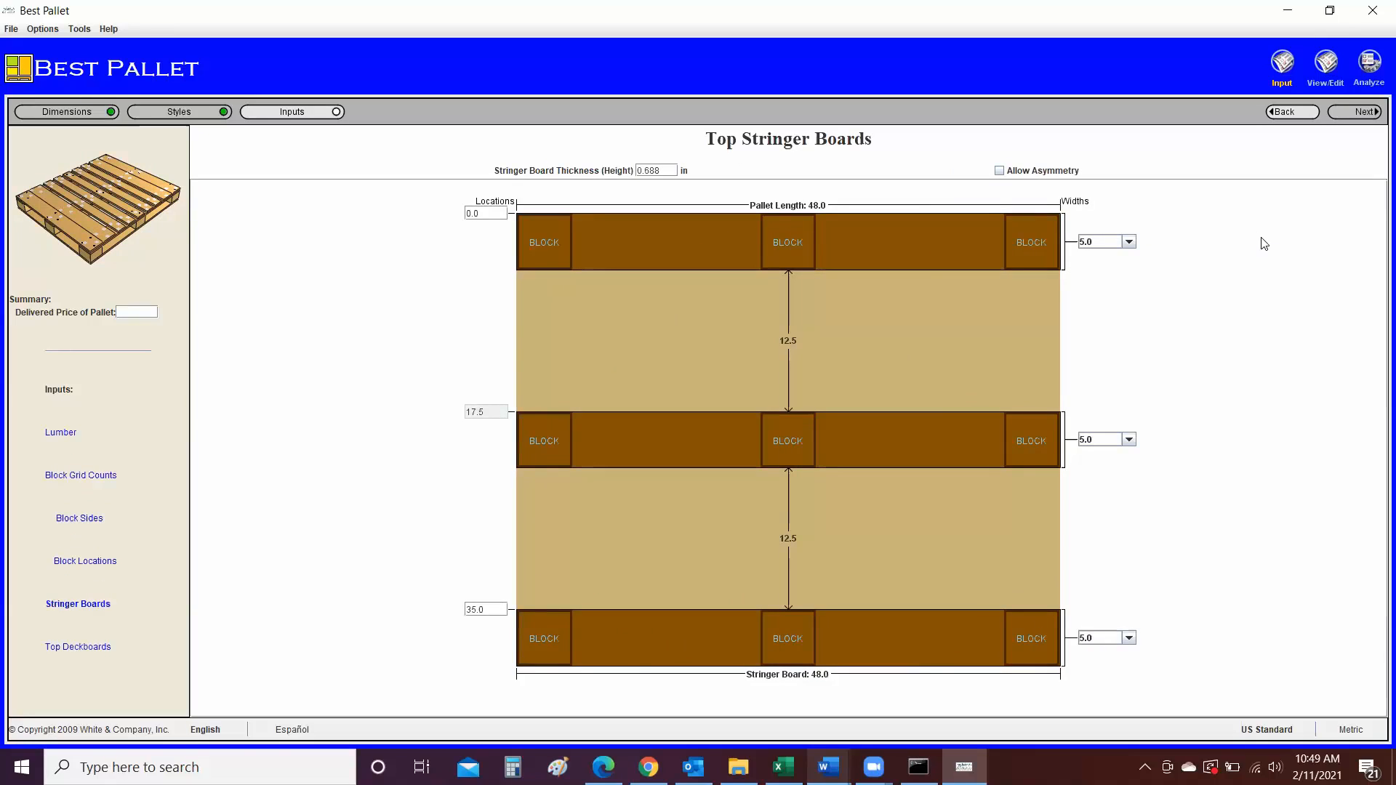
- Look over the stringer board thickness and width options and continue to the top deckboards
left_click(671, 171)
left_click(672, 170)
left_click(1129, 243)
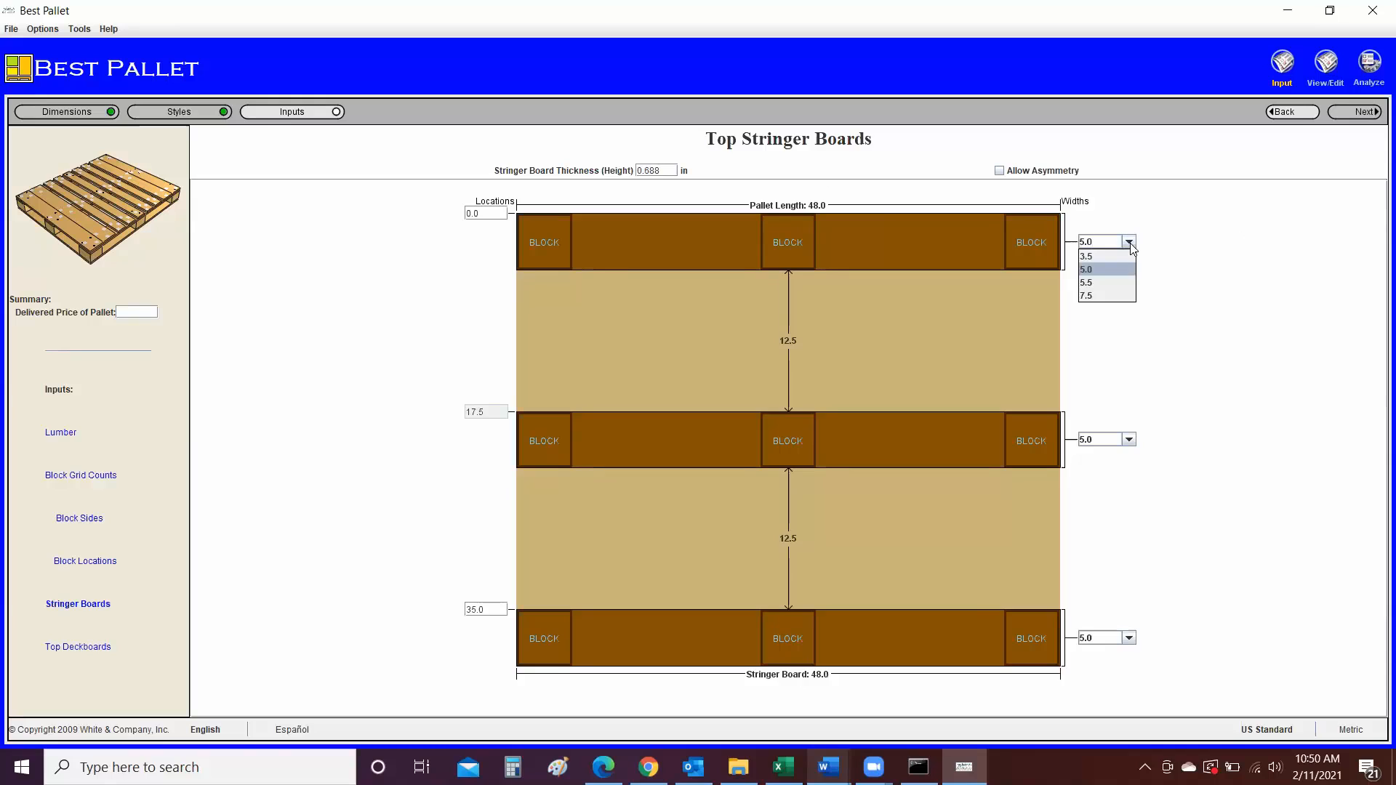
left_click(1129, 243)
left_click(1095, 241)
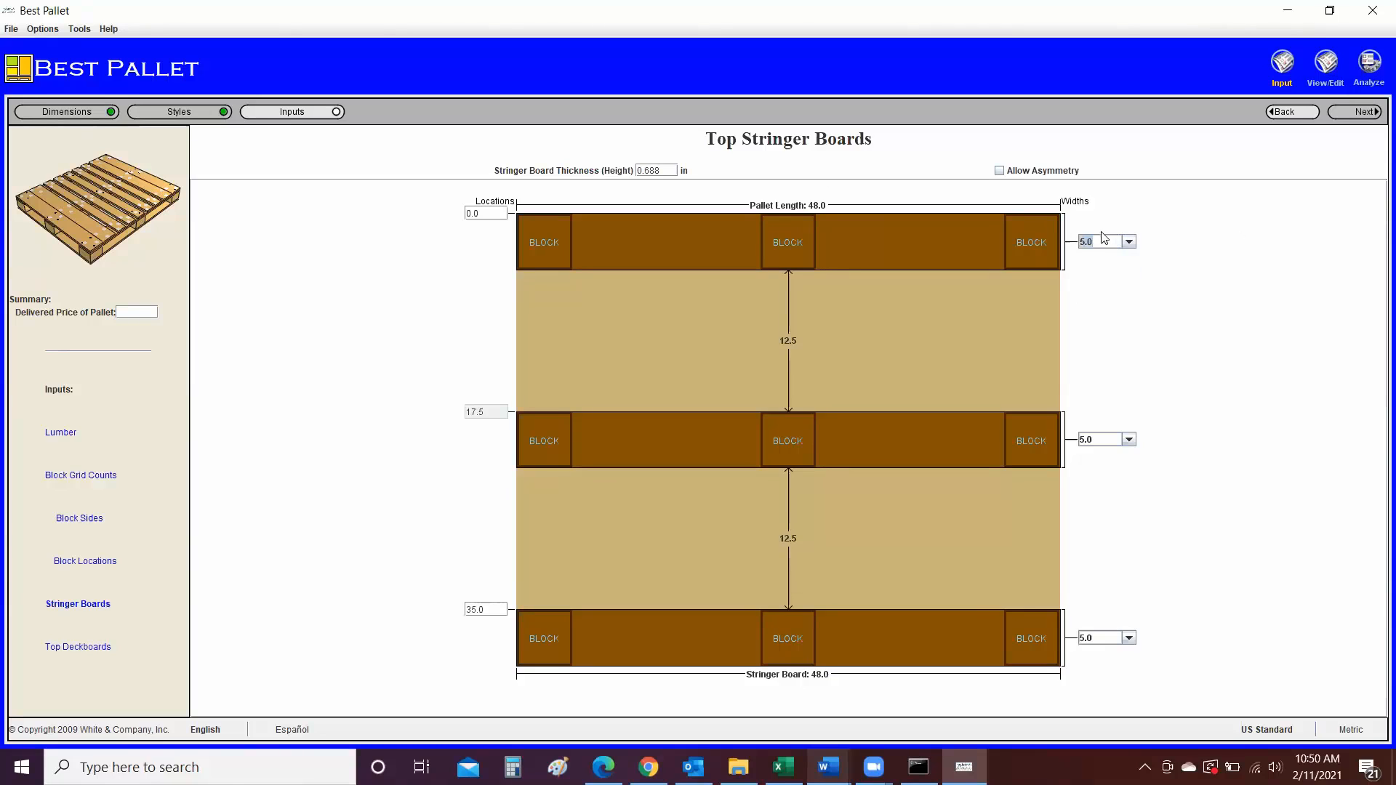
left_click(1109, 242)
left_click(1353, 112)
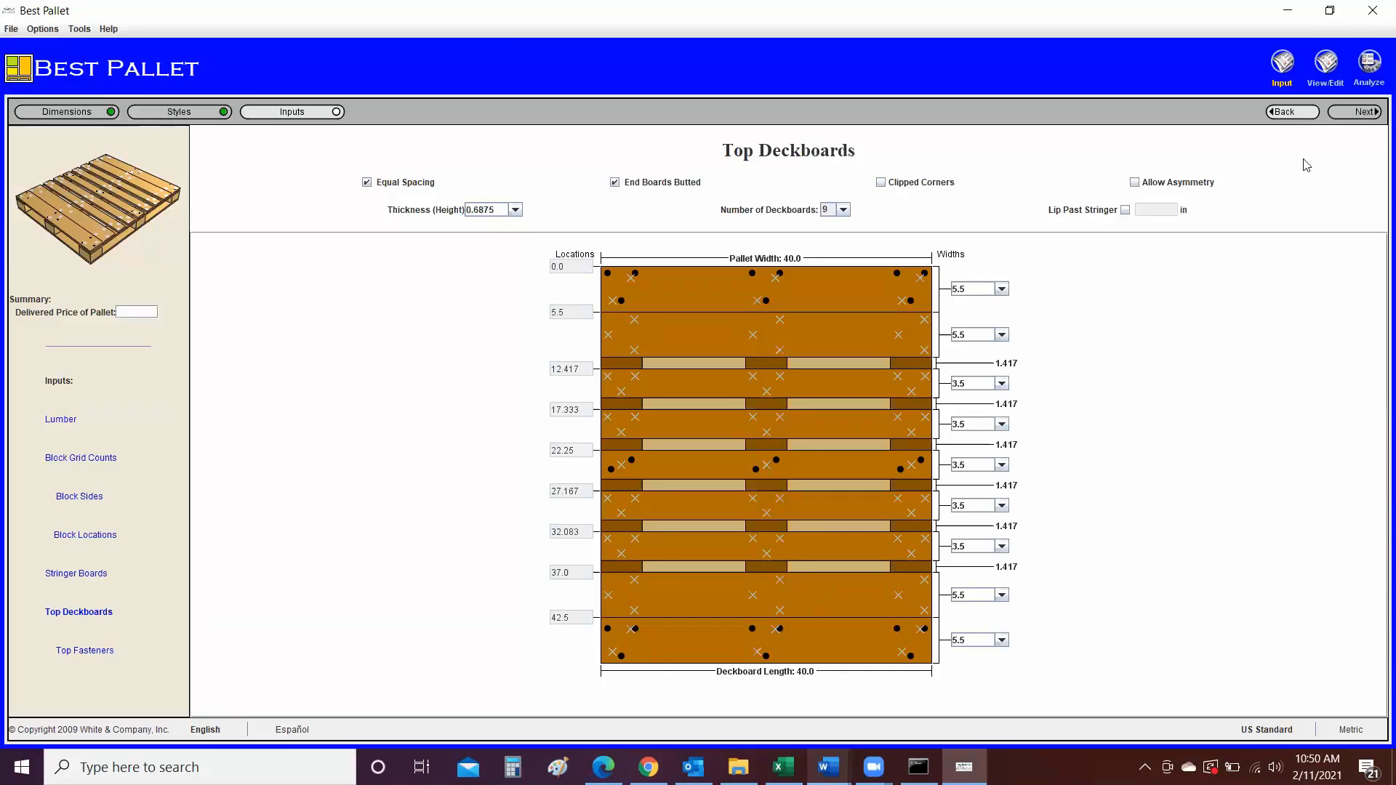
- Examine the top fastener counts for both fastener area types and continue to the perimeter boards
left_click(1361, 114)
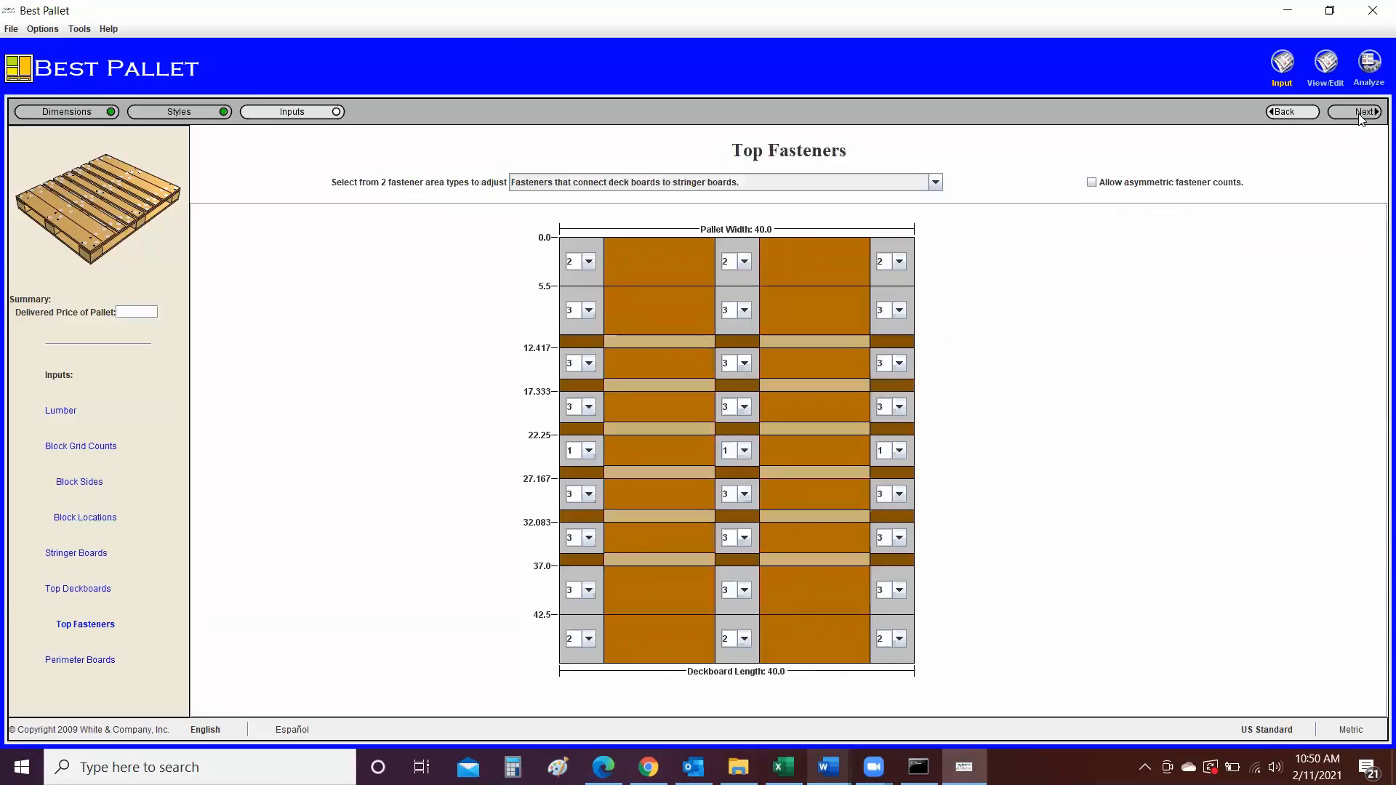
left_click(935, 183)
left_click(933, 209)
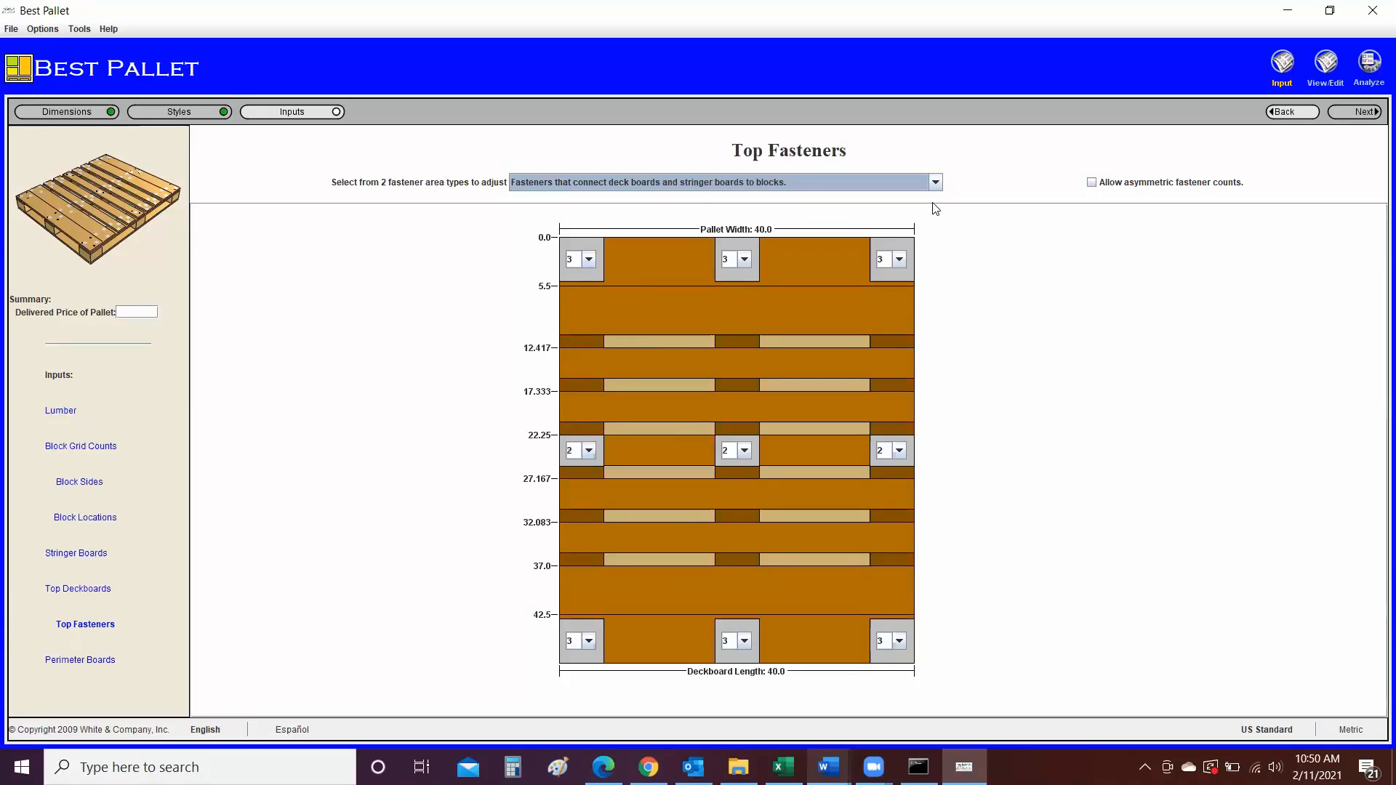
left_click(936, 183)
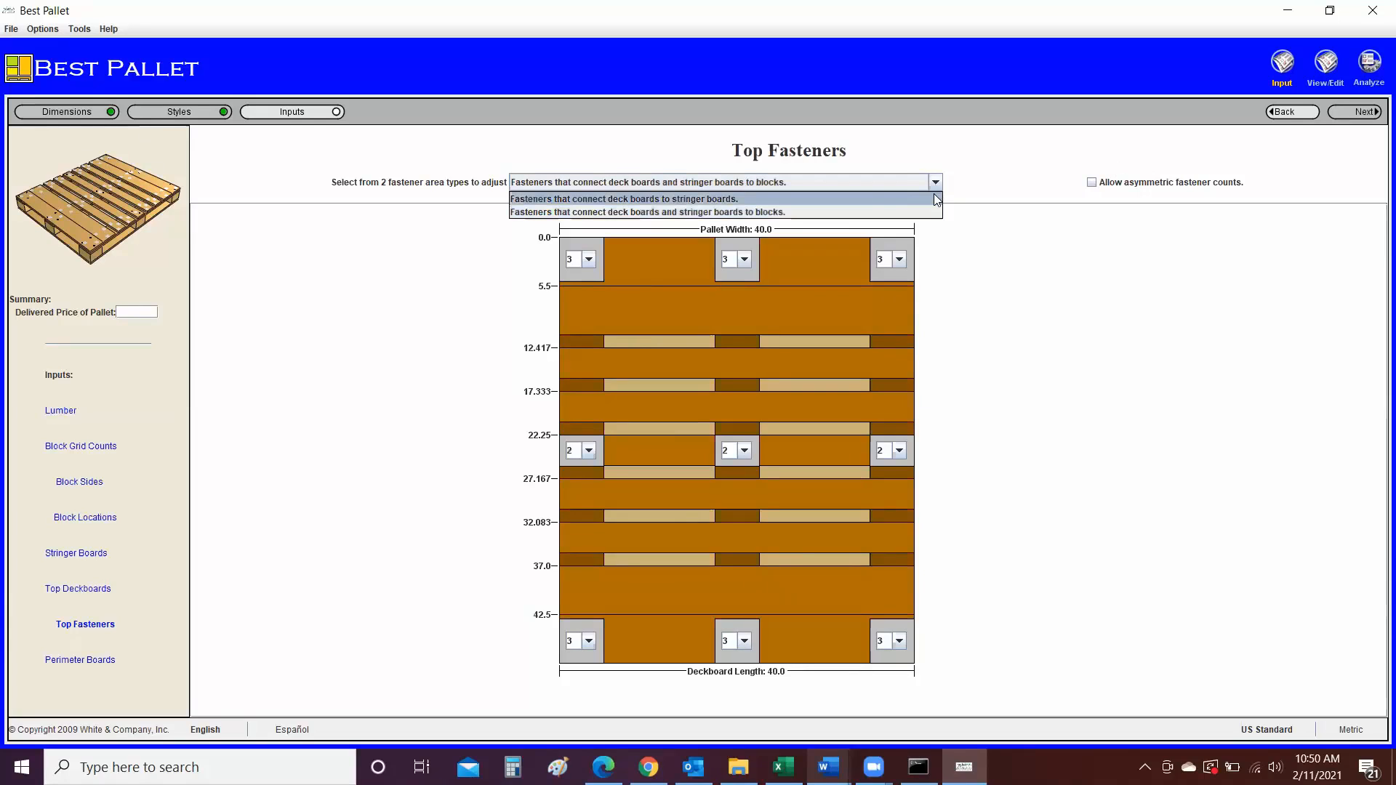
left_click(938, 199)
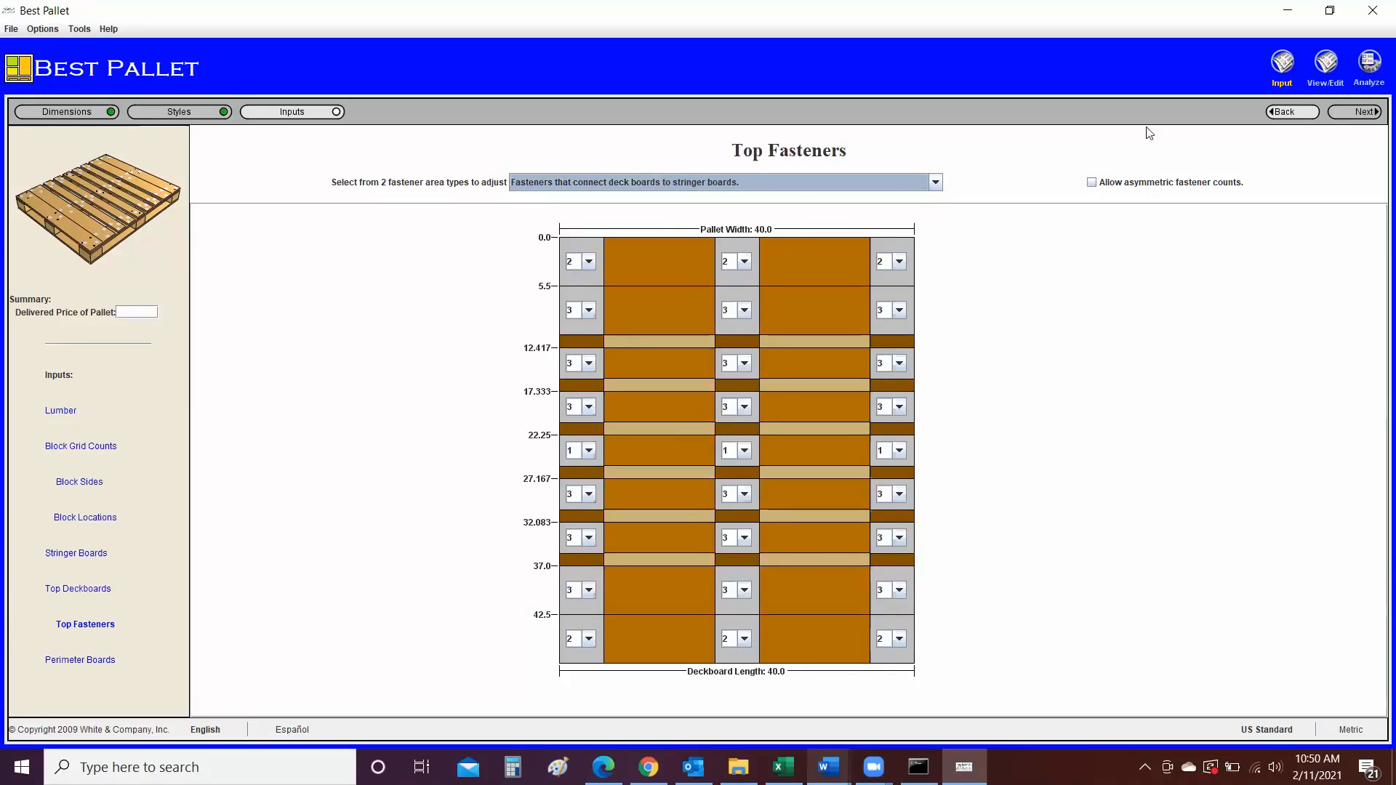
left_click(1357, 115)
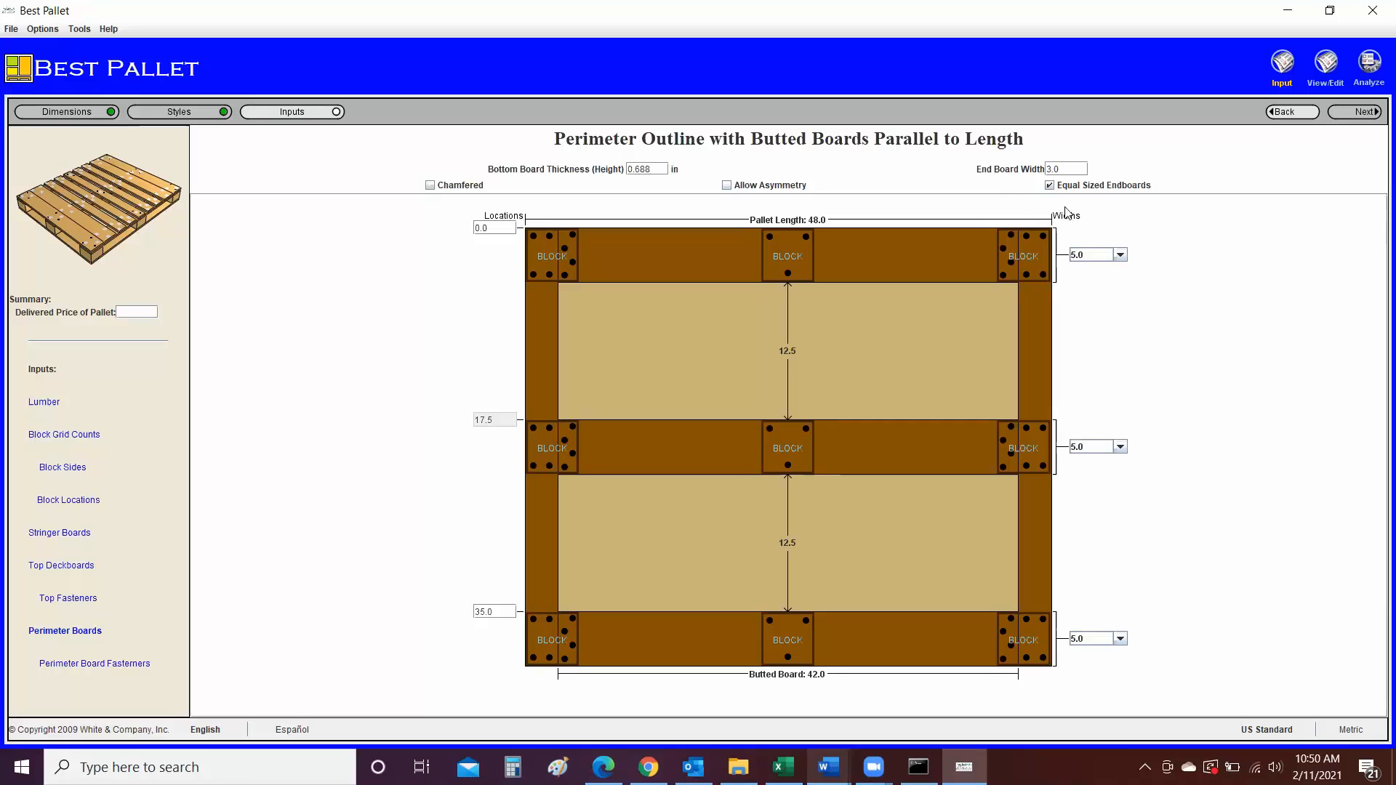
- Look over the perimeter board widths, end board width and bottom board thickness, and continue to the perimeter board fasteners
left_click(1121, 255)
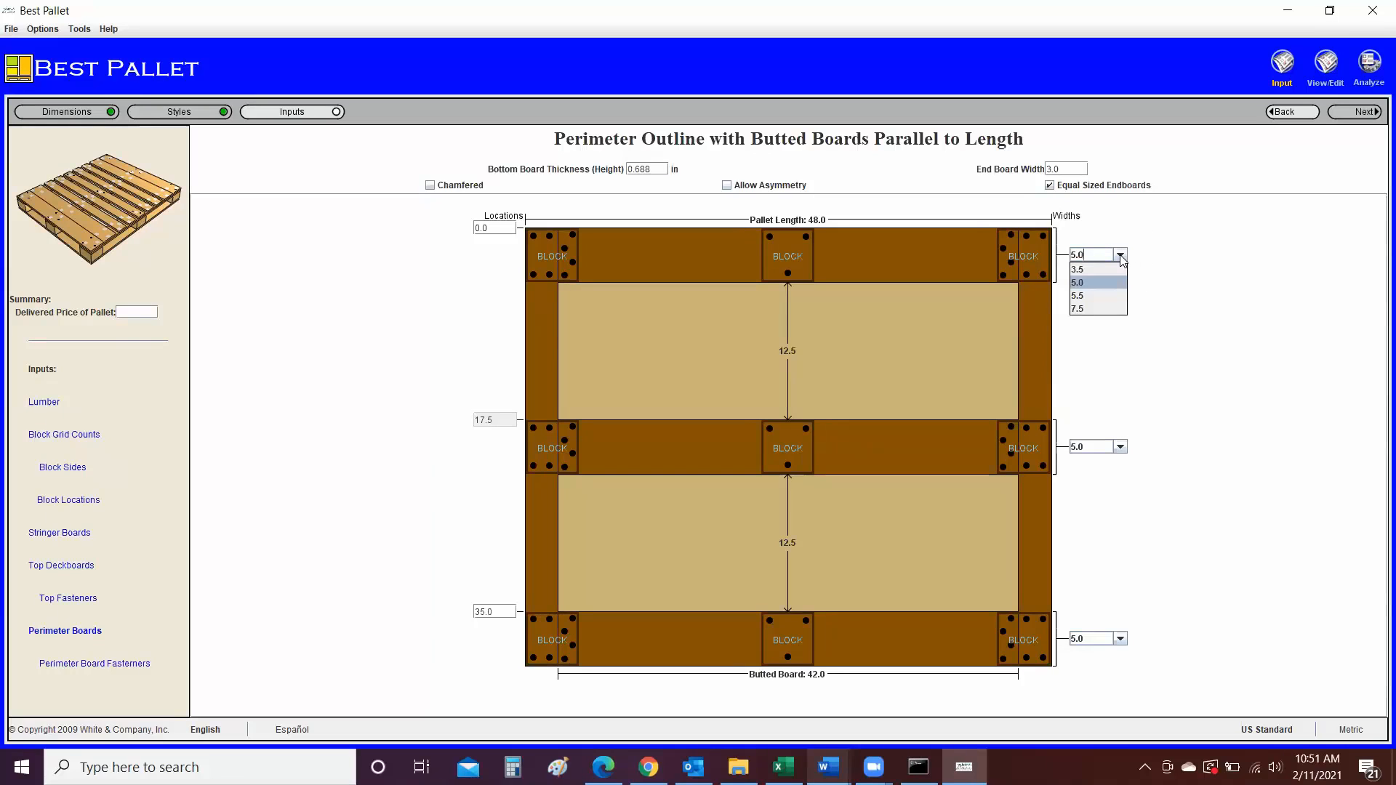
left_click(1120, 258)
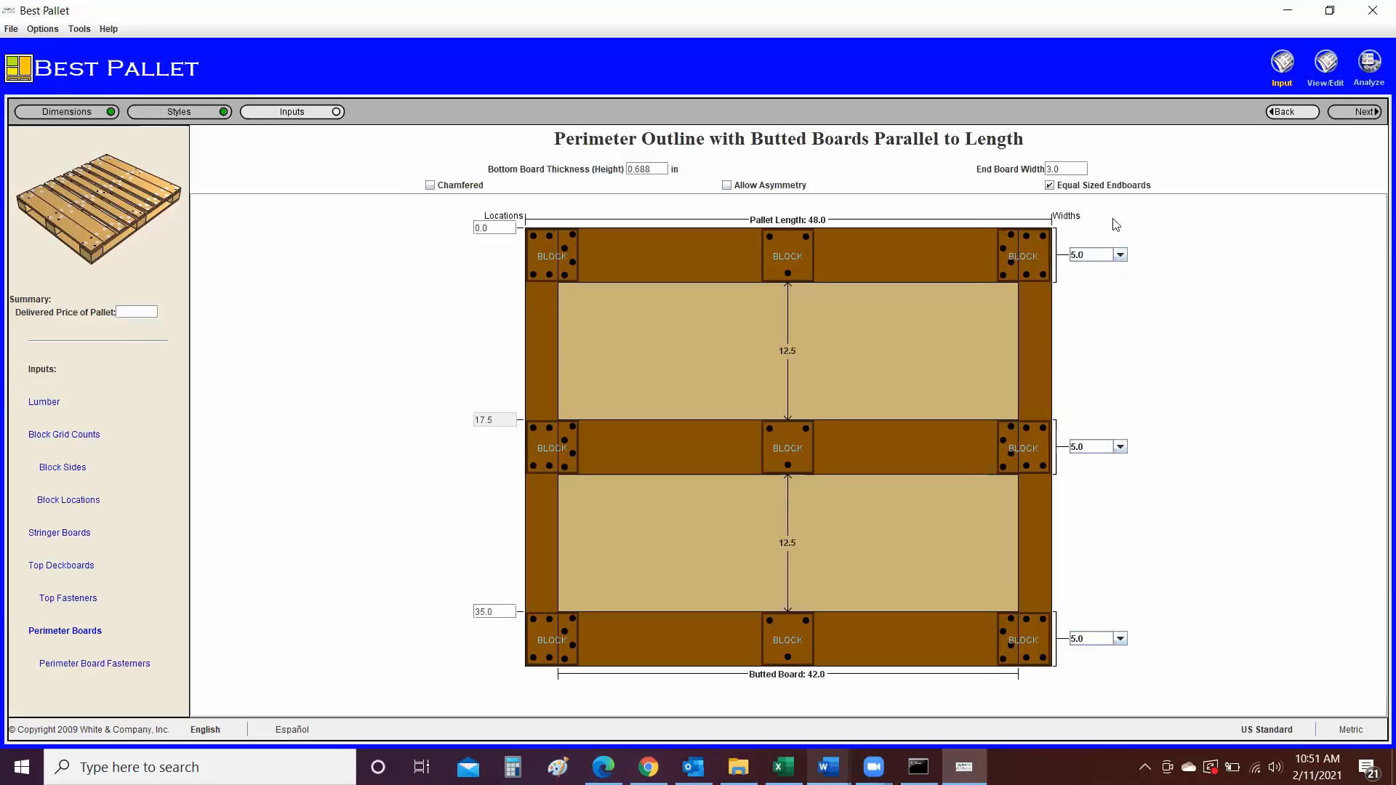
left_click(1071, 170)
double_click(1071, 170)
double_click(655, 169)
left_click(656, 169)
left_click(1343, 116)
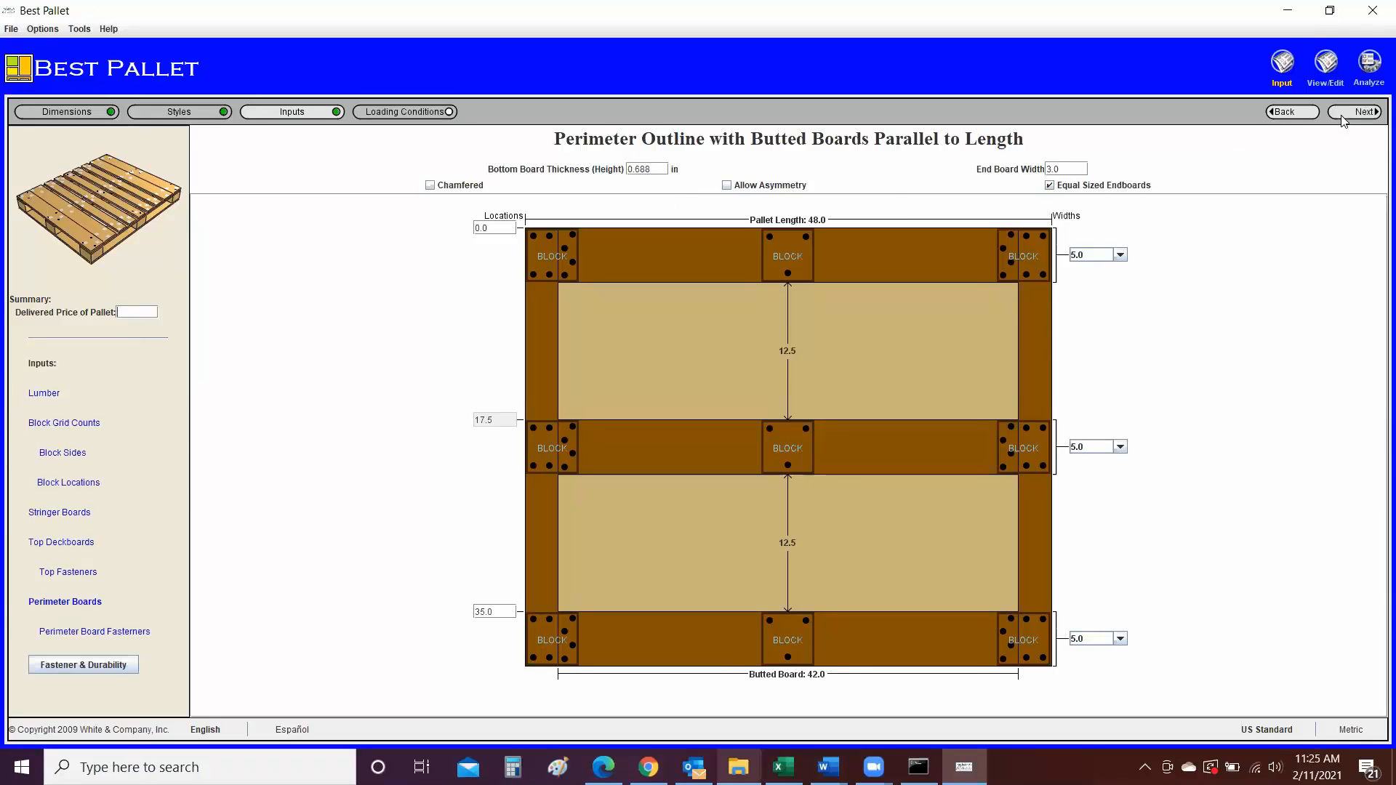
left_click(1343, 119)
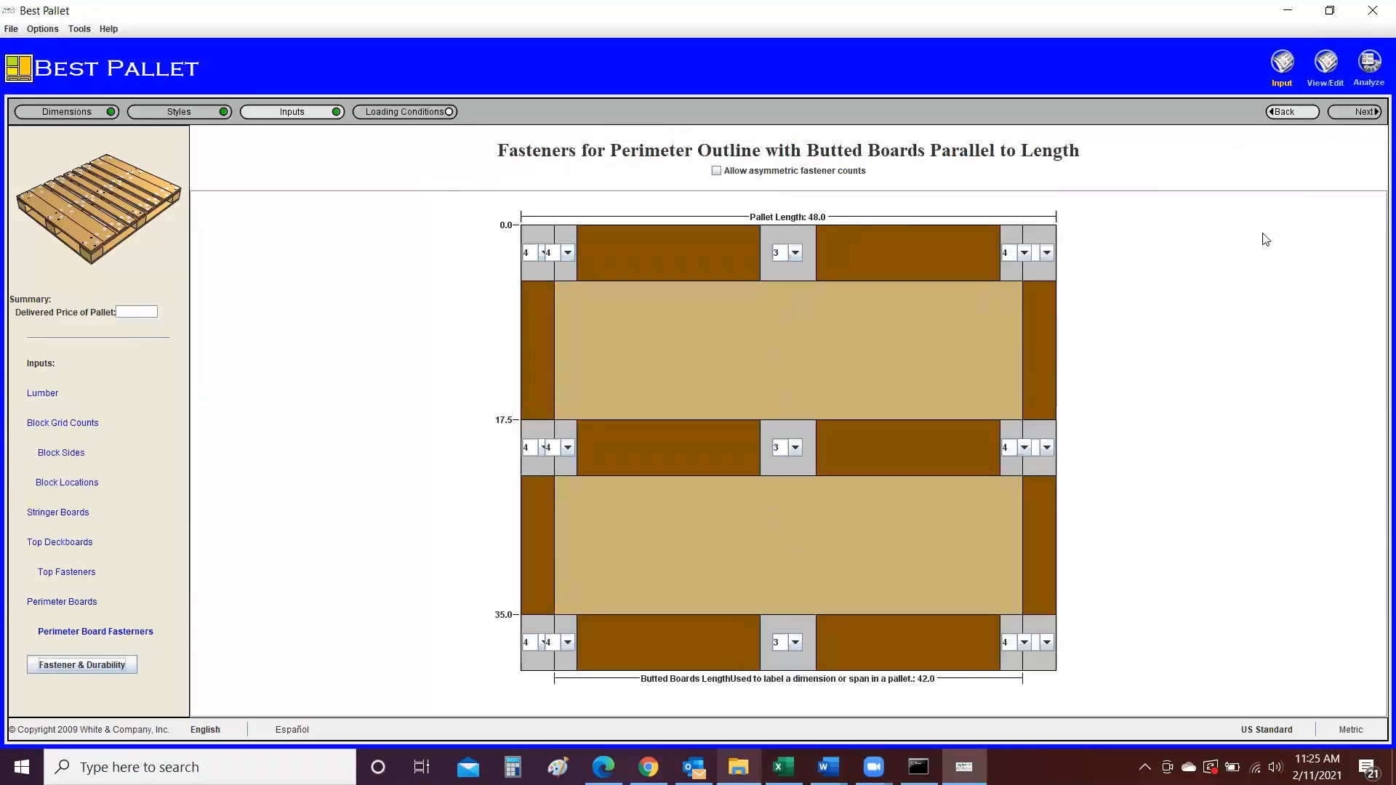
- Examine the fastener count options at an outer block and at the middle block of the end perimeter board
left_click(1047, 254)
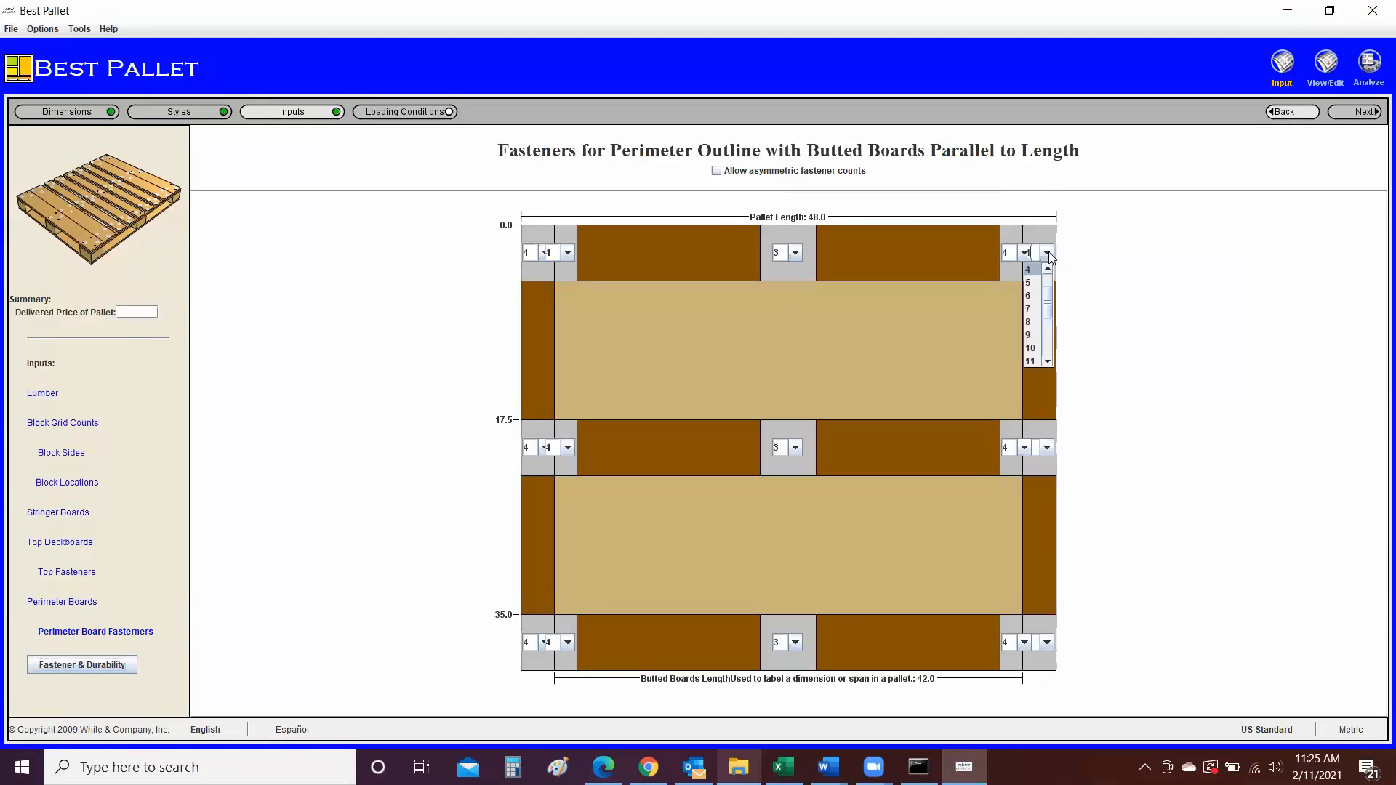
left_click(1048, 254)
left_click(795, 253)
left_click(795, 253)
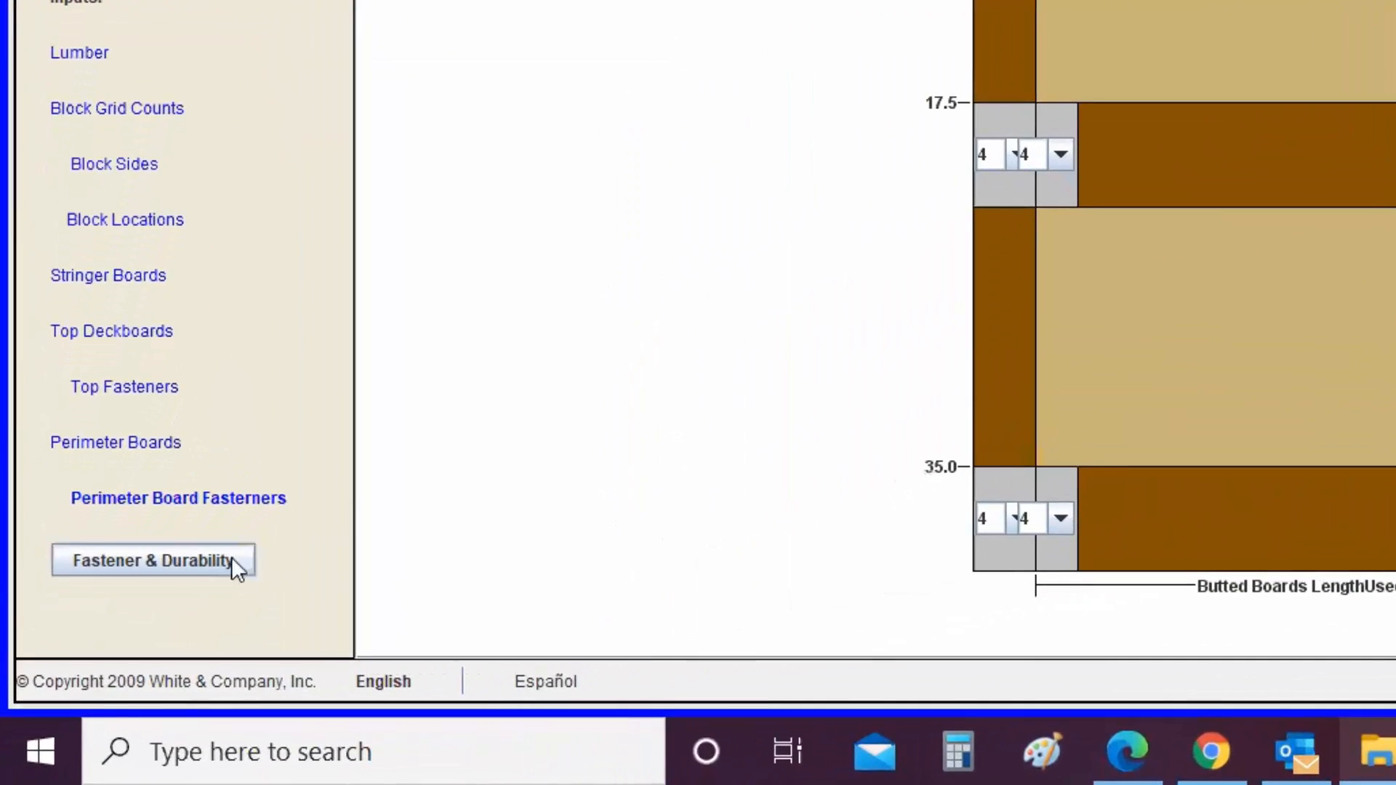
- Look through the fastener and durability inputs, including separate bottom deck fasteners and mat fastener details, and return to the perimeter board fasteners
left_click(214, 559)
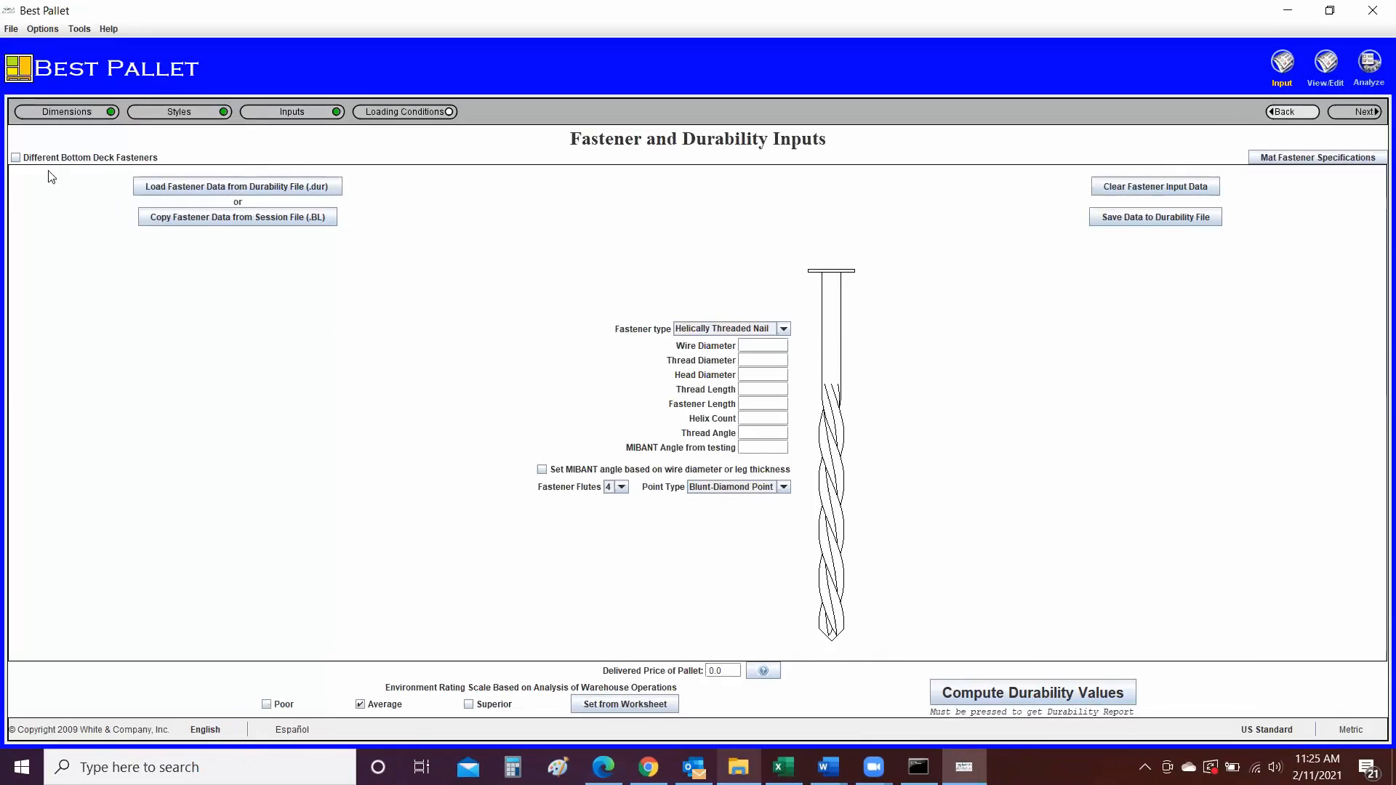
left_click(16, 157)
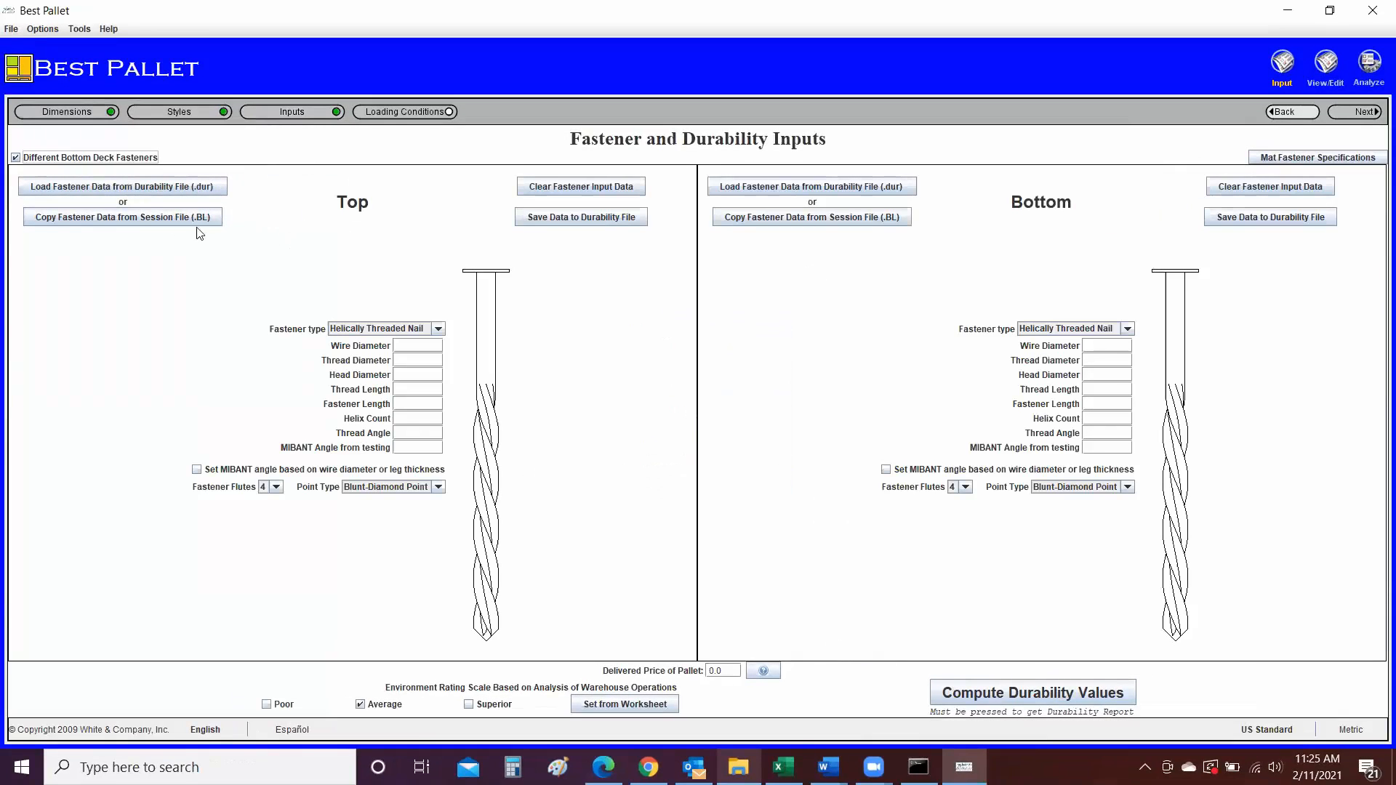
left_click(16, 157)
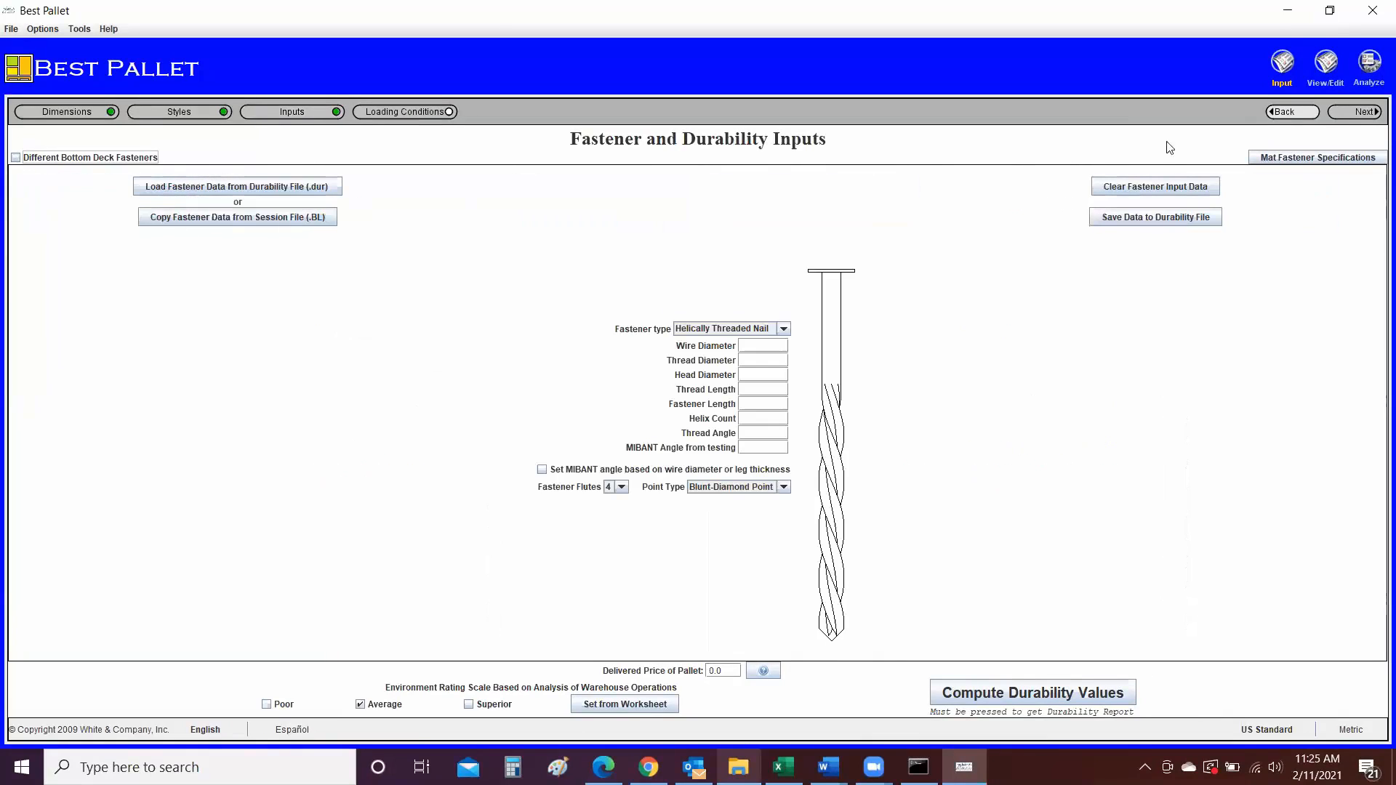
left_click(1269, 159)
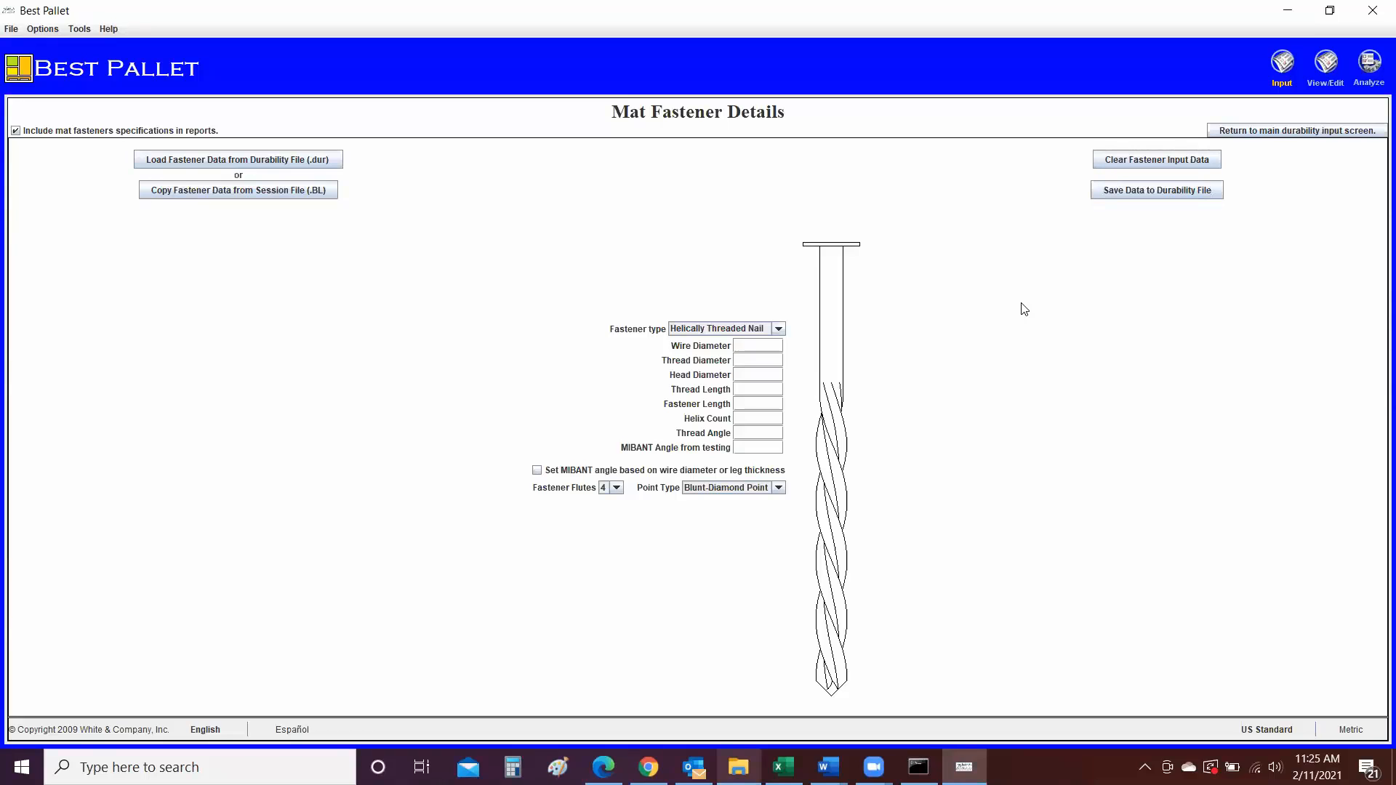
left_click(1215, 131)
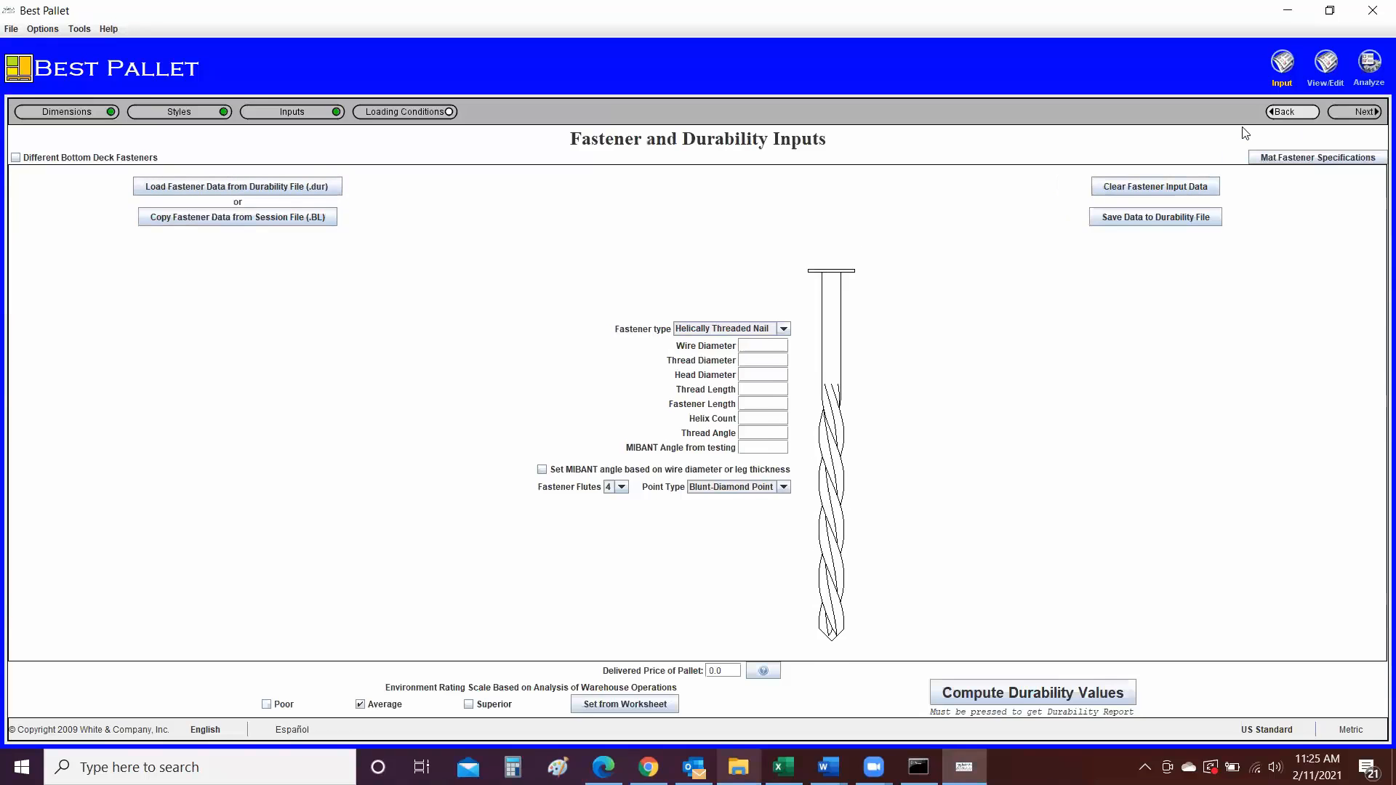
left_click(1284, 114)
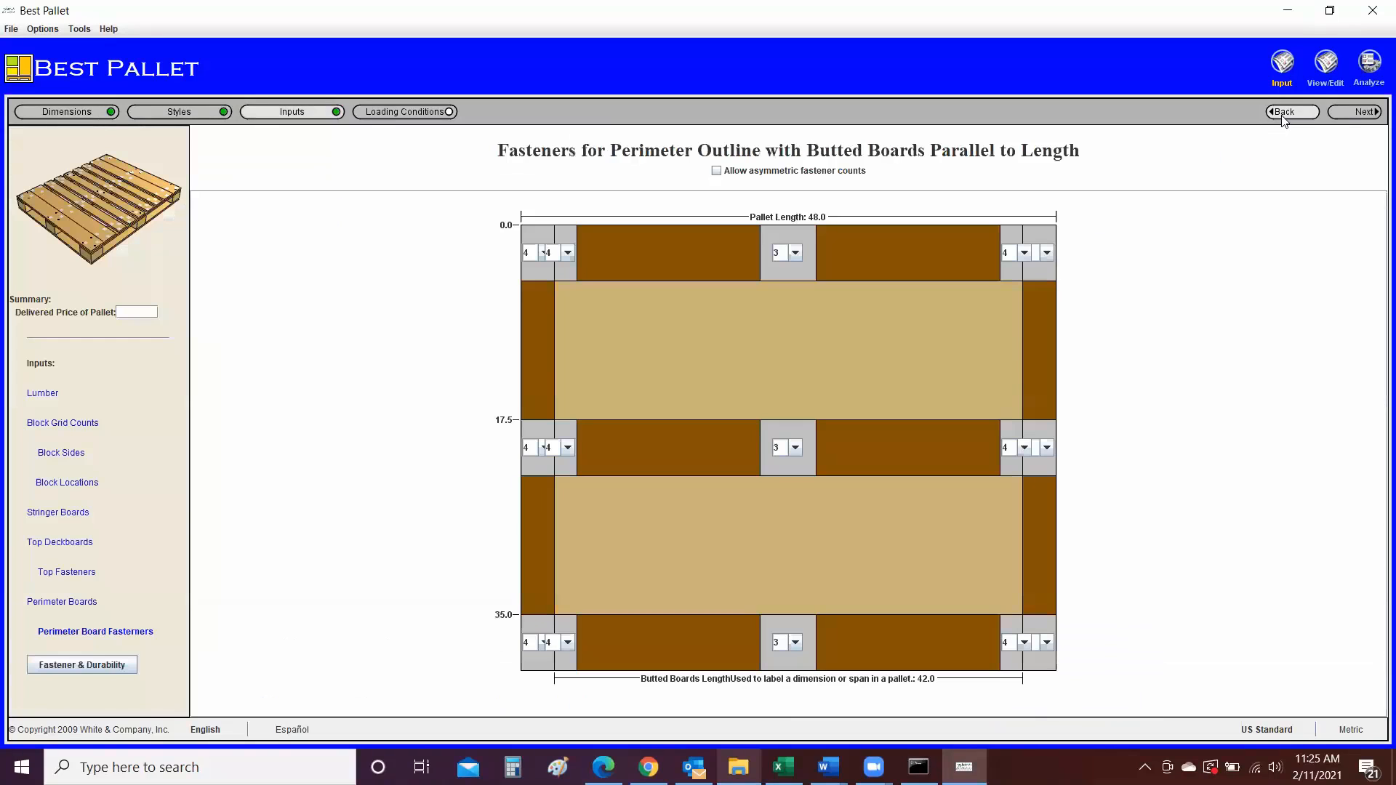
- Continue to the storage and handling conditions and rotate the pallet image to inspect it from another angle
left_click(1341, 111)
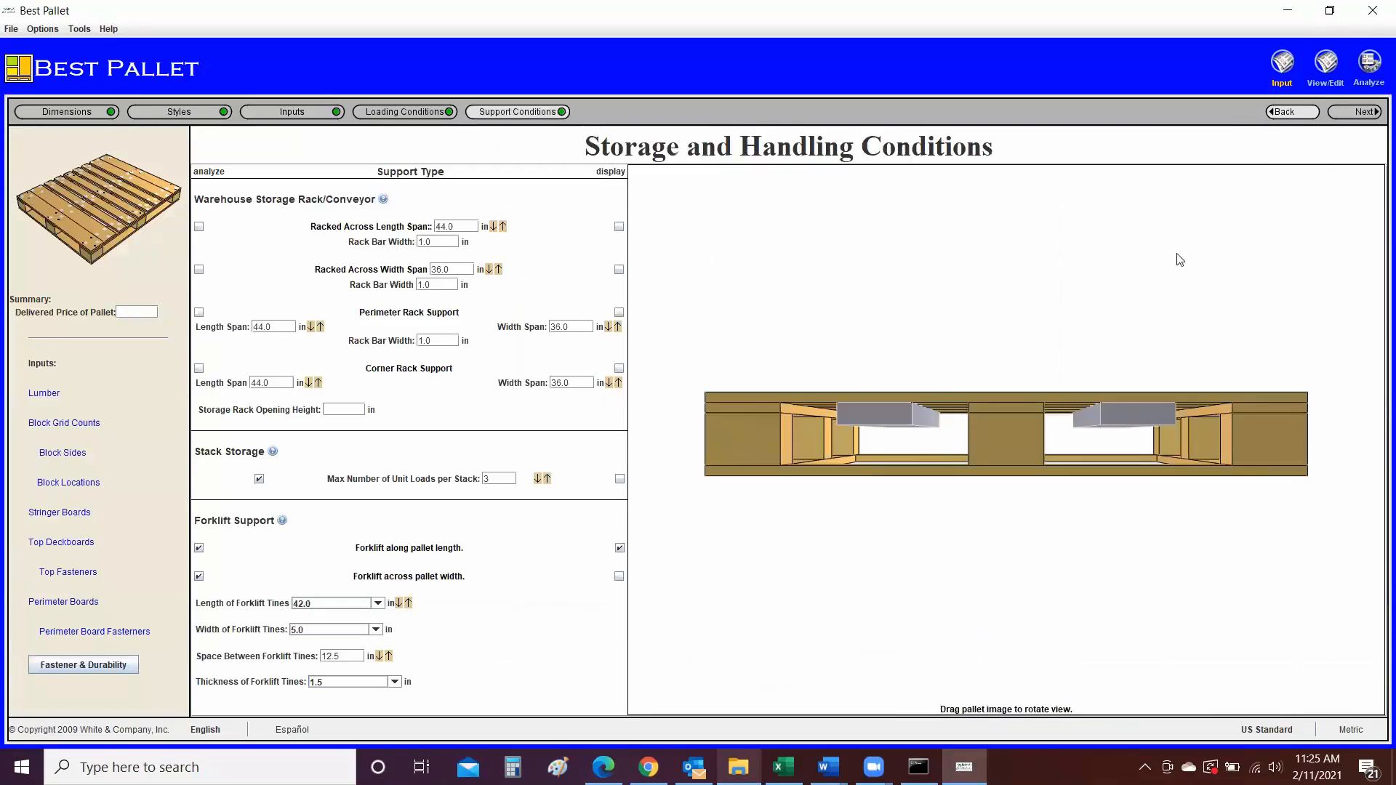
left_click_drag(739, 398, 956, 589)
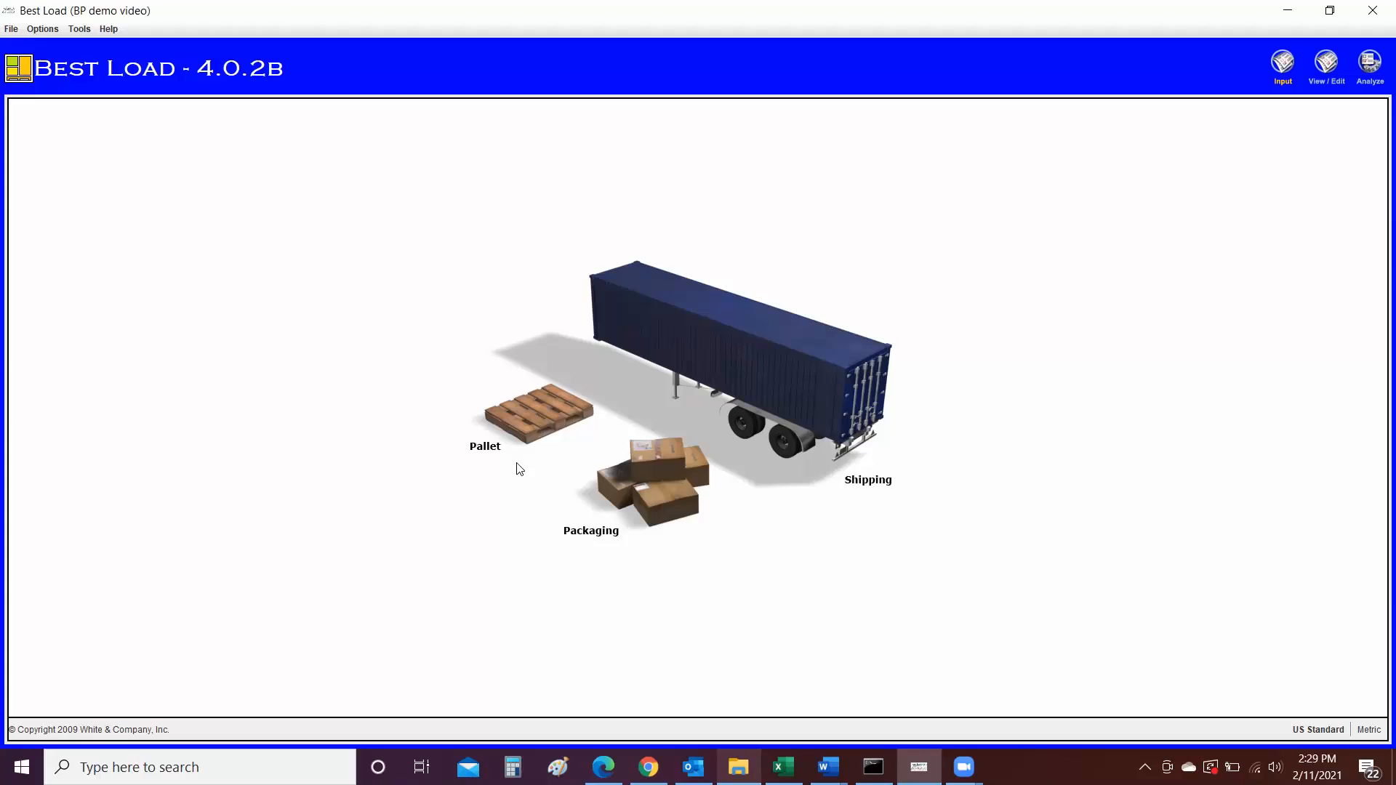
- Open the packaging inputs in Best Load and look over the flute and style options for the box
left_click(656, 478)
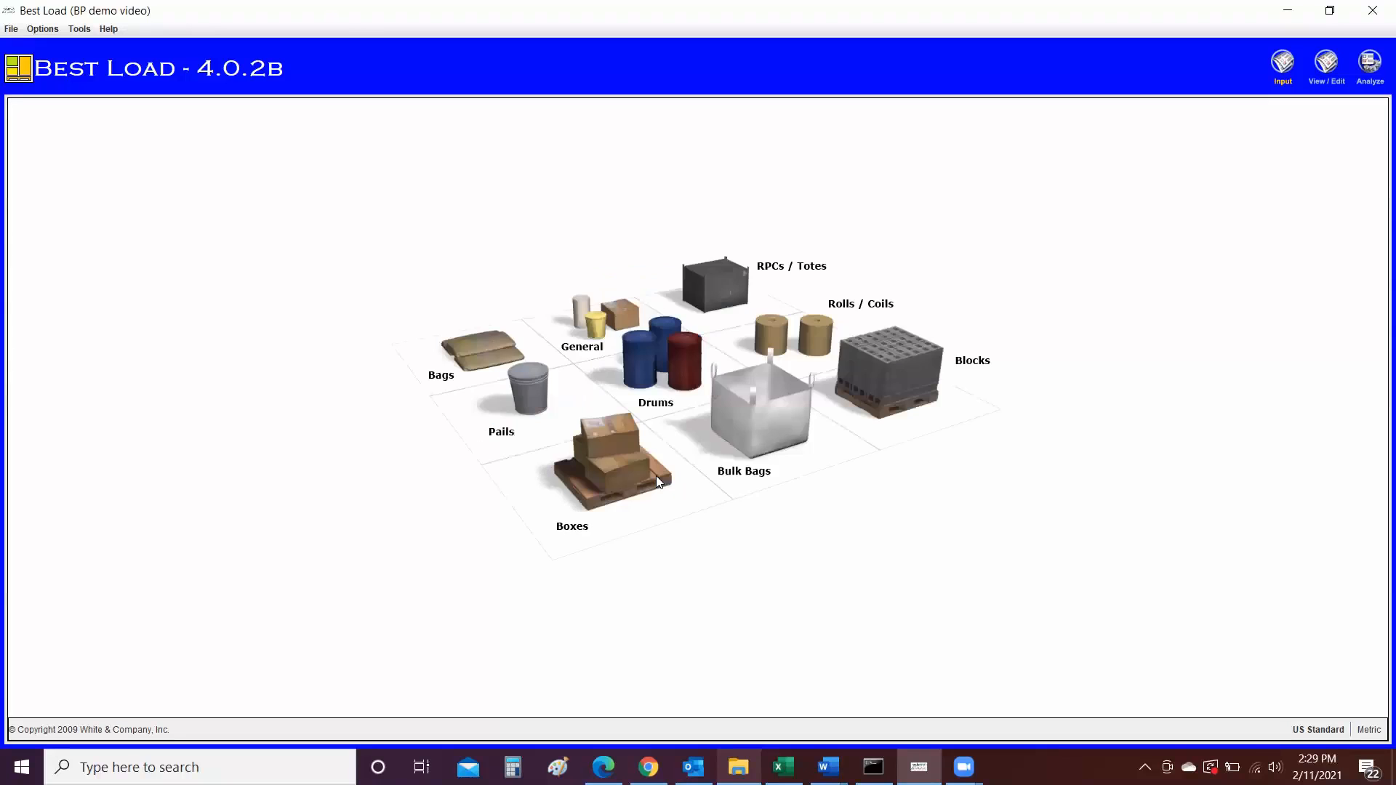
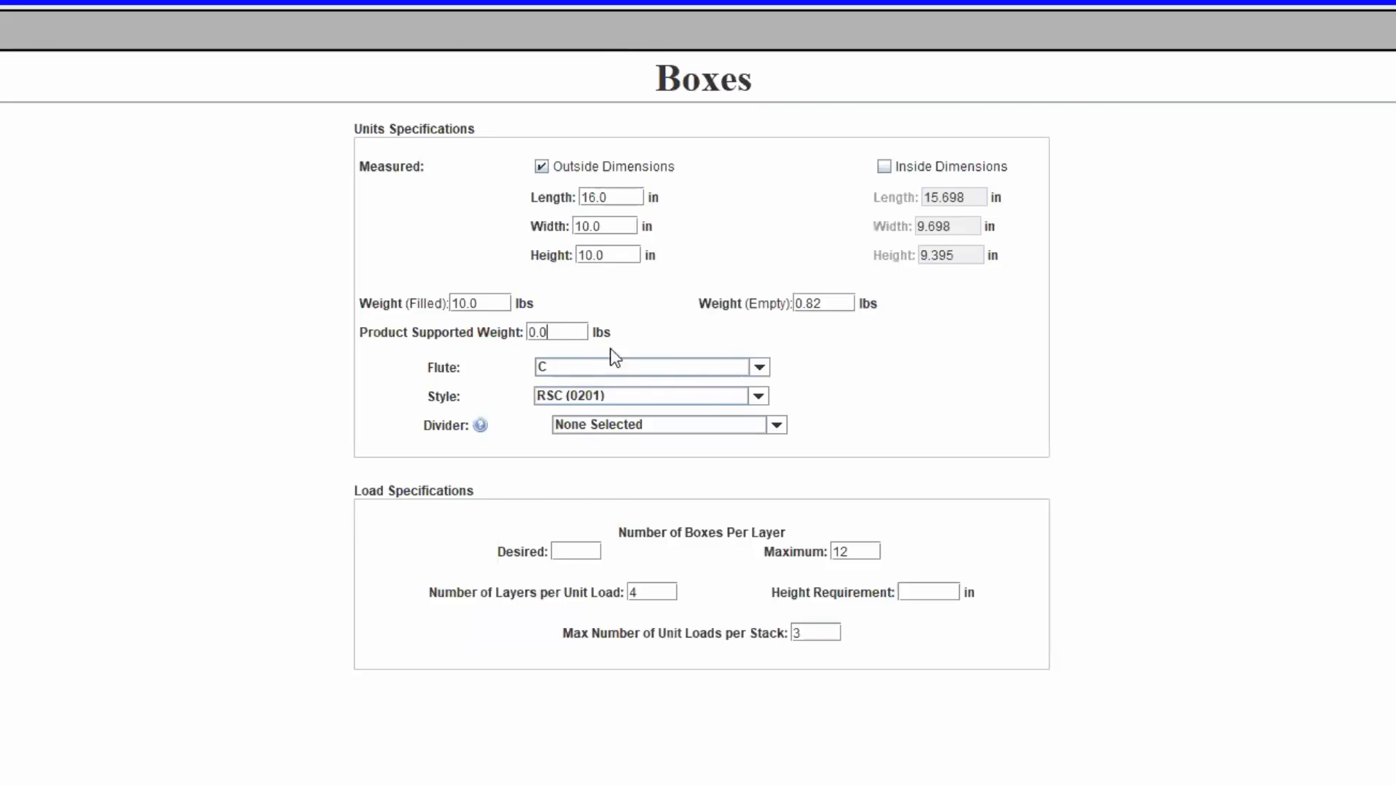
left_click(760, 368)
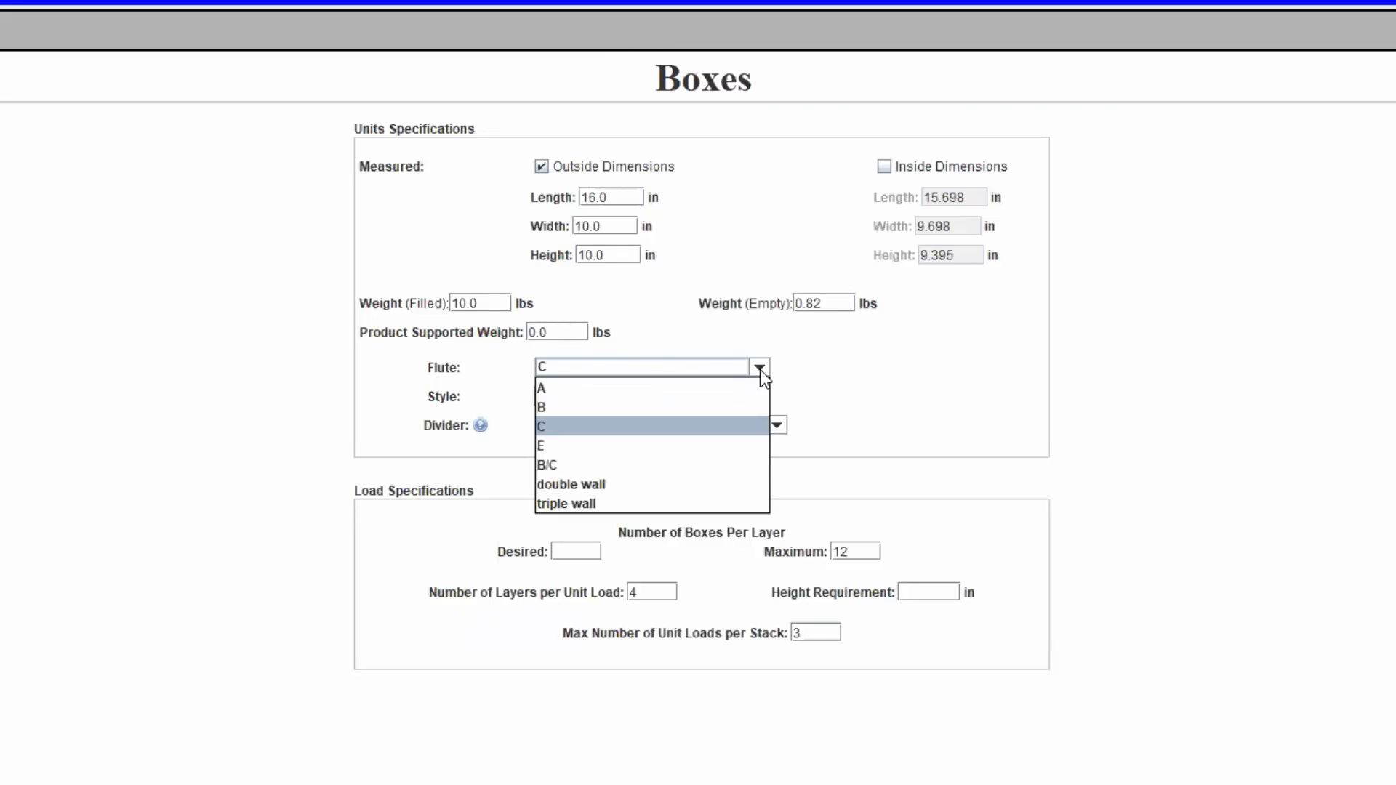
left_click(760, 368)
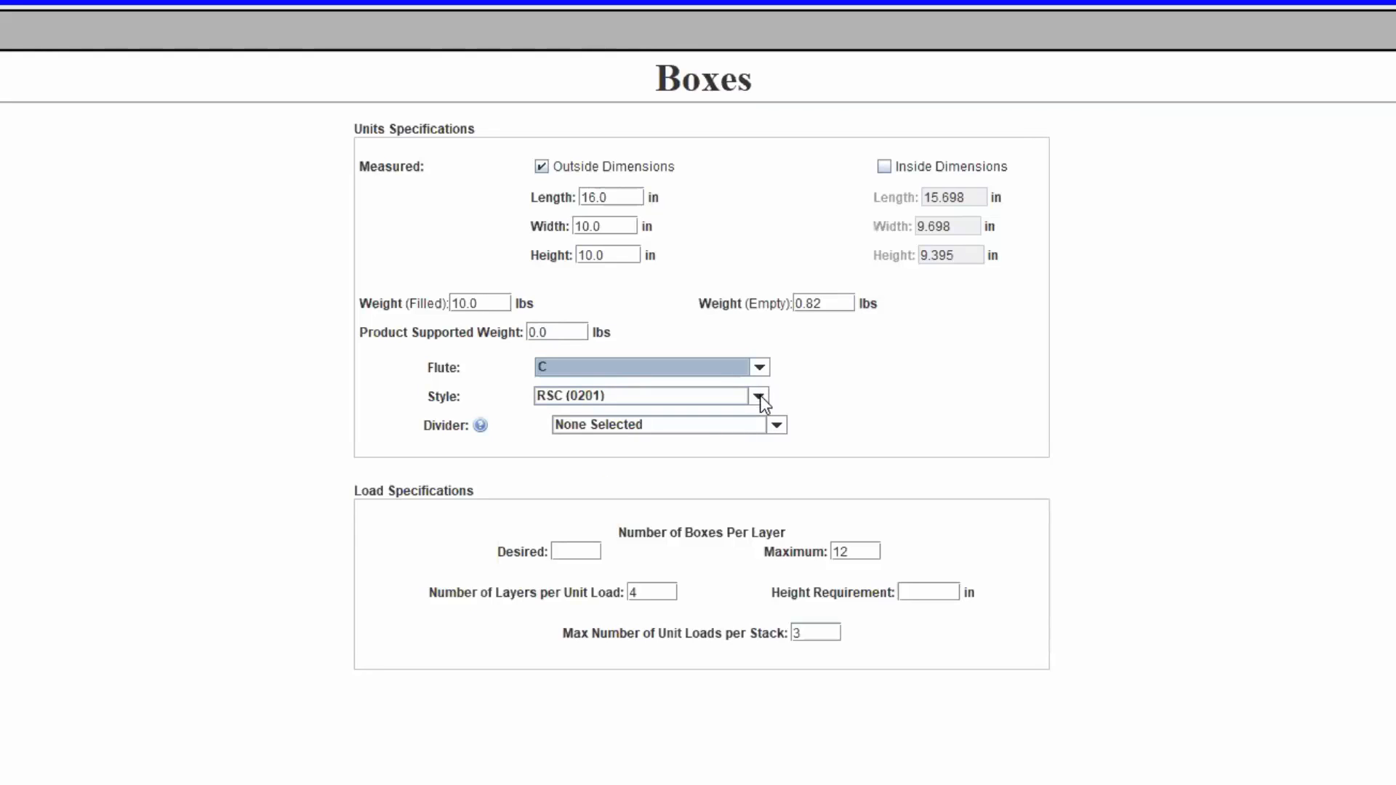
left_click(759, 397)
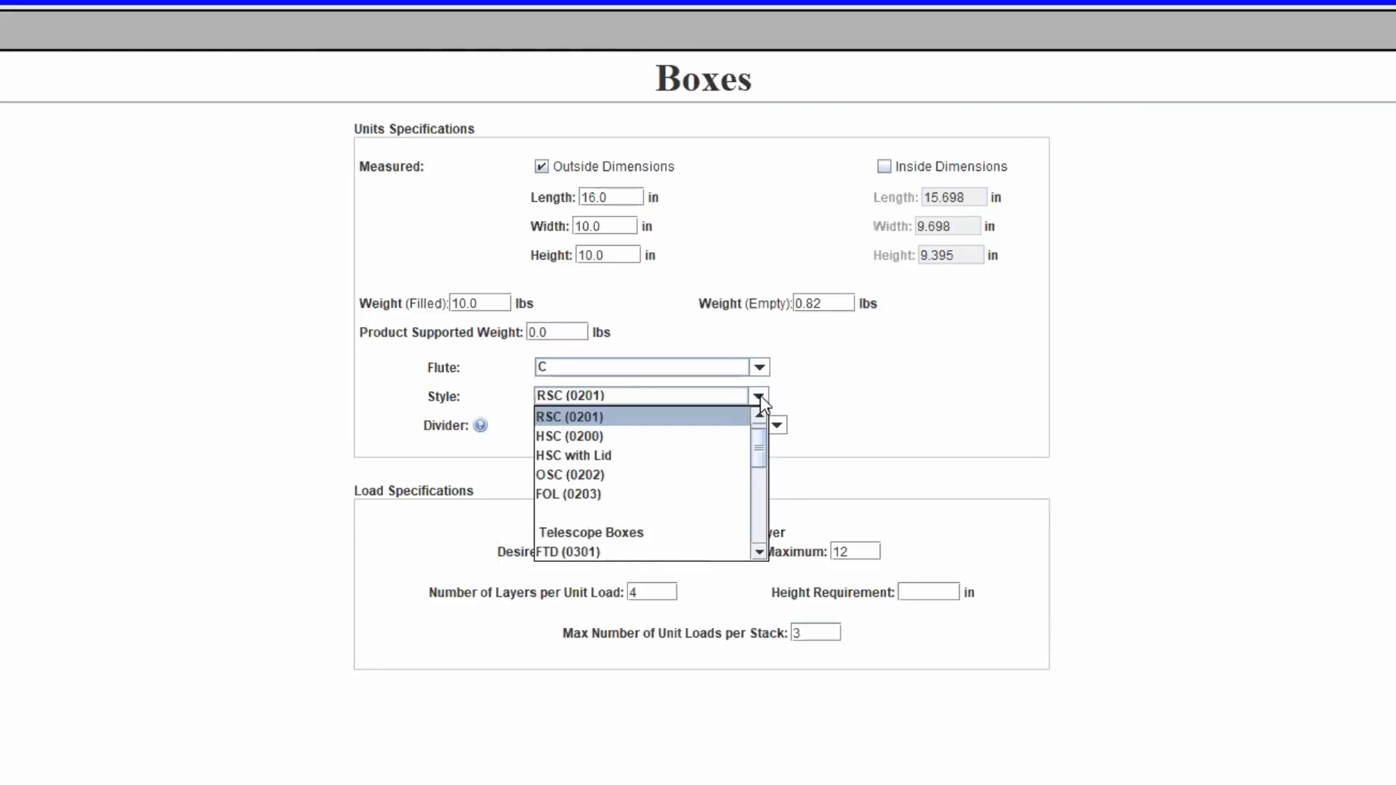
left_click_drag(760, 446, 773, 530)
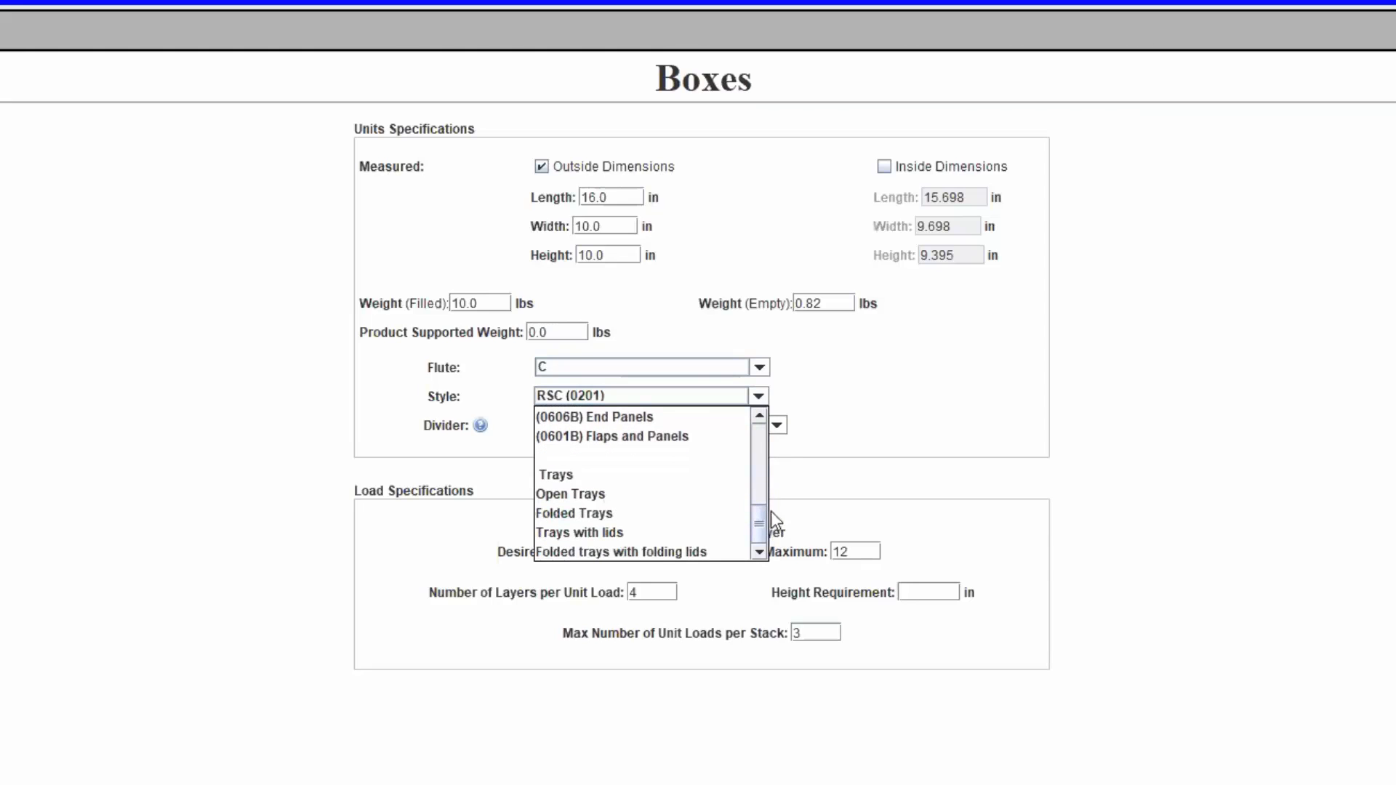
left_click(756, 399)
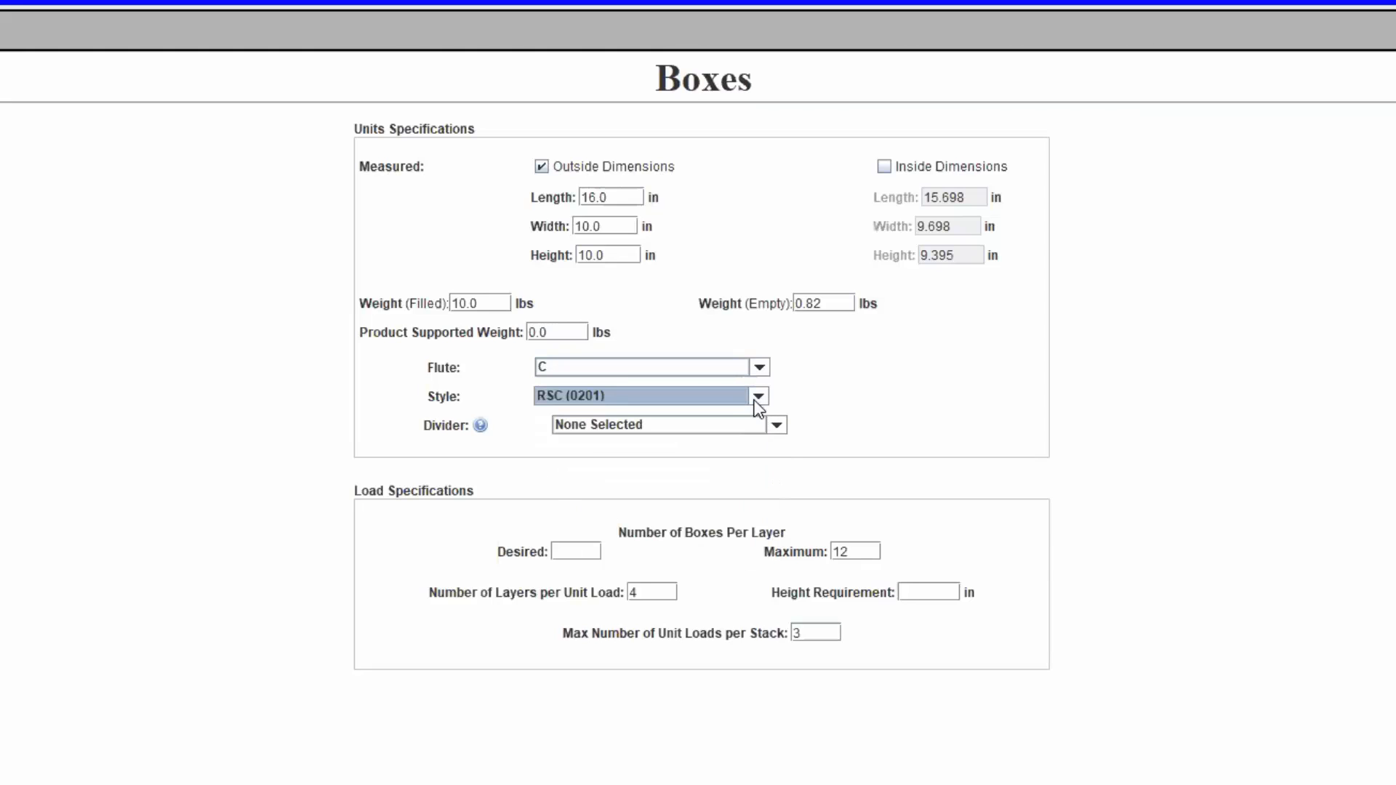
- Examine the box divider options and the illustrated overview of divider styles
left_click(773, 432)
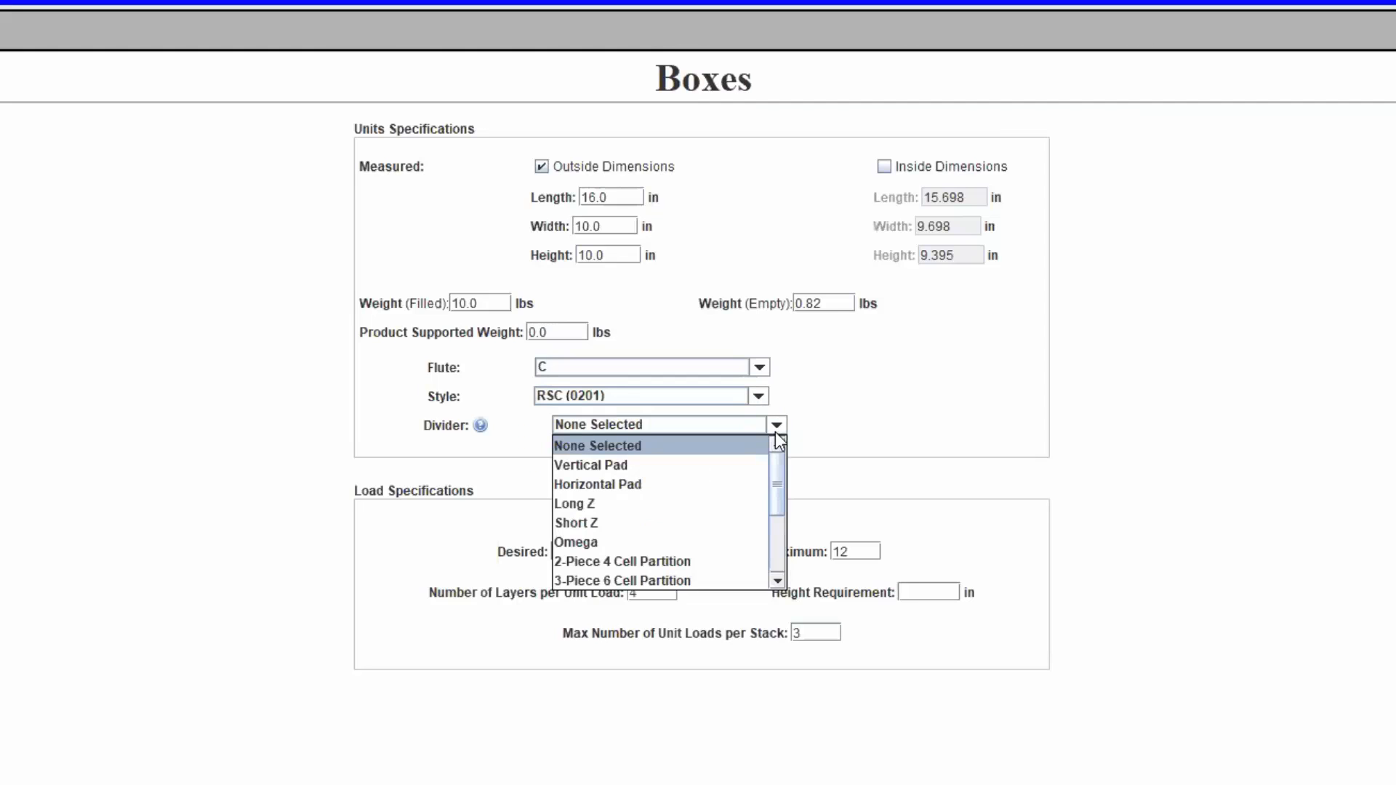
left_click(777, 426)
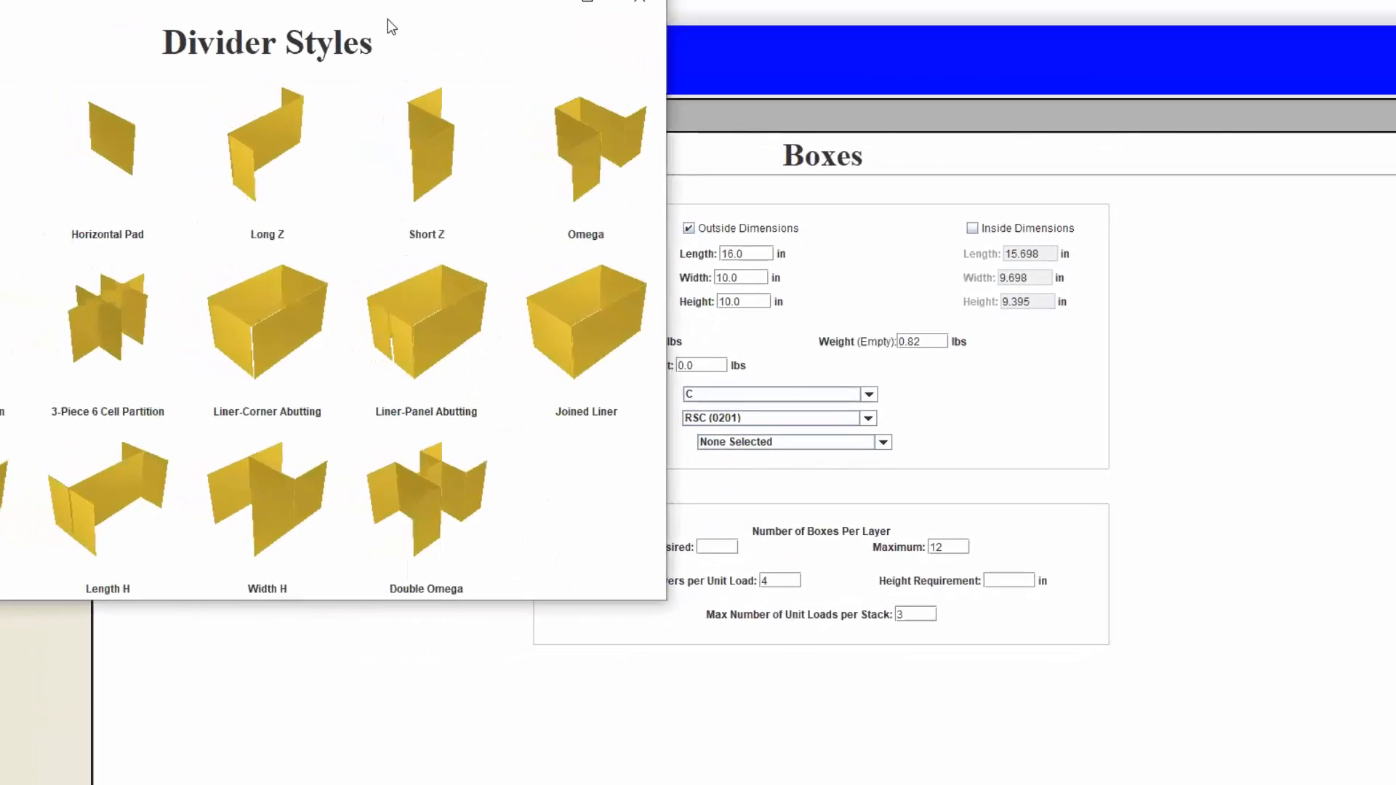
left_click_drag(387, 19, 613, 150)
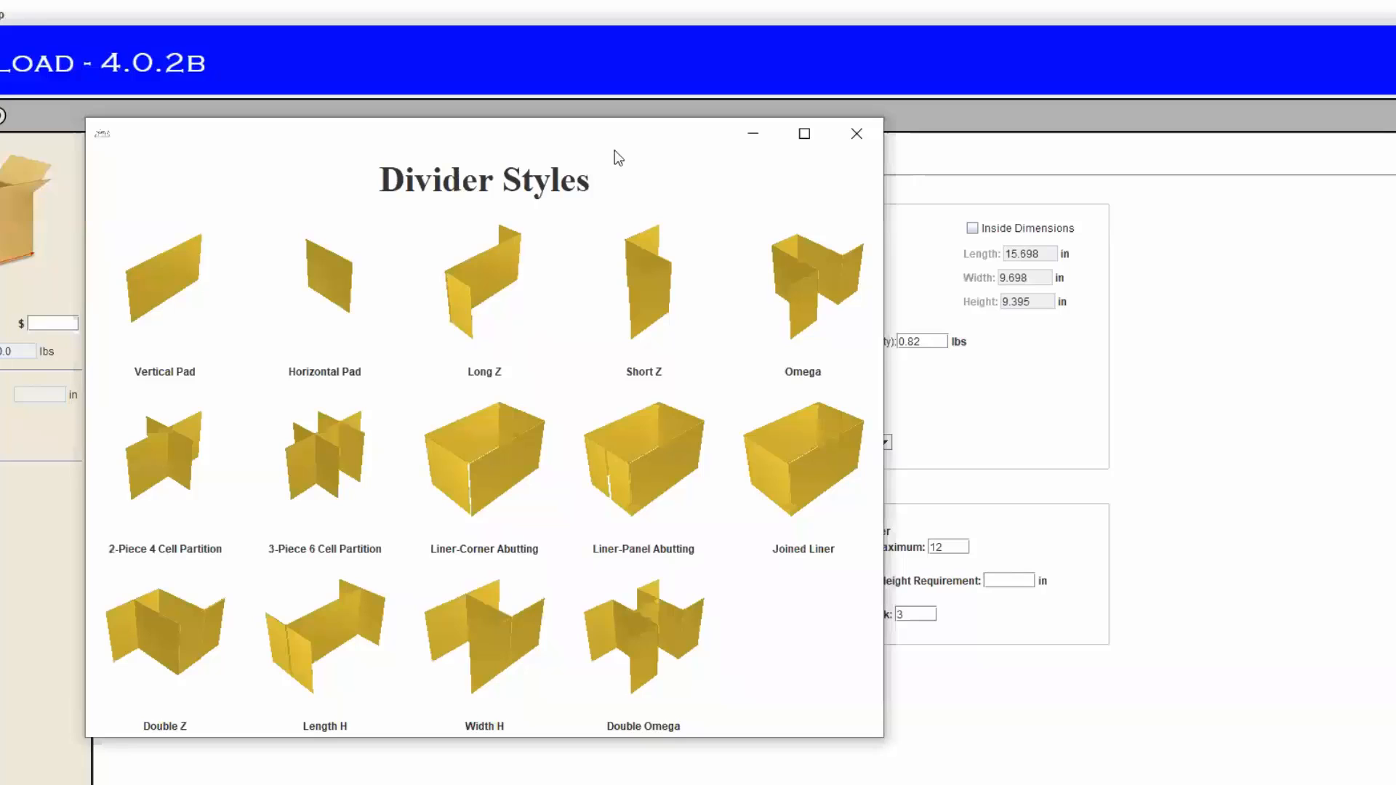
left_click(855, 141)
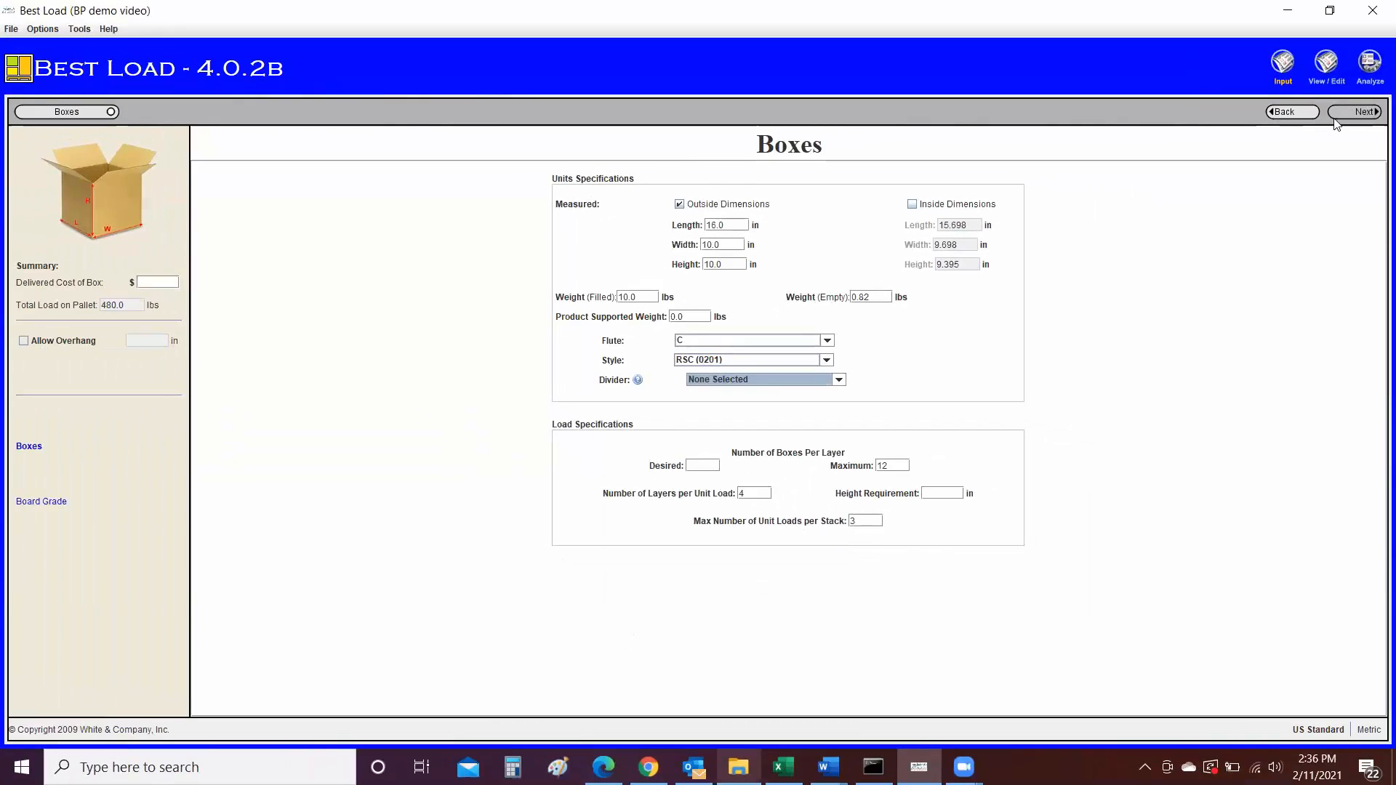
- Continue to the board grade design, look over the outside liner weights and set the BMC ECT board grade to 40 Single Wall
left_click(1342, 112)
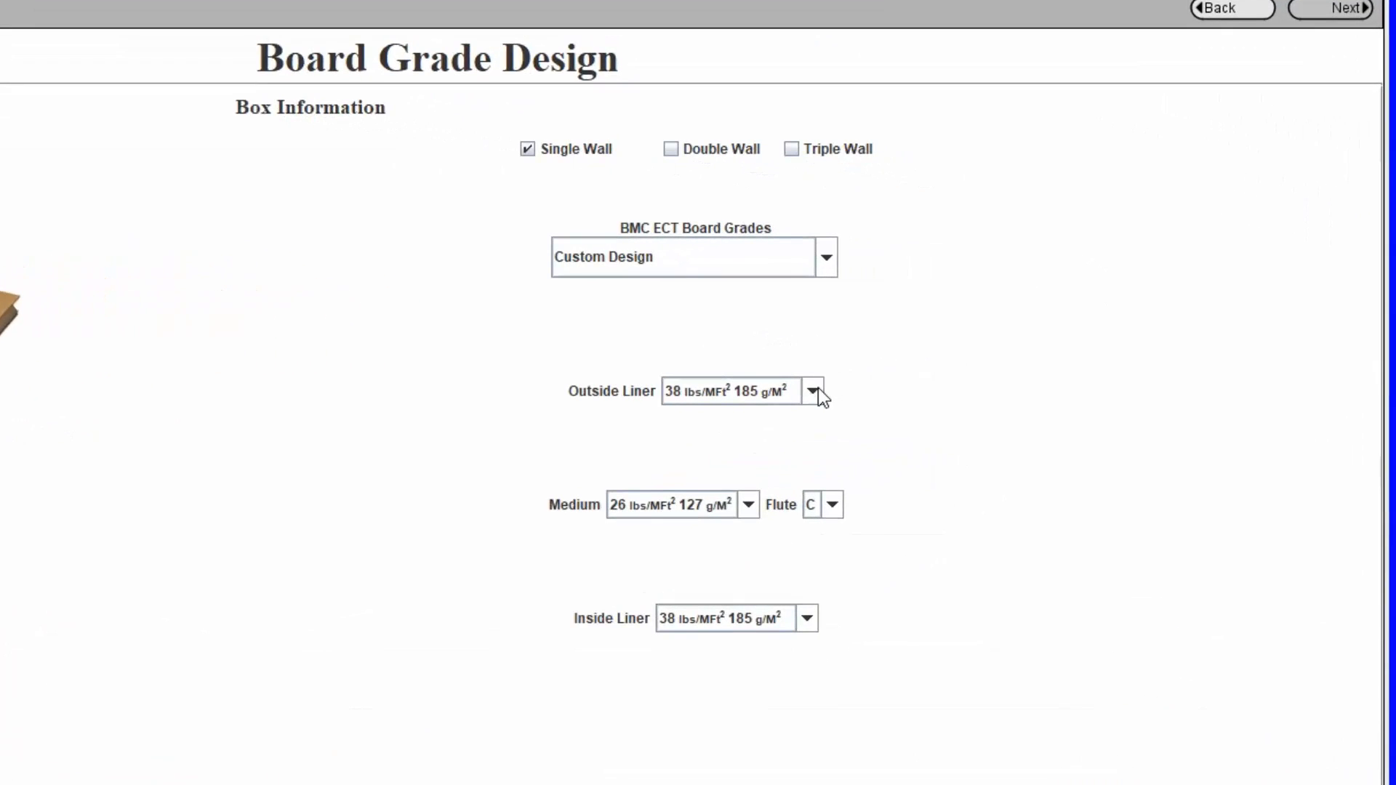
left_click(813, 392)
left_click_drag(809, 481, 820, 512)
left_click(937, 487)
left_click(831, 268)
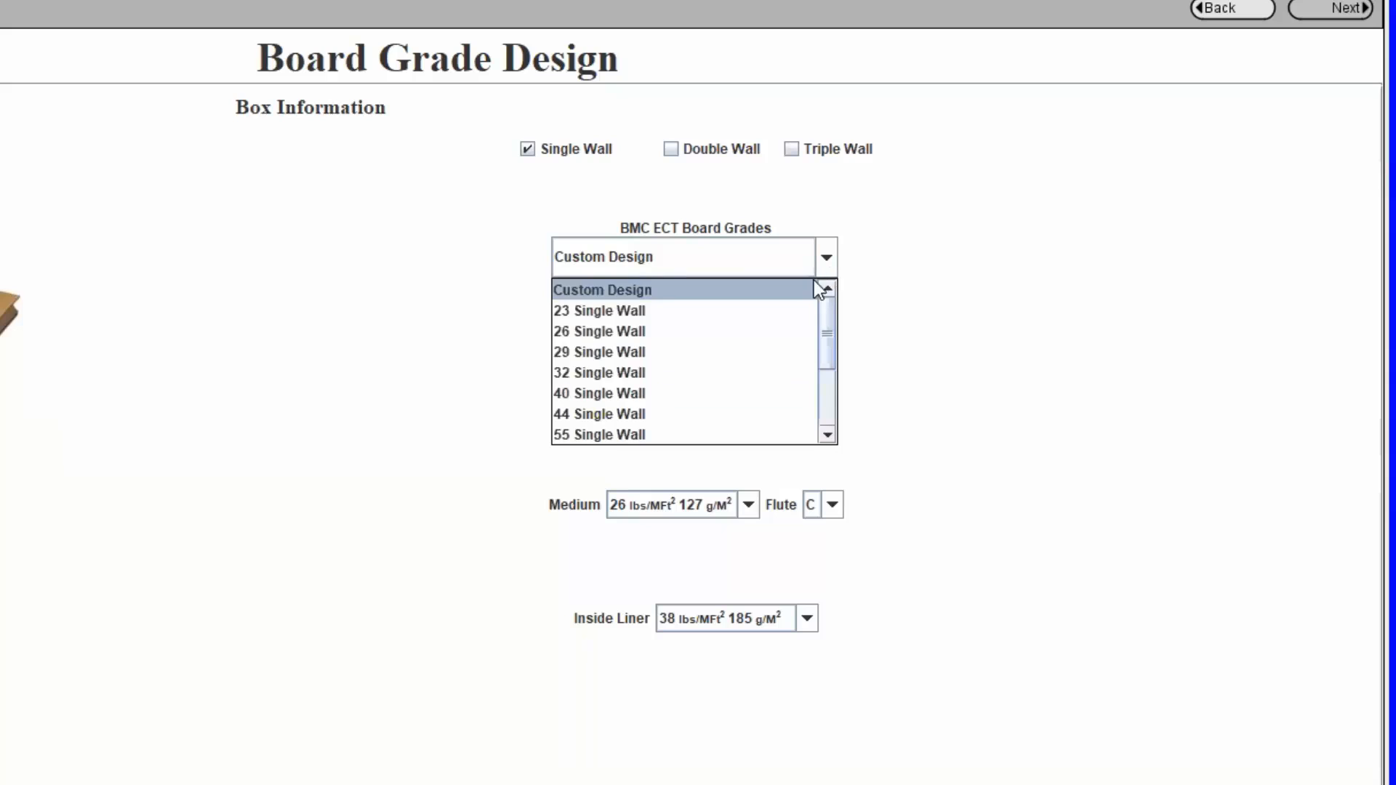
left_click(726, 398)
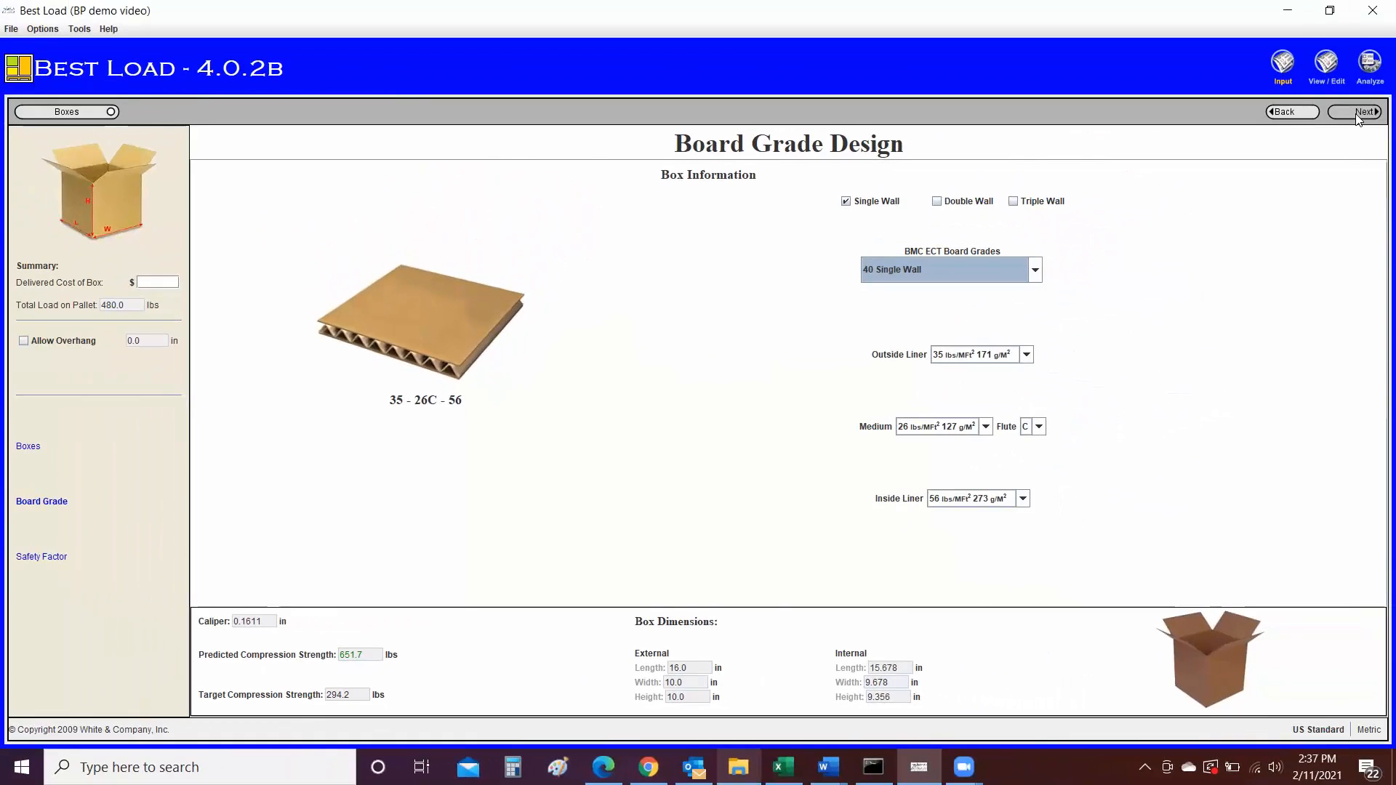
- Review the safety factor calculator and the compression performance requirements, and continue to the stacking patterns
left_click(1357, 115)
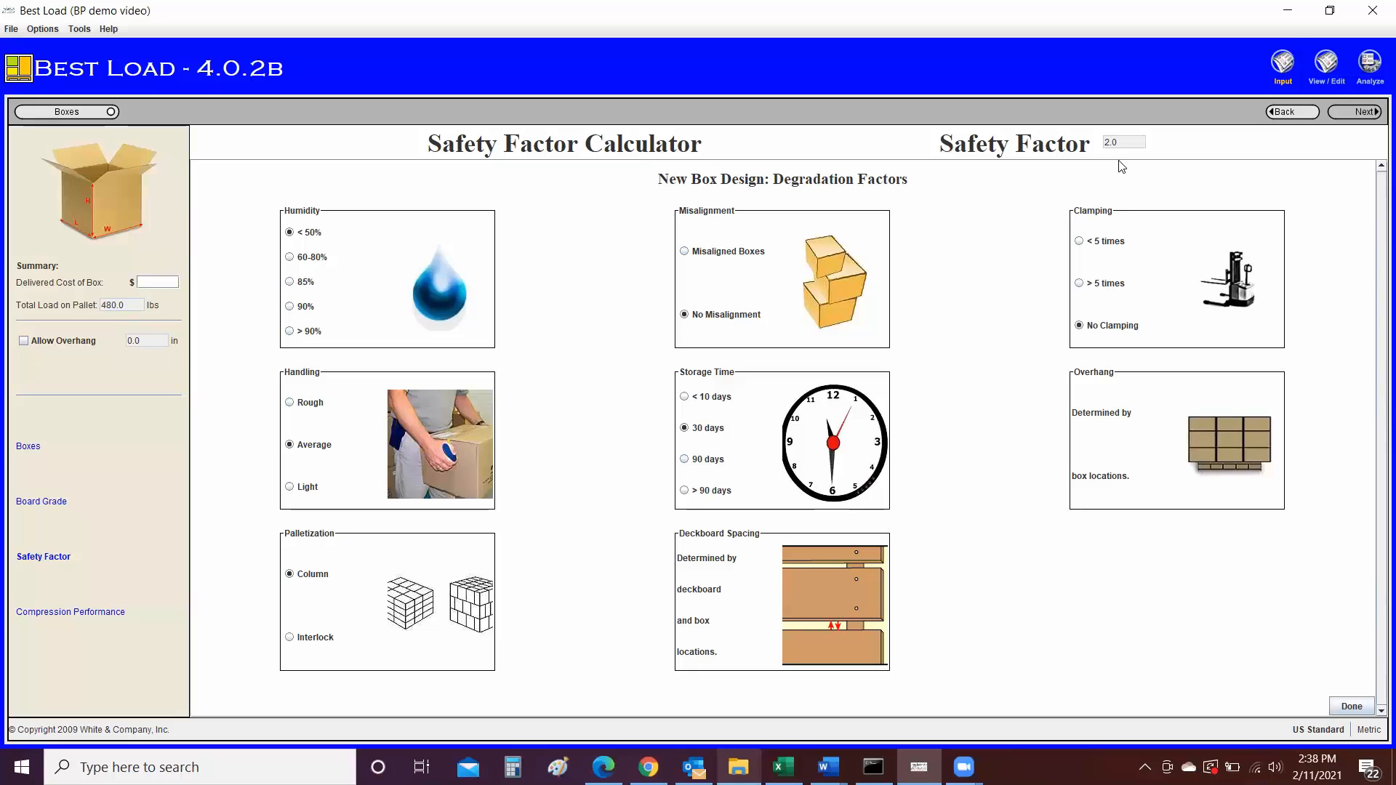
left_click(1357, 114)
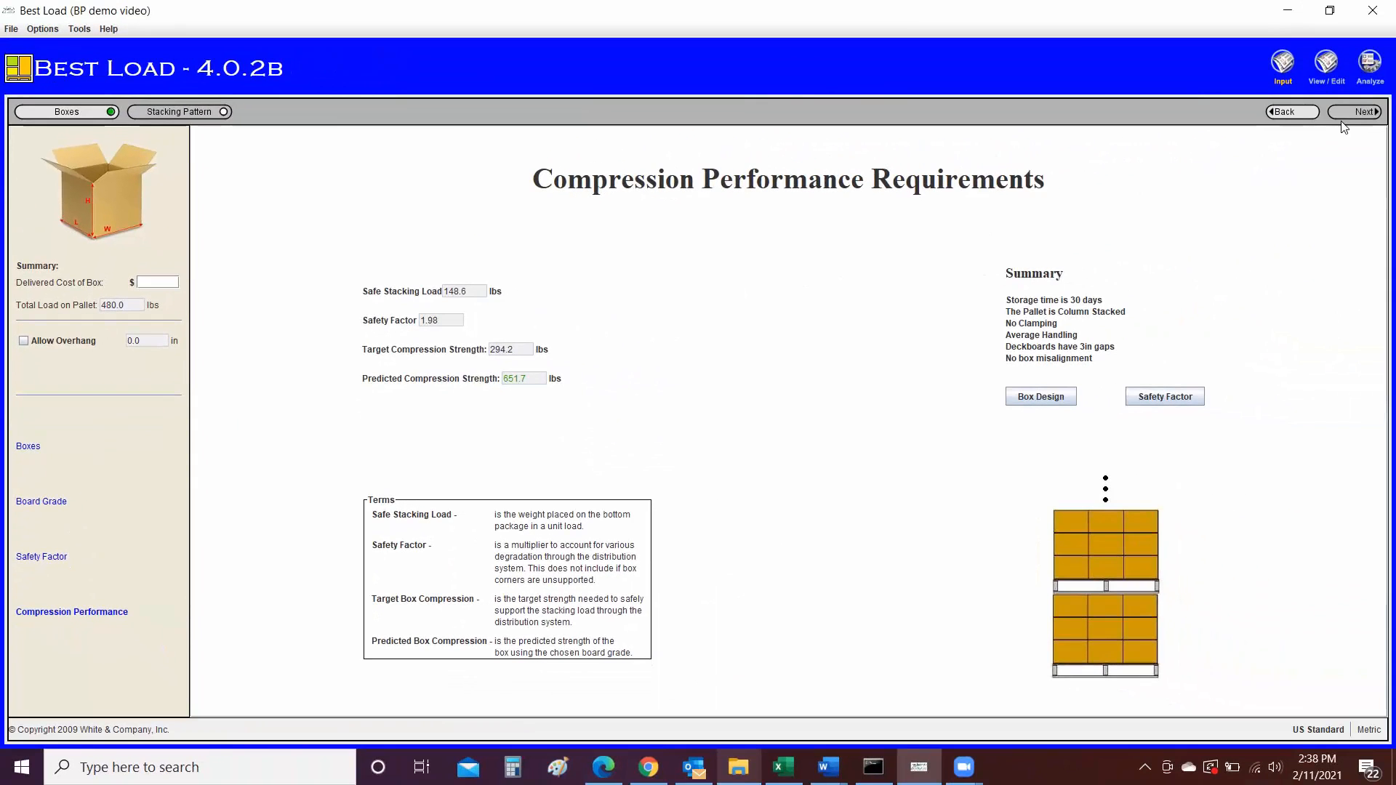
left_click(1350, 115)
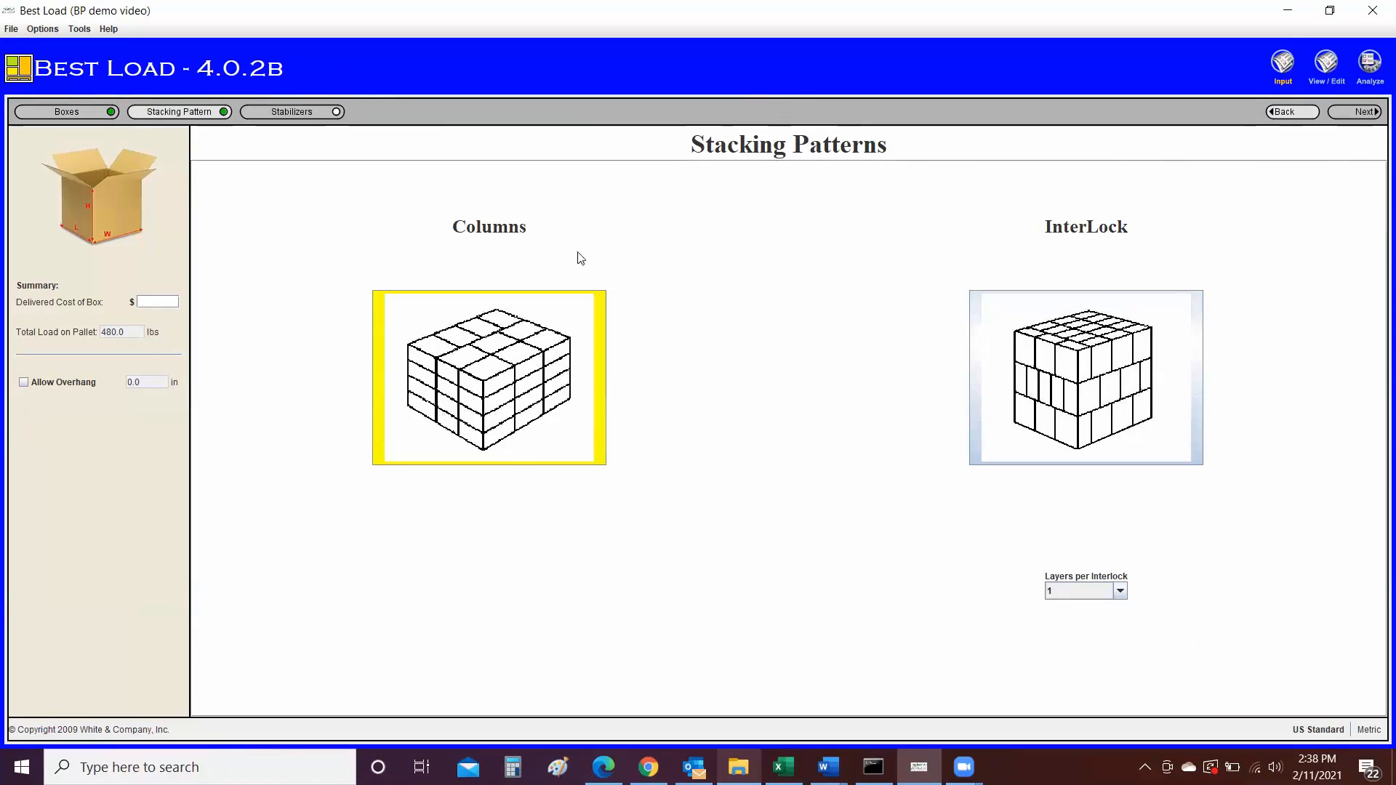
- Try the InterLock stacking pattern with its layers-per-interlock options, and return to the Columns pattern
left_click(1077, 396)
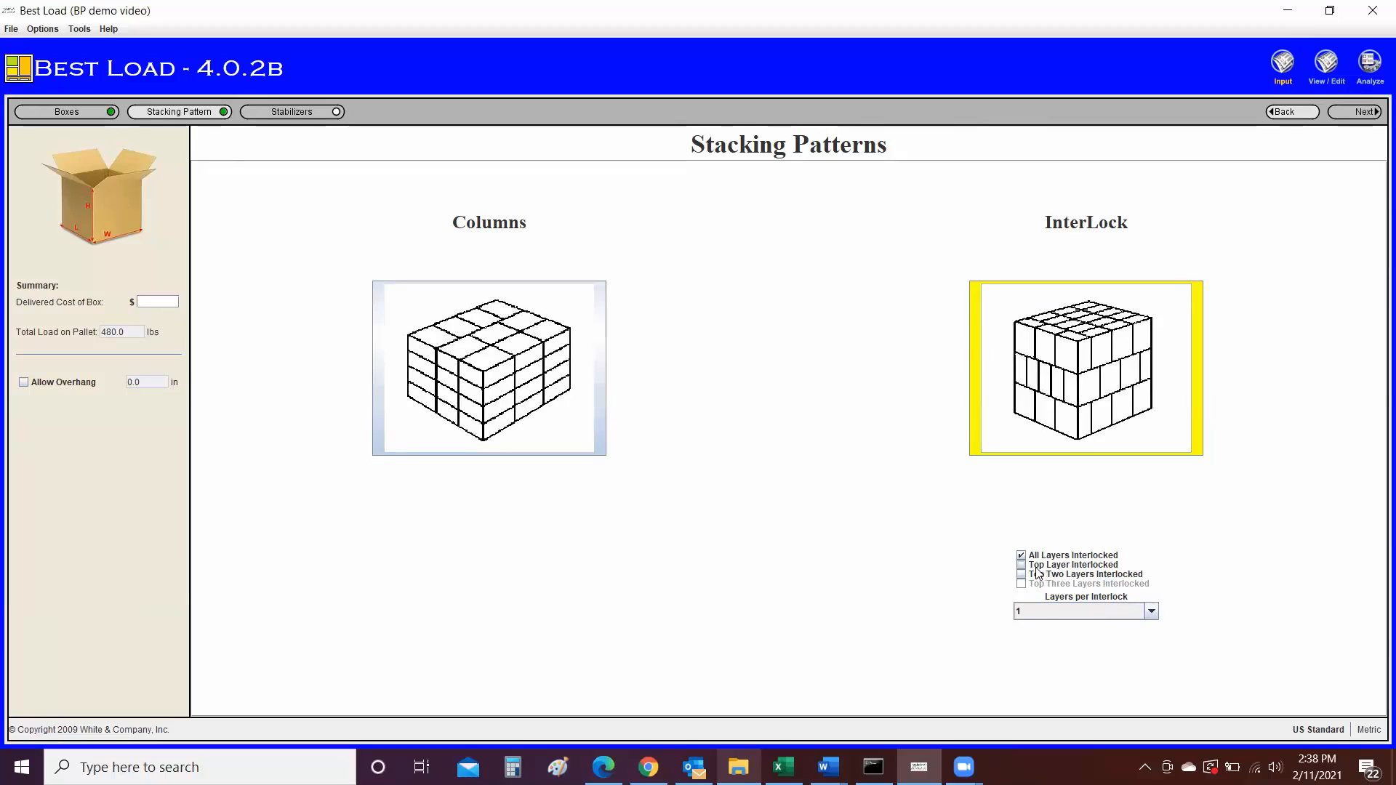
left_click(1152, 613)
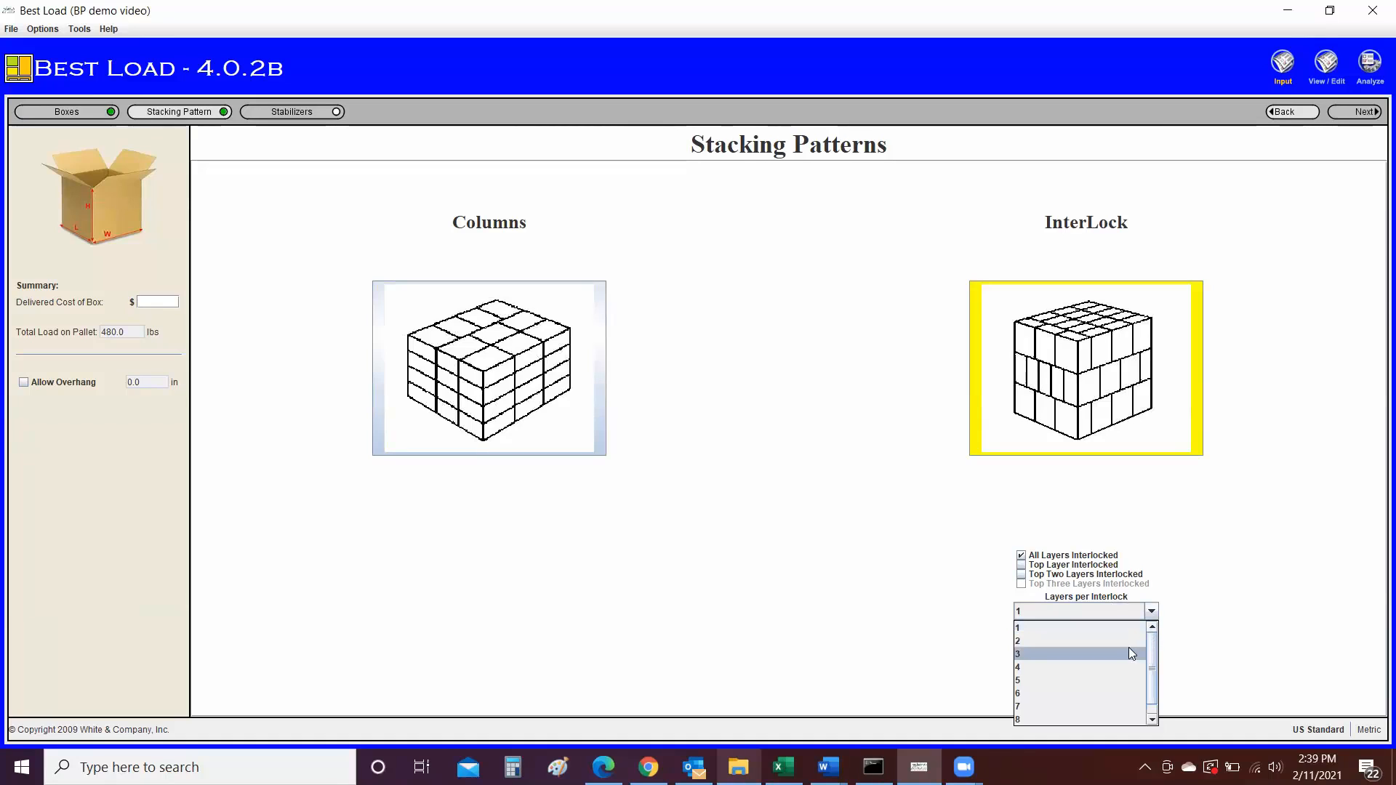
left_click(1185, 577)
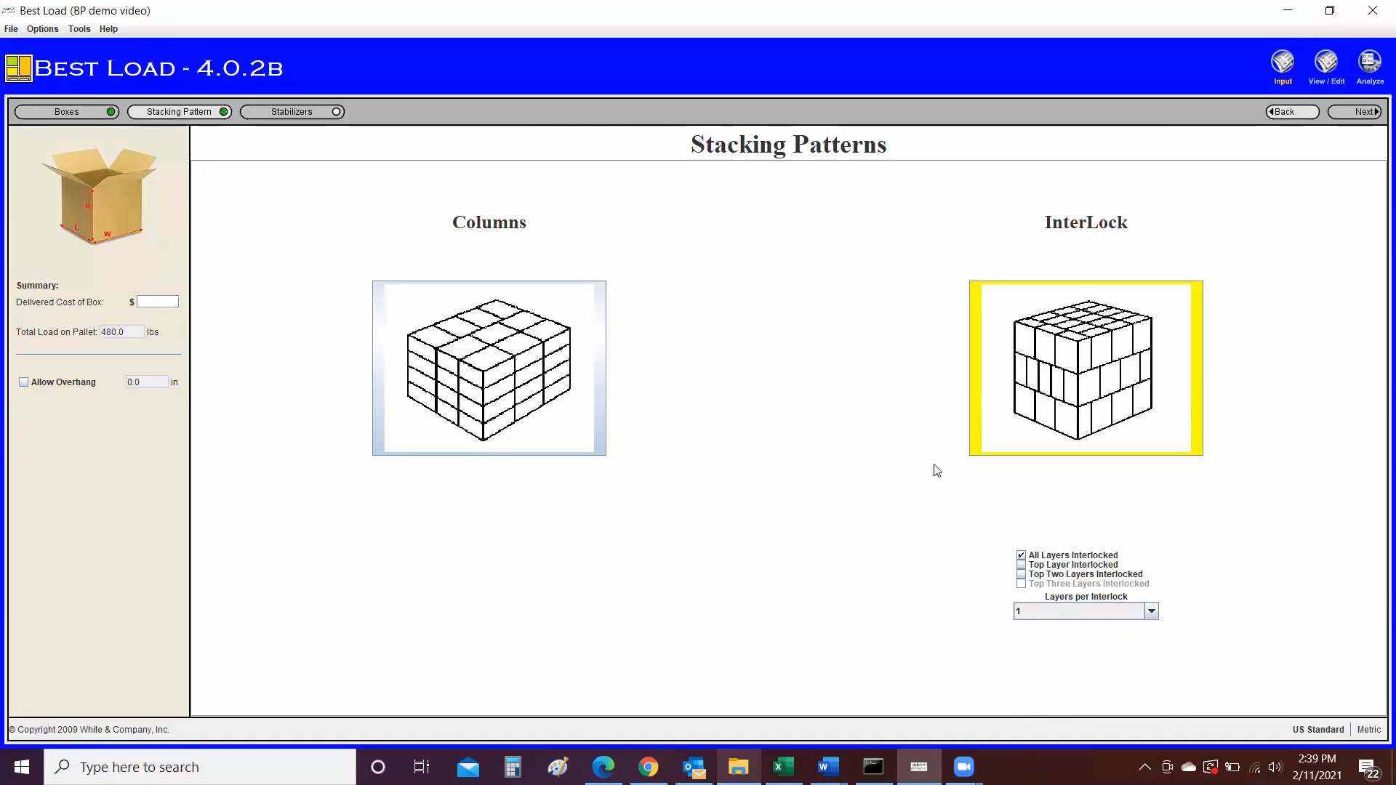
left_click(586, 380)
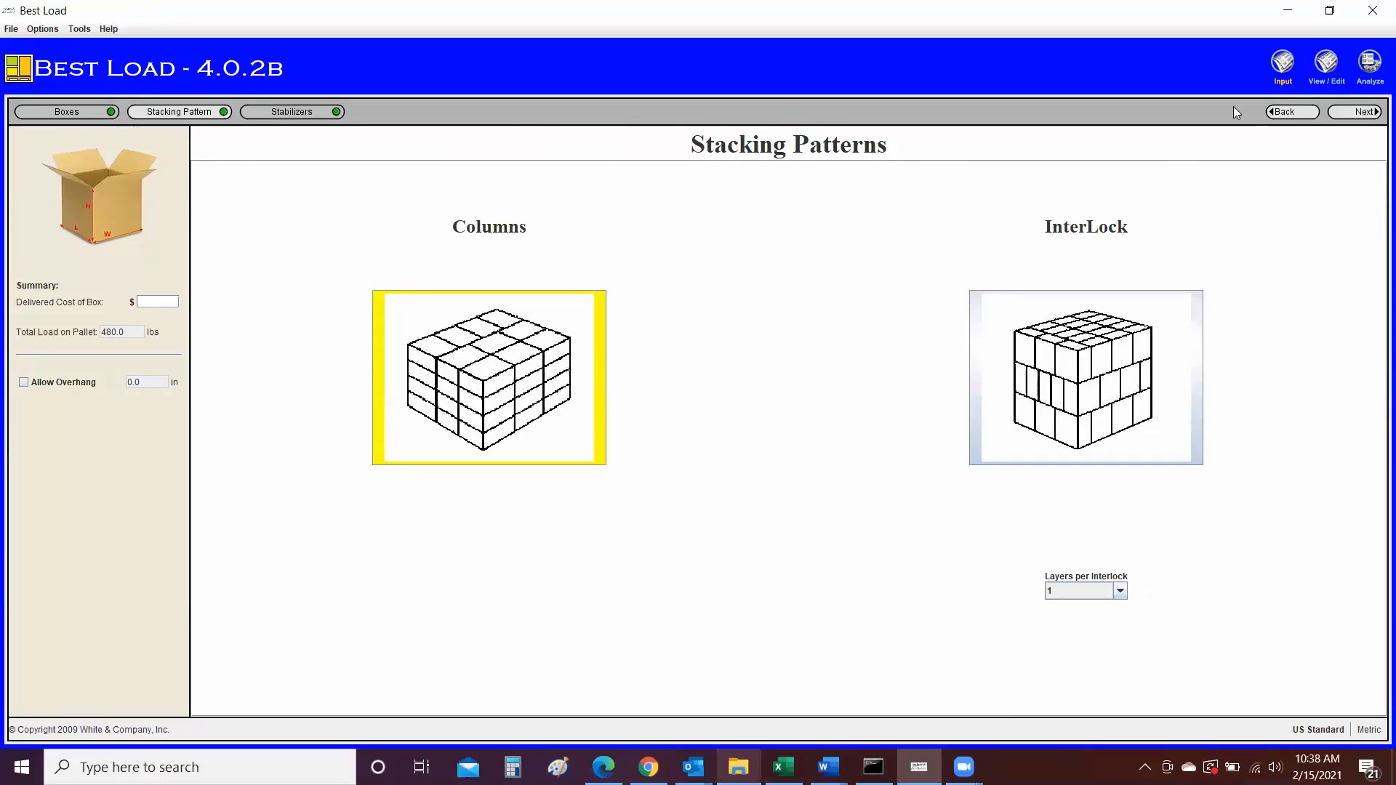
- Continue past the box stacking patterns and open the Pails specifications from the packaging types
left_click(1354, 113)
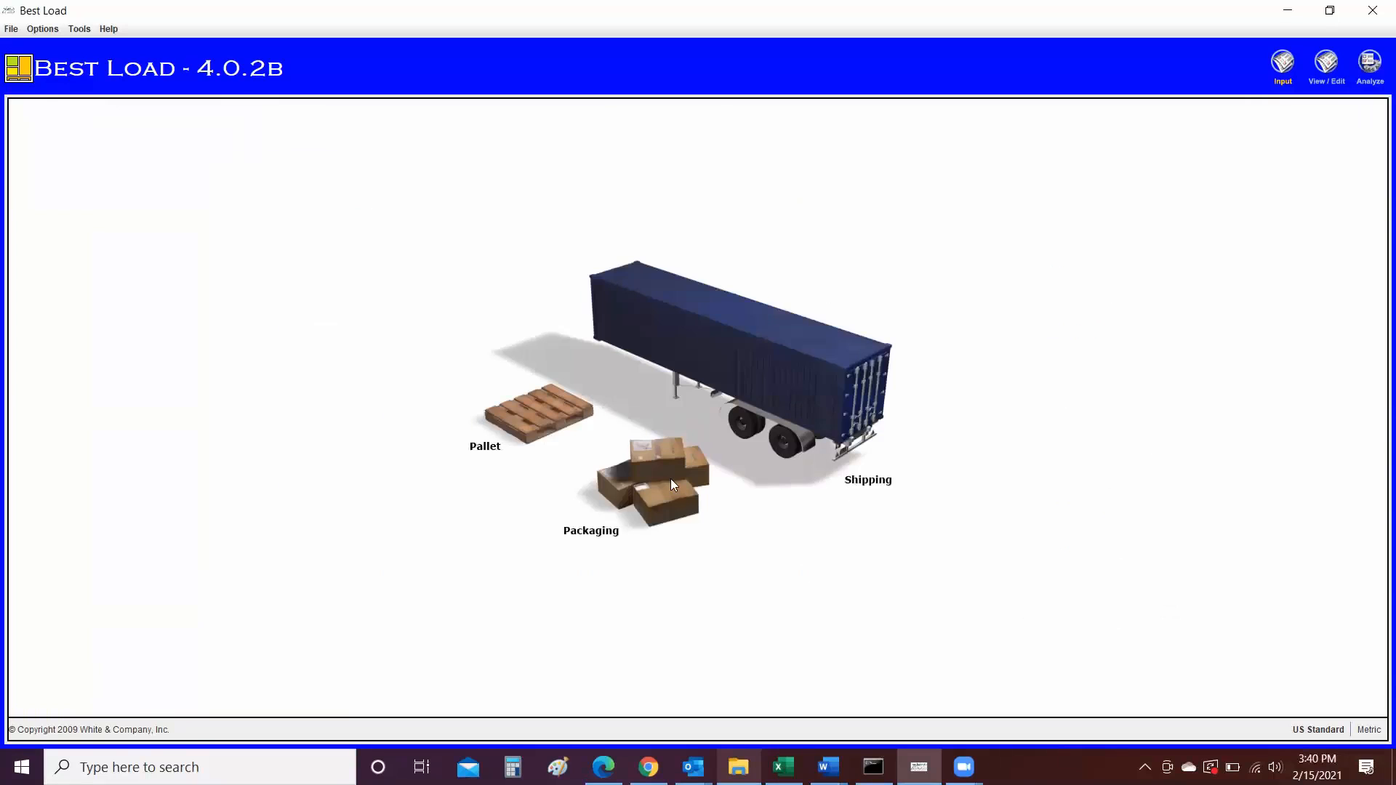
left_click(672, 479)
left_click(554, 405)
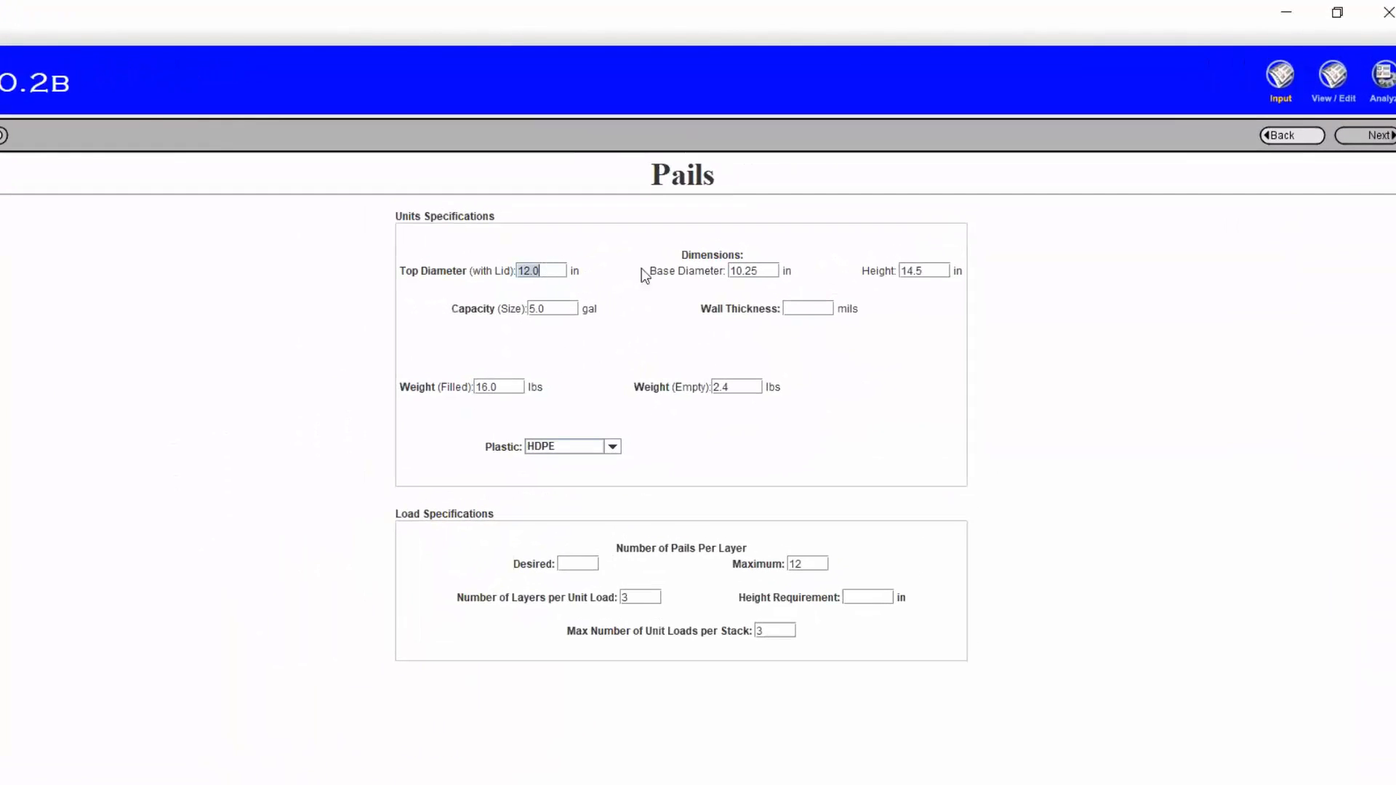
- Review the pail's base diameter, capacity, filled weight and plastic options, and continue through the load stabilizers
left_click(773, 266)
left_click(570, 310)
left_click(512, 386)
left_click(612, 448)
left_click(611, 448)
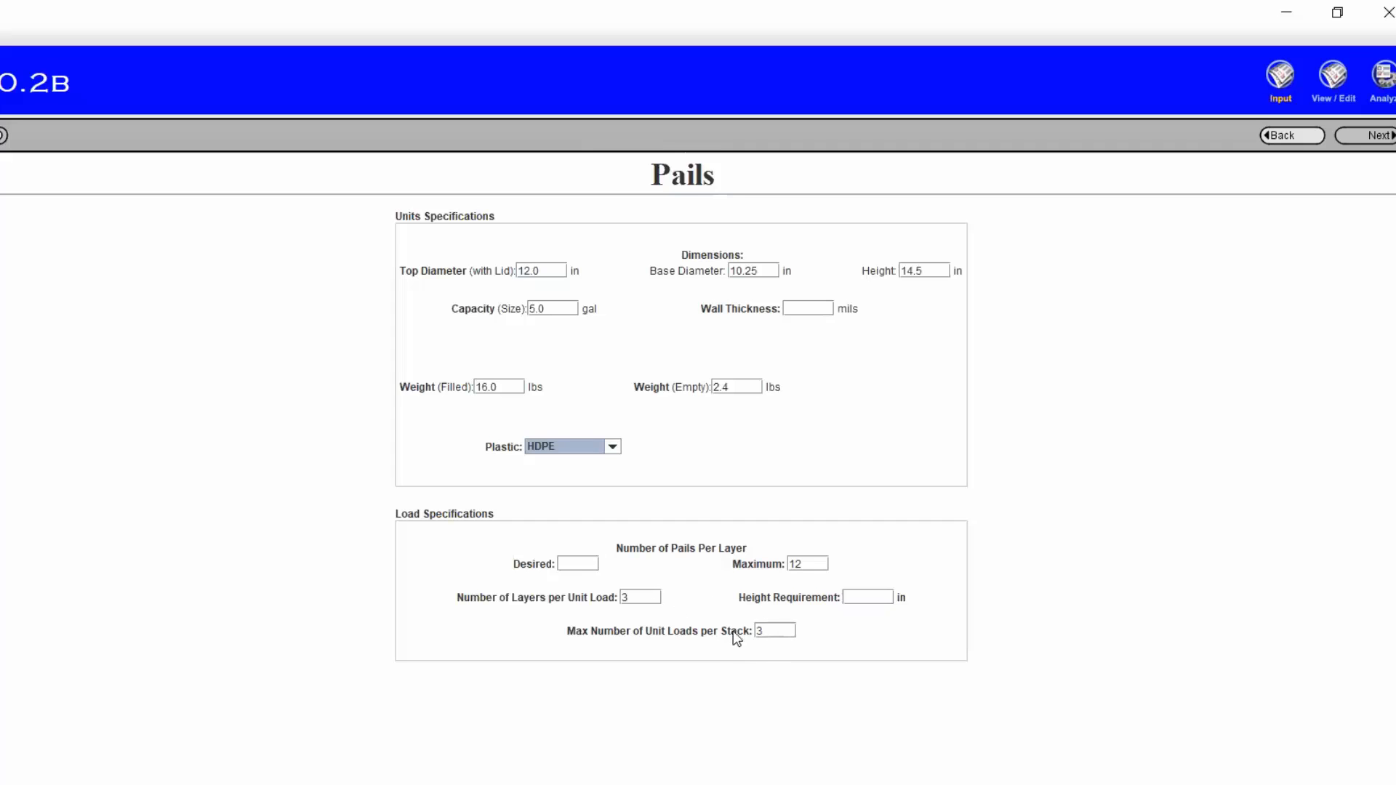
left_click(1354, 138)
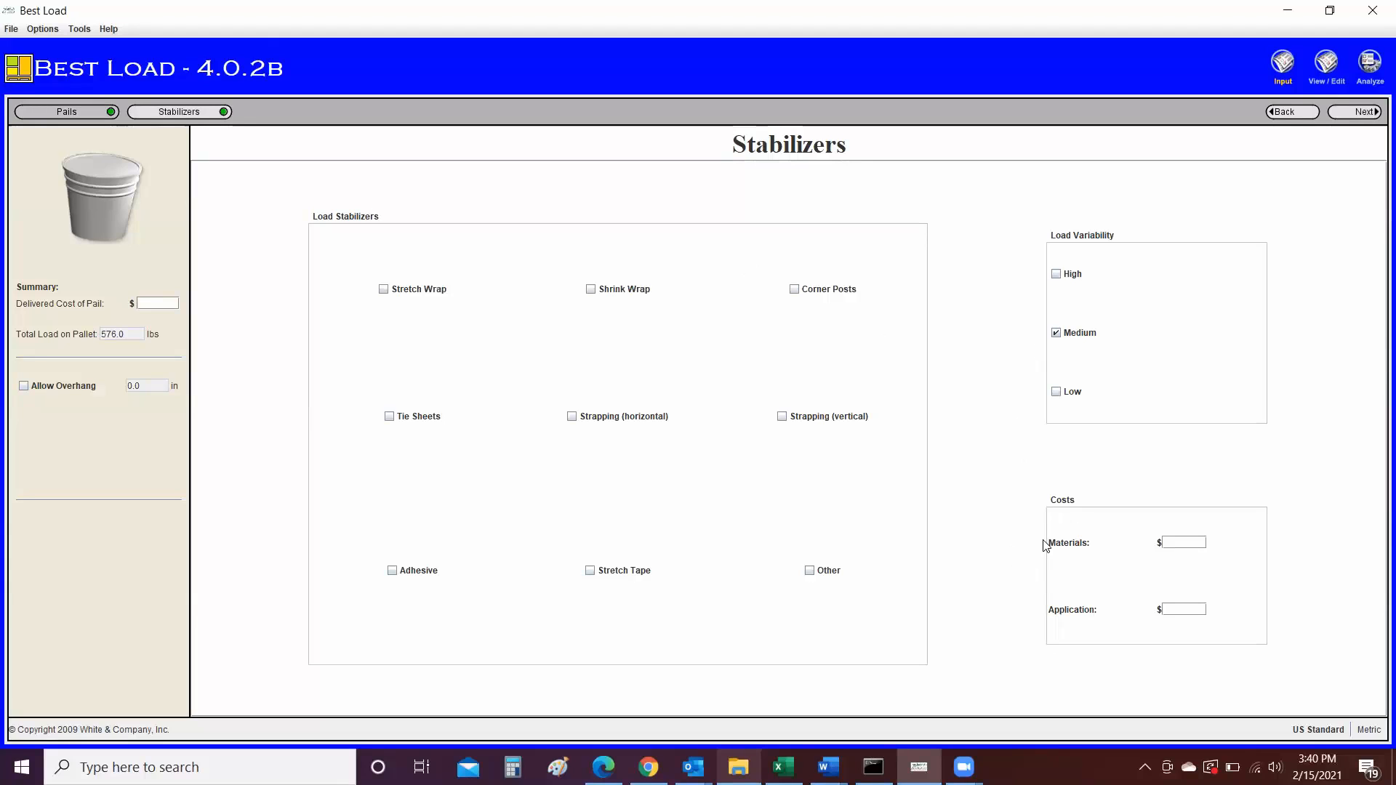
left_click(1353, 115)
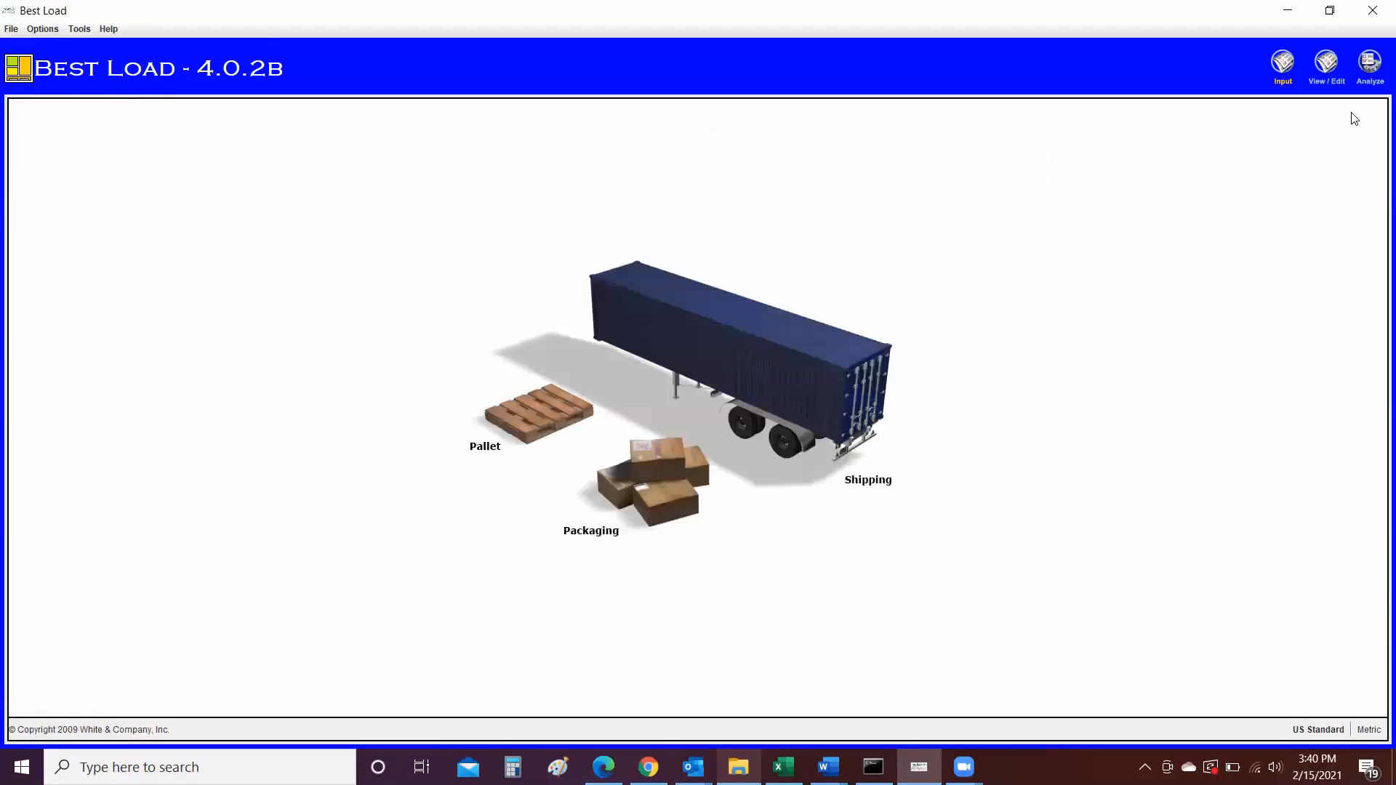
- Open the General packaging type, look over its package length and width, and finish the packaging input
left_click(670, 471)
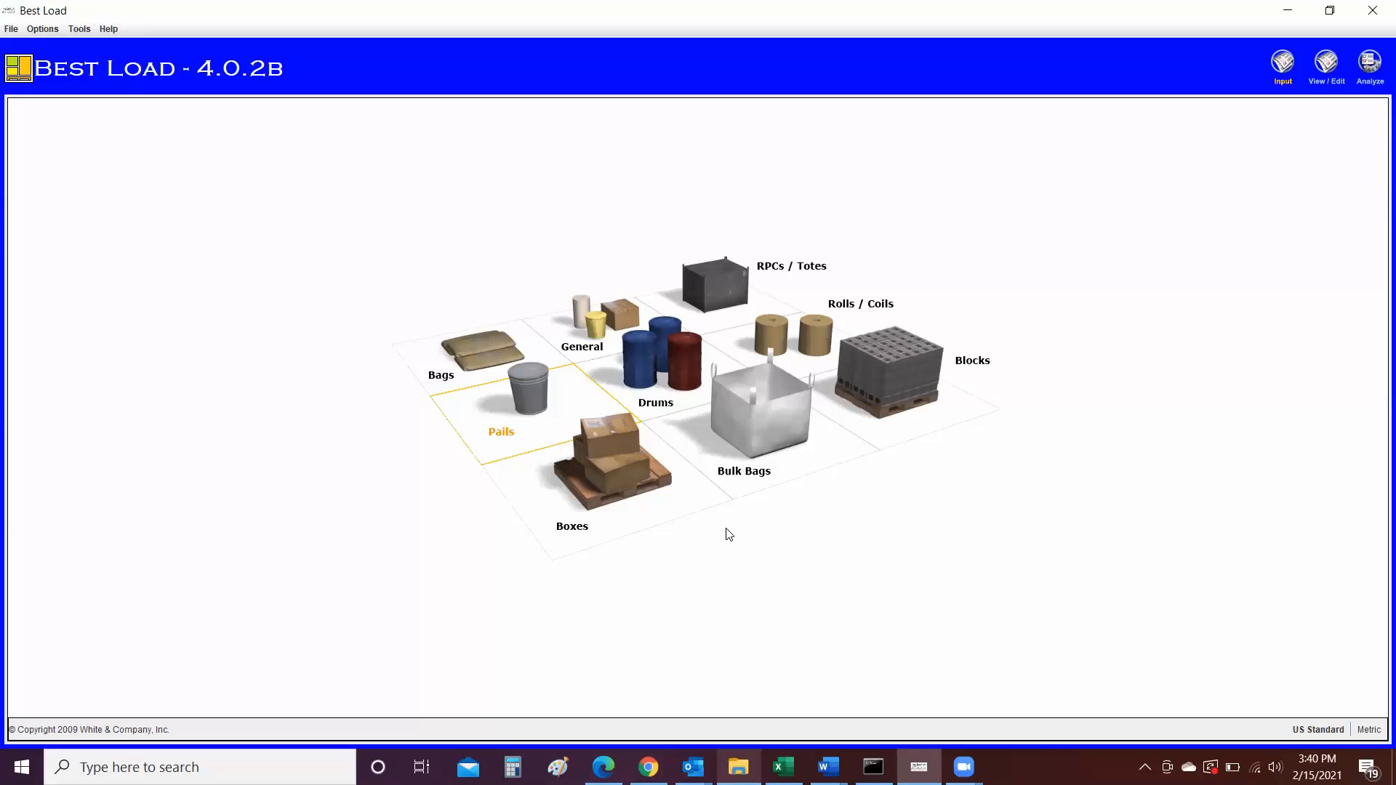
left_click(600, 316)
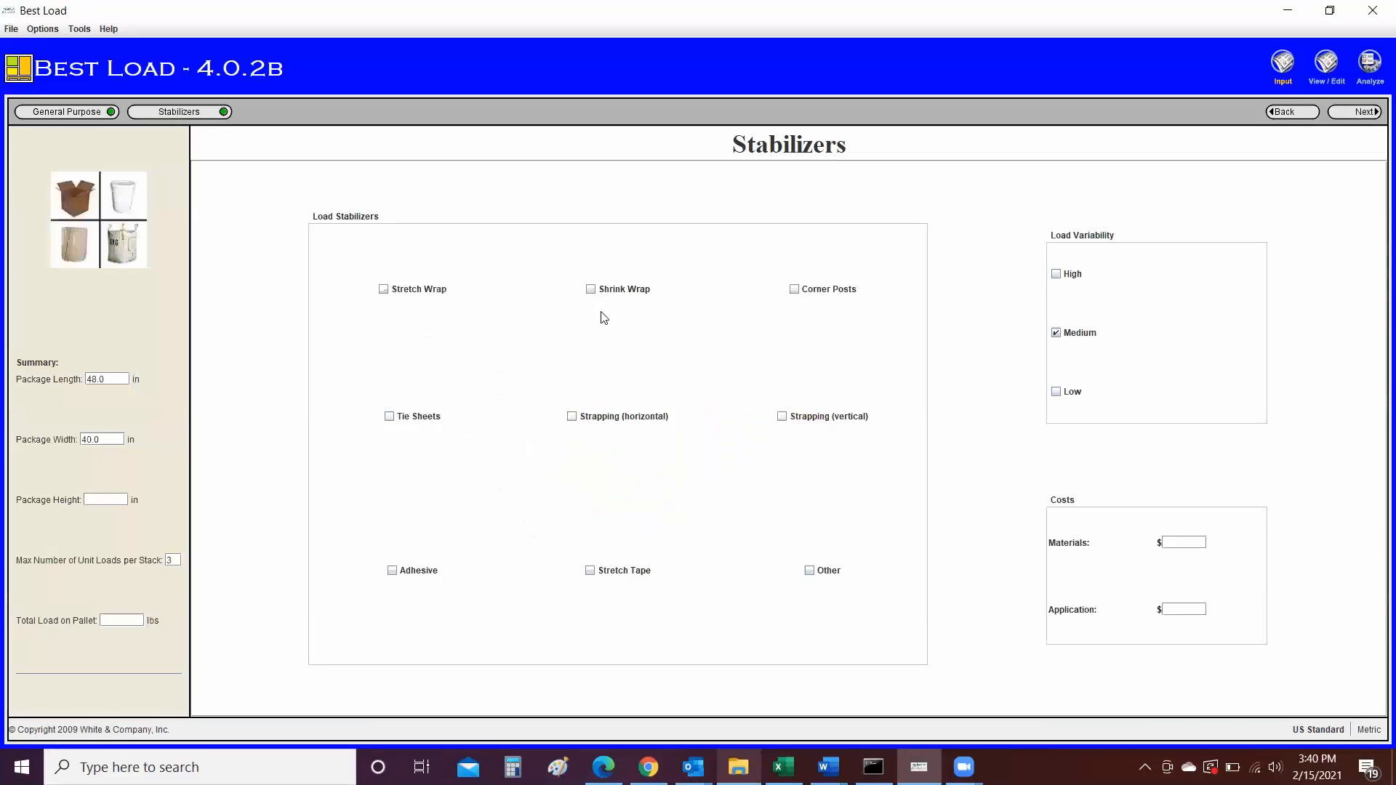
double_click(99, 380)
double_click(112, 438)
left_click(1351, 112)
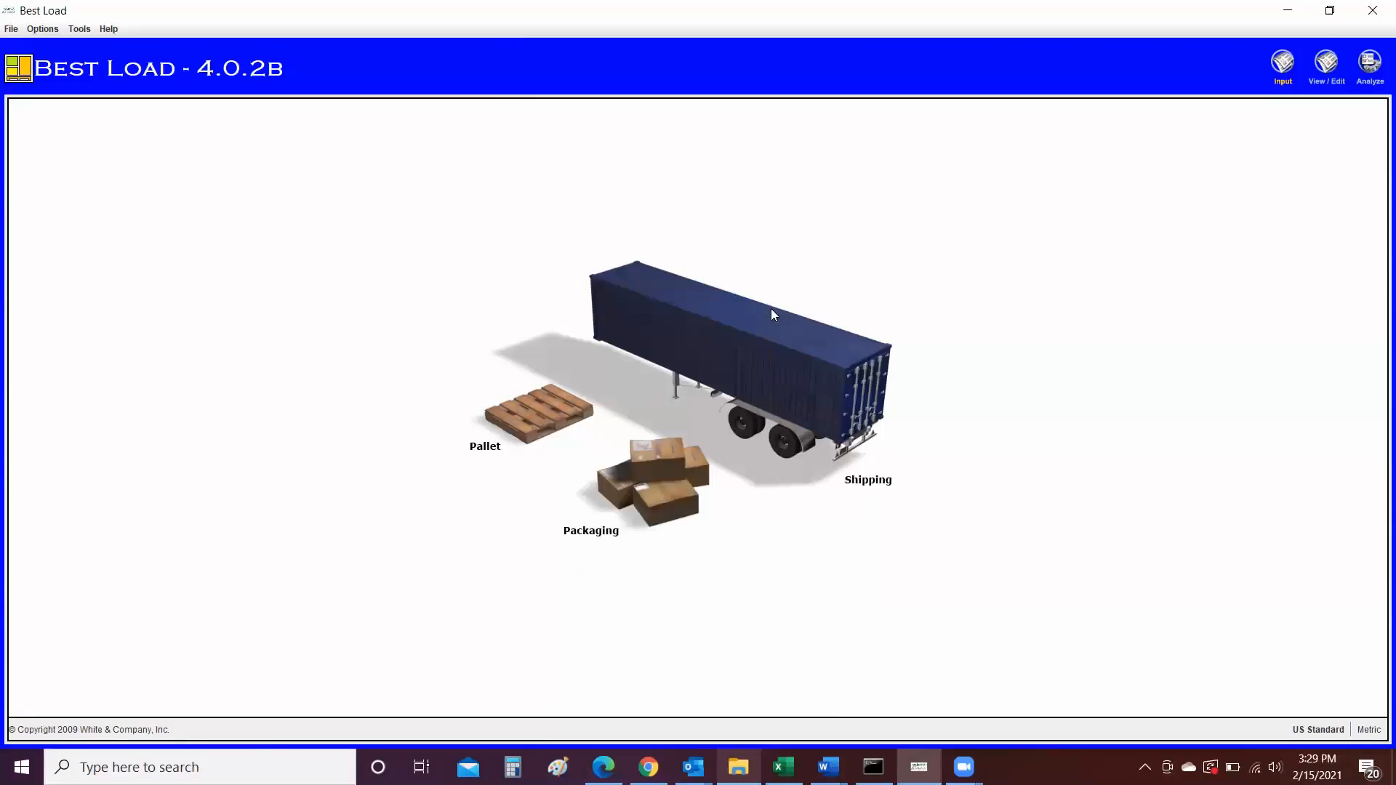
- Set the shipping mode to a 53'x102"x13'6" truck trailer, check its load limit, and continue to the shipping load layouts
left_click(752, 341)
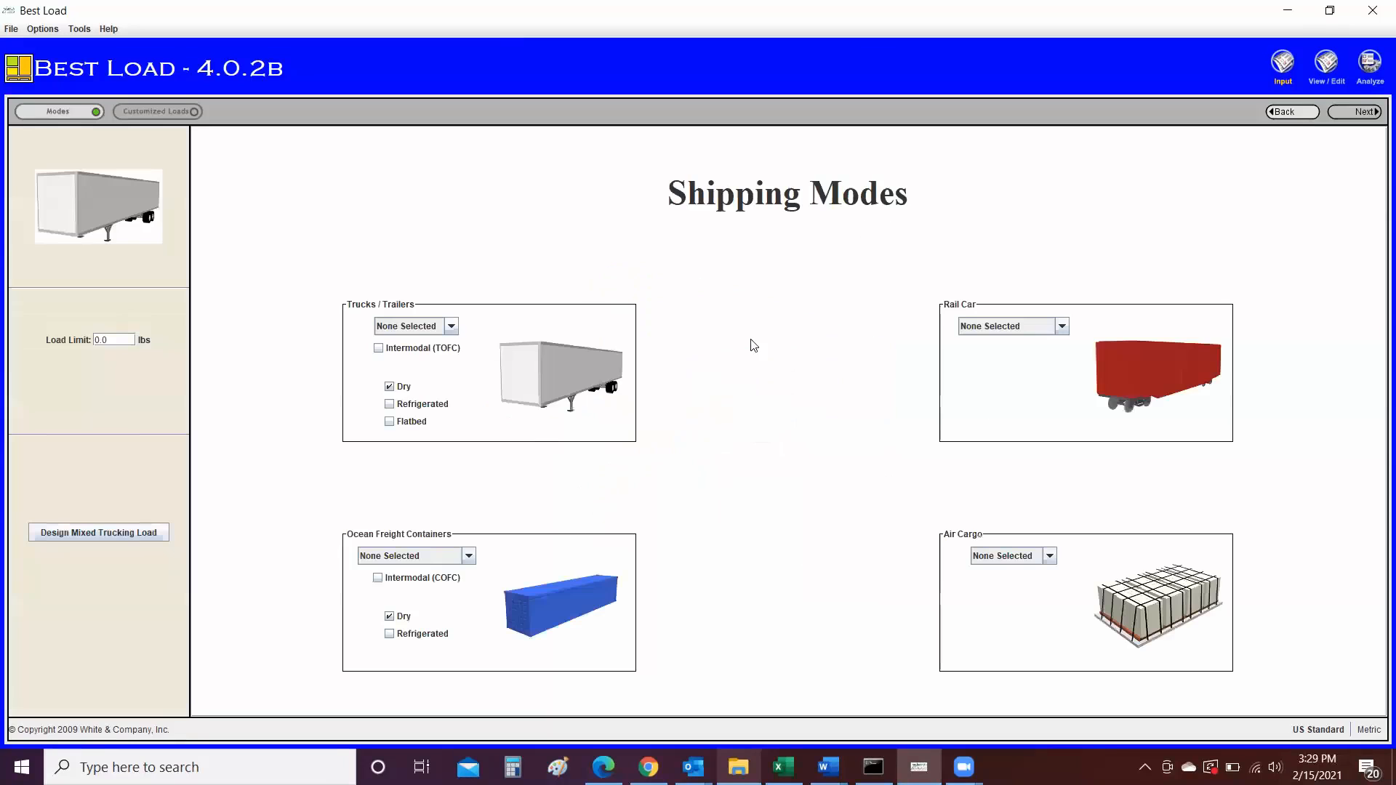
left_click(450, 326)
left_click_drag(451, 367, 452, 428)
left_click(436, 434)
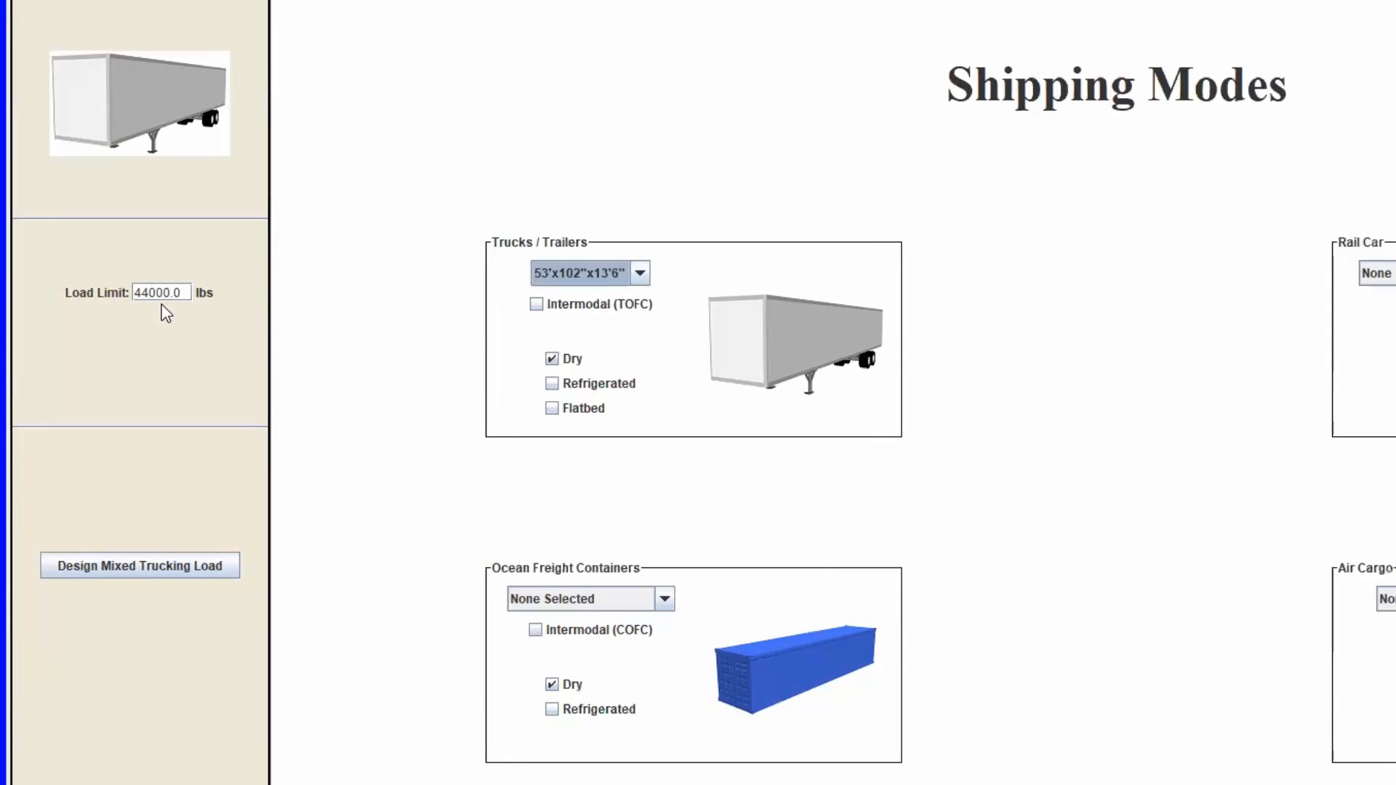
double_click(182, 294)
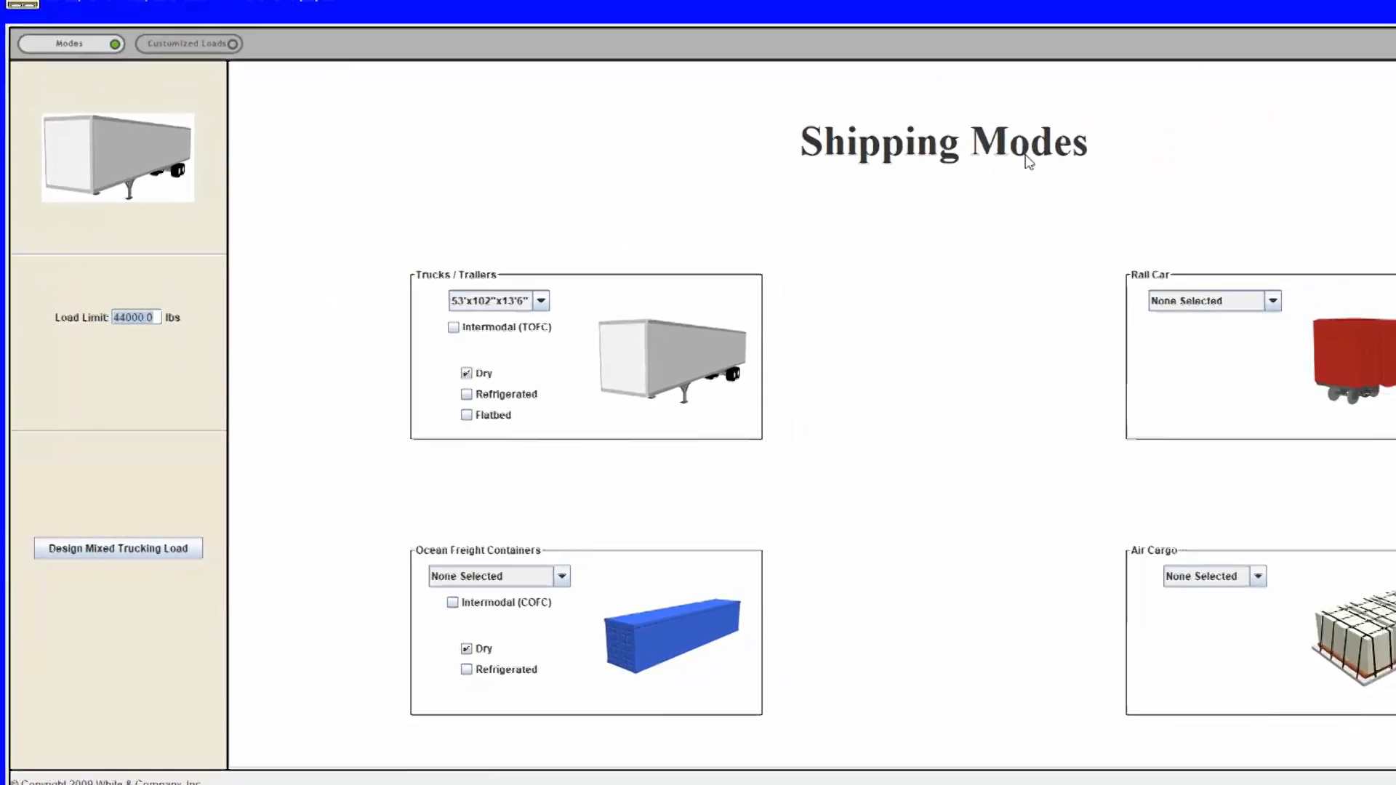
left_click(1395, 45)
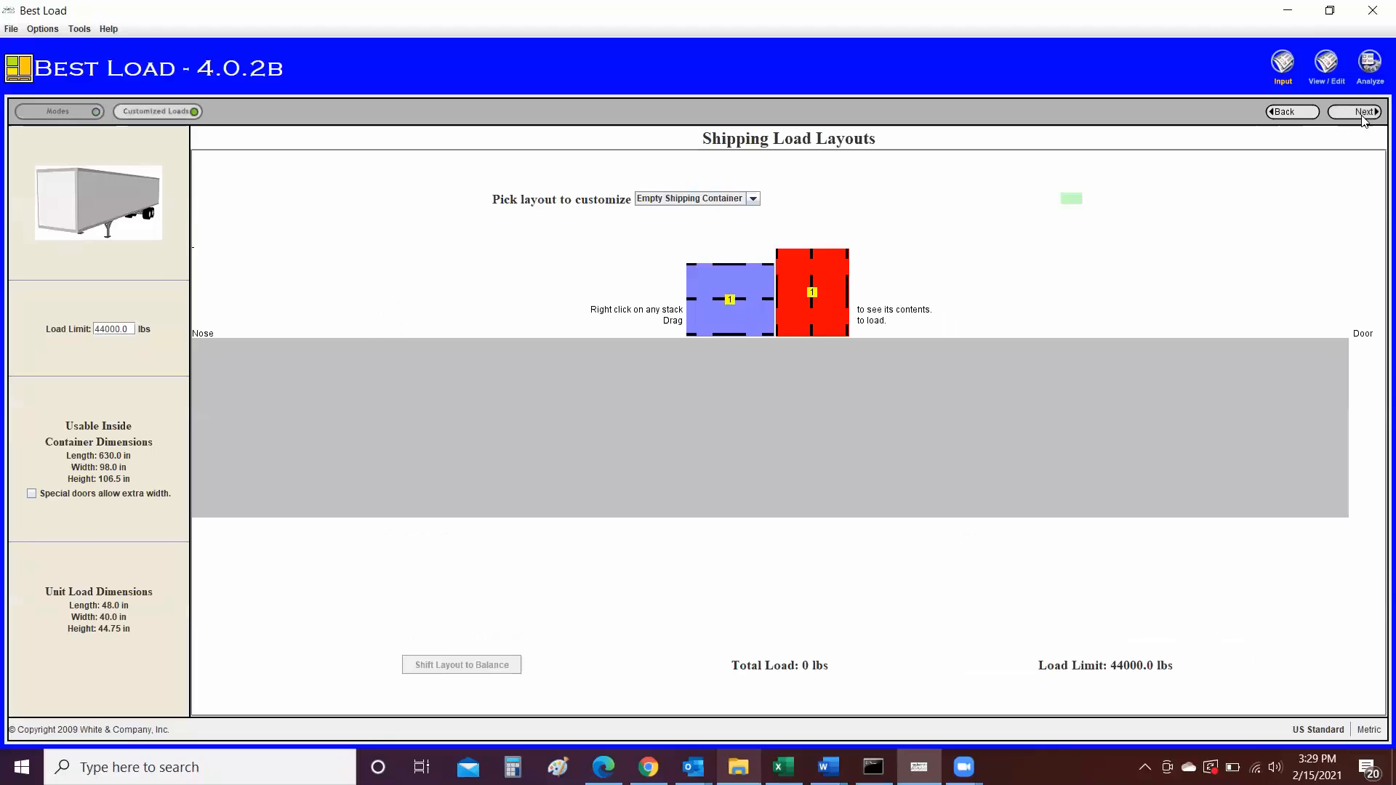
- Compare the preset trailer load layouts A1, A2, A3 and A4
left_click(754, 201)
left_click(718, 226)
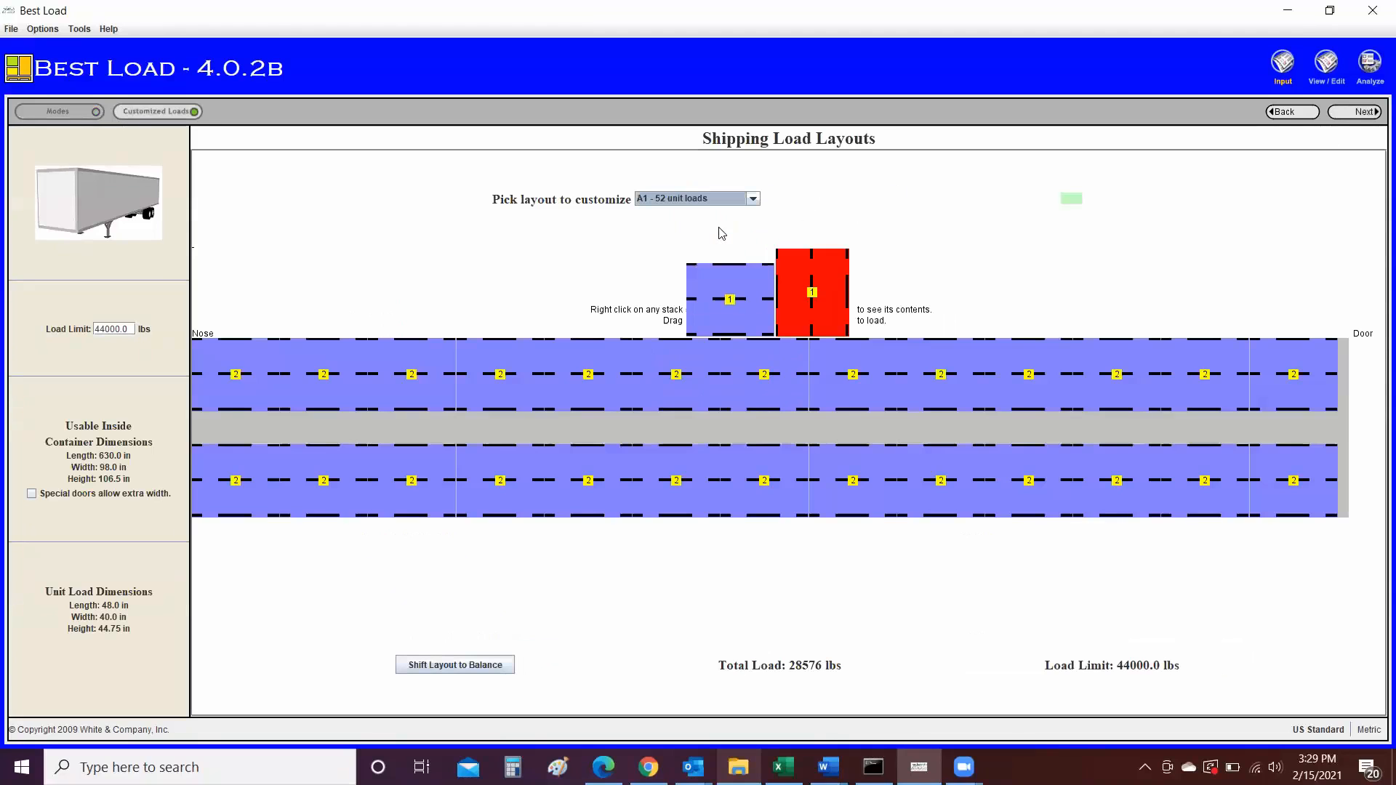
left_click(754, 200)
left_click(721, 237)
left_click(751, 203)
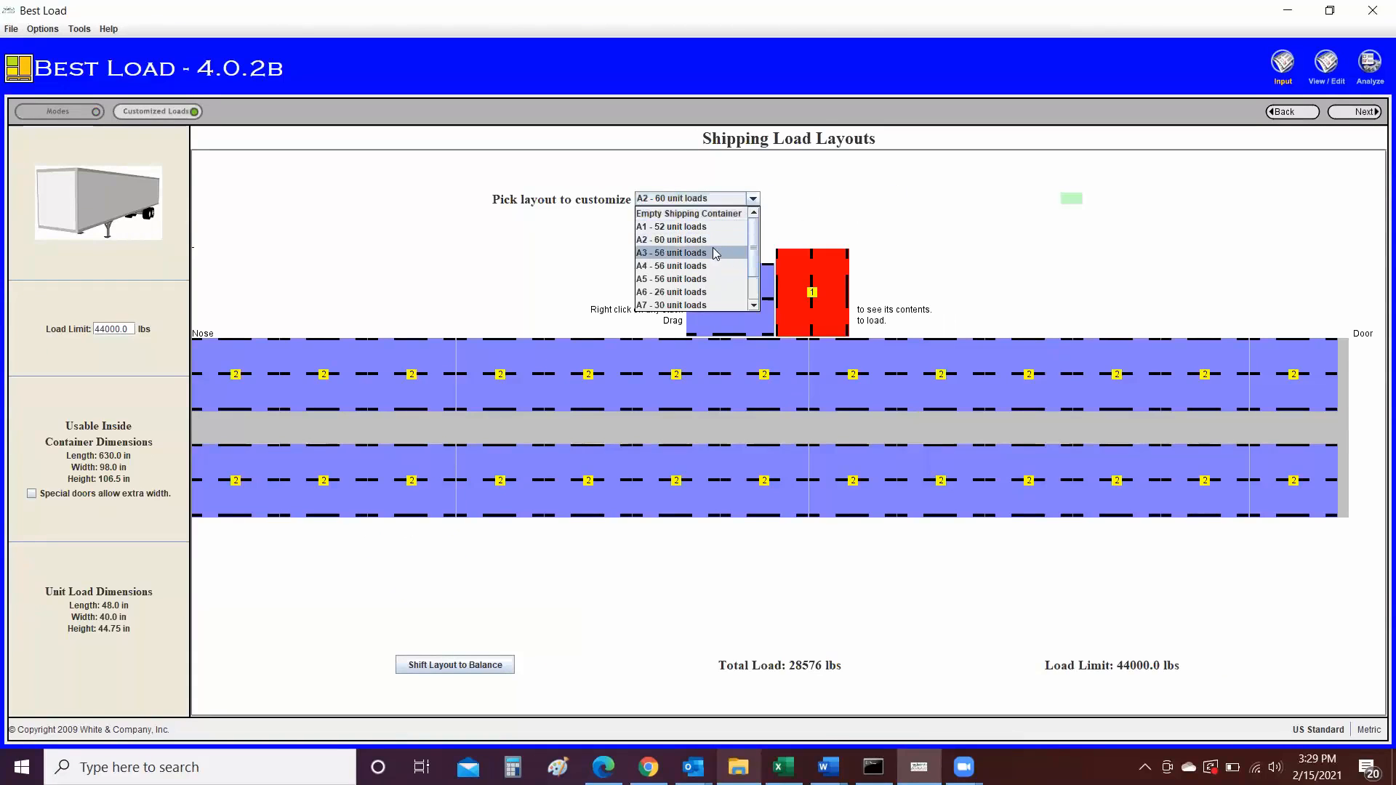
left_click(713, 247)
left_click(752, 204)
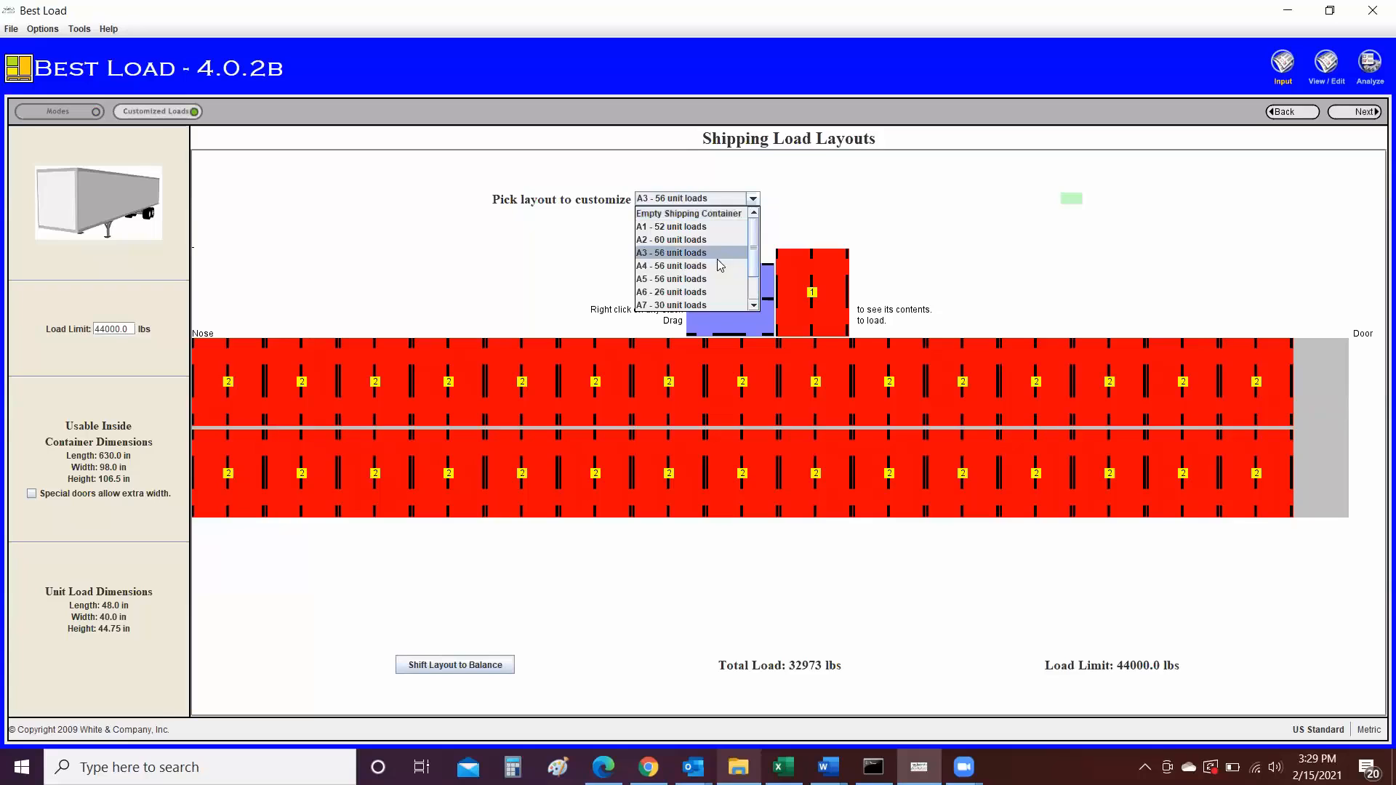
left_click(717, 263)
left_click(753, 202)
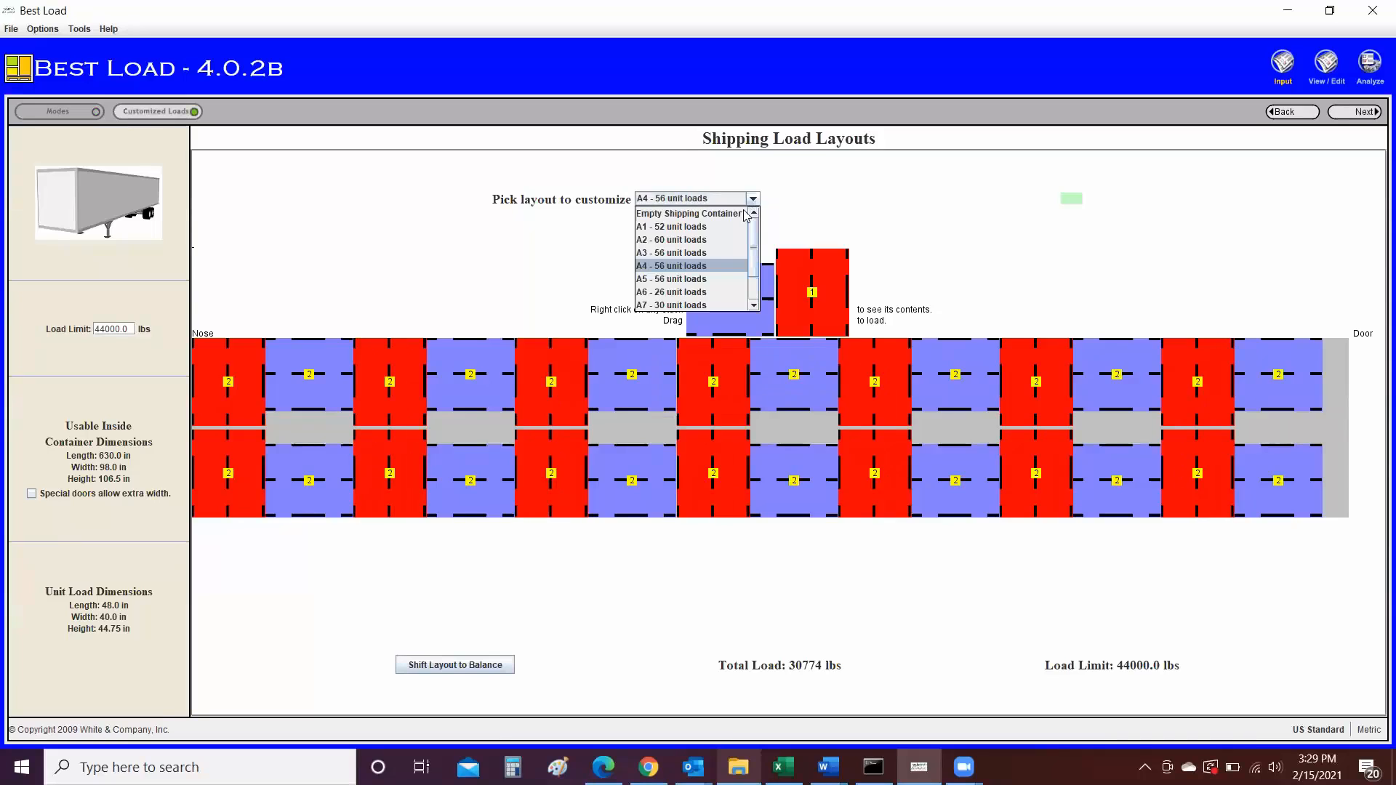
- Place one stack of each orientation at the nose of the empty container, raise both to two unit loads high, and clear the layout
left_click(742, 214)
left_click_drag(718, 314, 199, 370)
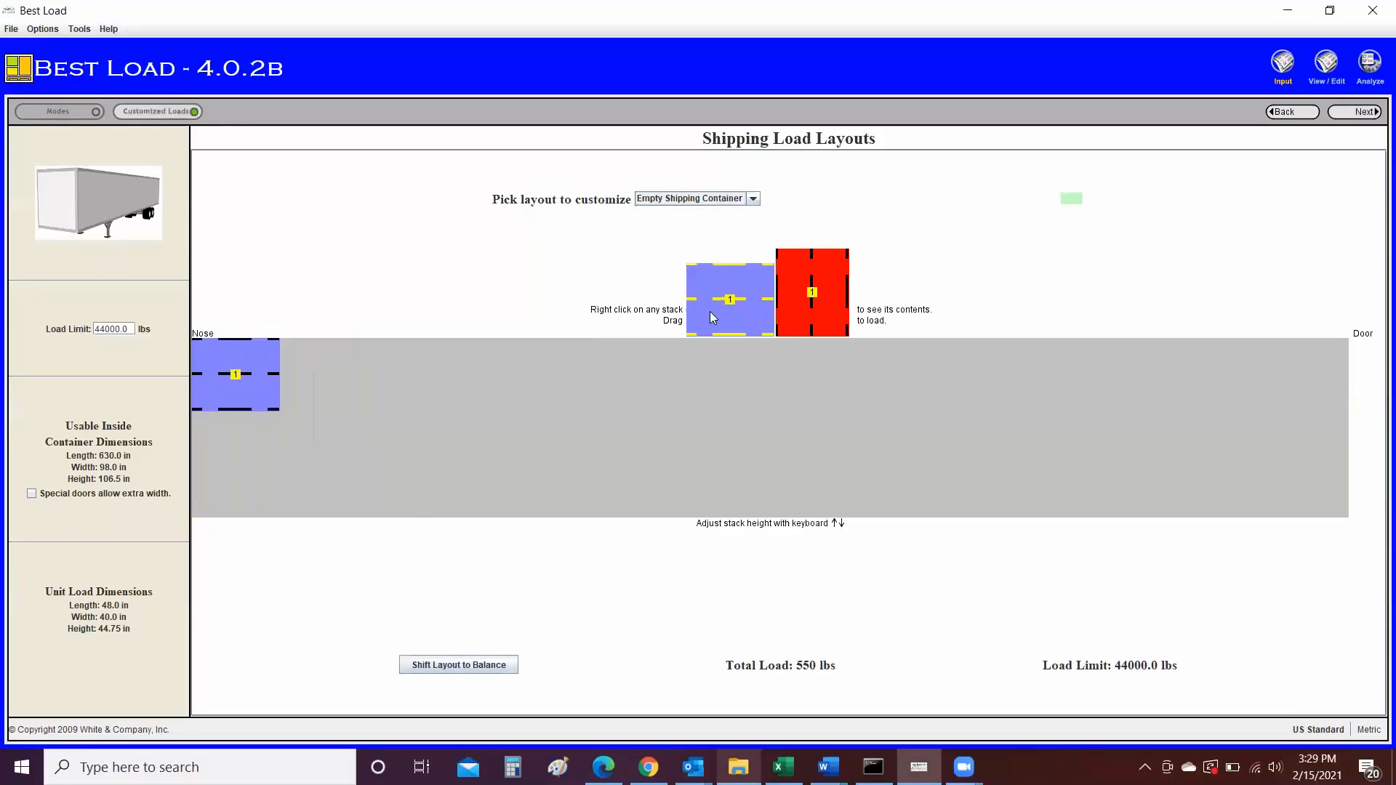
left_click_drag(794, 309, 199, 493)
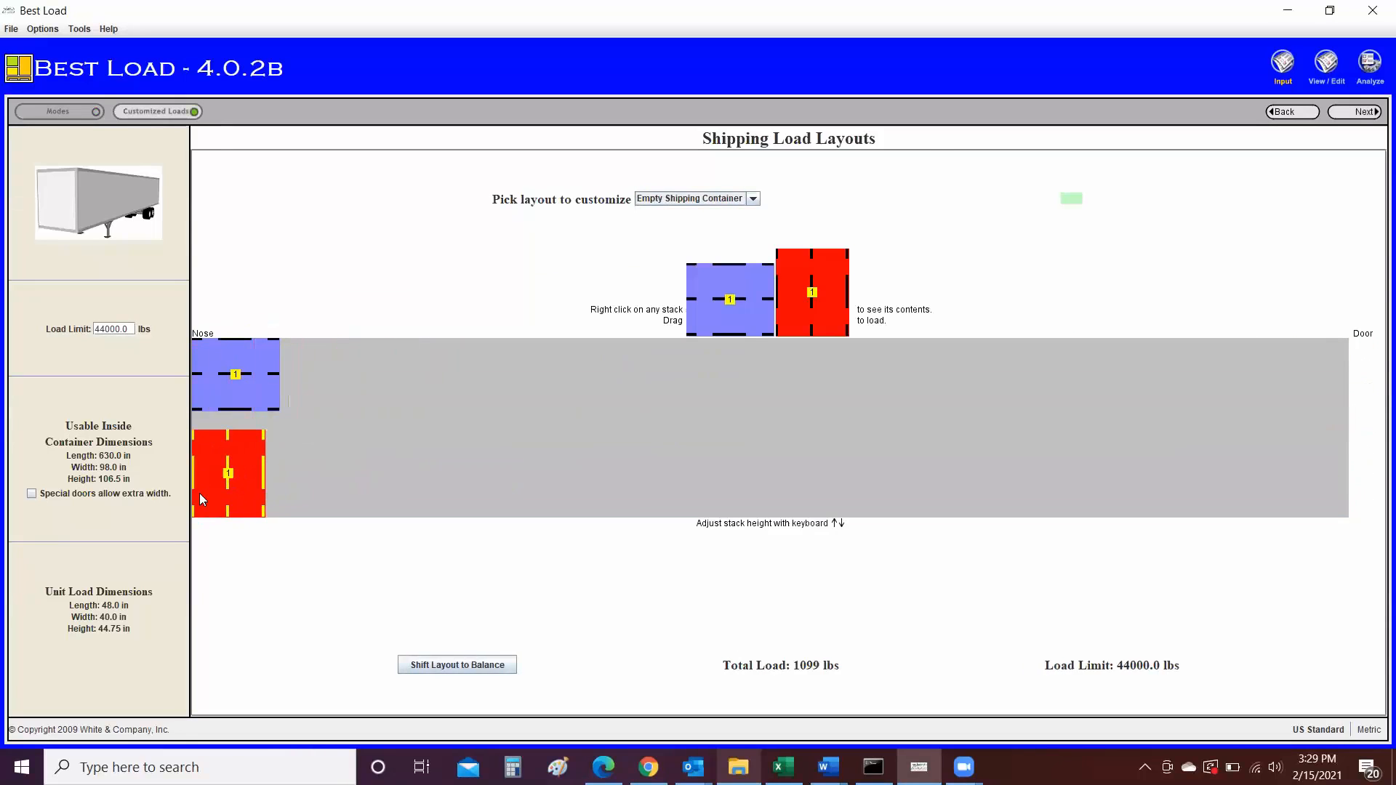
left_click(219, 394)
left_click(242, 455)
key("Up")
left_click(754, 201)
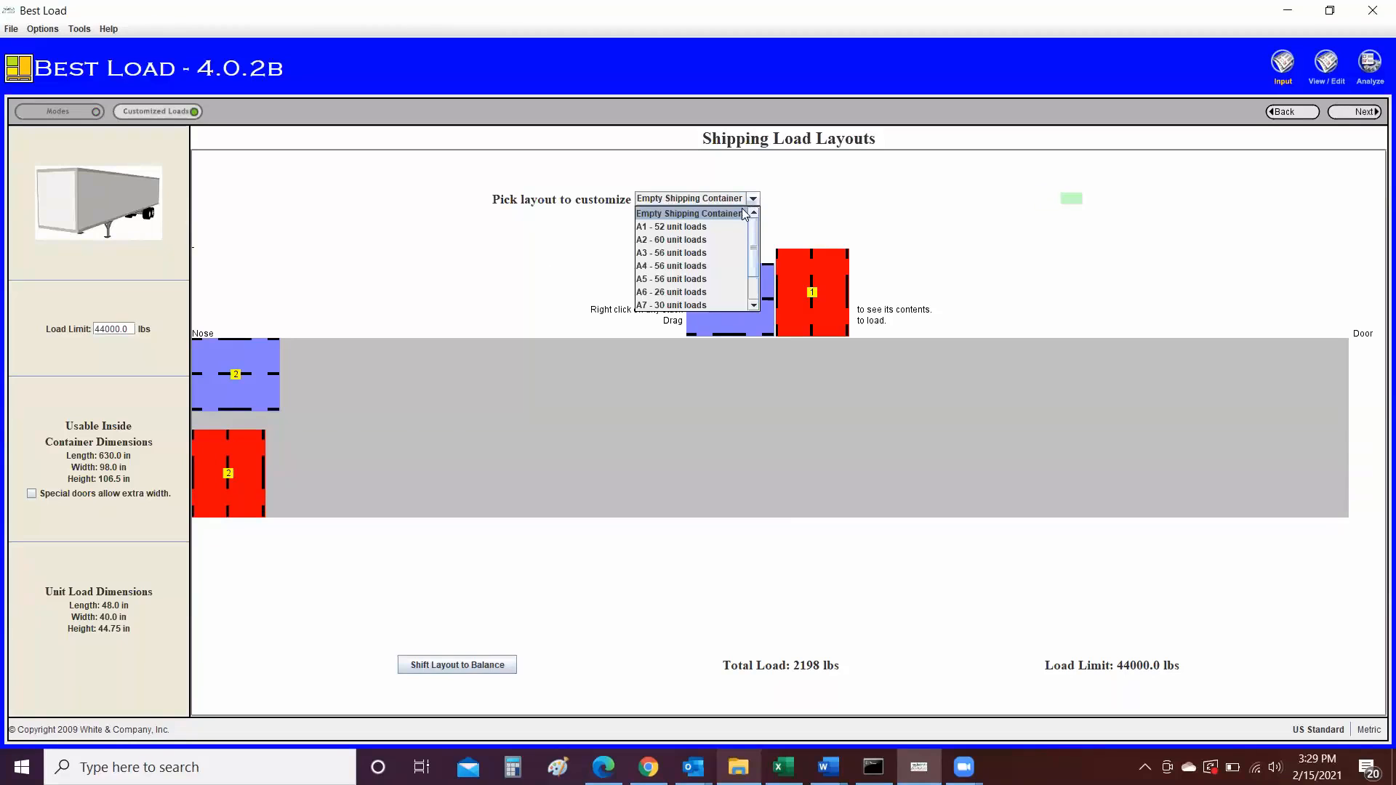
left_click(737, 211)
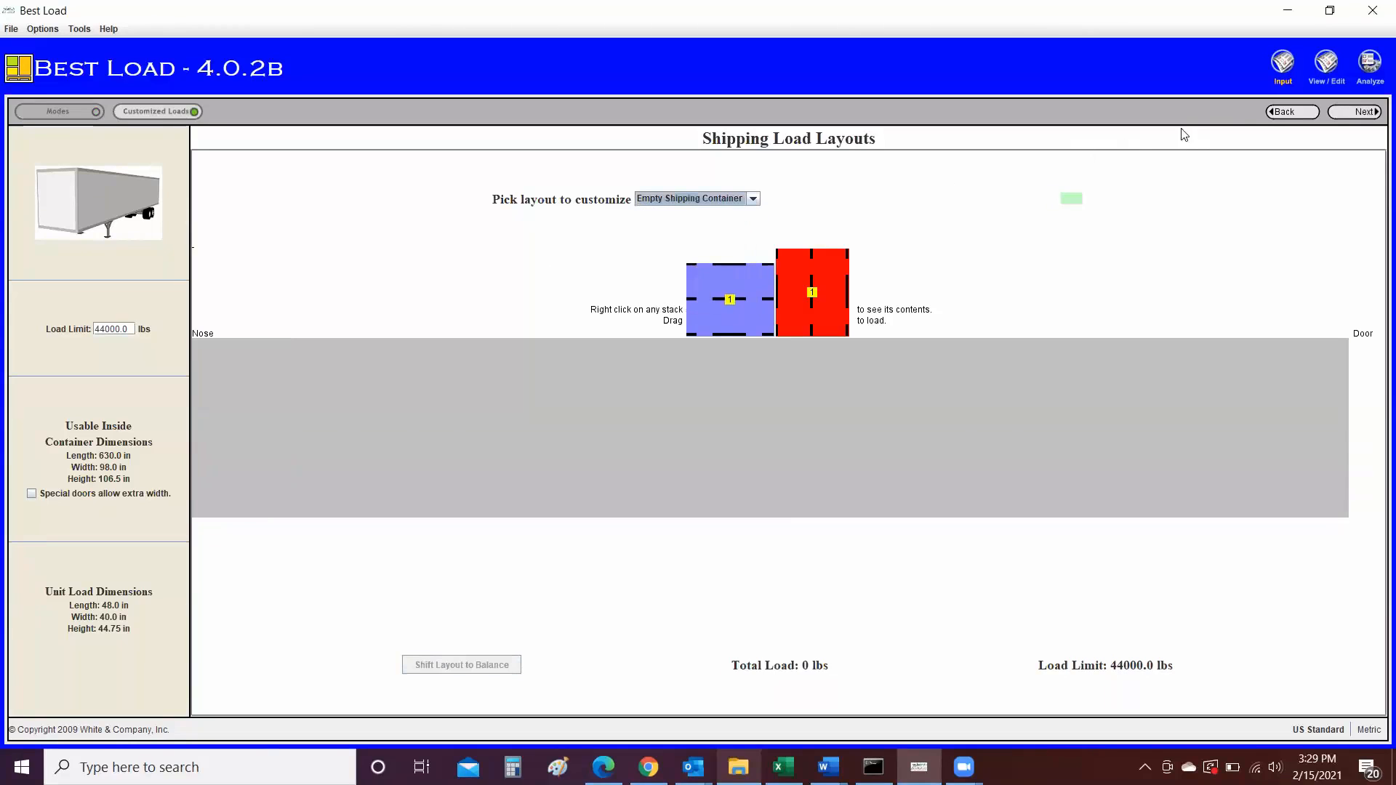
- Start a mixed trucking load design, select the 53'x102"x13'6" trailer, and continue to its layout
left_click(1283, 113)
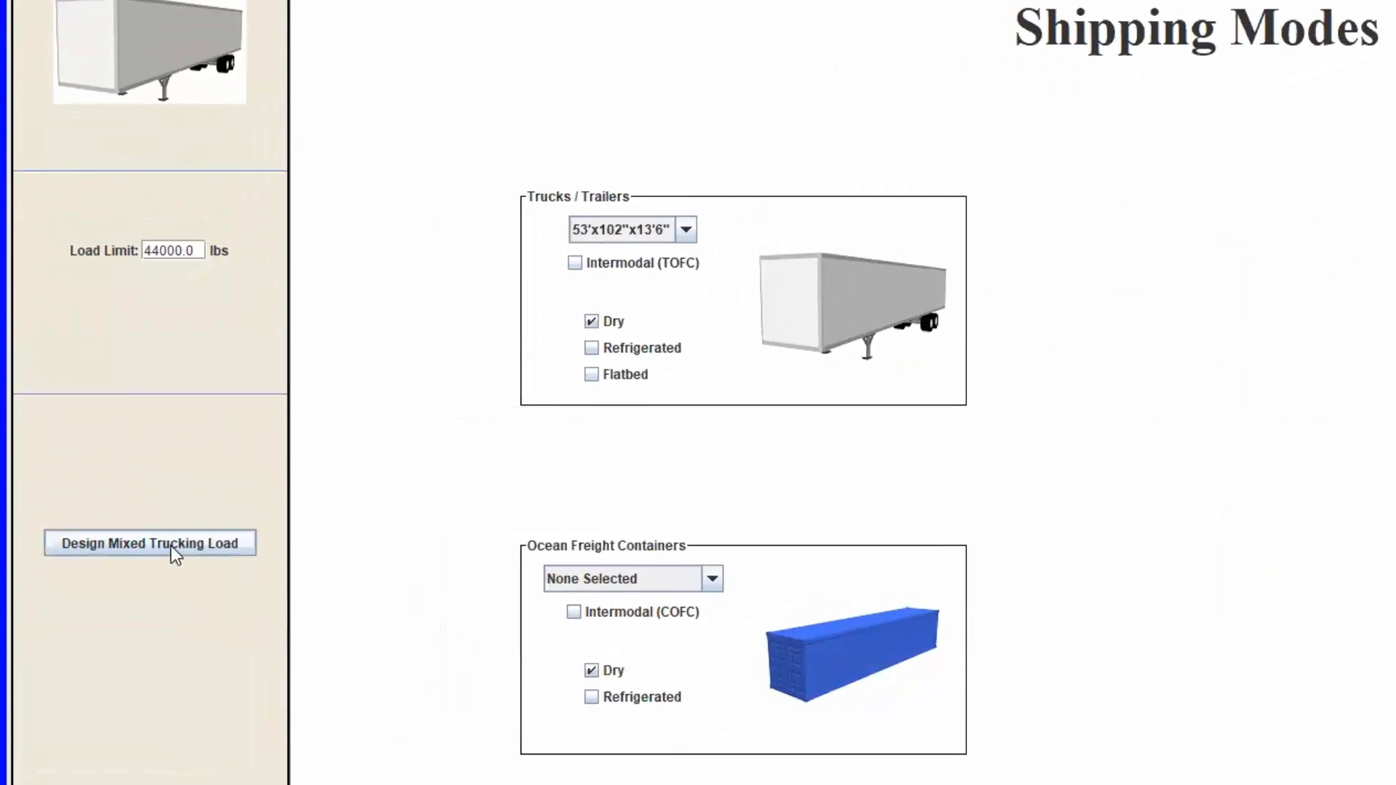
left_click(172, 548)
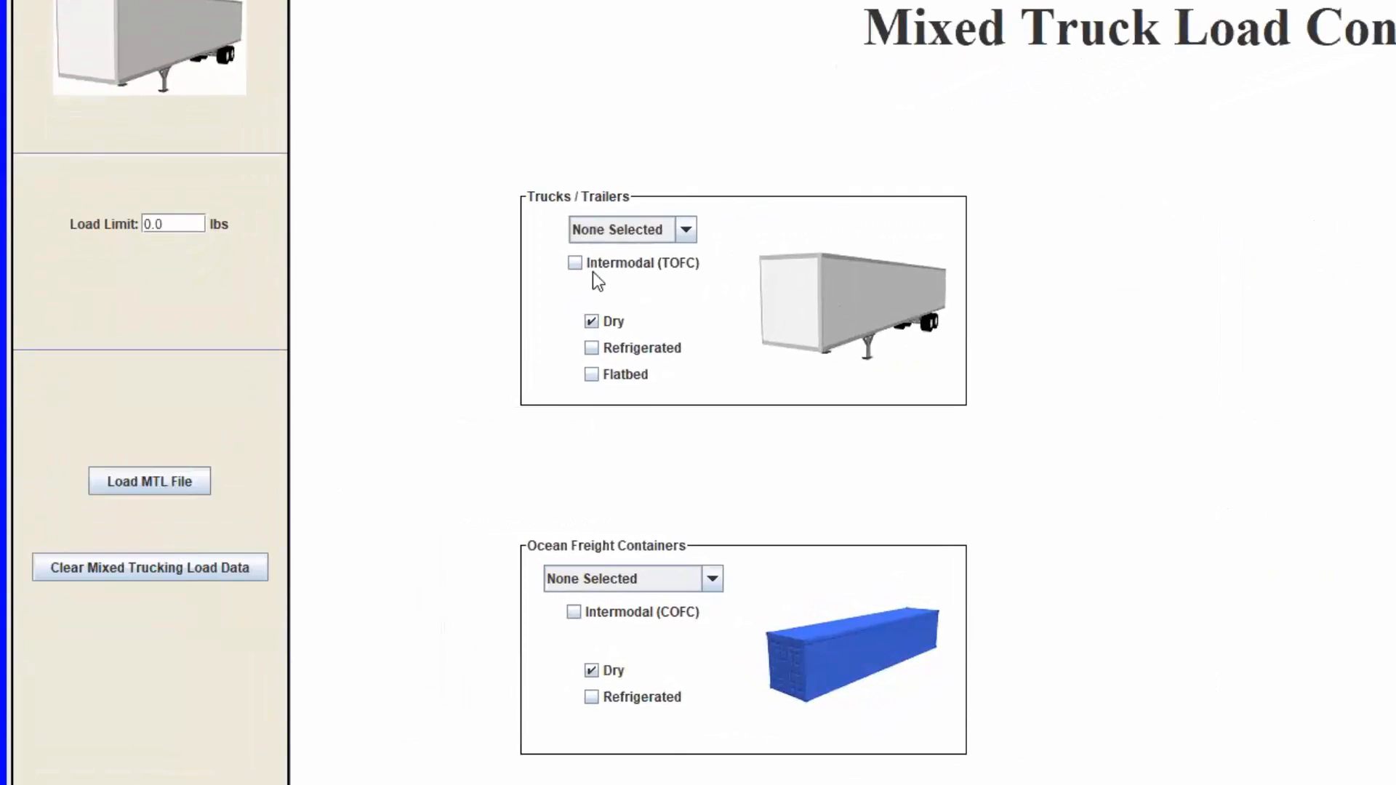
left_click(692, 230)
left_click_drag(688, 278, 691, 371)
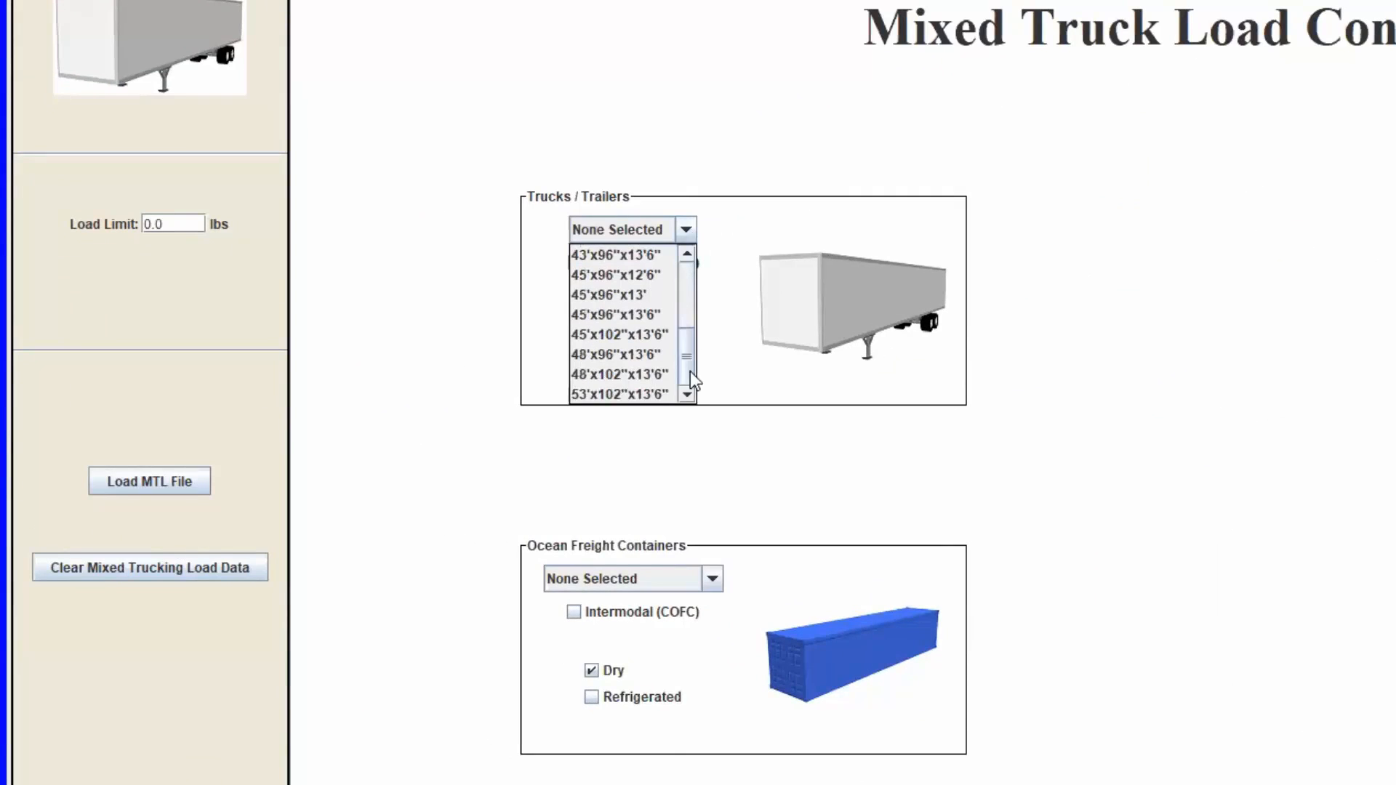
left_click(643, 393)
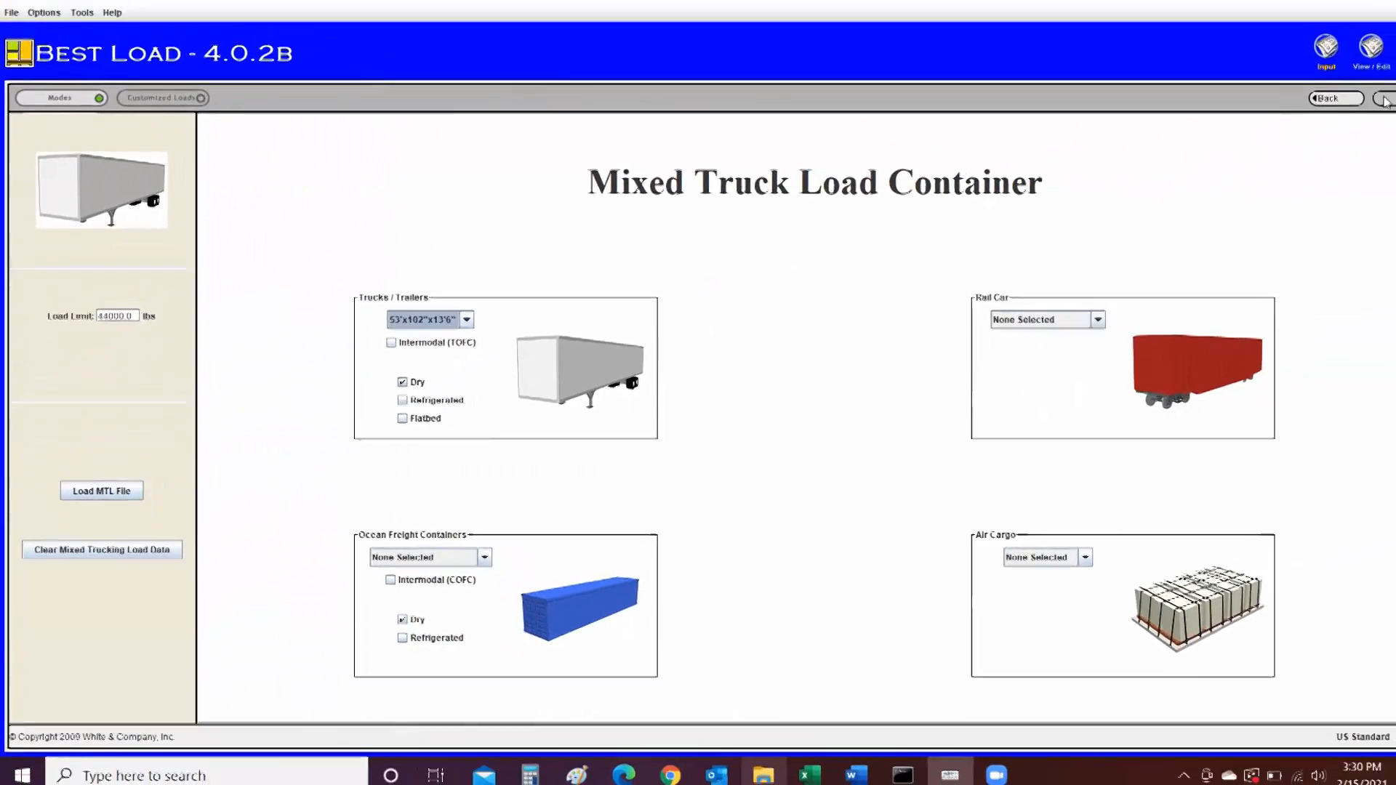
left_click(1354, 111)
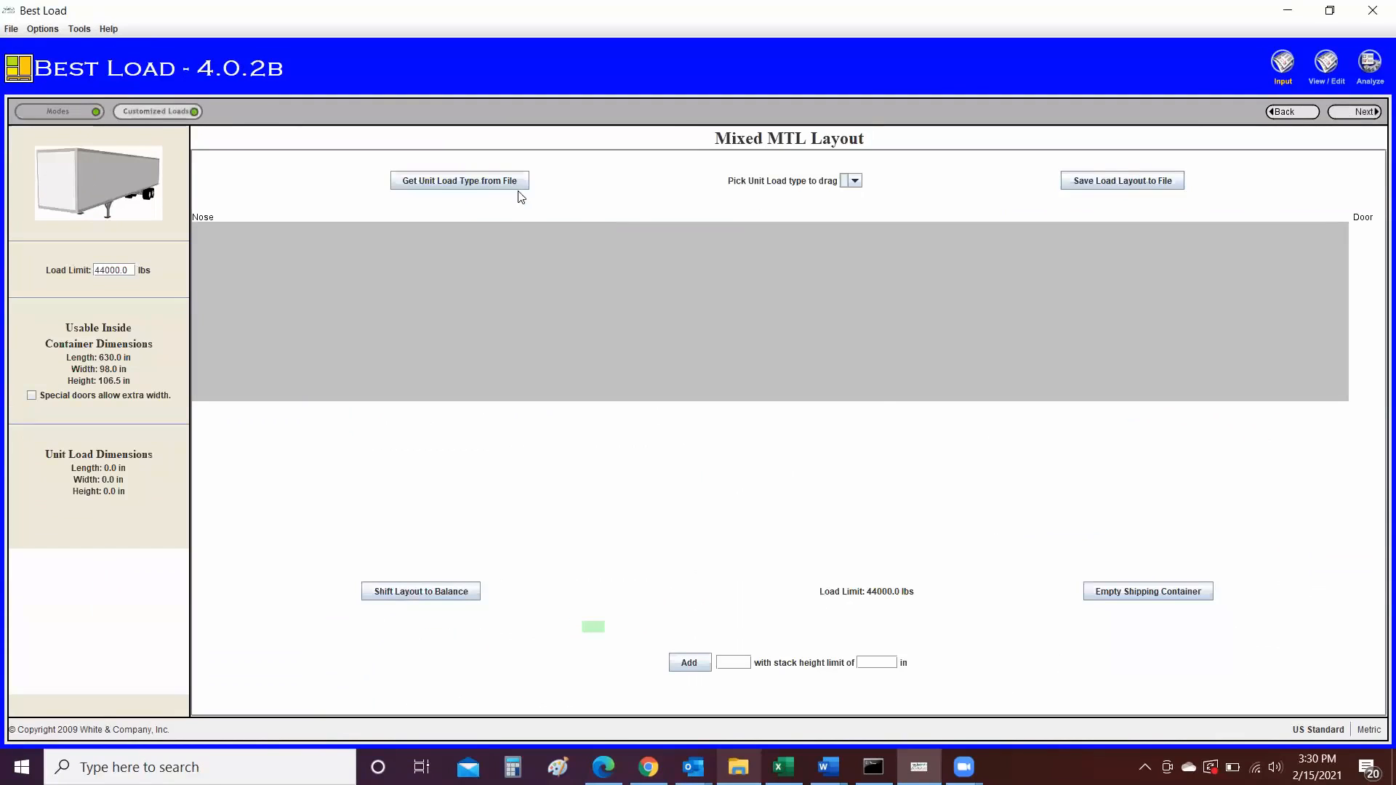
- Look at where unit load types are loaded from file and picked for the mixed layout, and leave the mixed load design
left_click(502, 182)
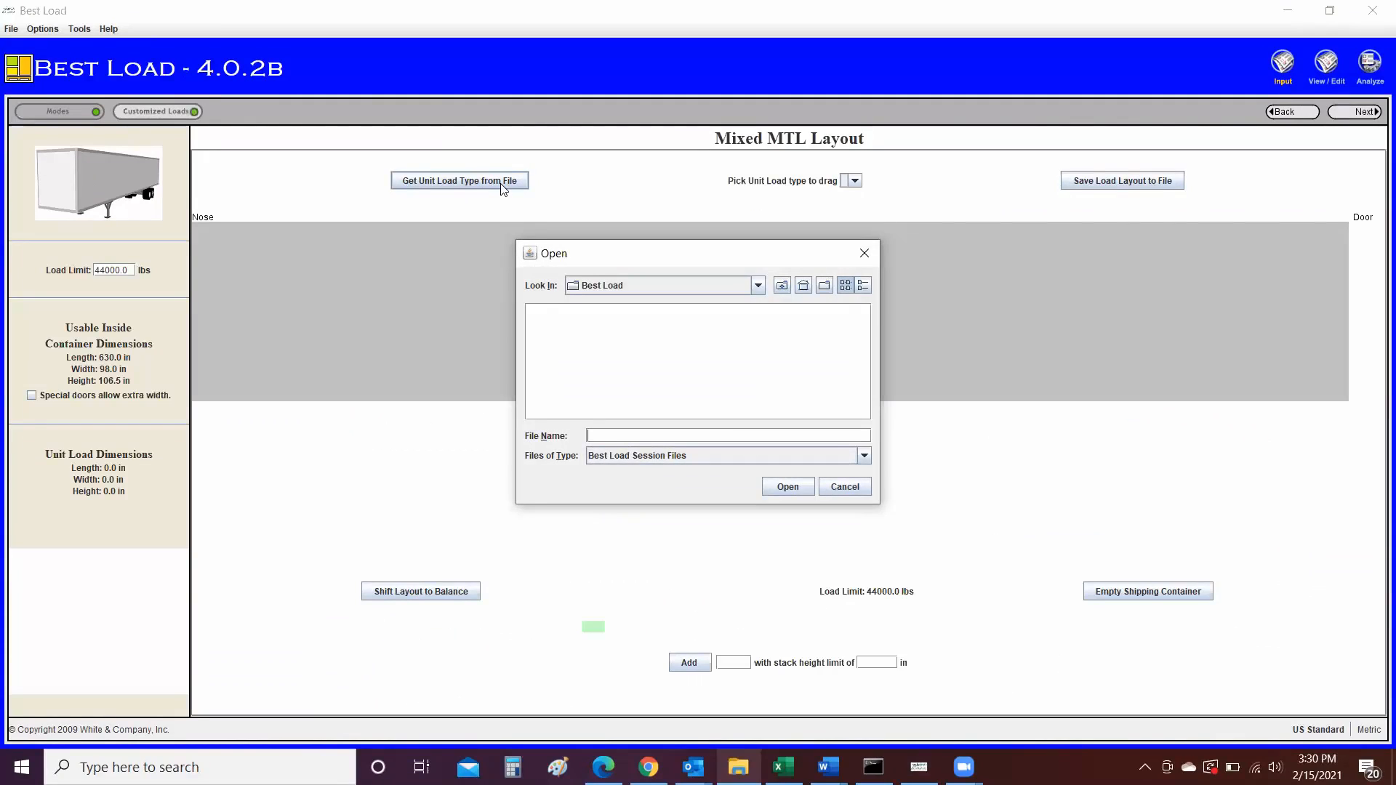
left_click(843, 487)
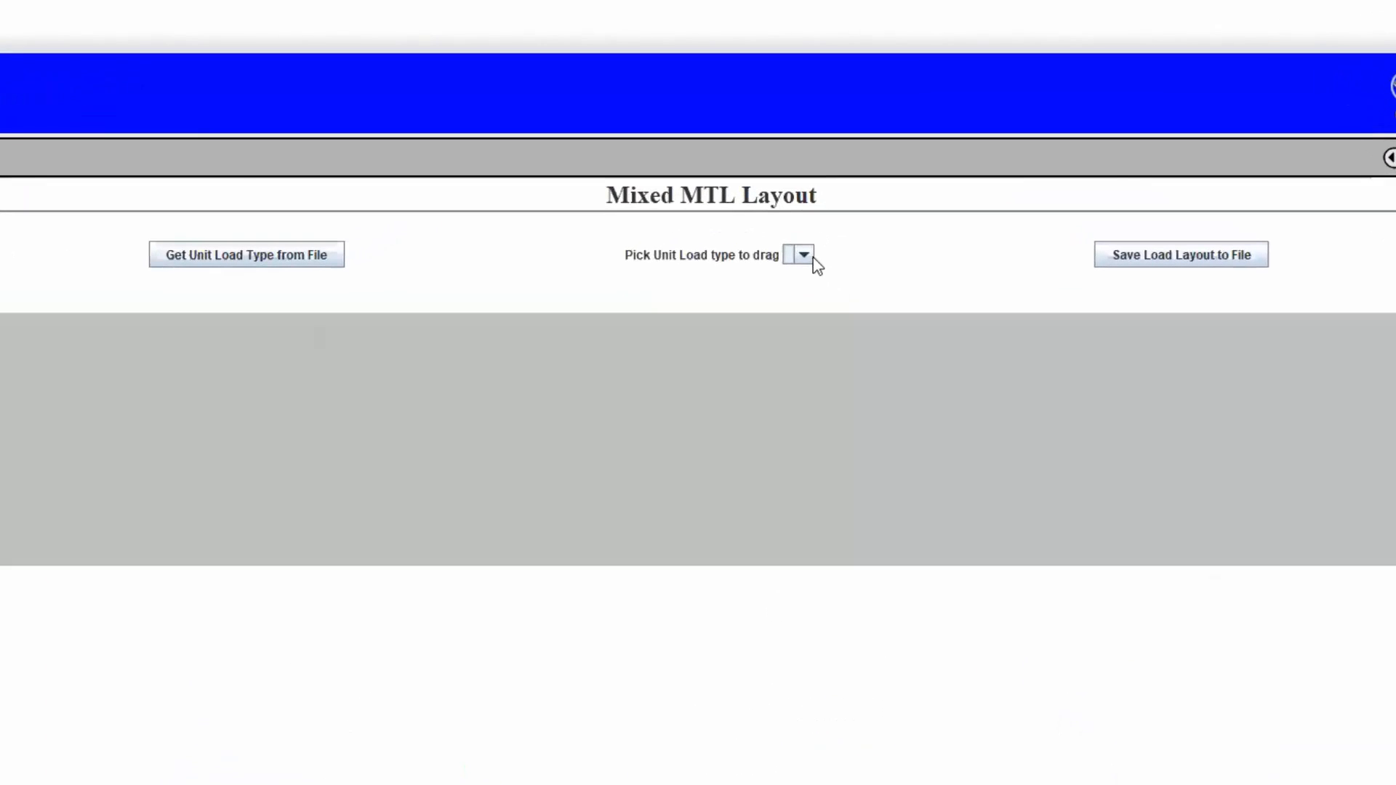
left_click(808, 255)
left_click(807, 254)
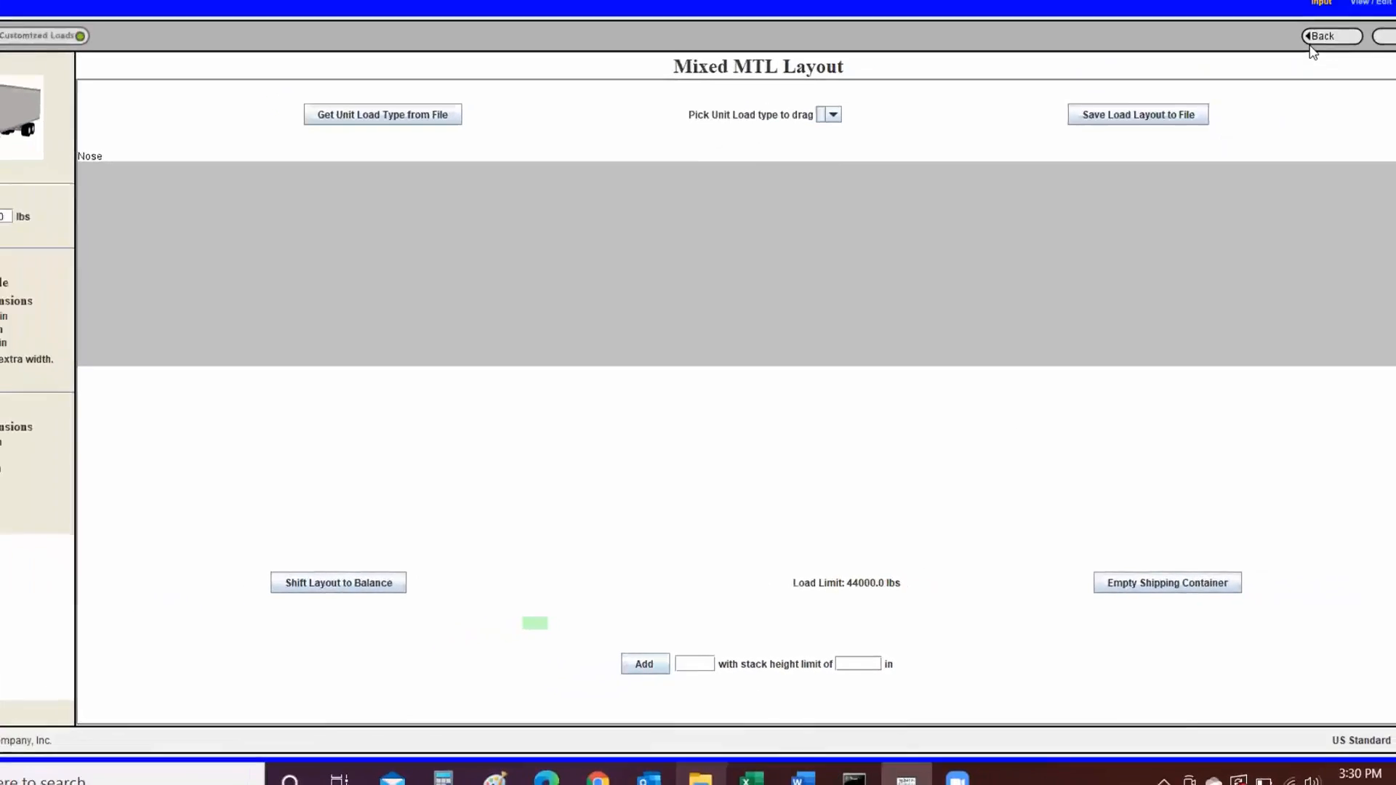
left_click(1287, 113)
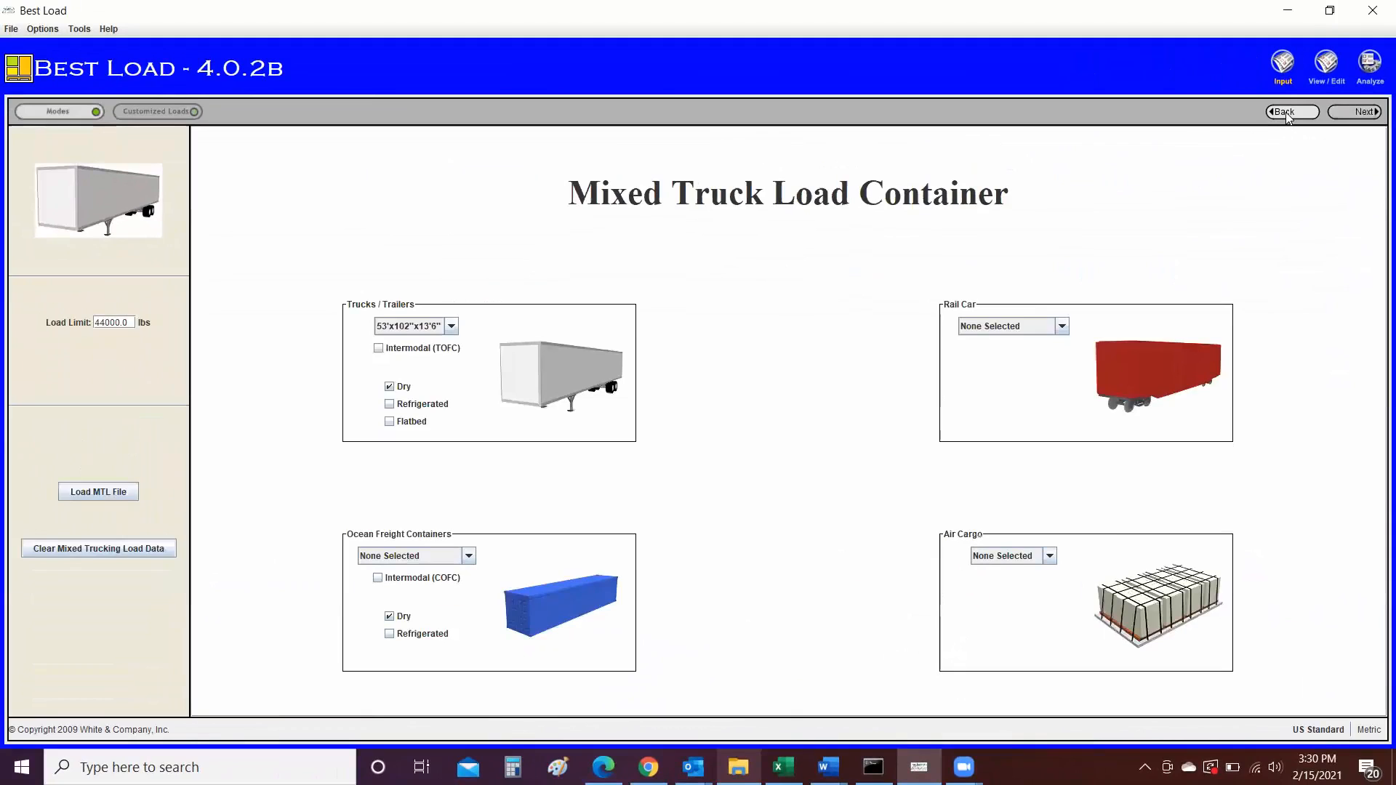
left_click(1284, 112)
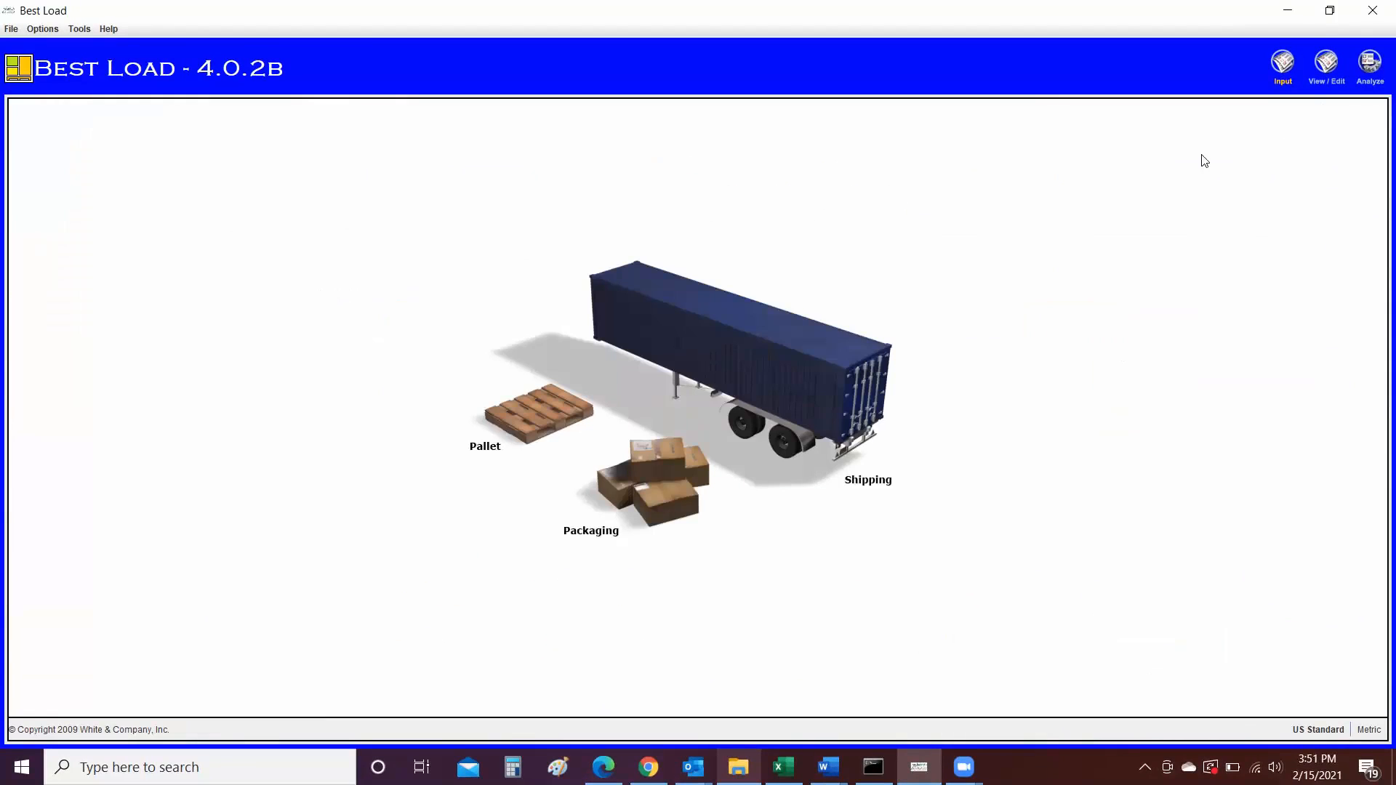
- Display the unit load in View / Edit and compare layout choices 2, 3, 4, 5 and 7
left_click(1325, 69)
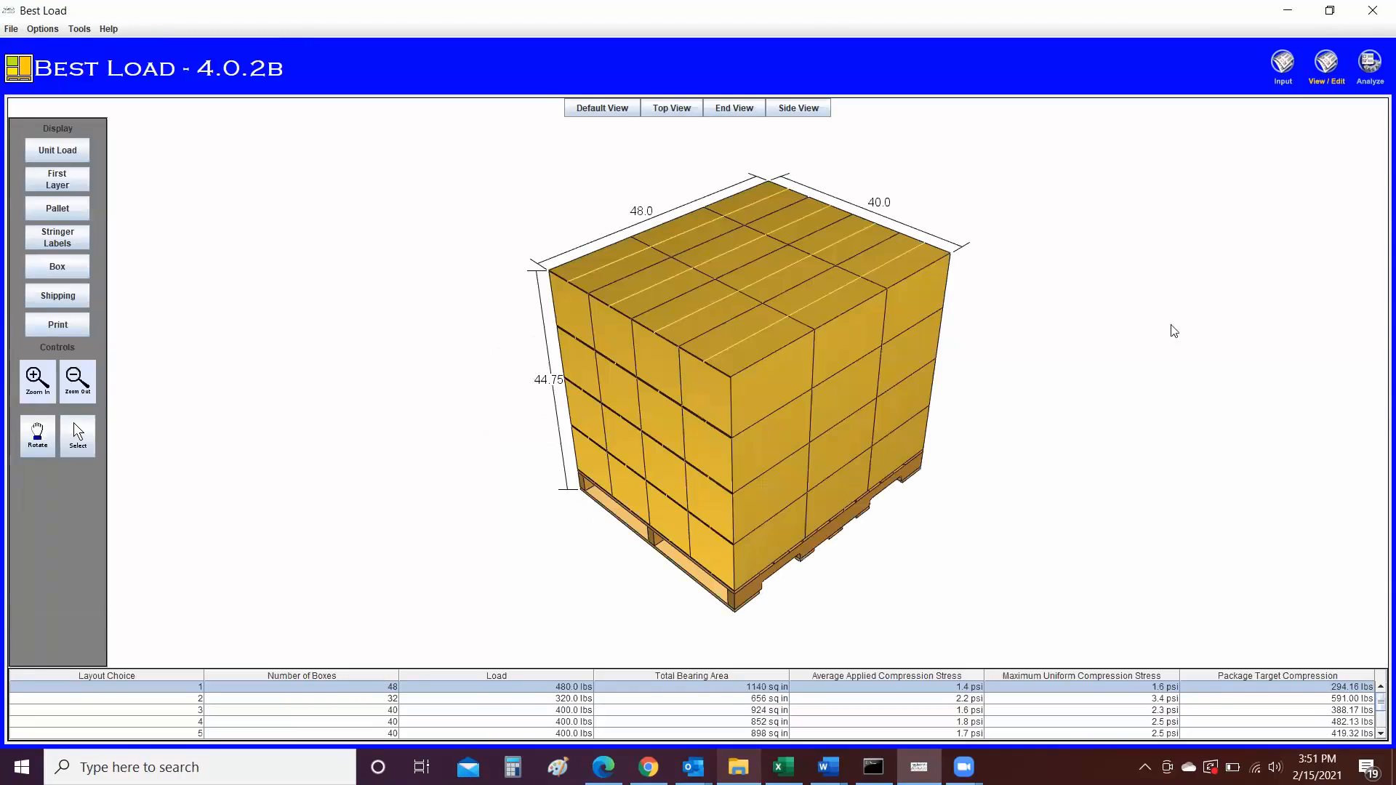
left_click(695, 700)
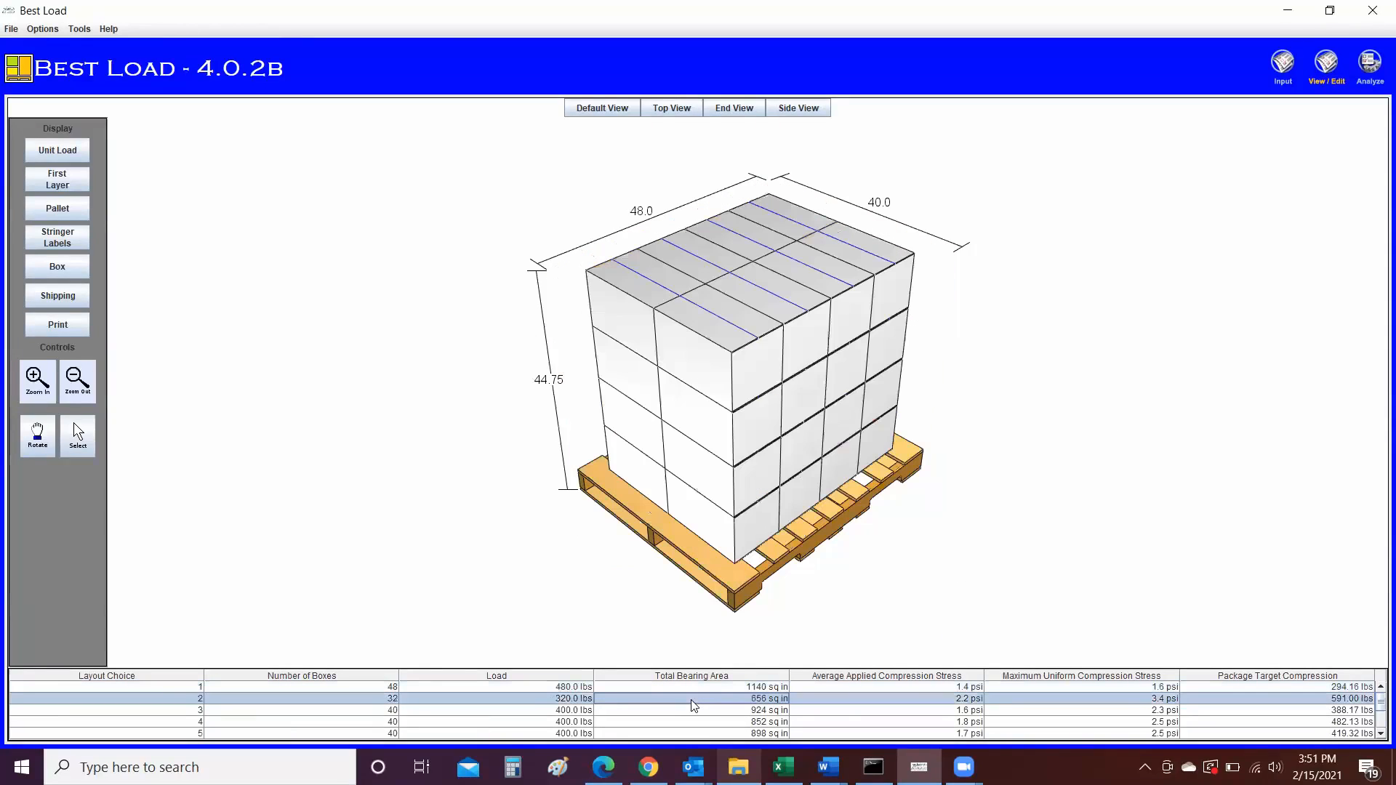
left_click(691, 711)
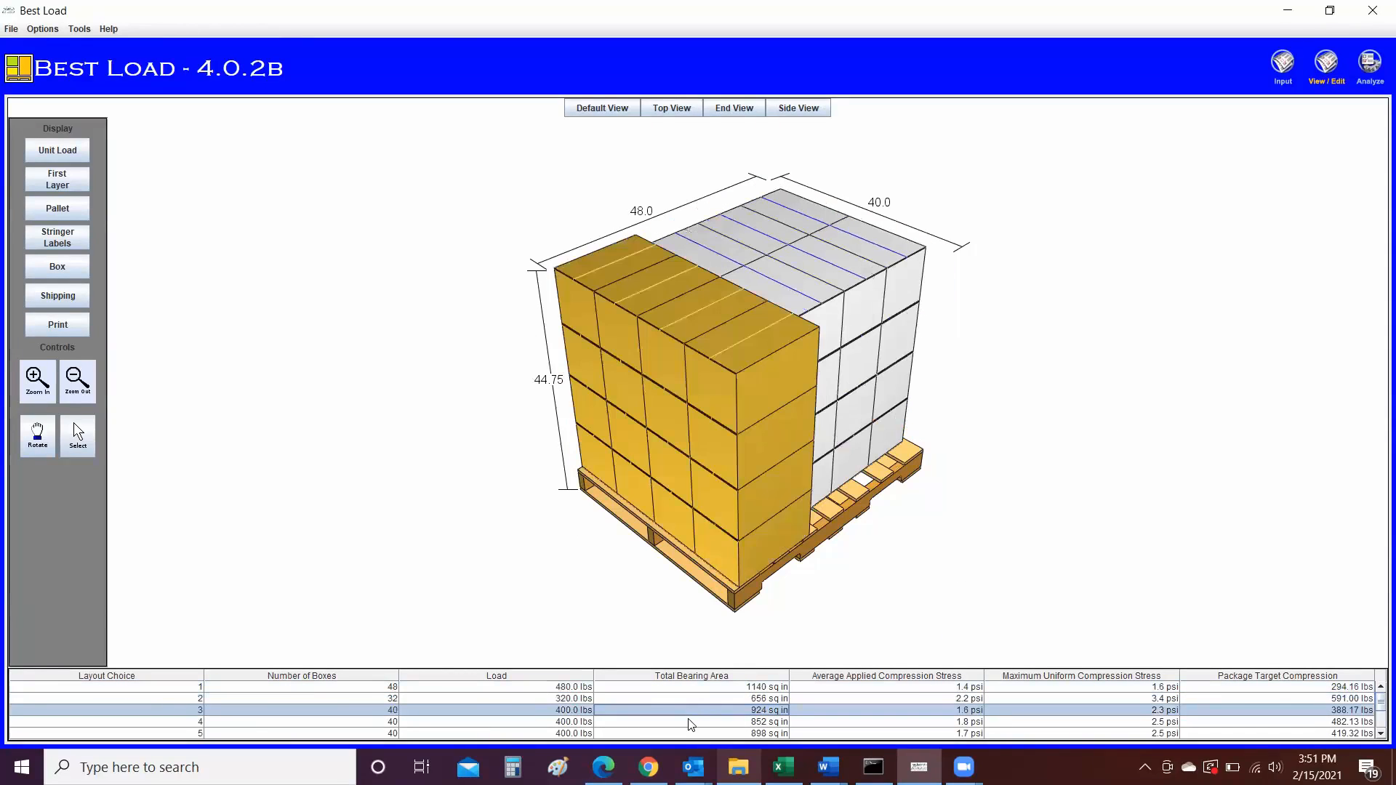
left_click(692, 723)
left_click(691, 734)
scroll(683, 727, "down", 2)
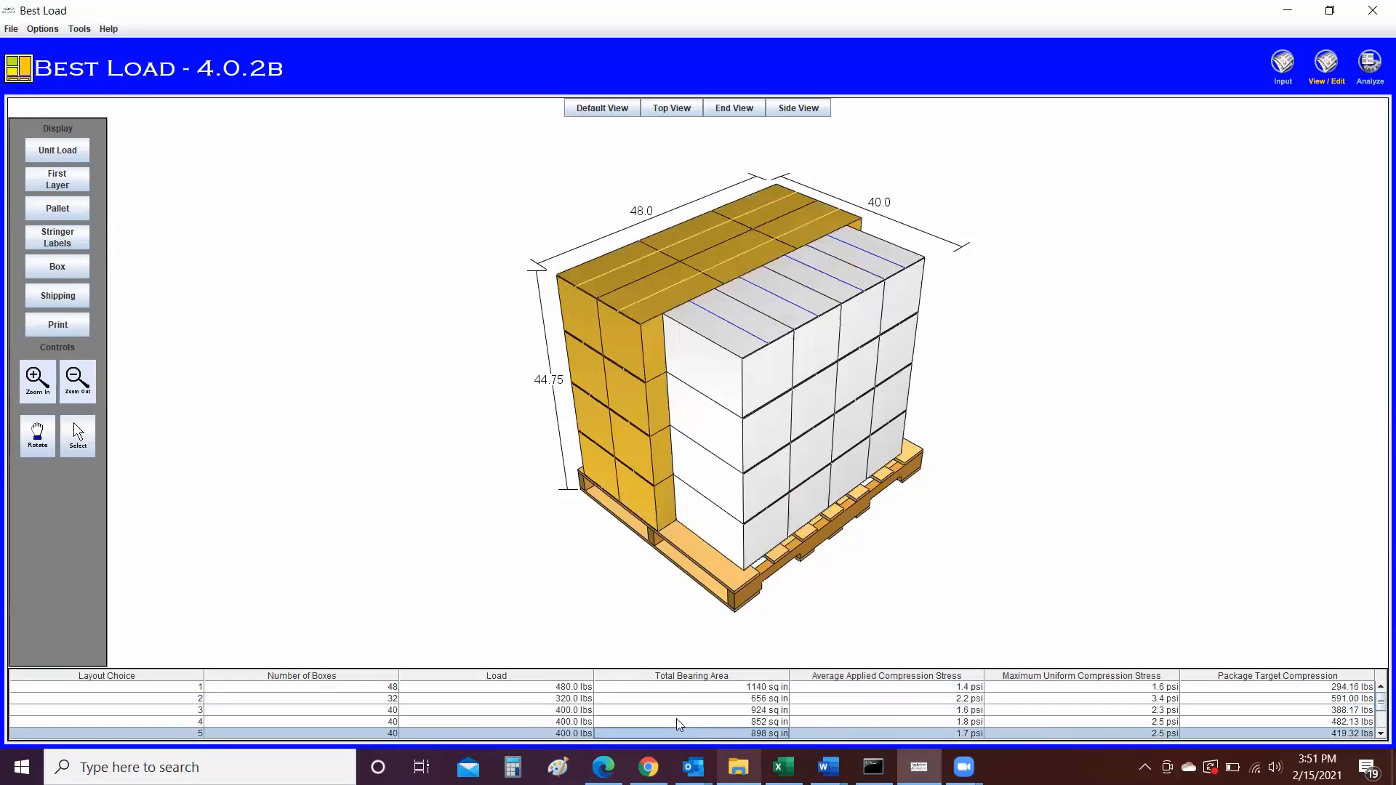
left_click(676, 712)
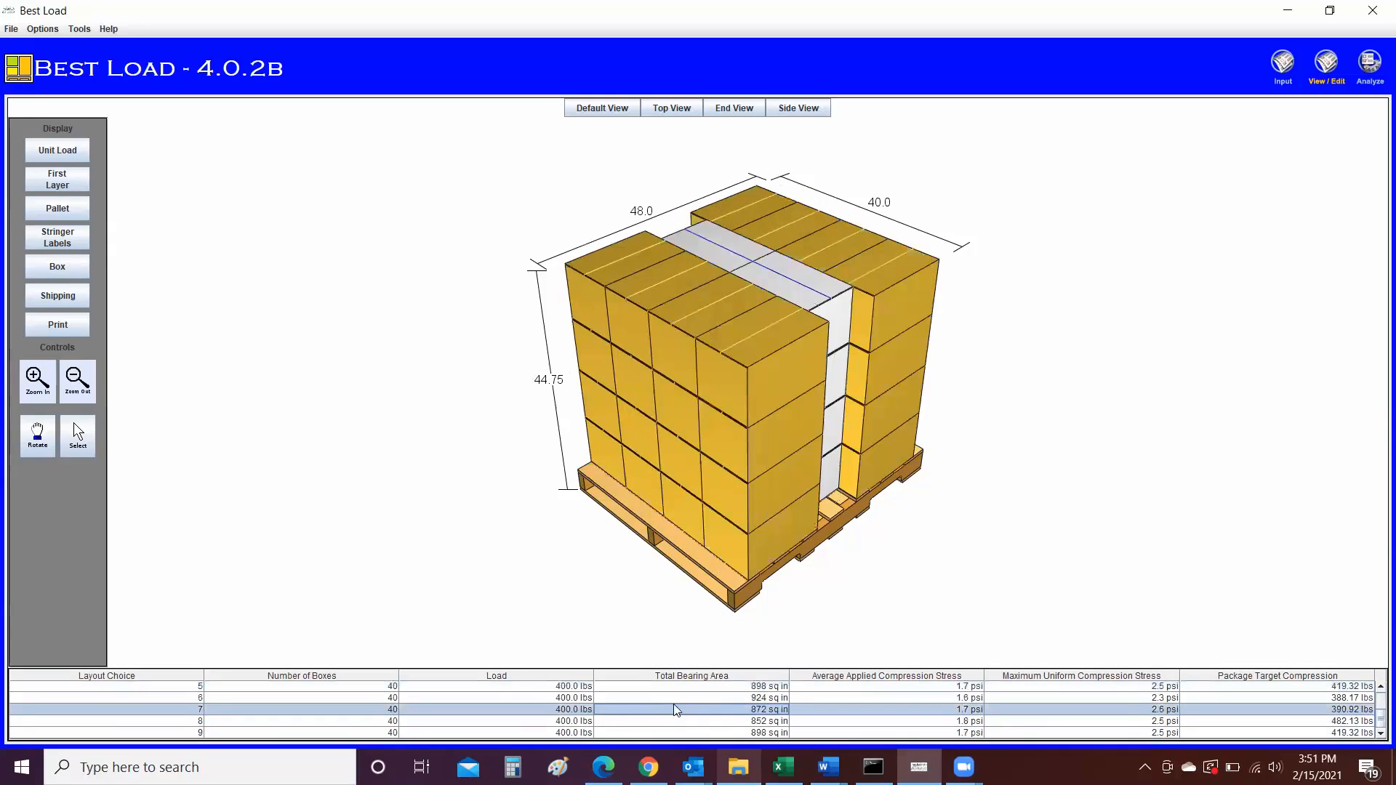
- Select layout choice 1, display the first layer, and compare it for choices 2, 3 and 4 before returning to choice 1
scroll(673, 707, "up", 2)
left_click(673, 687)
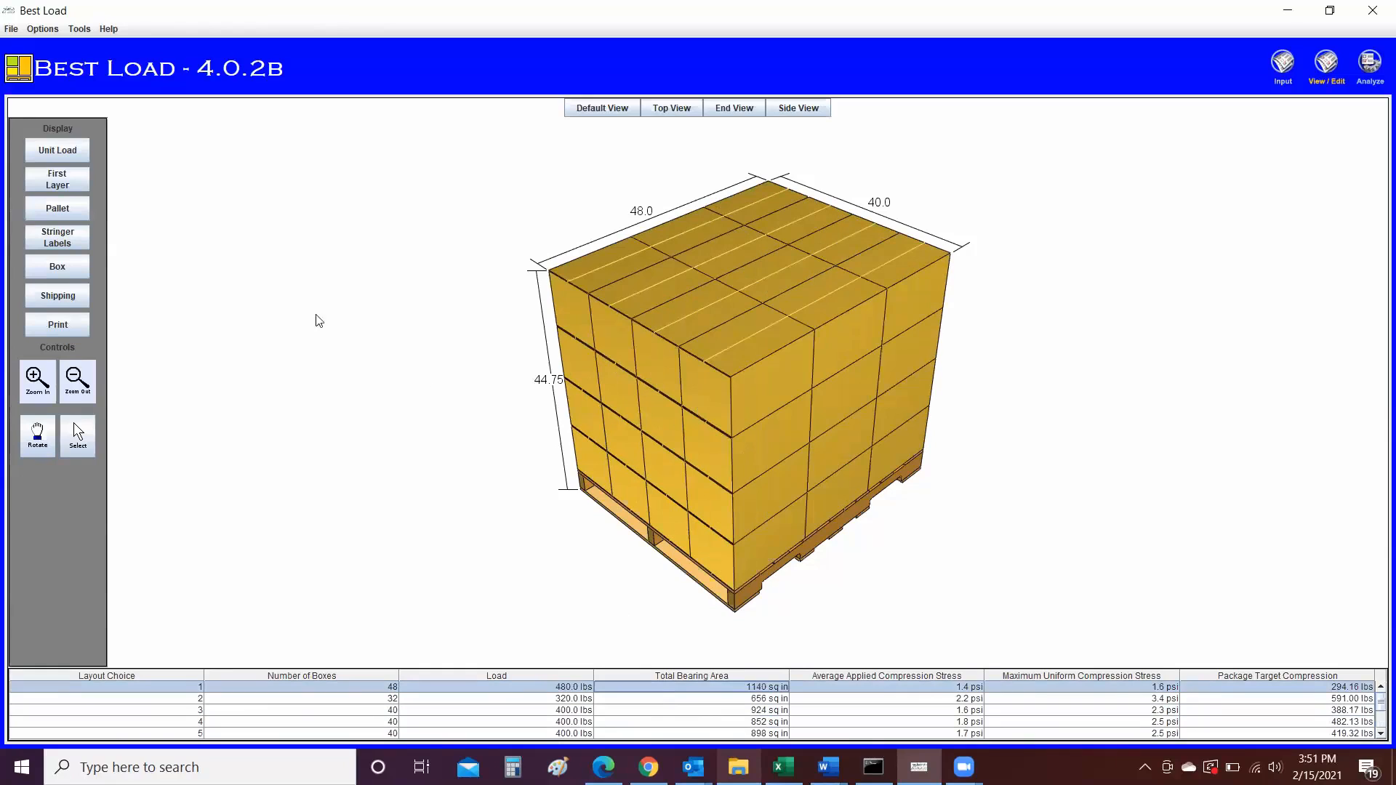
left_click(85, 185)
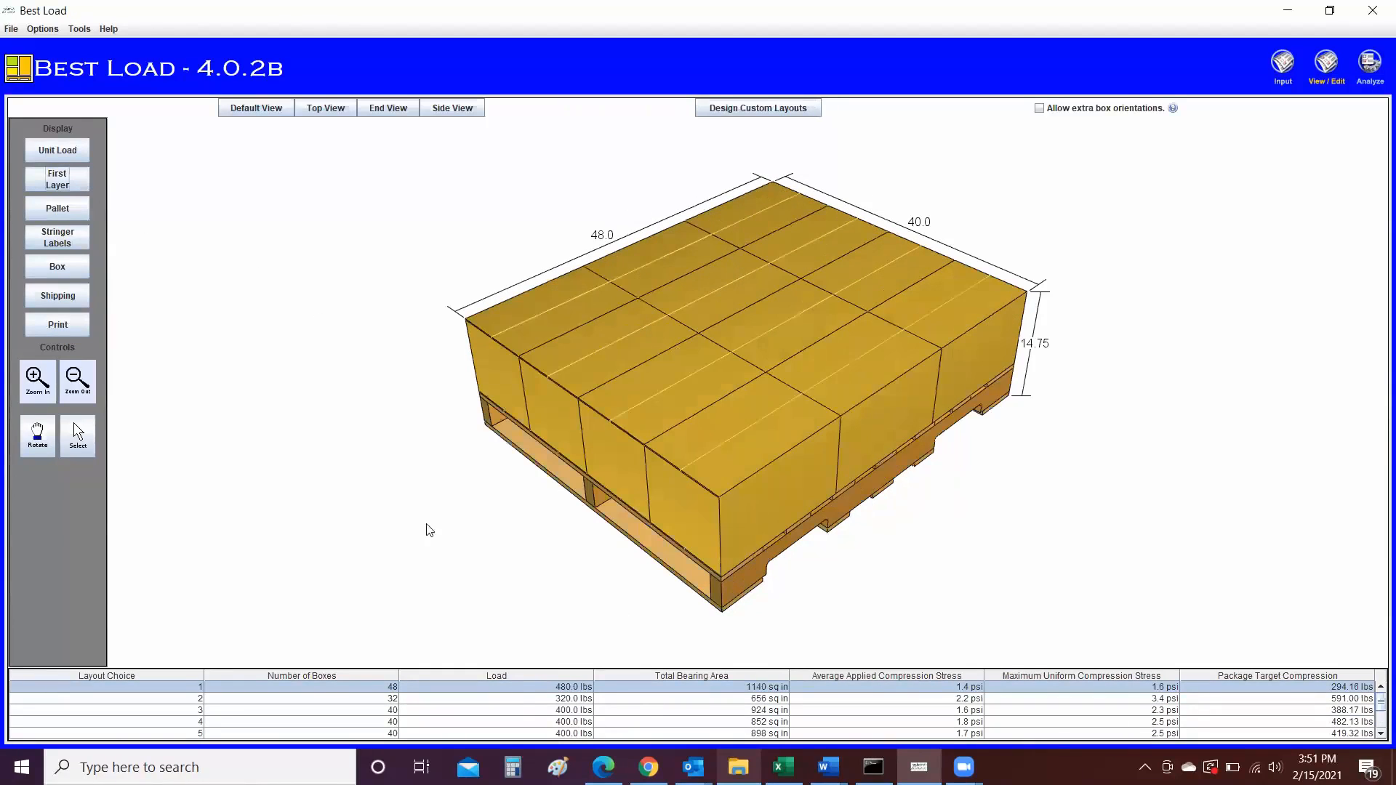
left_click(520, 699)
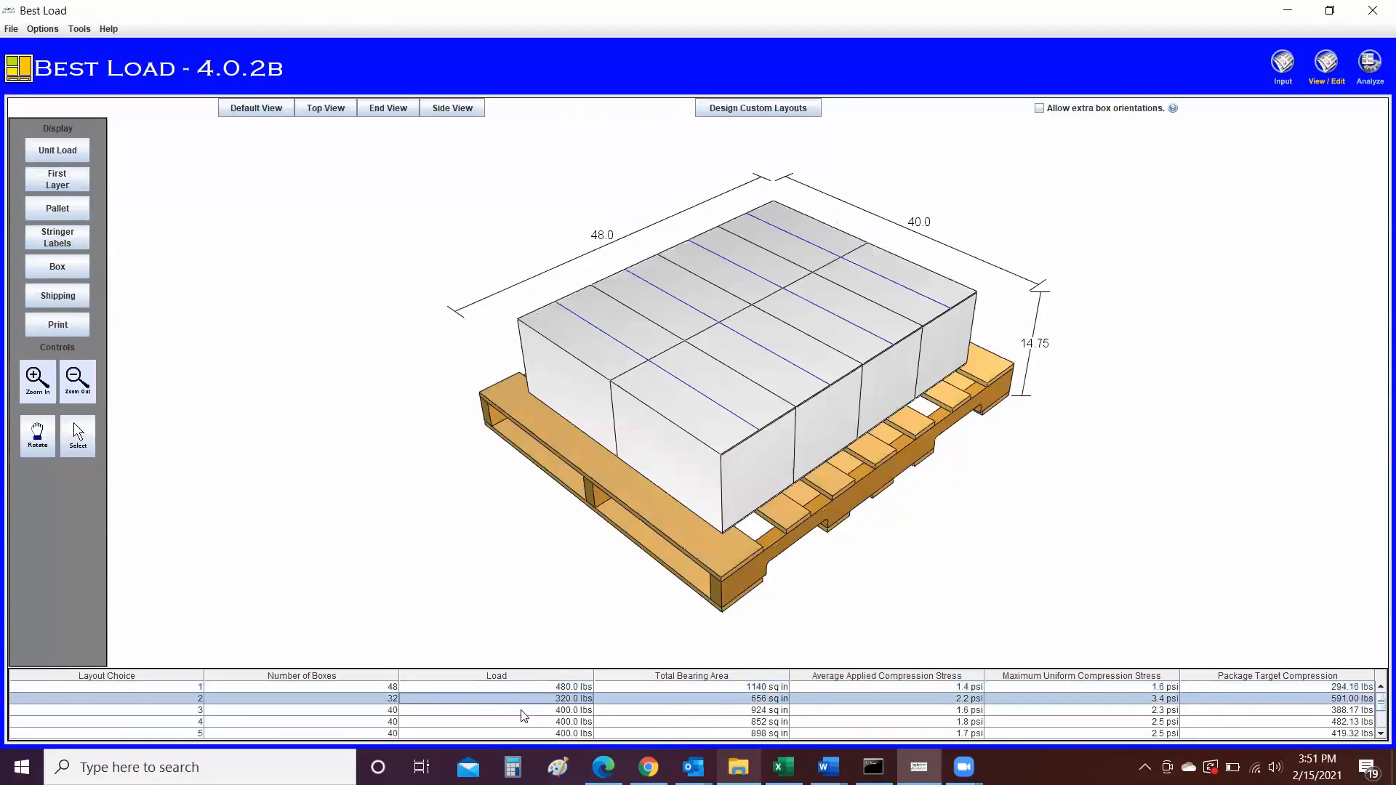
left_click(522, 710)
left_click(525, 722)
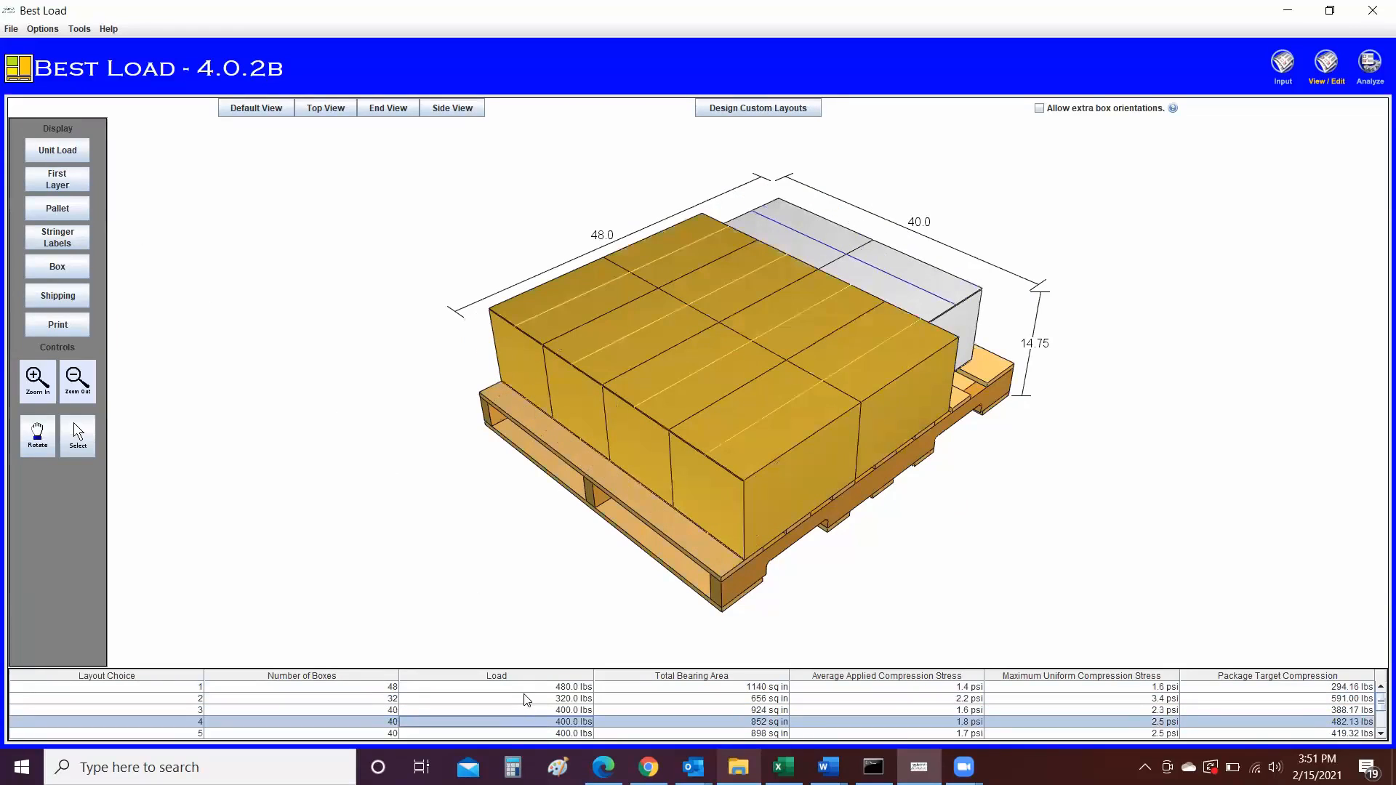
left_click(524, 688)
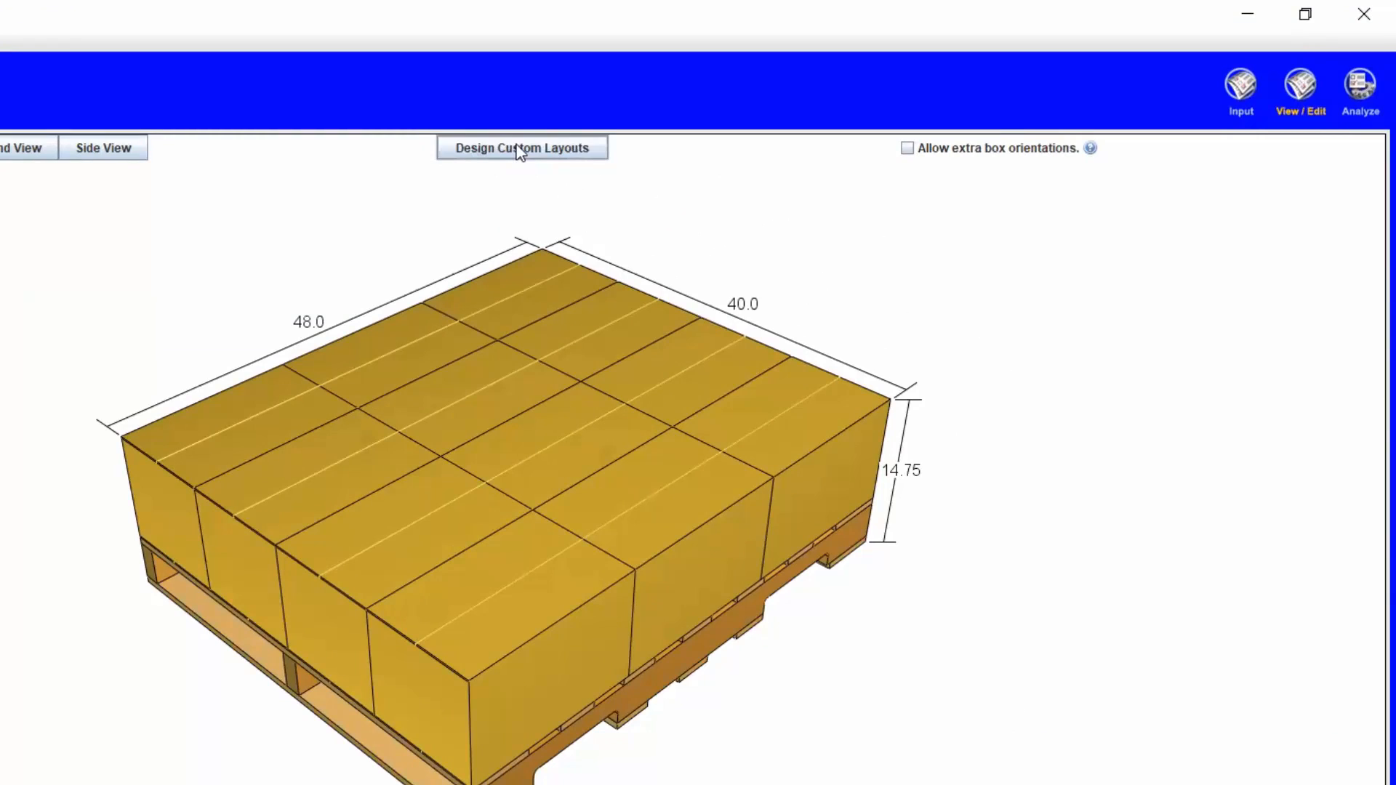
- Start a custom layout on an emptied pallet, try one lengthwise and two rotated packages, empty it again and cancel the design
left_click(519, 149)
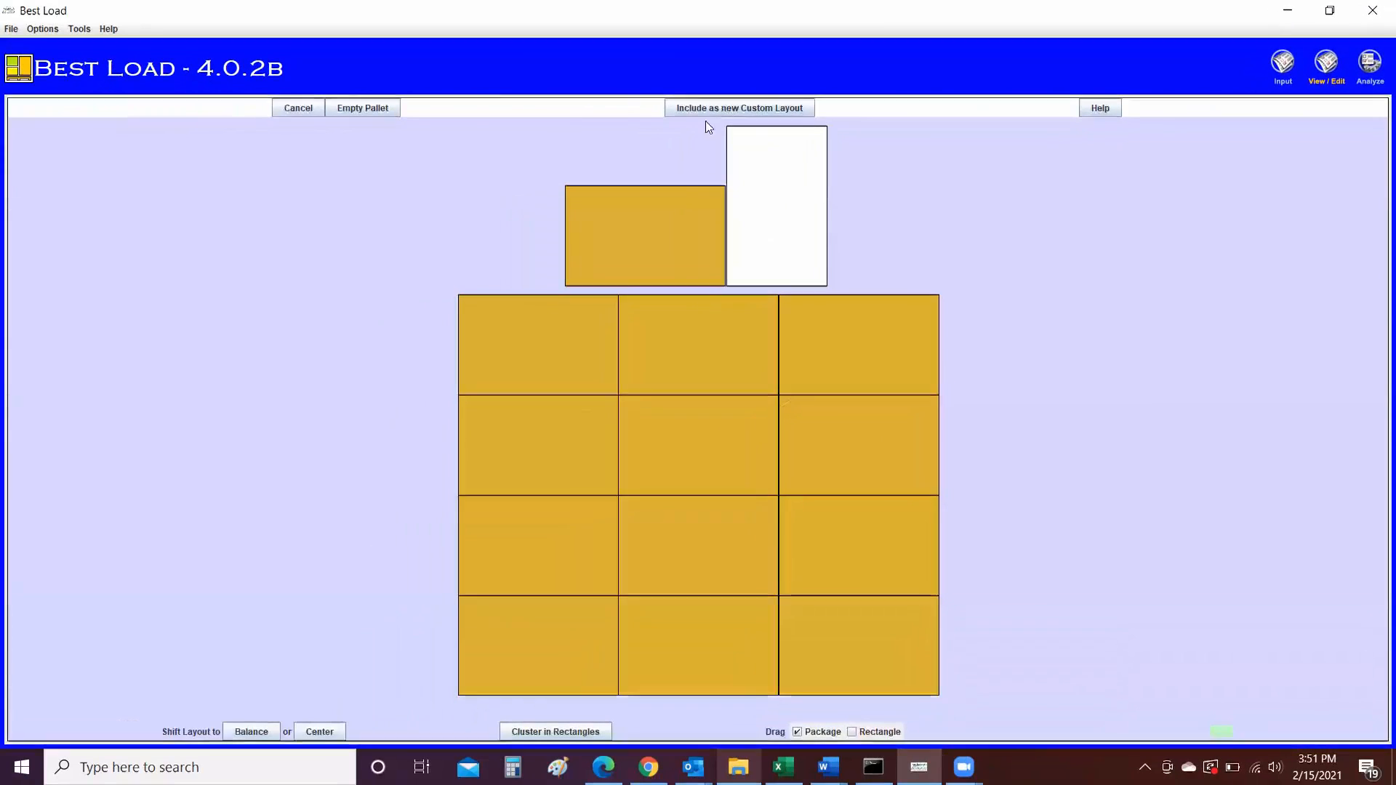
left_click(373, 112)
left_click_drag(634, 223, 509, 327)
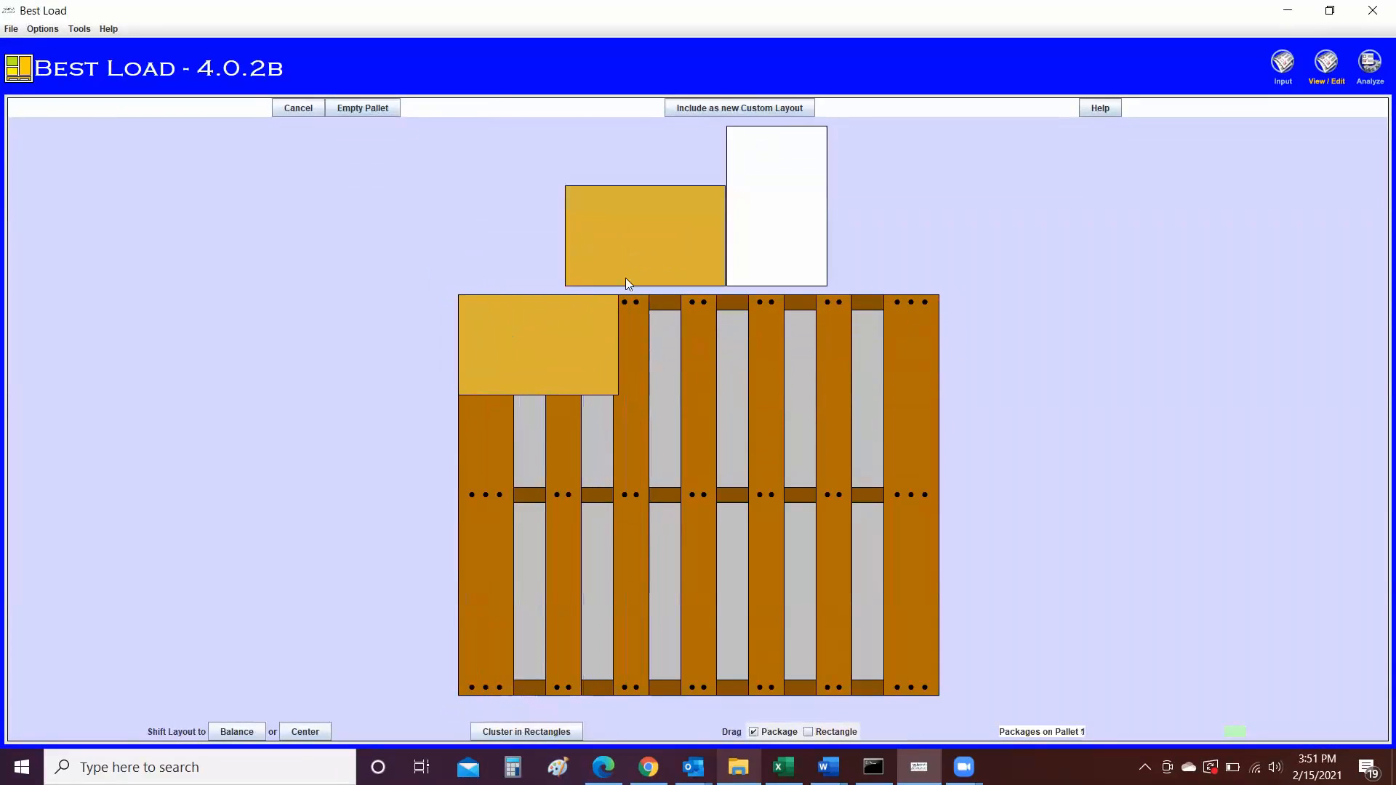
left_click_drag(766, 232, 644, 401)
left_click_drag(795, 253, 514, 666)
left_click(366, 112)
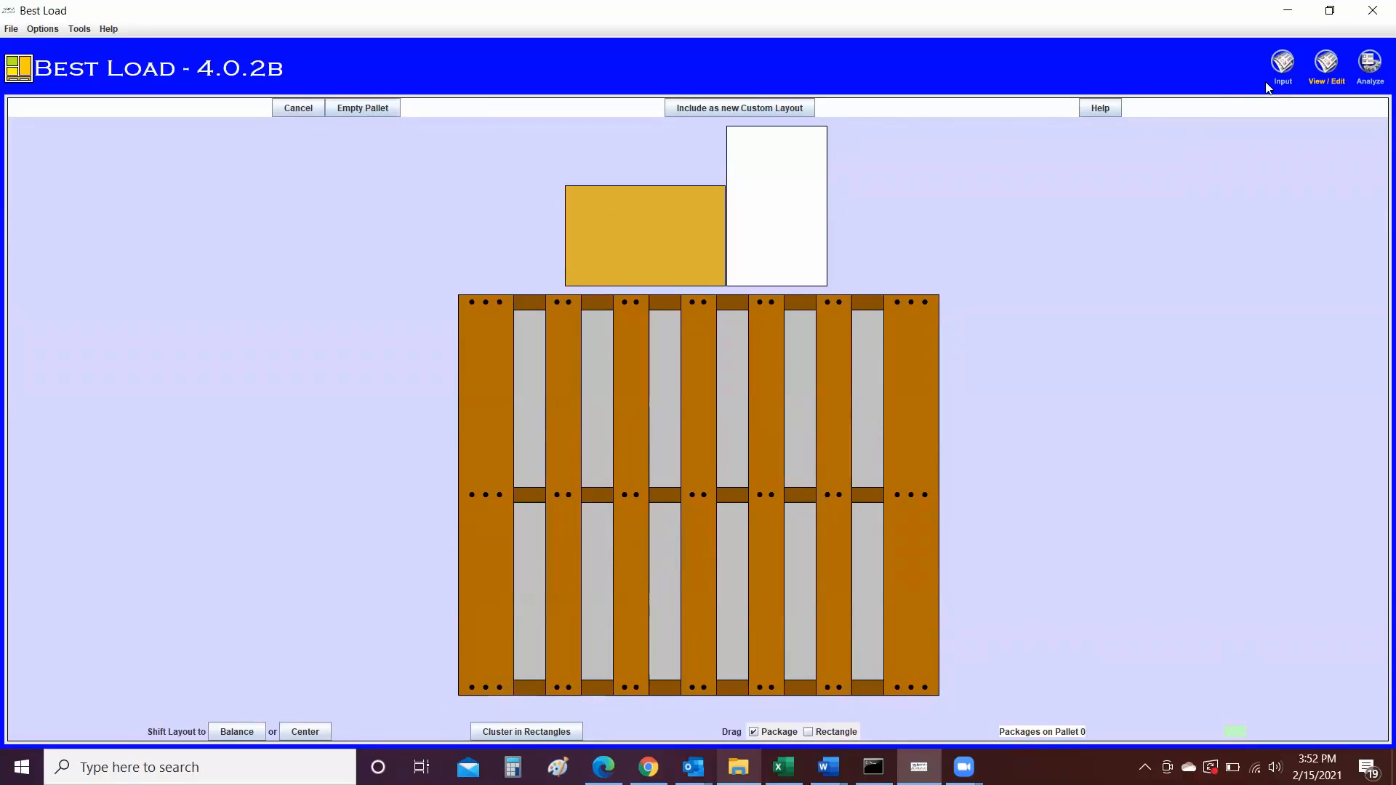
left_click(298, 108)
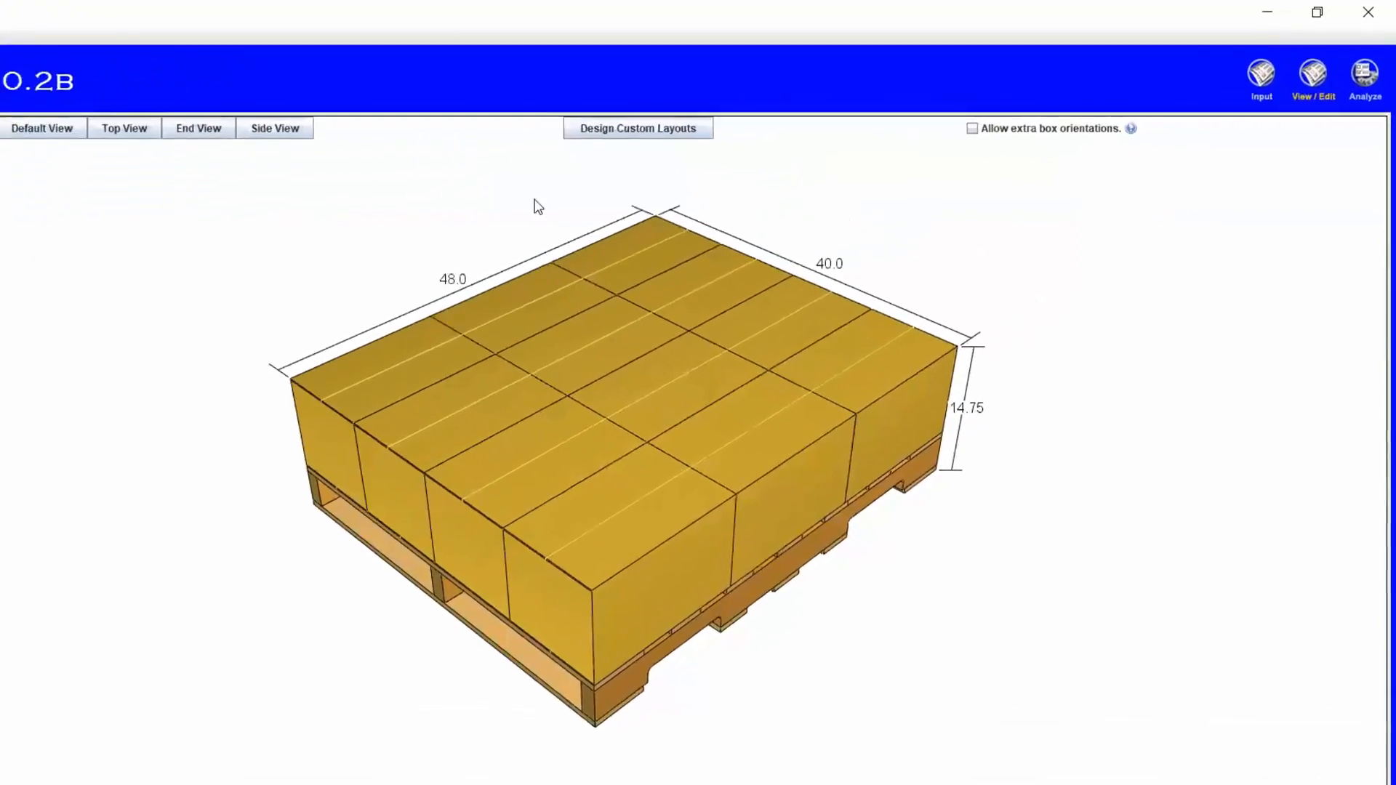
- Allow extra box orientations and place three differently oriented packages on the empty pallet of a new custom layout
left_click(896, 154)
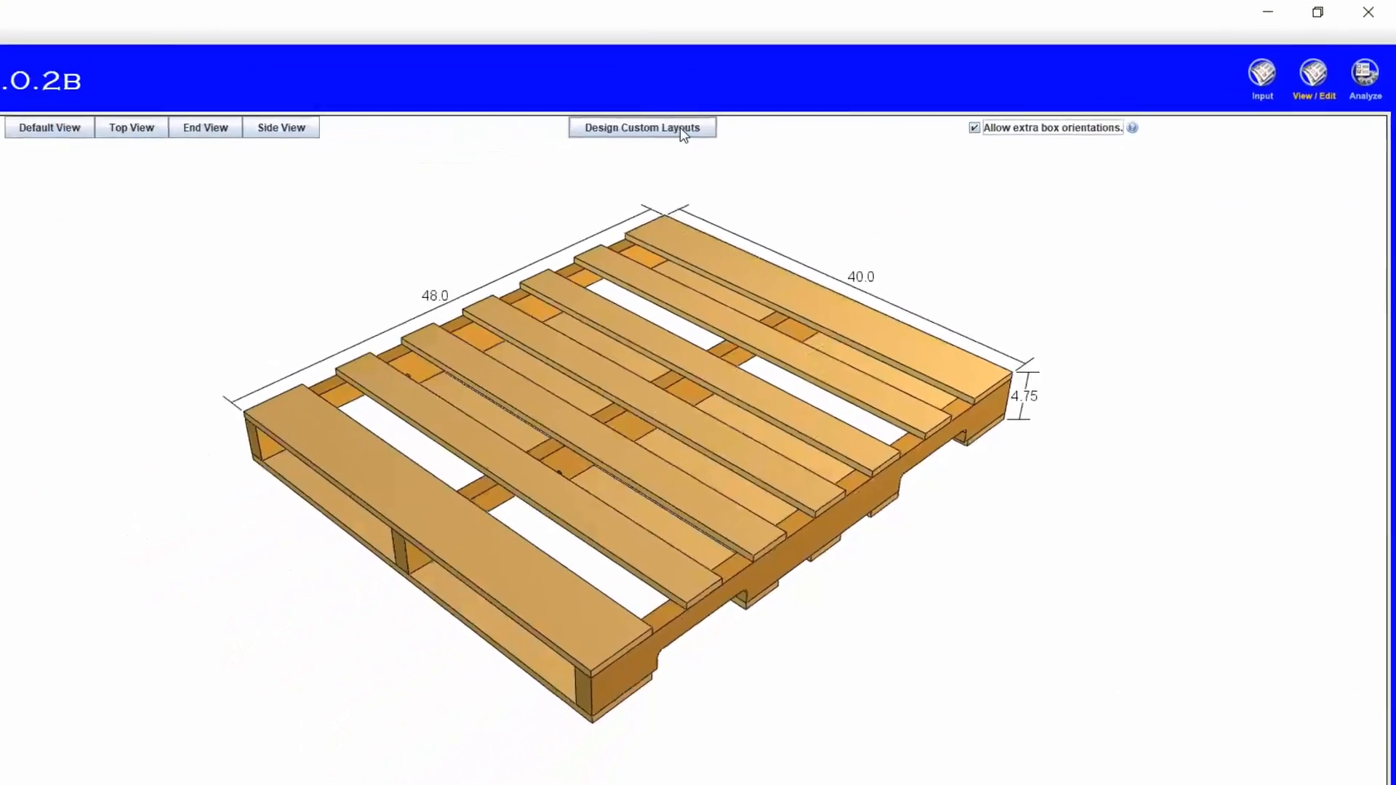
left_click(680, 128)
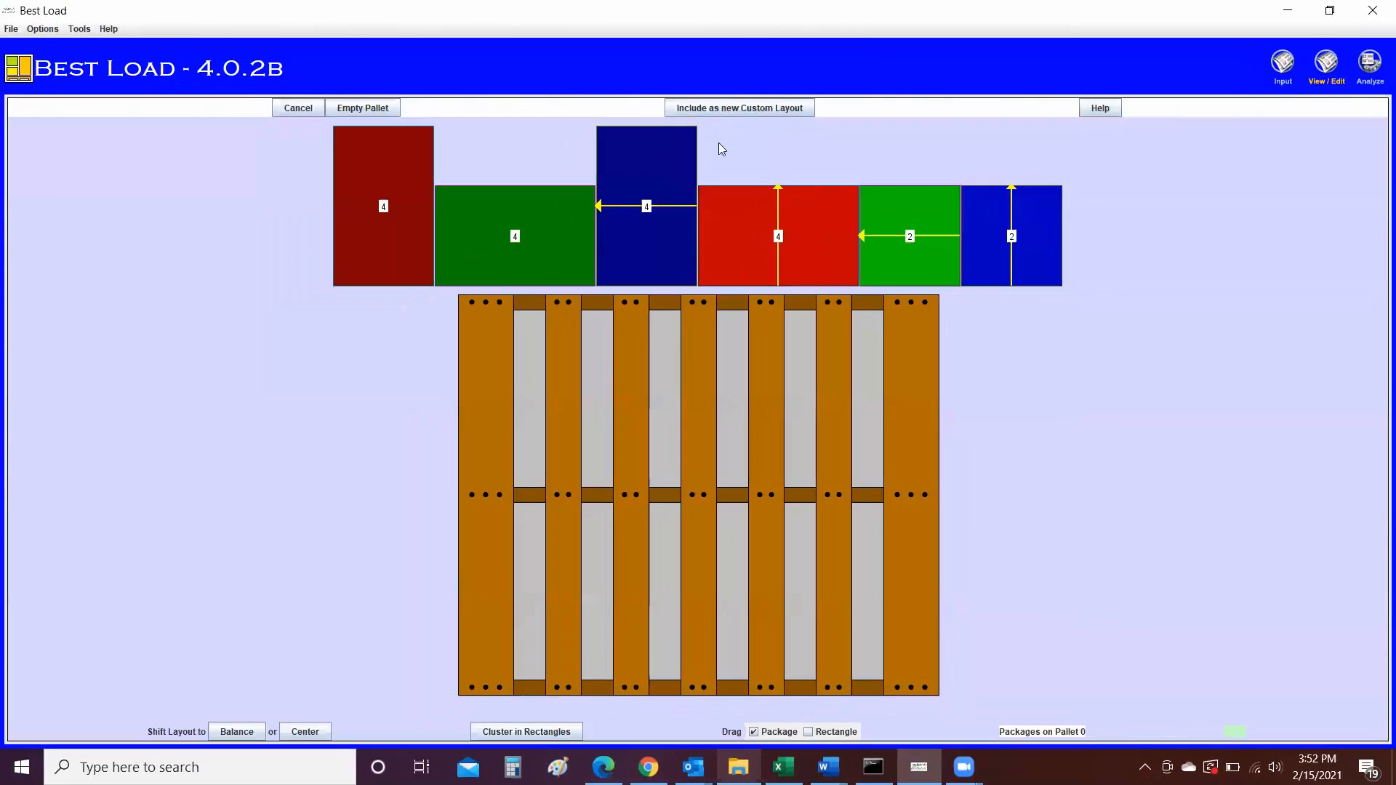
left_click_drag(397, 232, 541, 348)
left_click_drag(675, 250, 525, 551)
left_click_drag(746, 263, 586, 615)
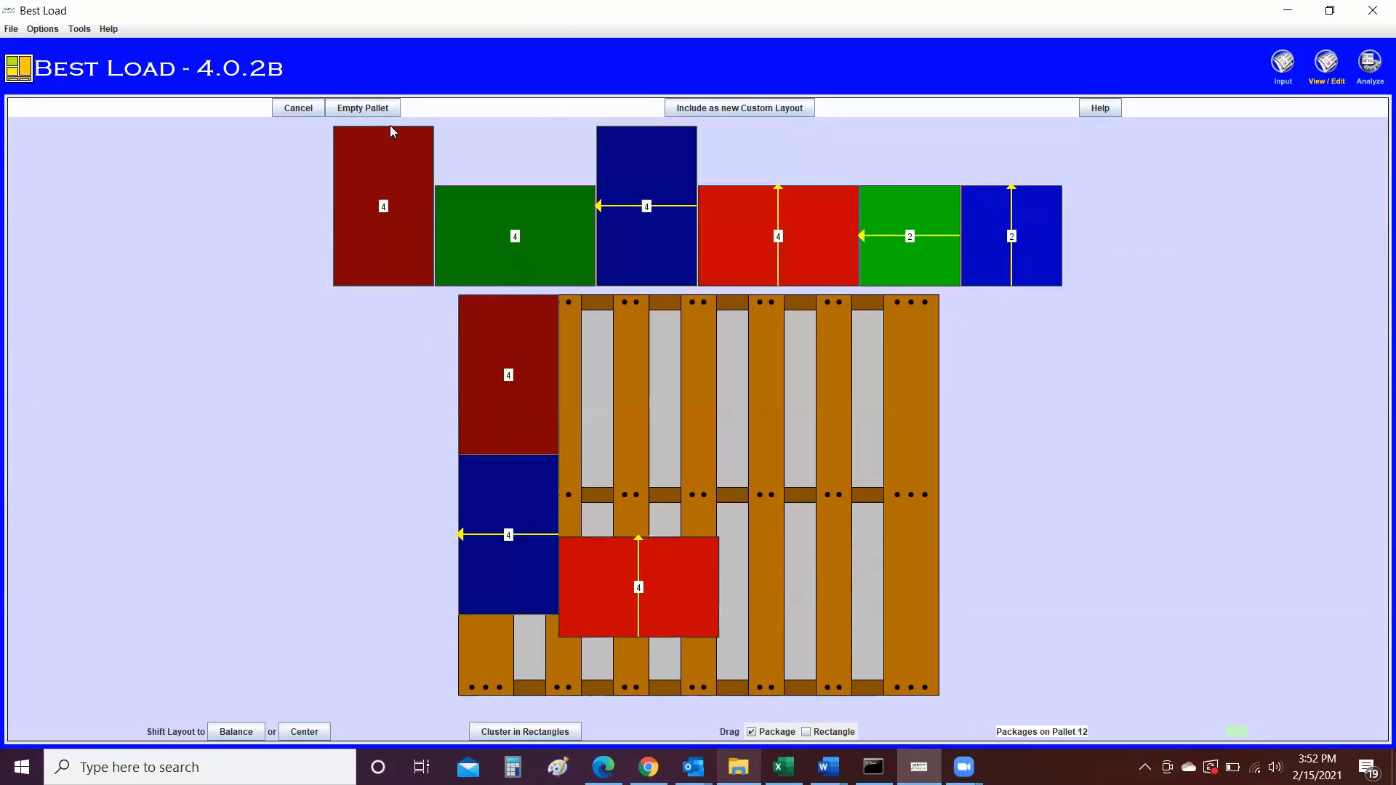
- Empty the custom layout pallet, cancel the design, and turn off the extra box orientations
left_click(342, 107)
left_click(298, 108)
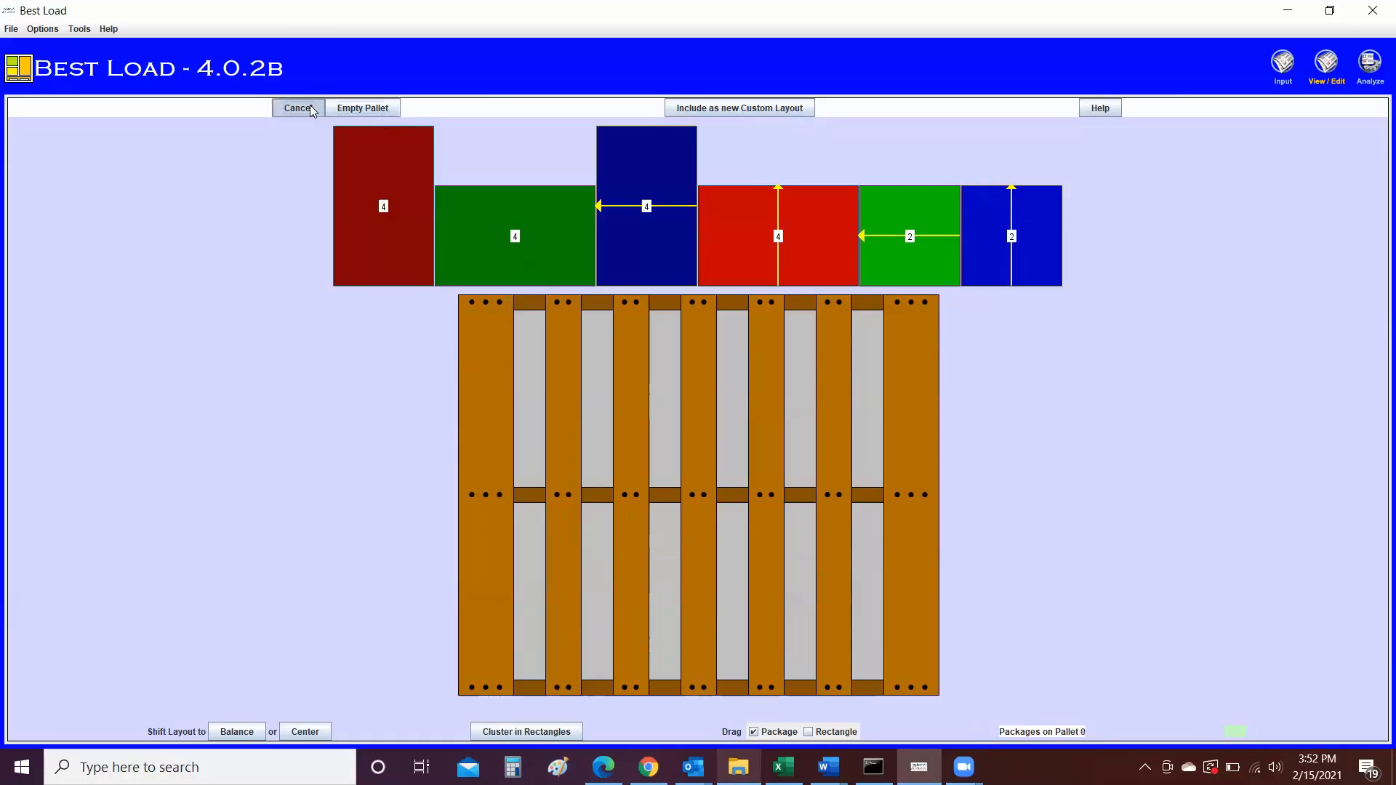
left_click(1039, 109)
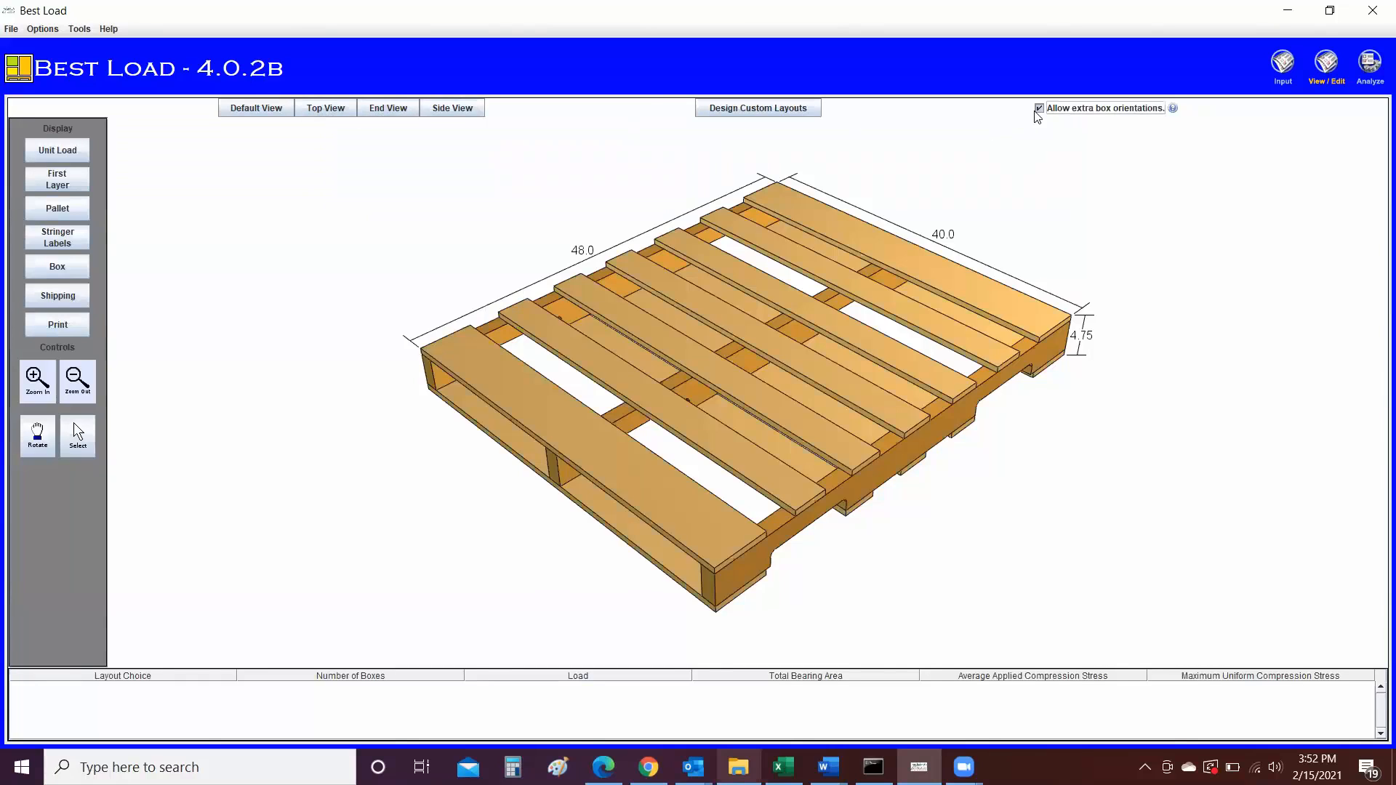
- Display the pallet with its Corner Support view, inspect it from other angles, and read the bottom corner support explanation
left_click(69, 211)
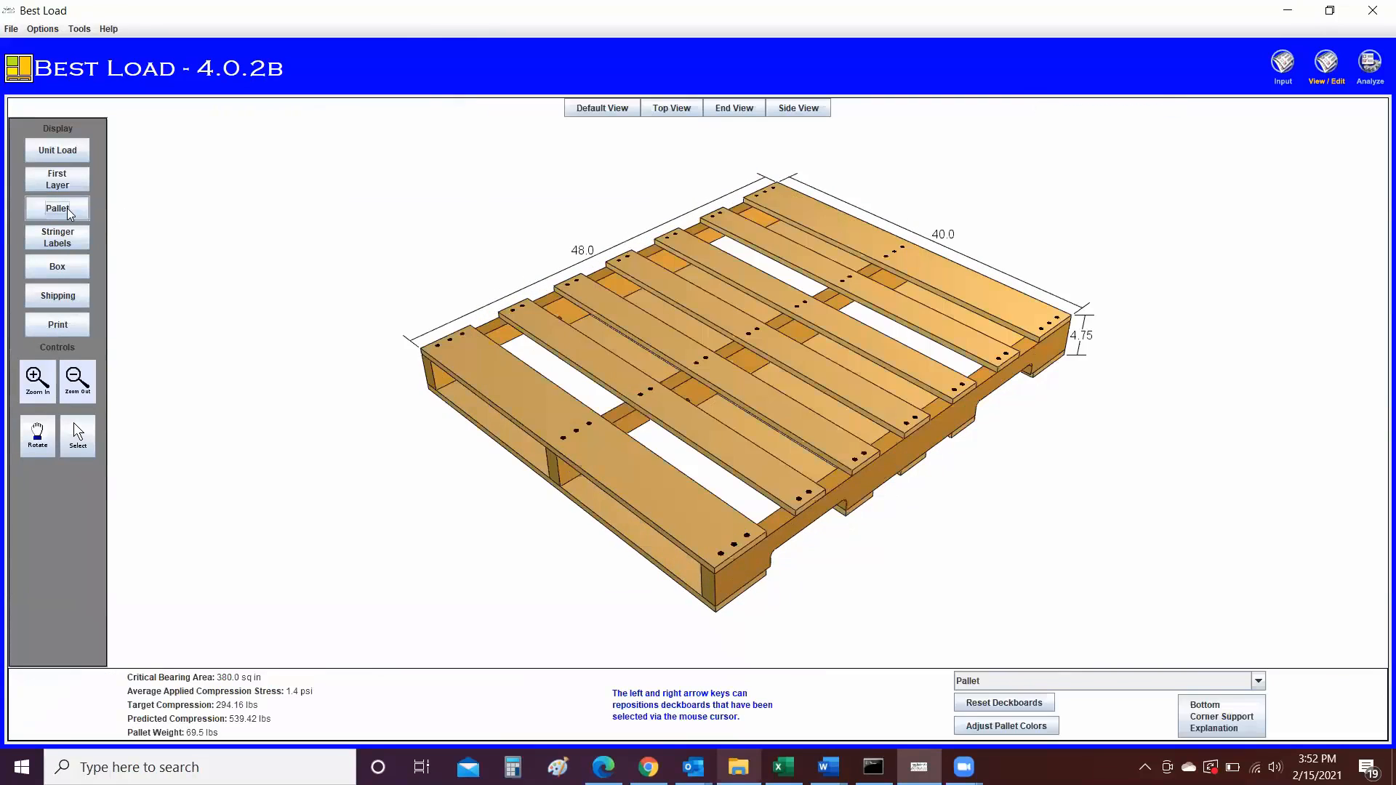
left_click(37, 434)
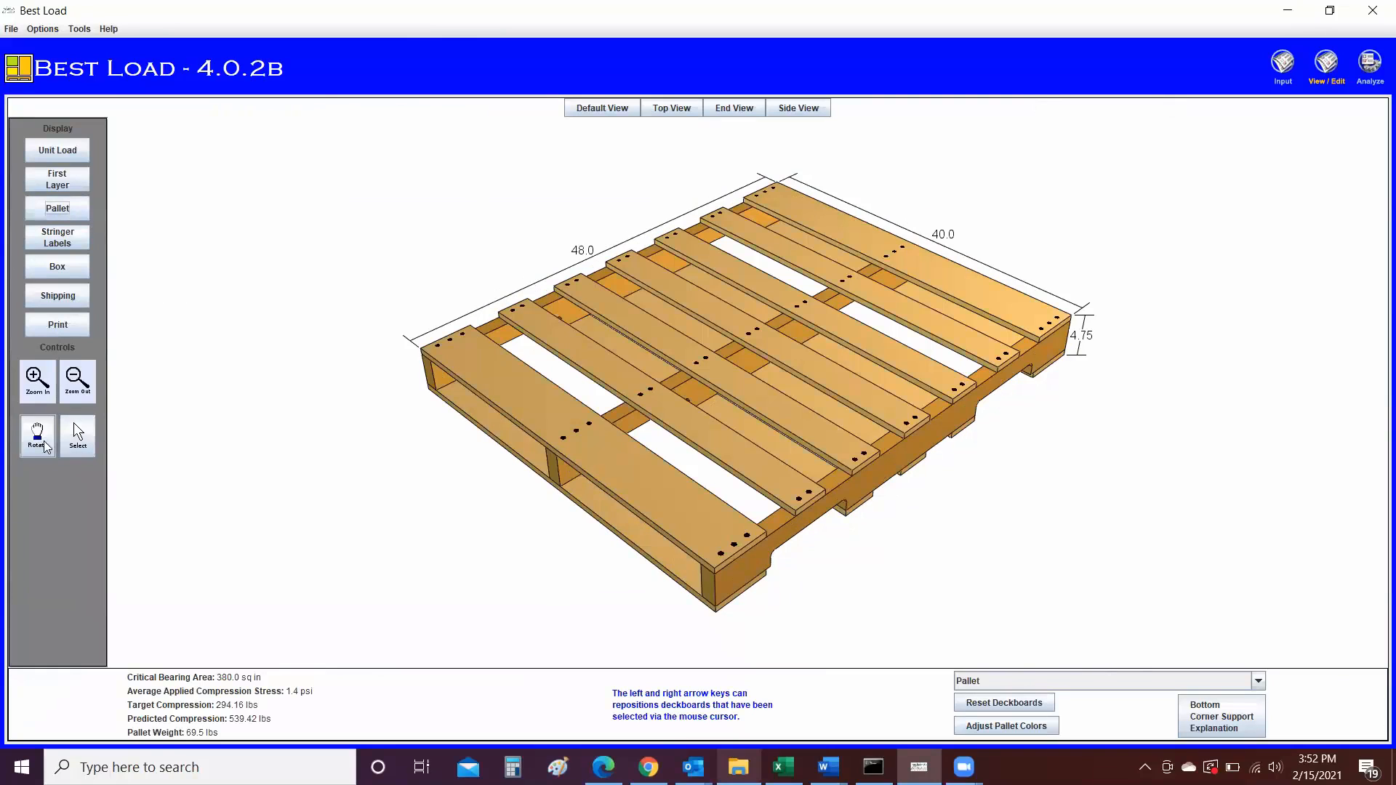
left_click_drag(694, 539, 461, 608)
left_click(73, 422)
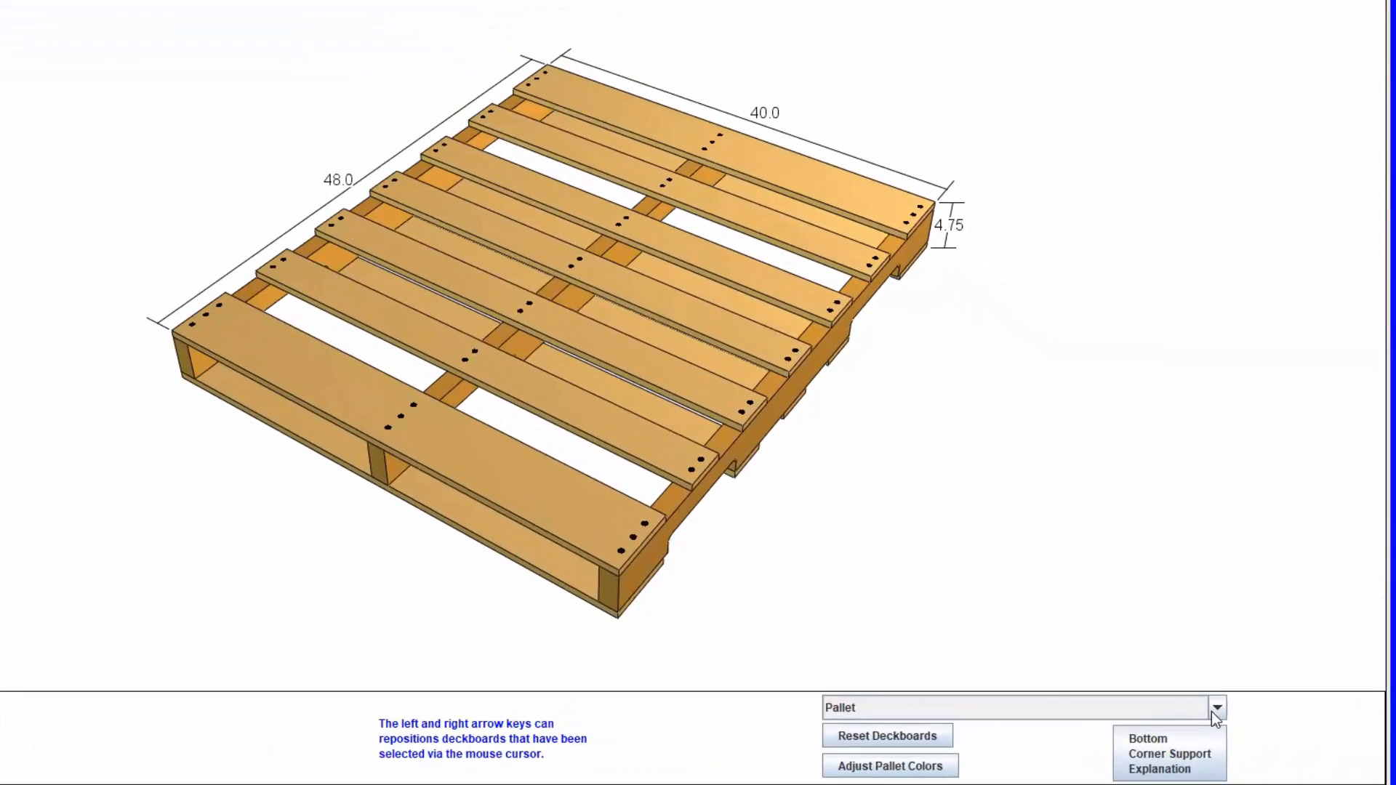
left_click(1212, 712)
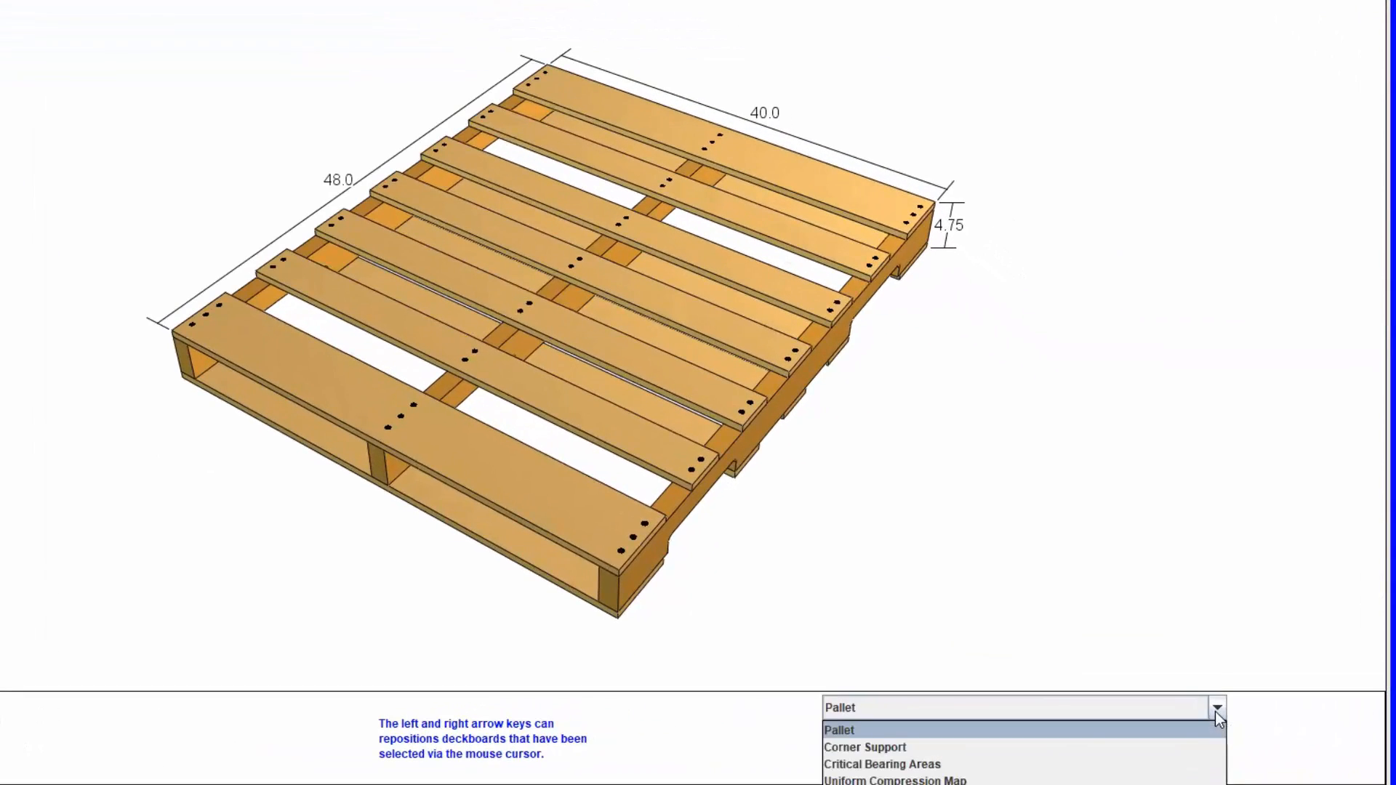
left_click(1188, 744)
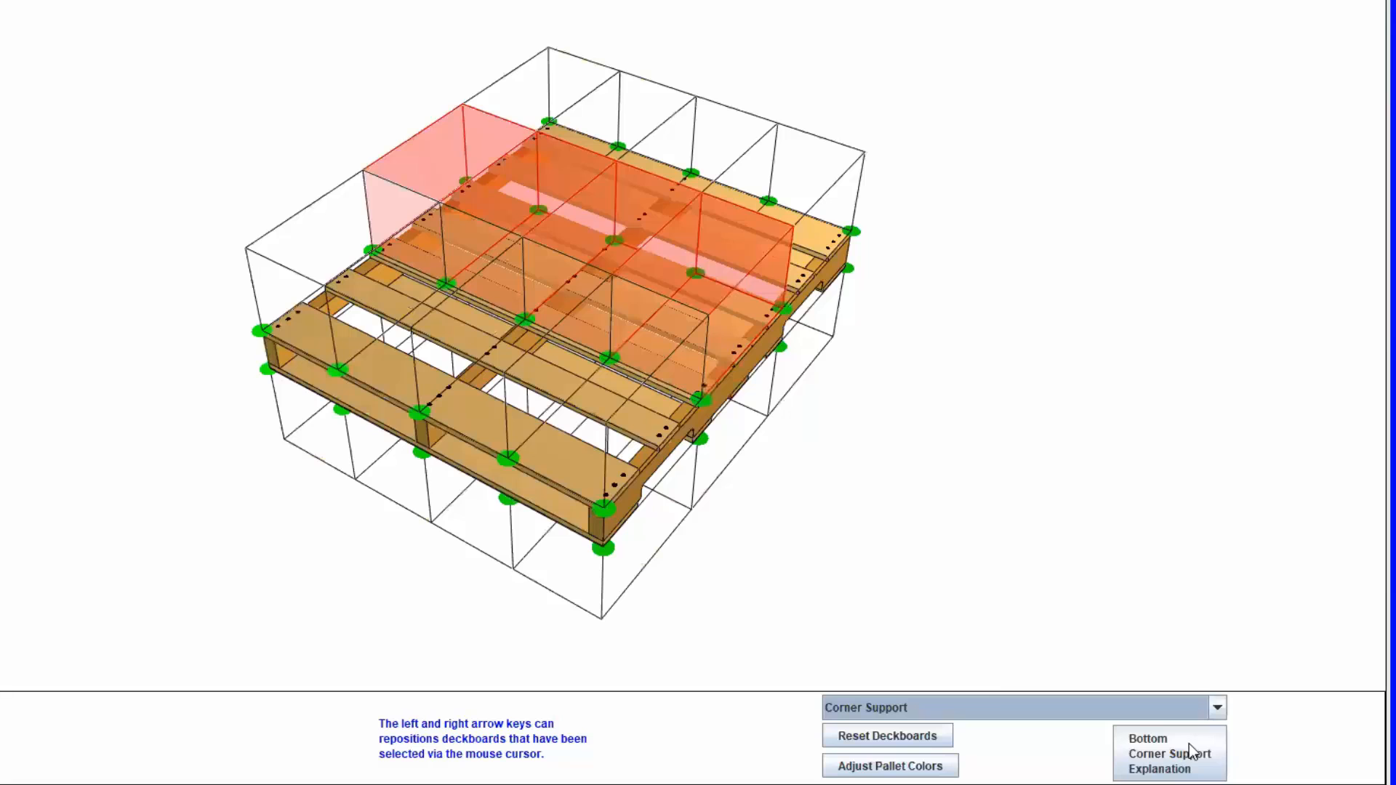
left_click_drag(617, 495, 251, 319)
left_click_drag(578, 403, 483, 467)
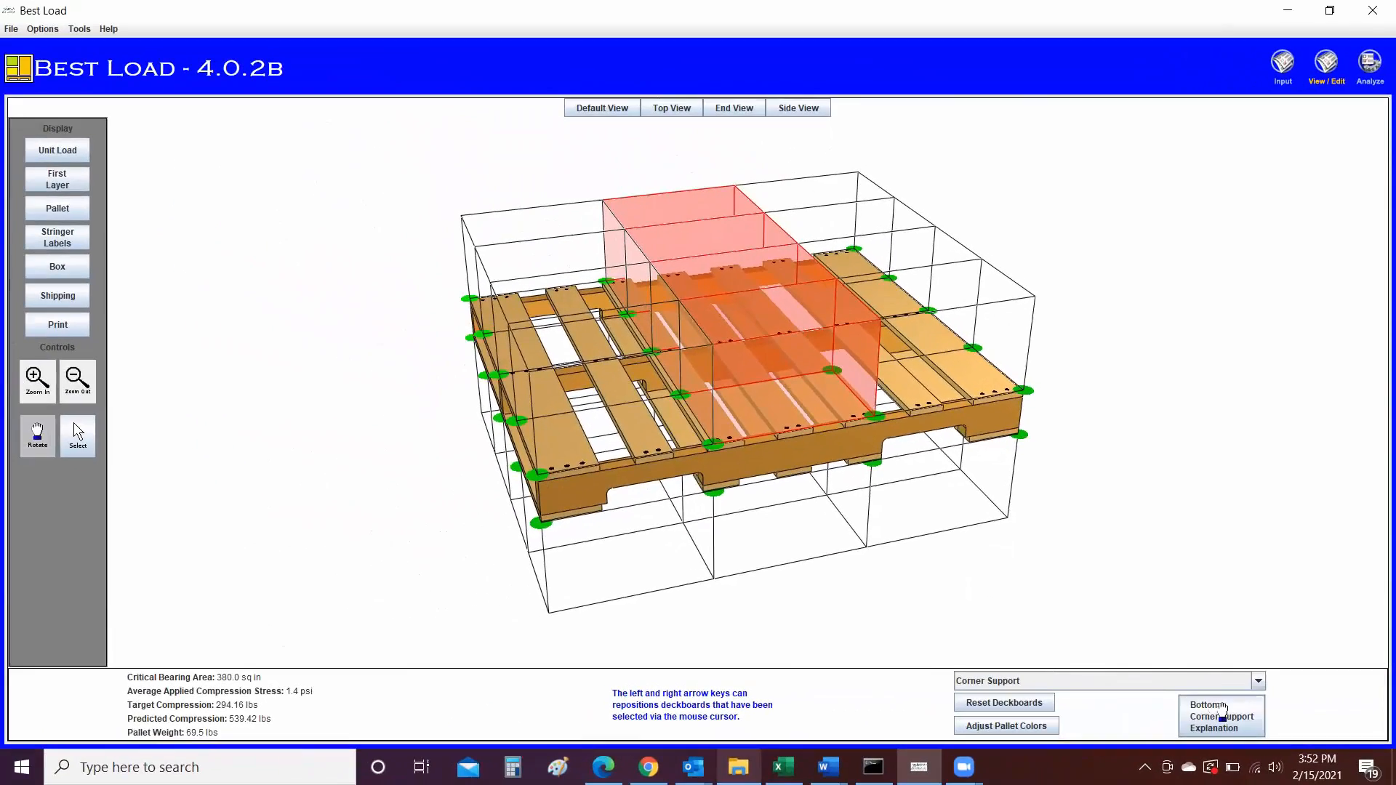
left_click(1207, 724)
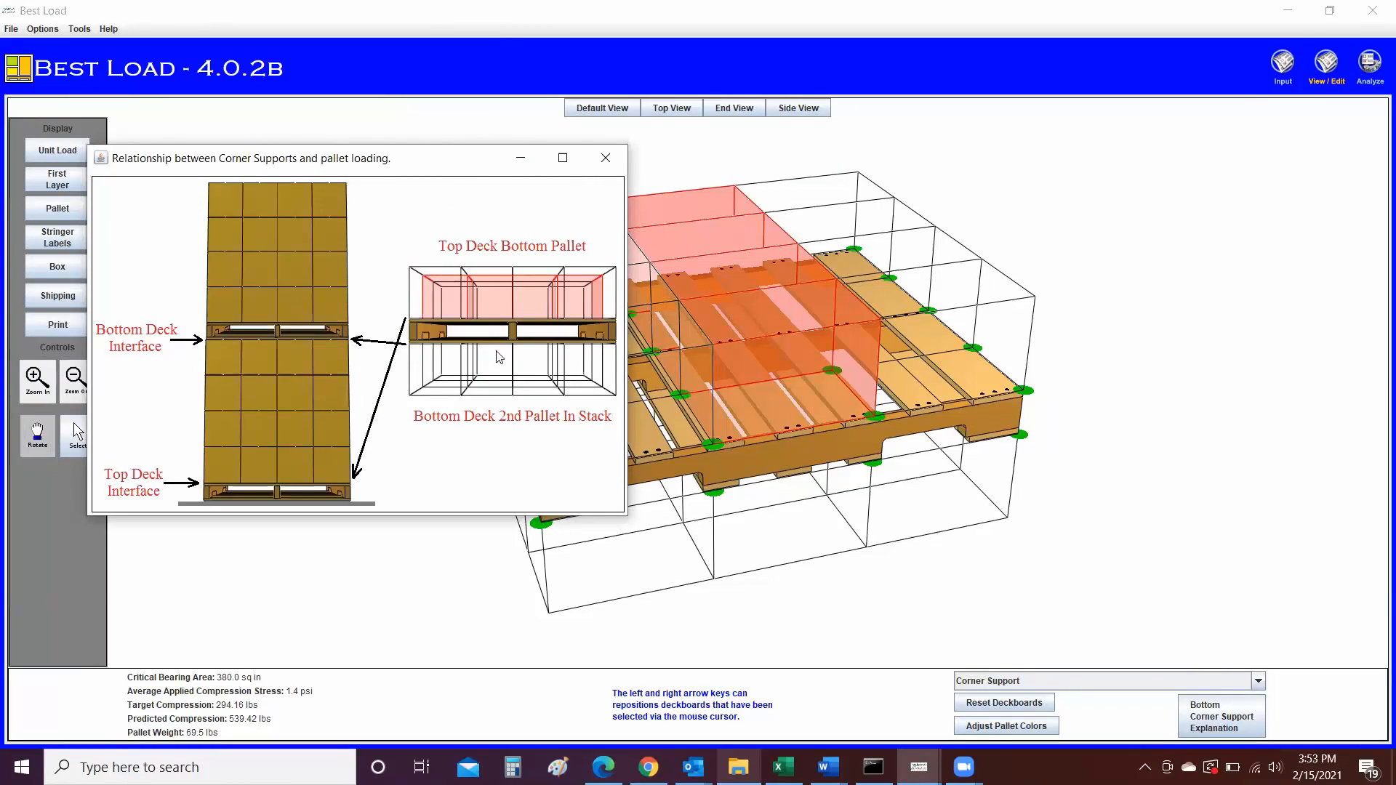
left_click(606, 157)
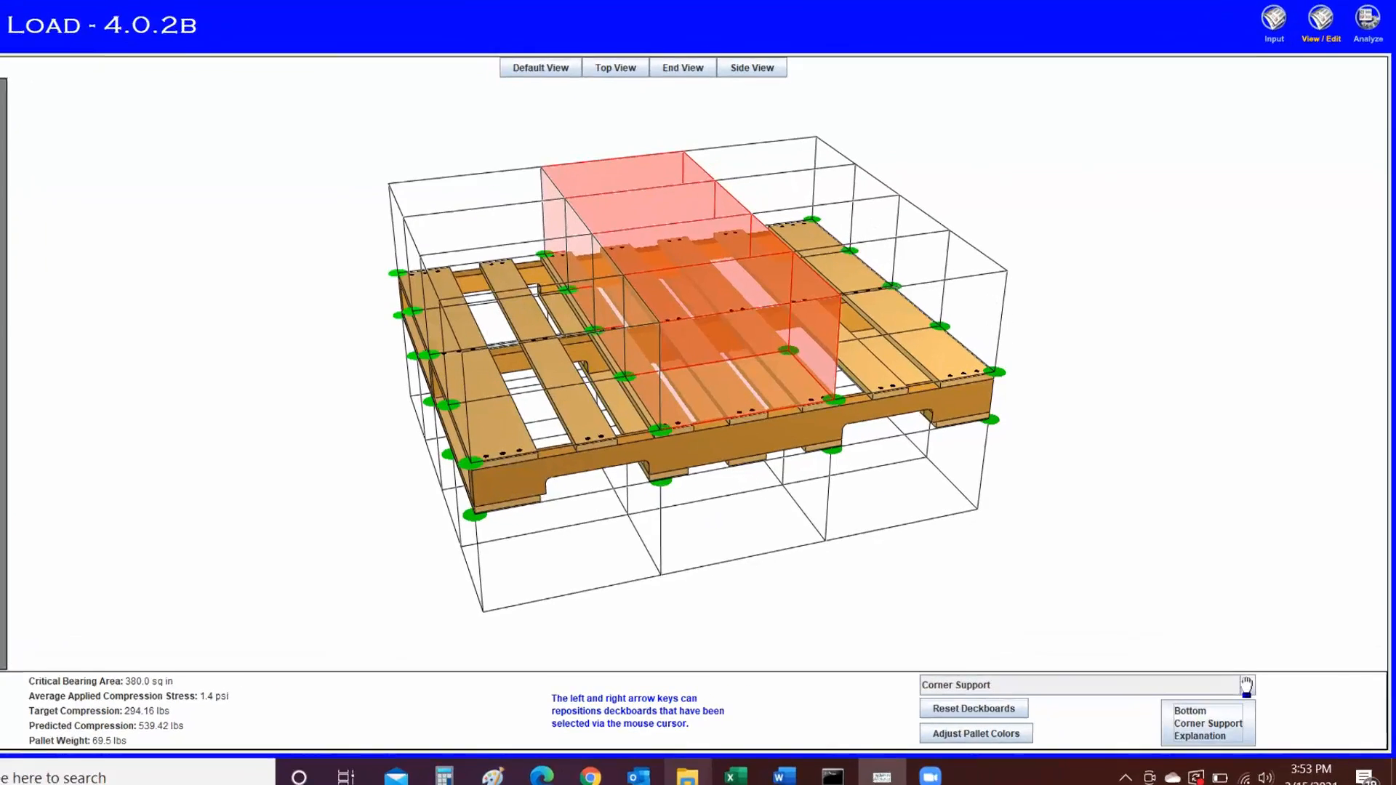
- Show the pallet's Critical Bearing Areas and its Uniform Compression Map
left_click(1258, 681)
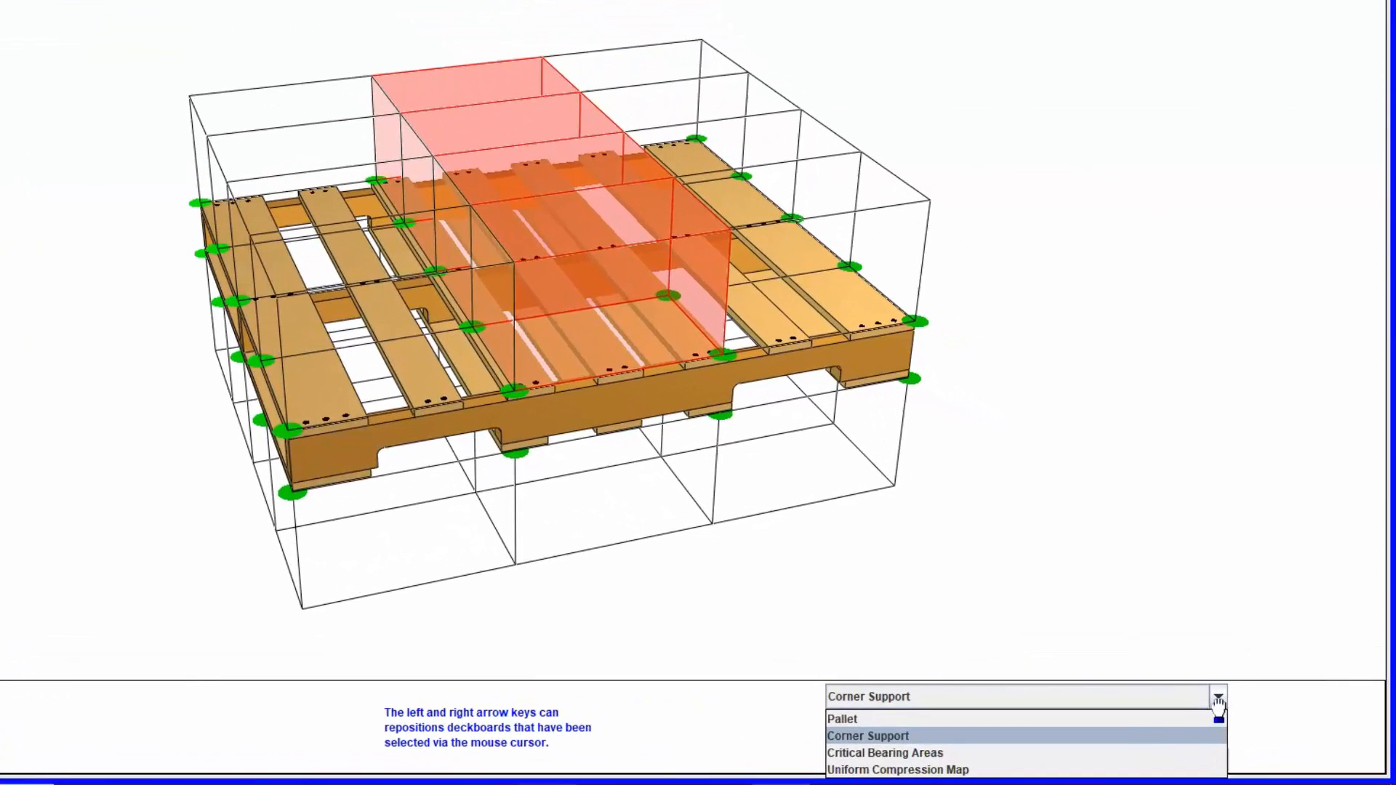
left_click(1218, 699)
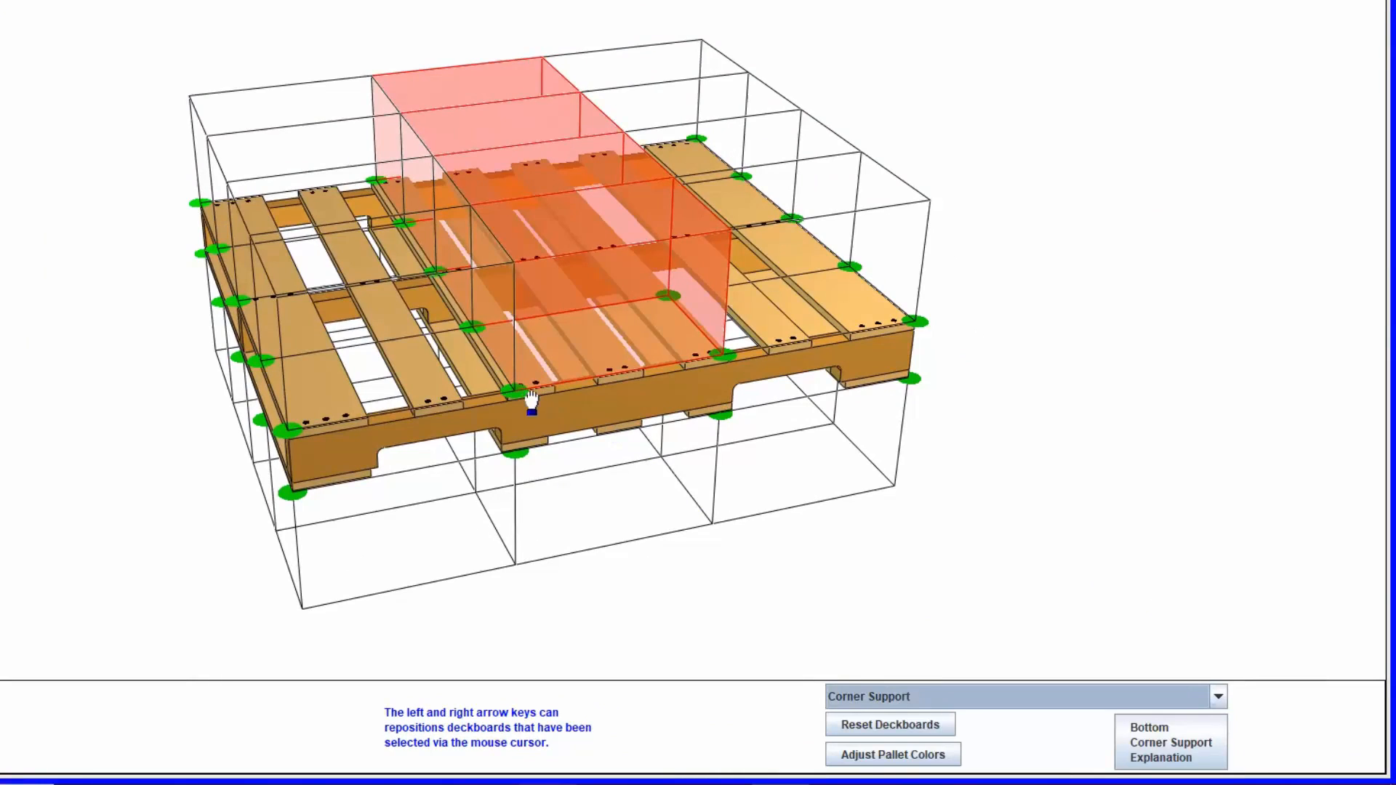
left_click(1216, 694)
left_click(1171, 753)
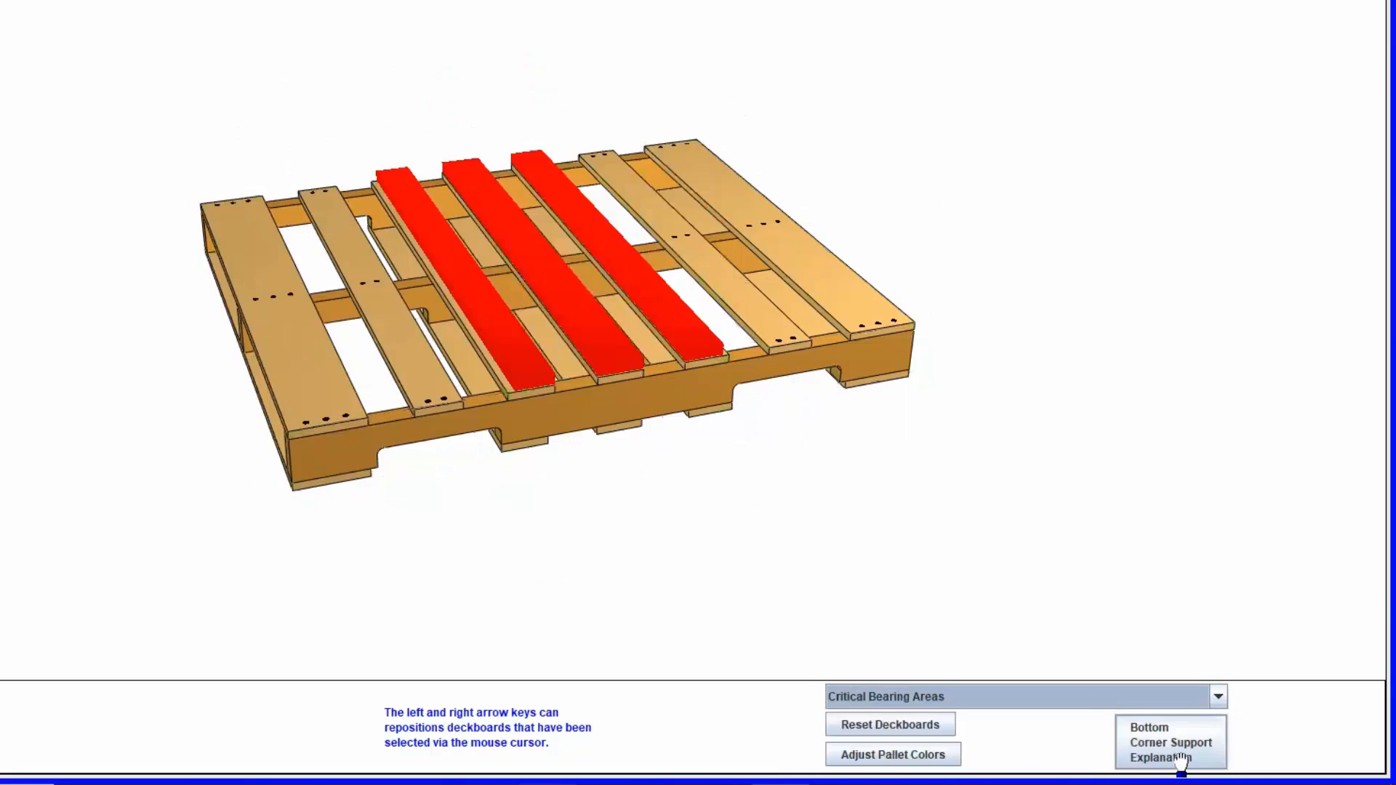
left_click(1224, 696)
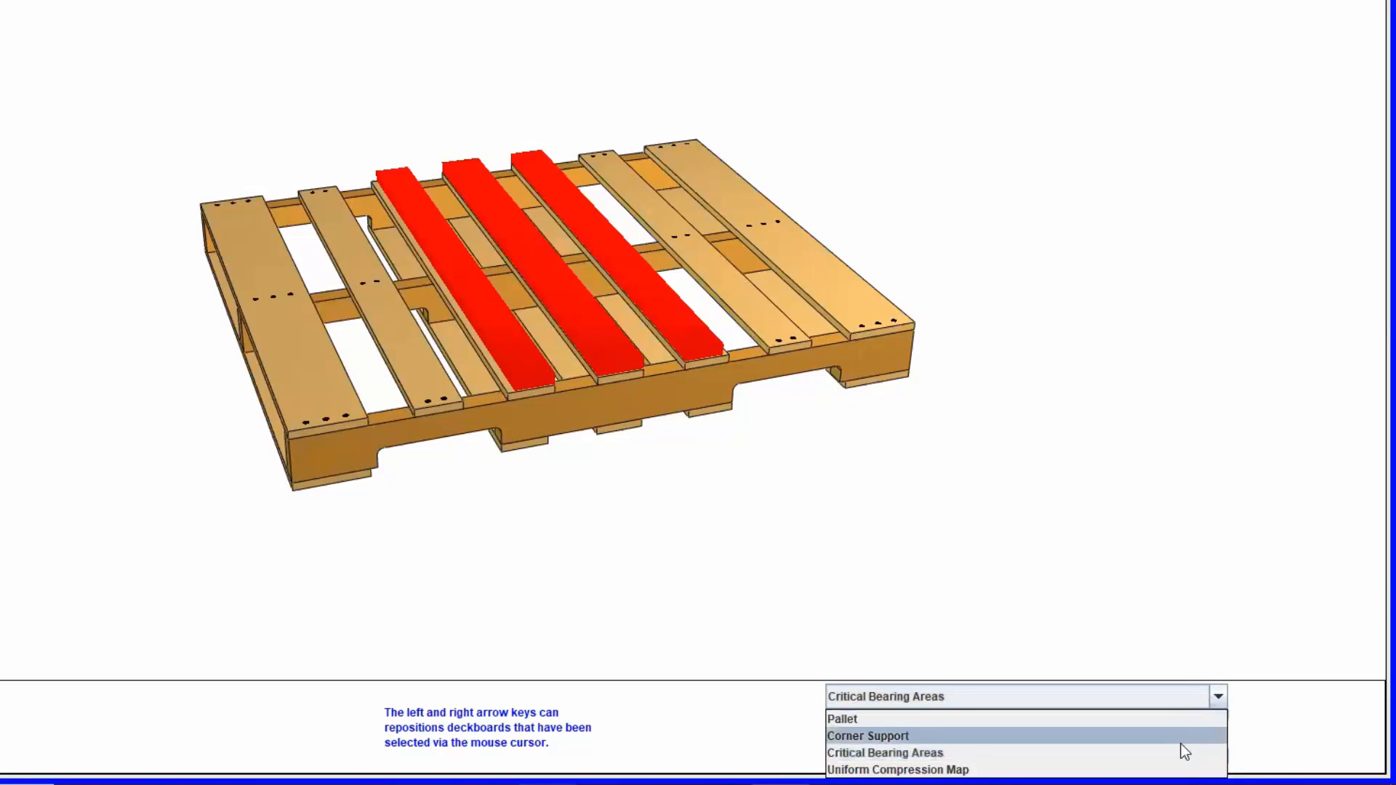
left_click(1195, 769)
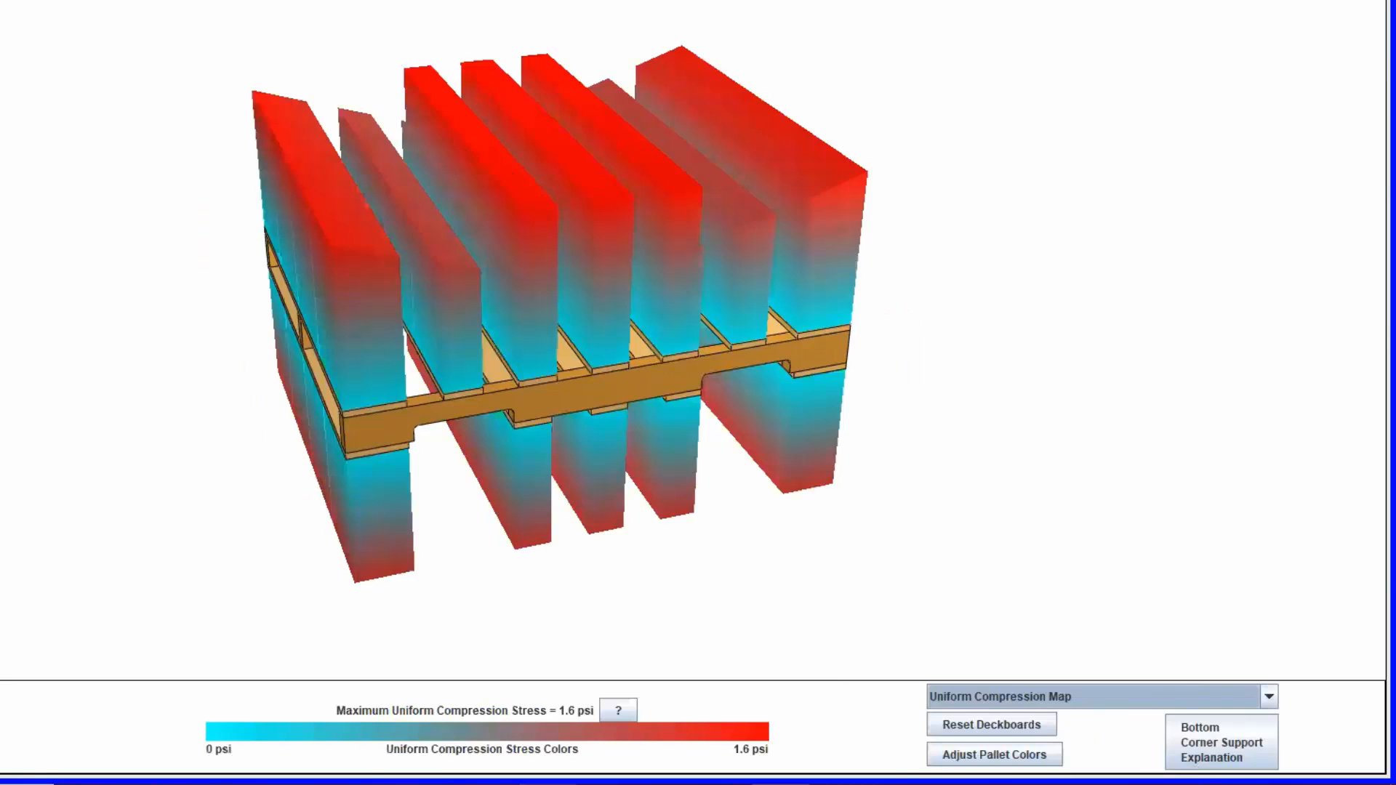
left_click_drag(362, 438, 323, 414)
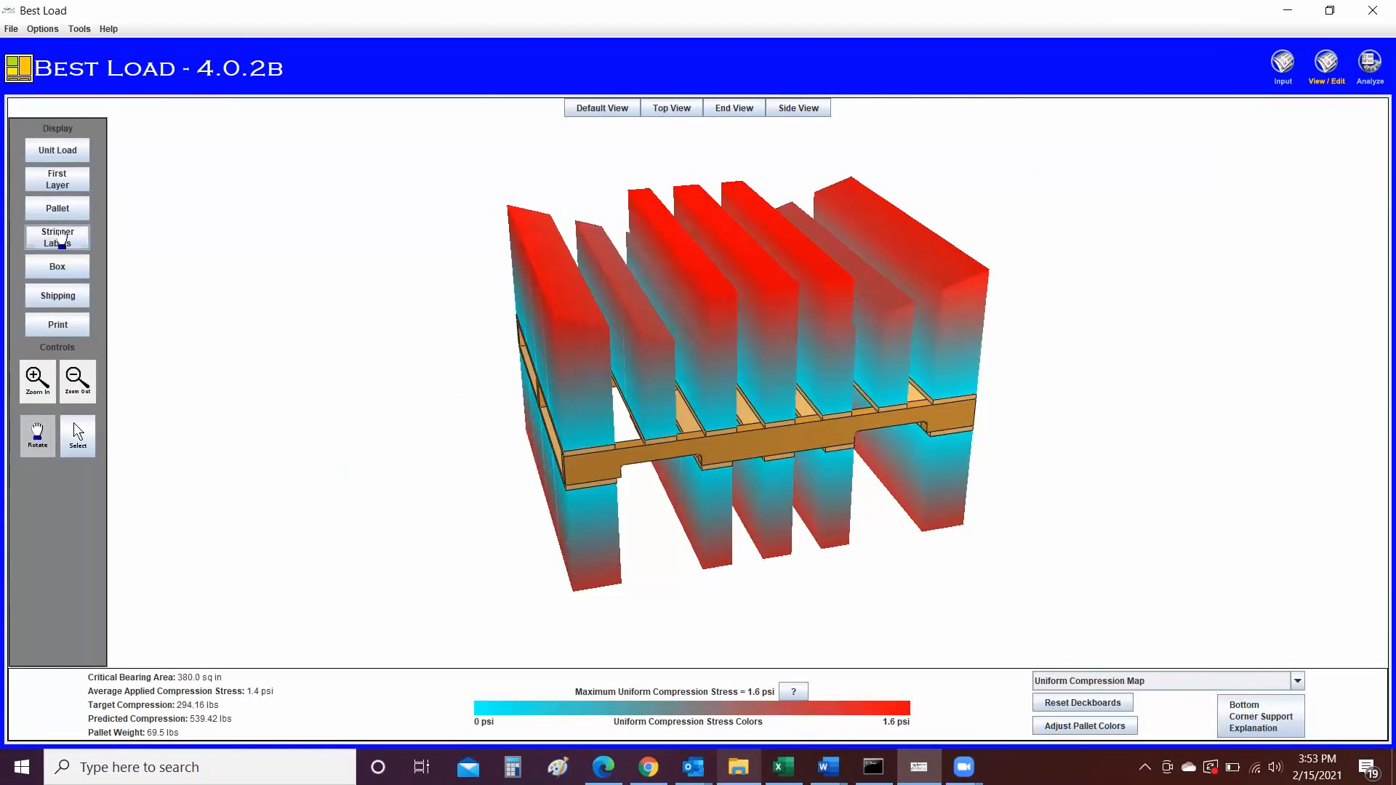
- Add the text stencil "Example" to the pallet stringer, look at the treatment stamp text dialog without adding a stamp, and exit stencil work
left_click(58, 240)
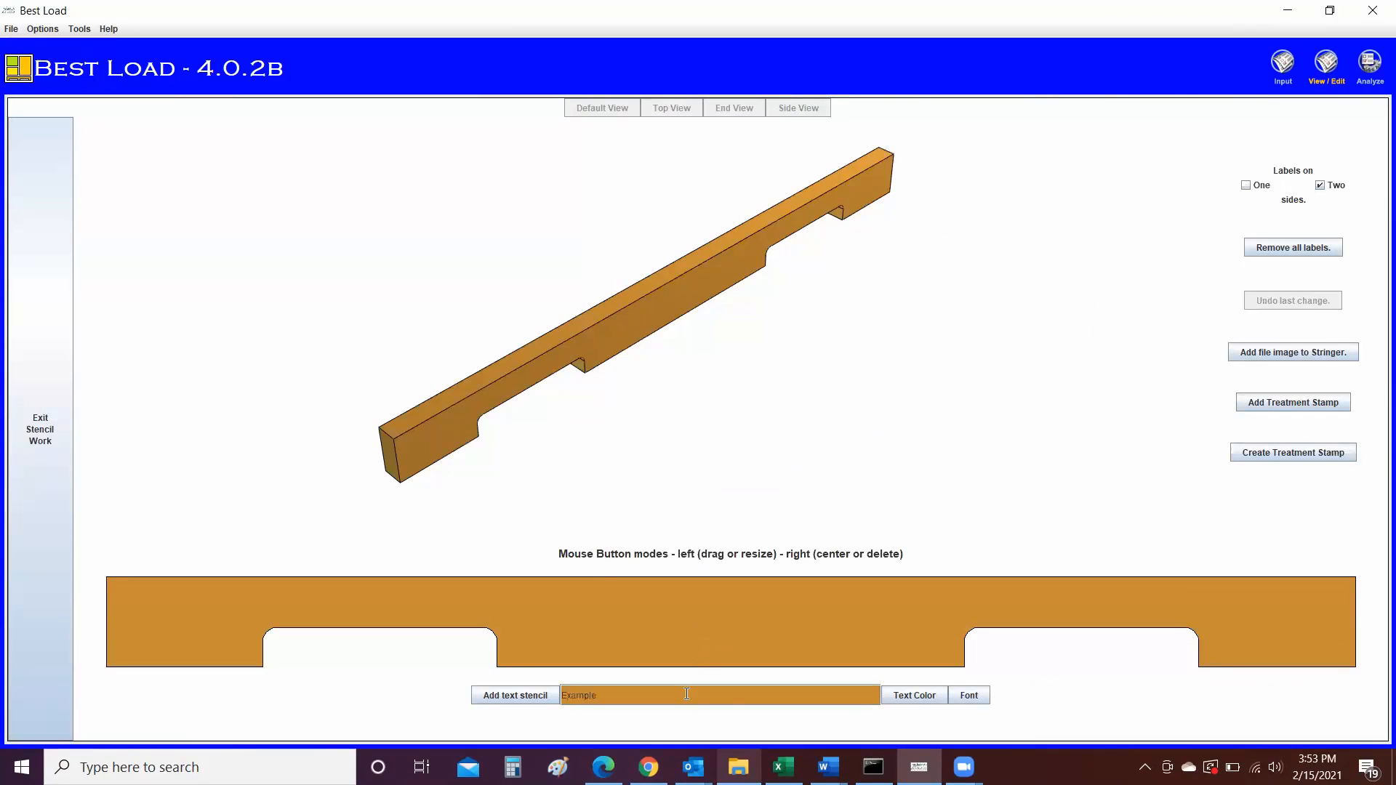
left_click(515, 696)
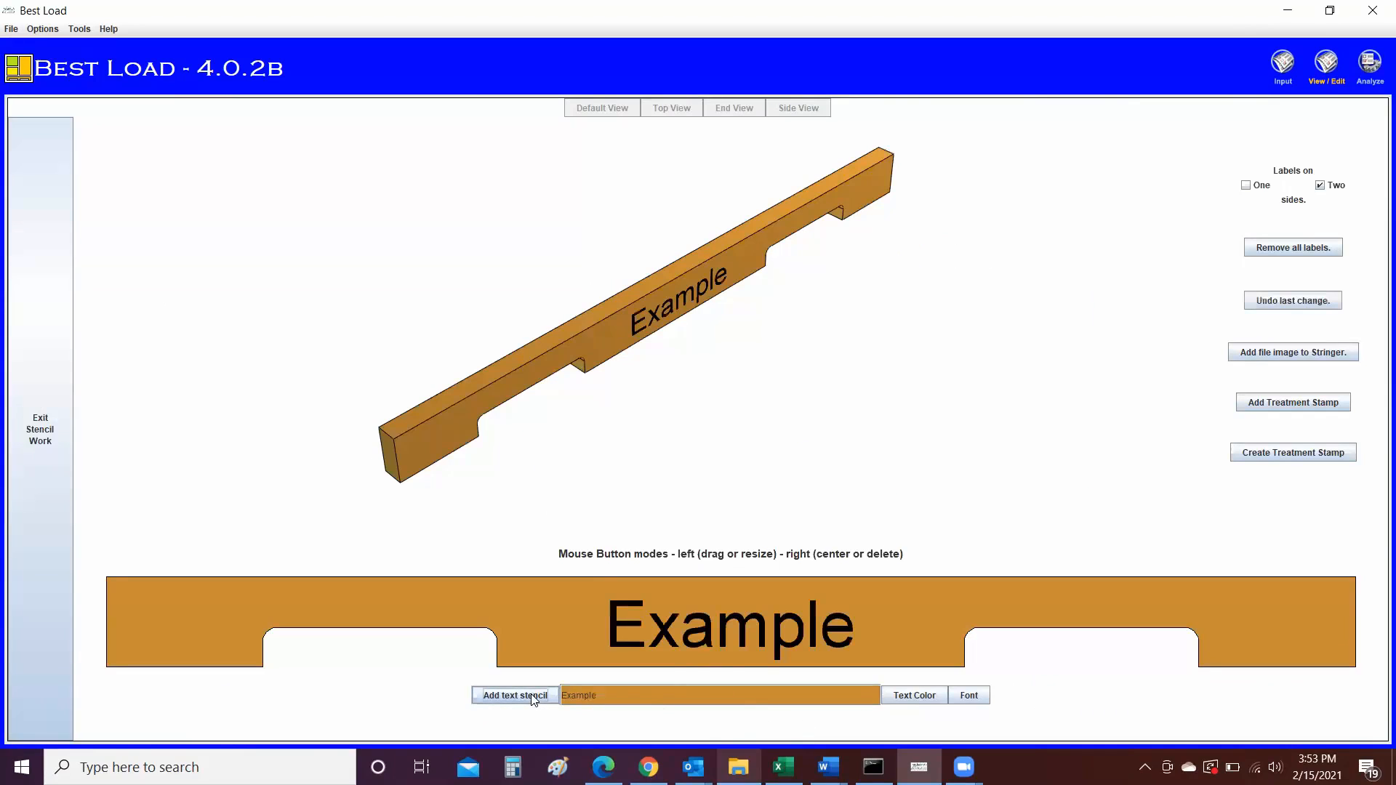
left_click(1259, 405)
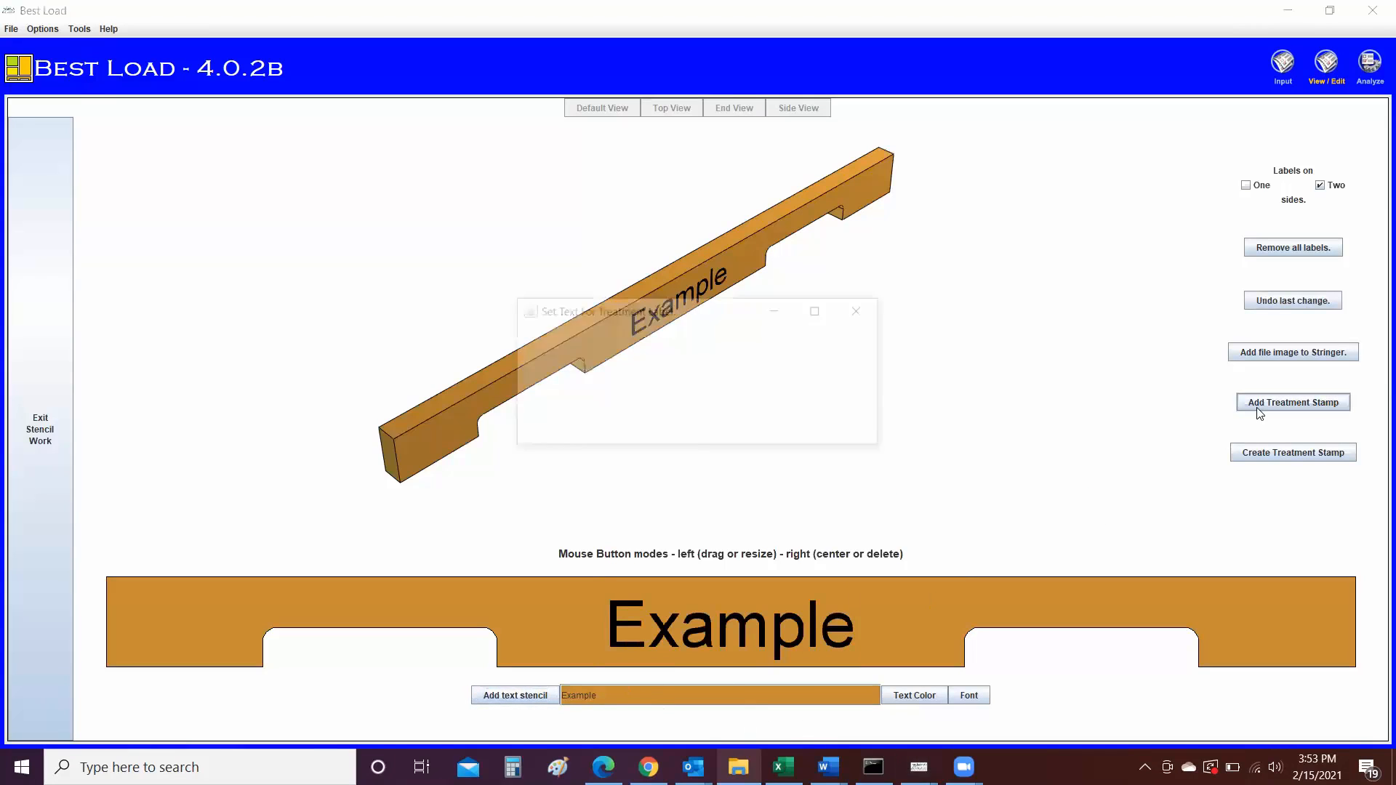
left_click(691, 435)
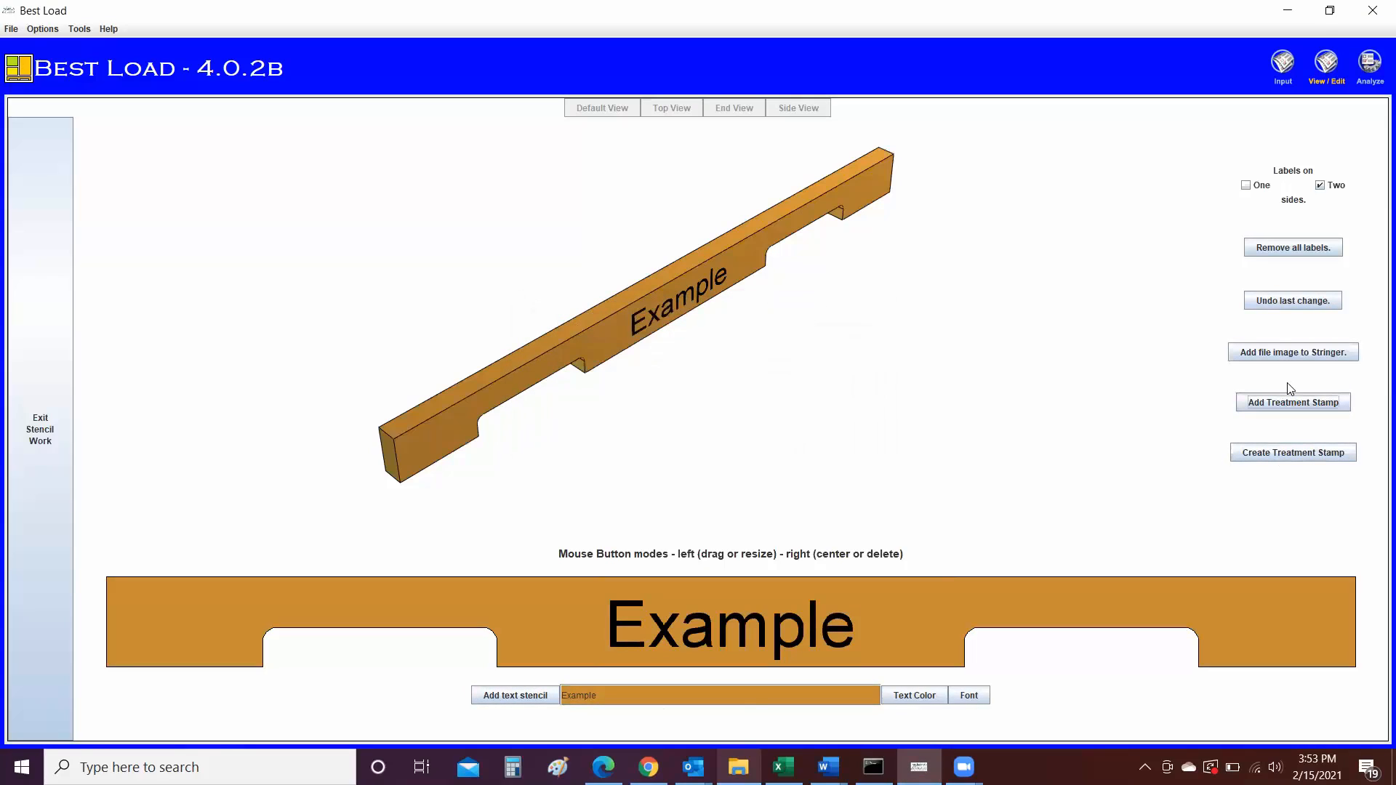
left_click(55, 436)
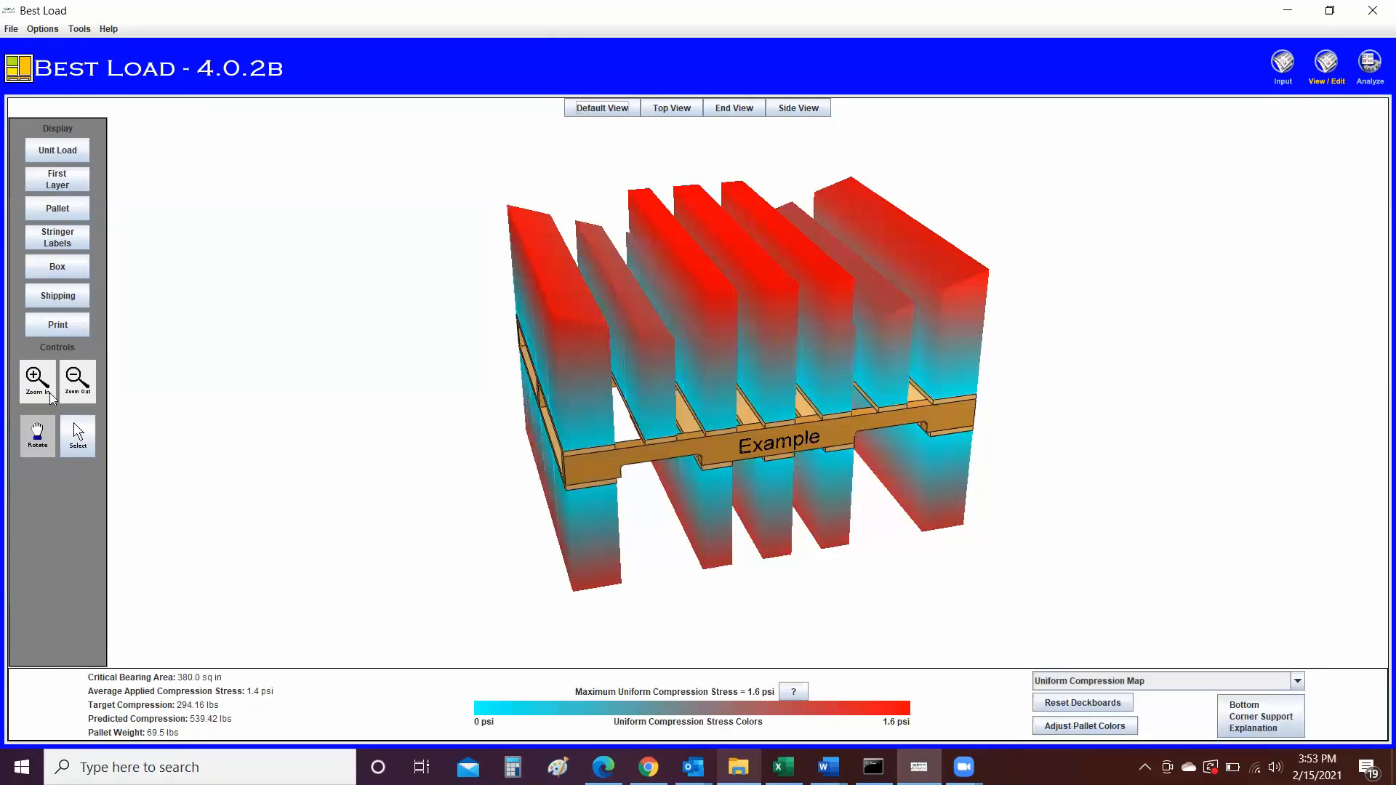
- Display the single box and view it from another angle, and display the shipping layout of the loaded trailer
left_click(57, 267)
left_click(38, 438)
left_click_drag(692, 503, 507, 409)
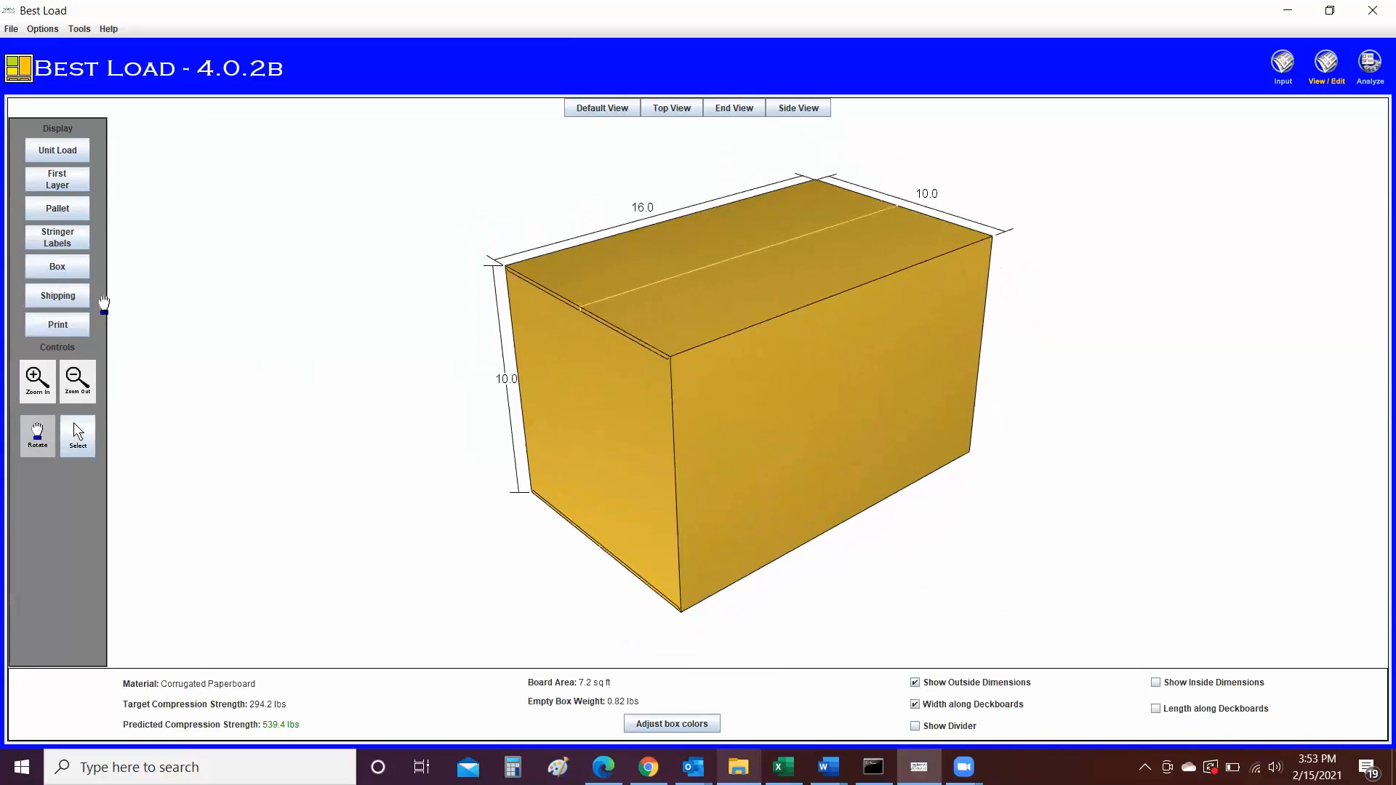
left_click(64, 293)
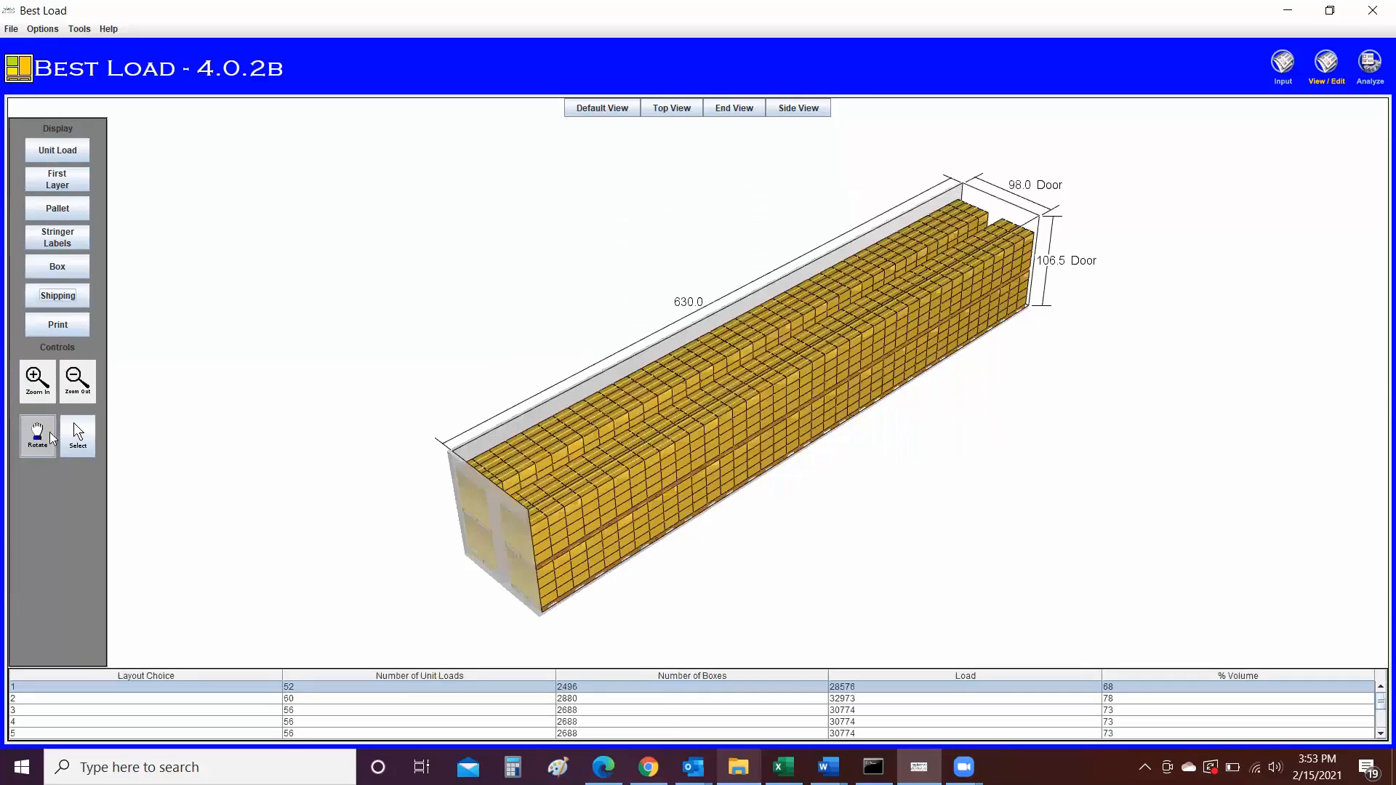
- Rotate the loaded trailer to show its nose end and compare shipping layout choices 2 through 5
left_click_drag(529, 576, 257, 458)
left_click(92, 440)
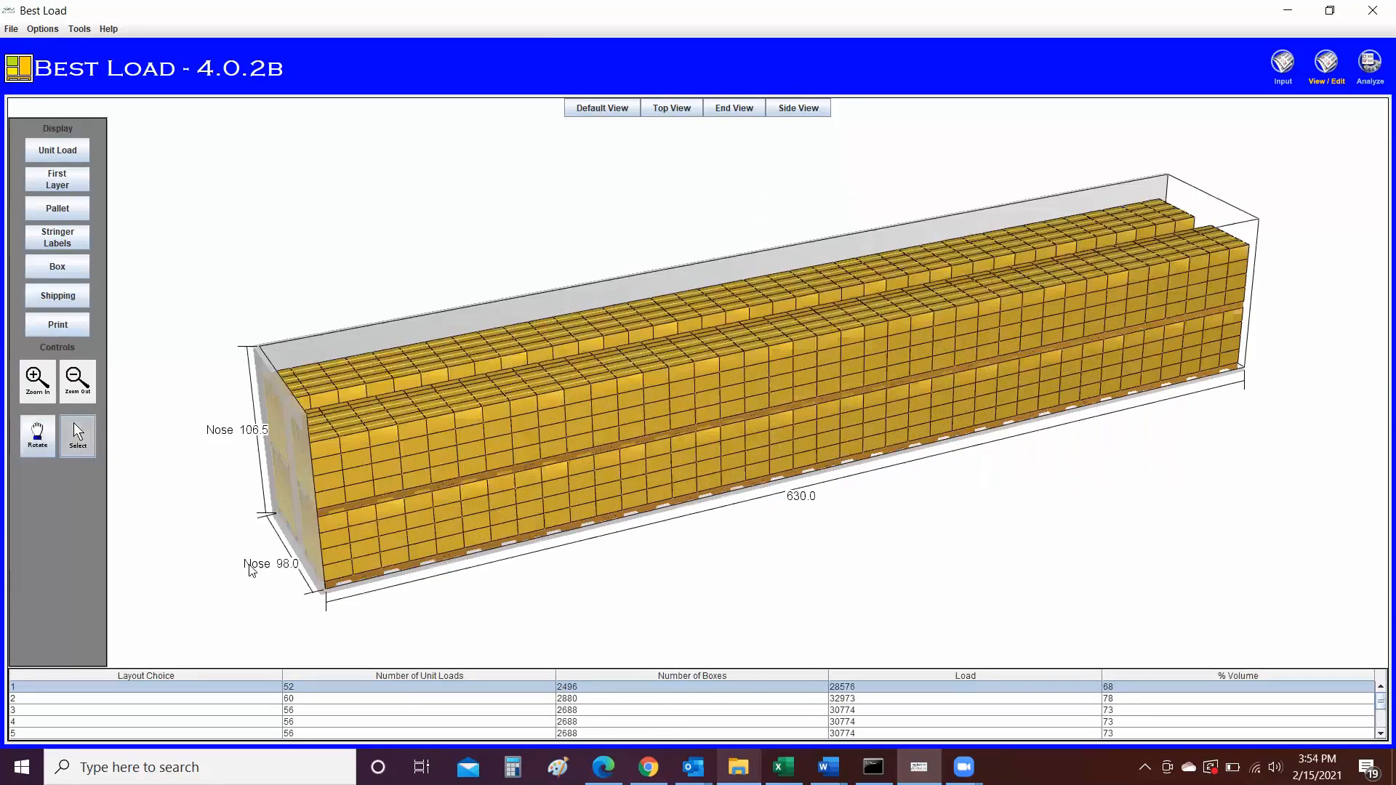
left_click(399, 701)
left_click(401, 711)
left_click(404, 721)
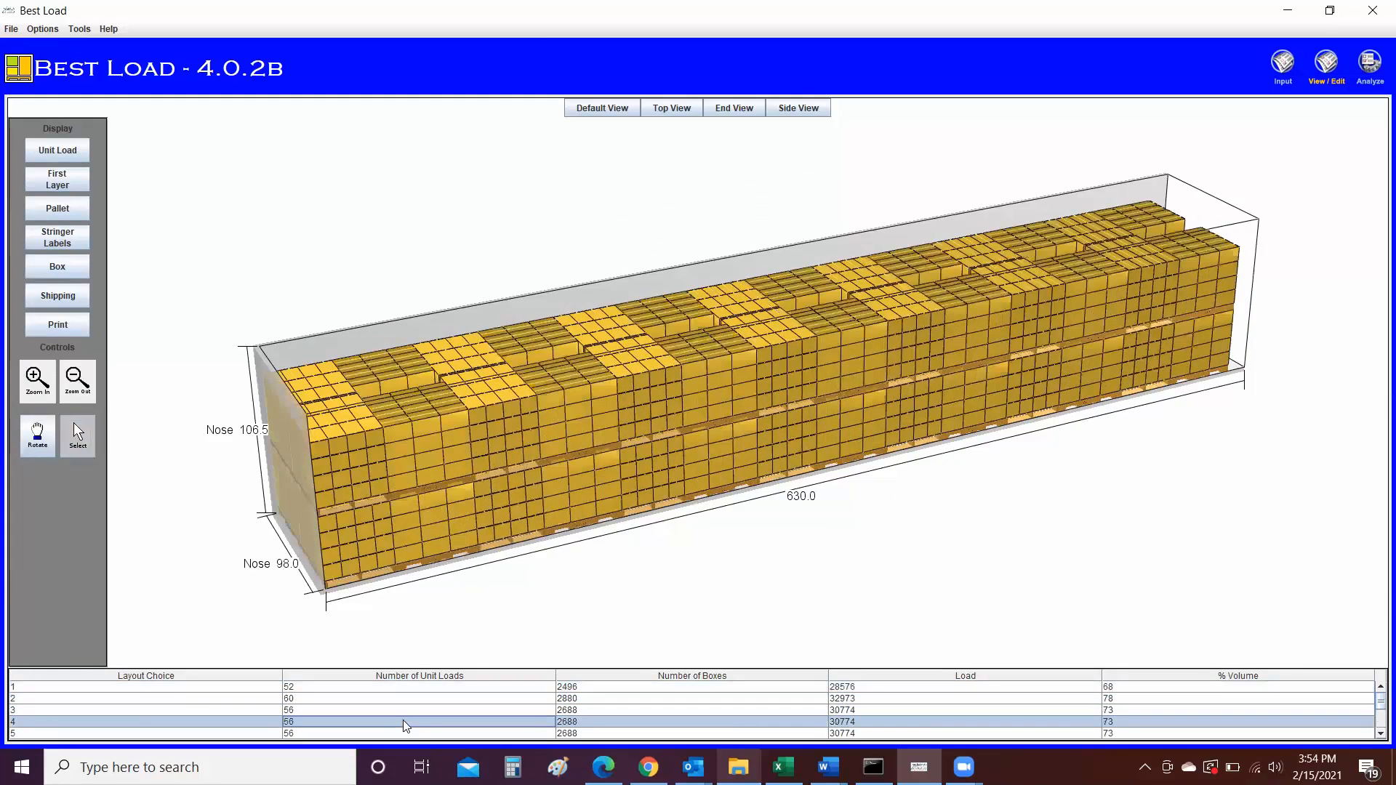
left_click(406, 734)
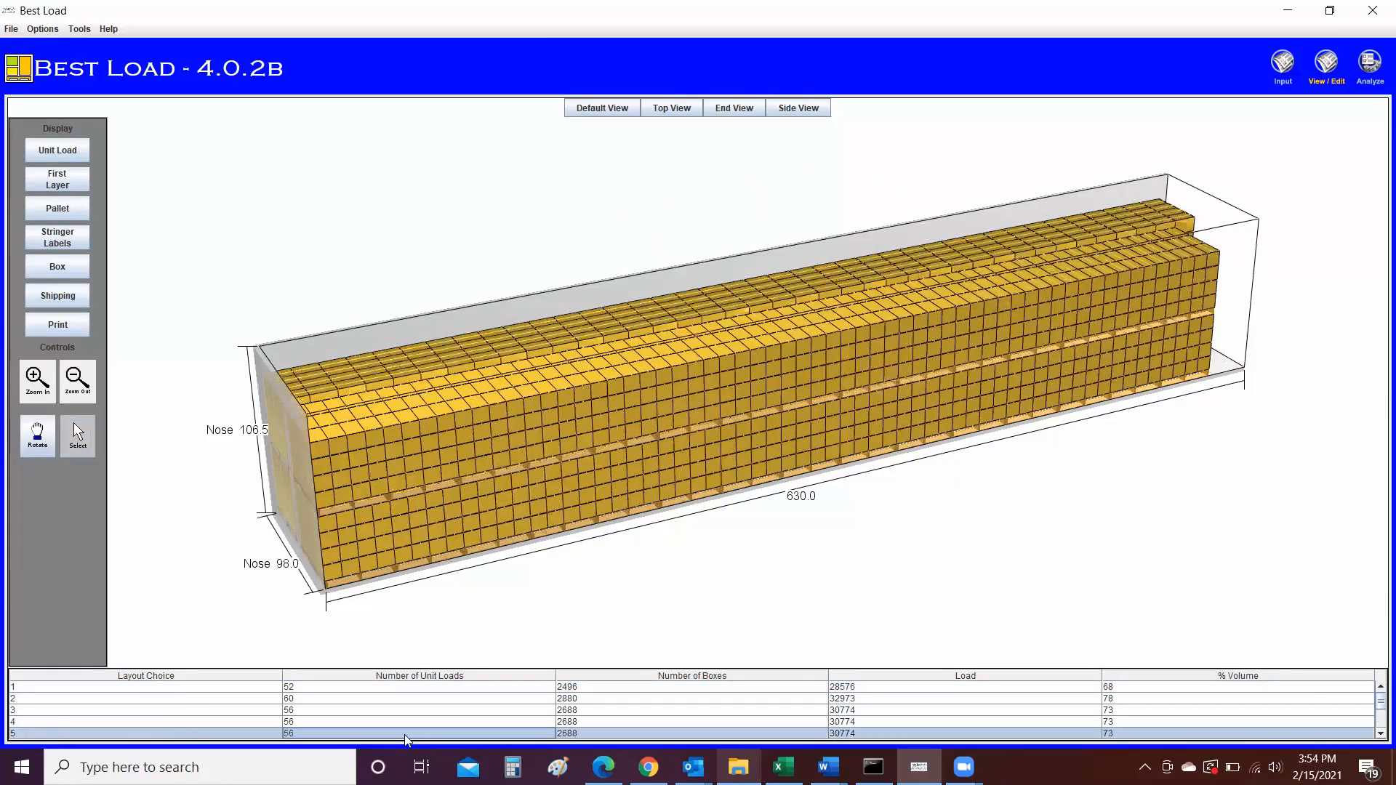
- Return to shipping layout choice 1 and preview its printout without printing the document
left_click(405, 688)
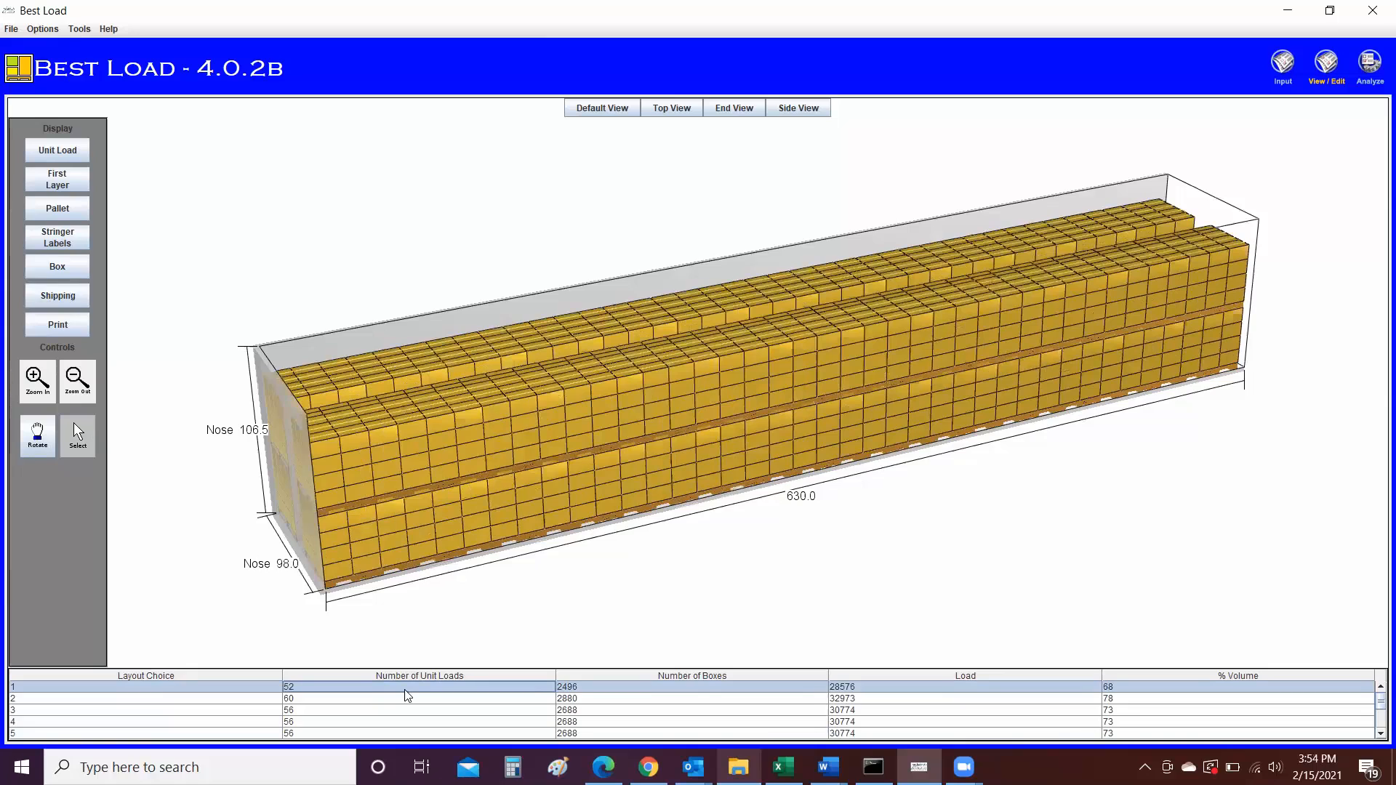
left_click(77, 329)
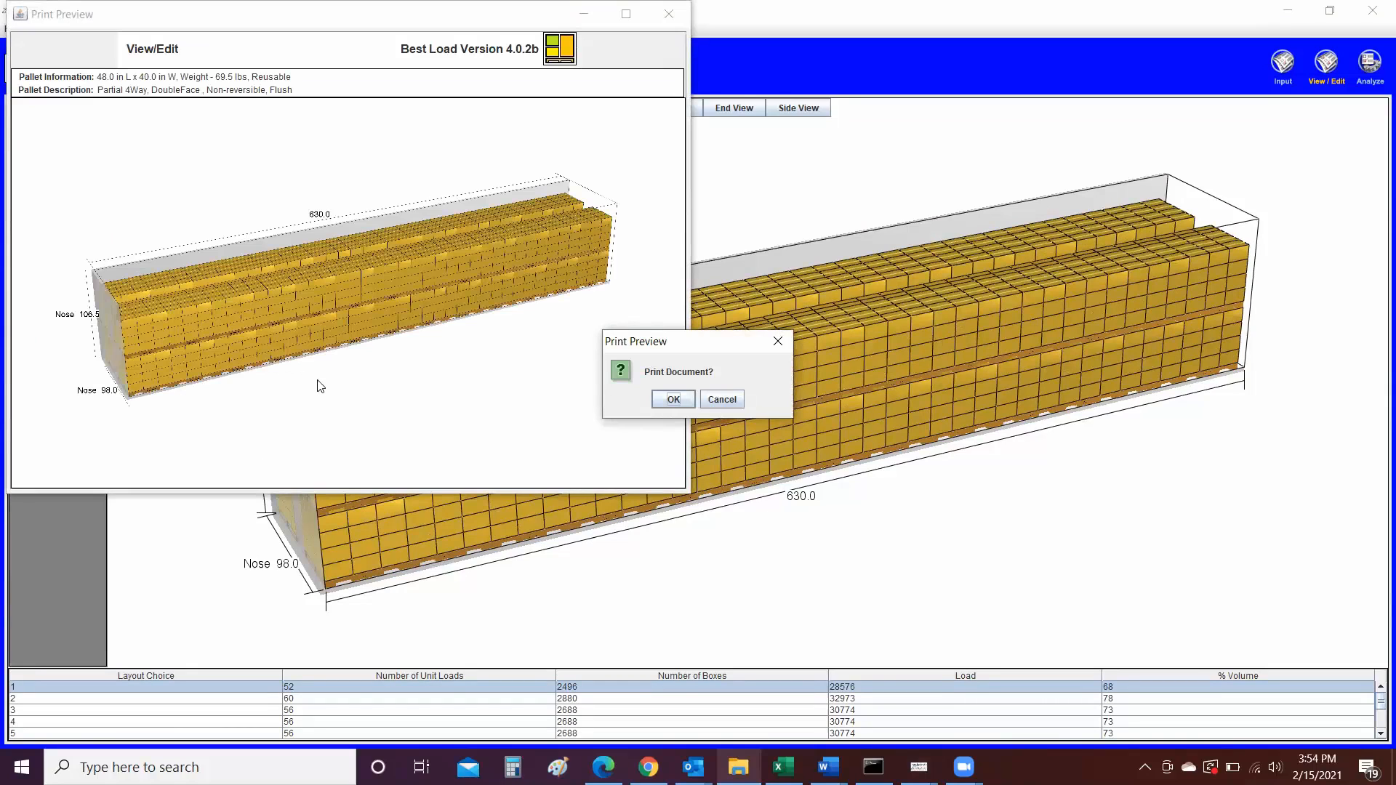
left_click(723, 400)
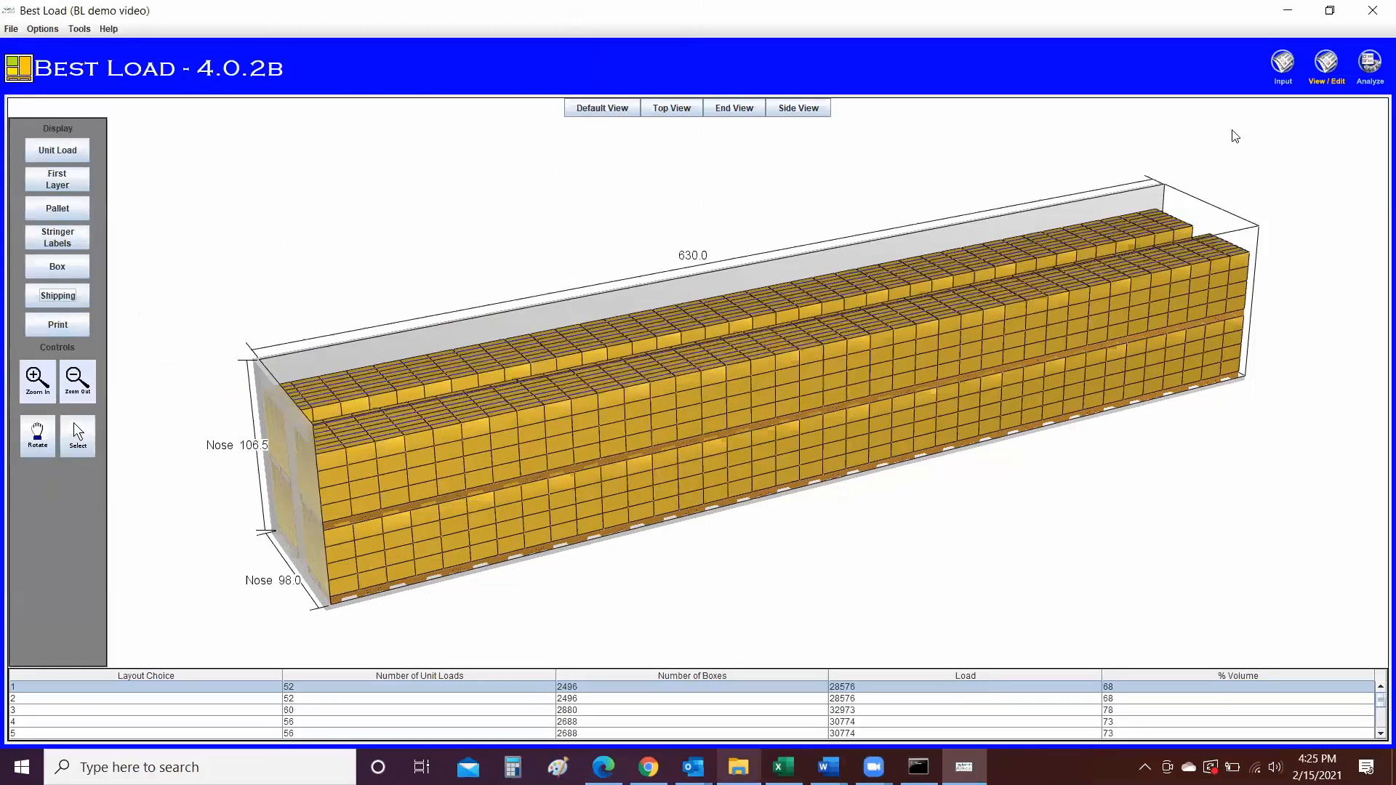
- Open the analysis outputs with all company information left blank and review the Overview/Summary report
left_click(1365, 86)
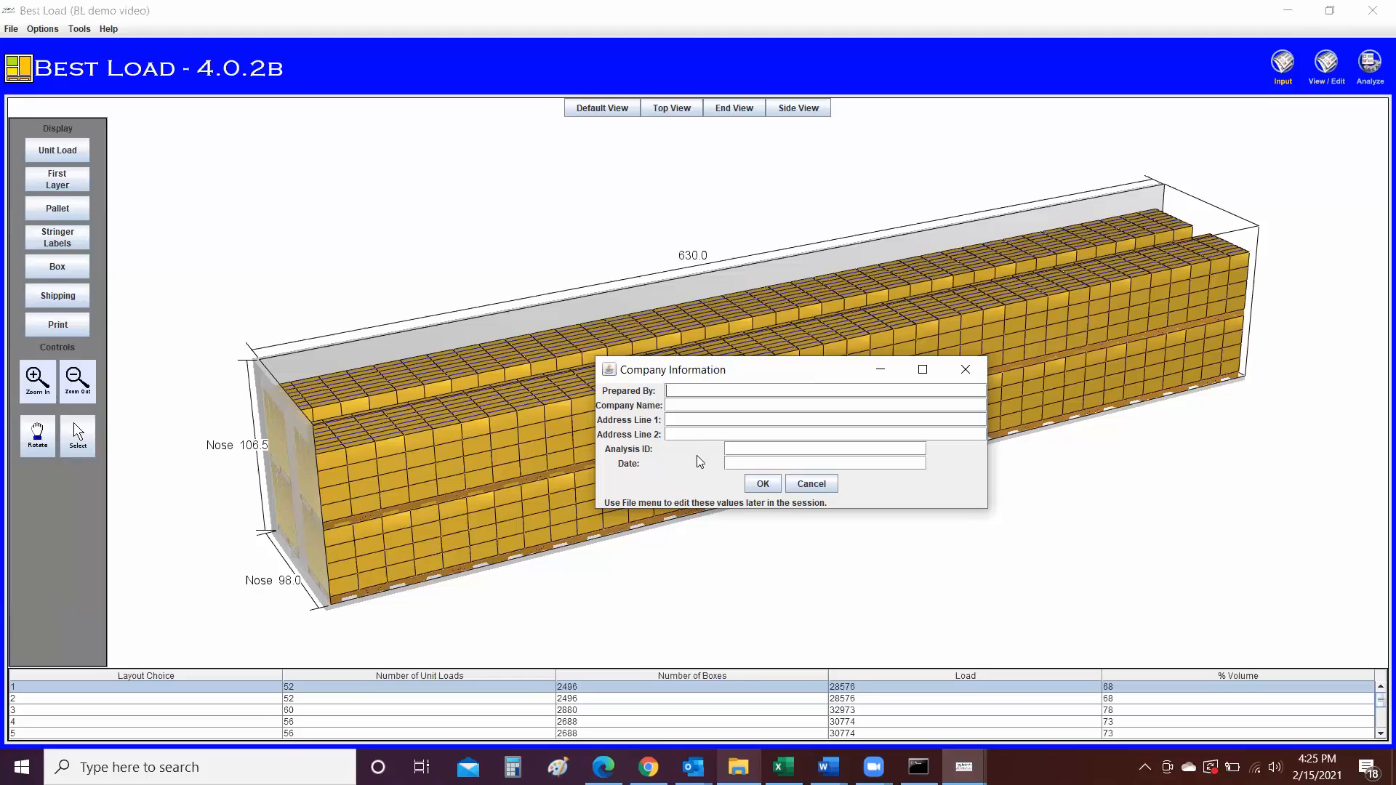
left_click(763, 484)
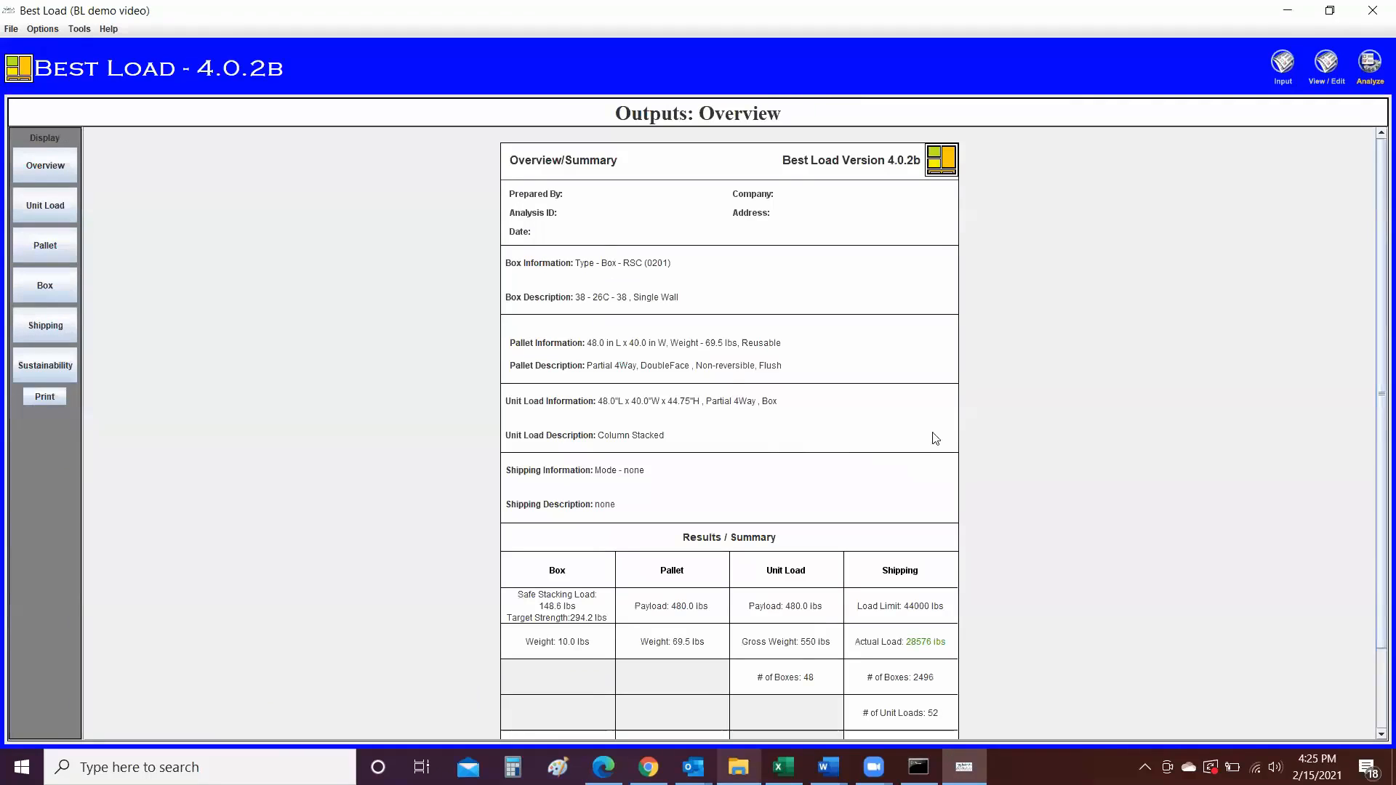
mouse_move(1376, 424)
left_mouse_down()
mouse_move(1372, 509)
mouse_move(1373, 407)
left_mouse_up()
- Review the full Unit Load Specifications report and the Pallet Specifications report down to its notes lines
left_click(46, 202)
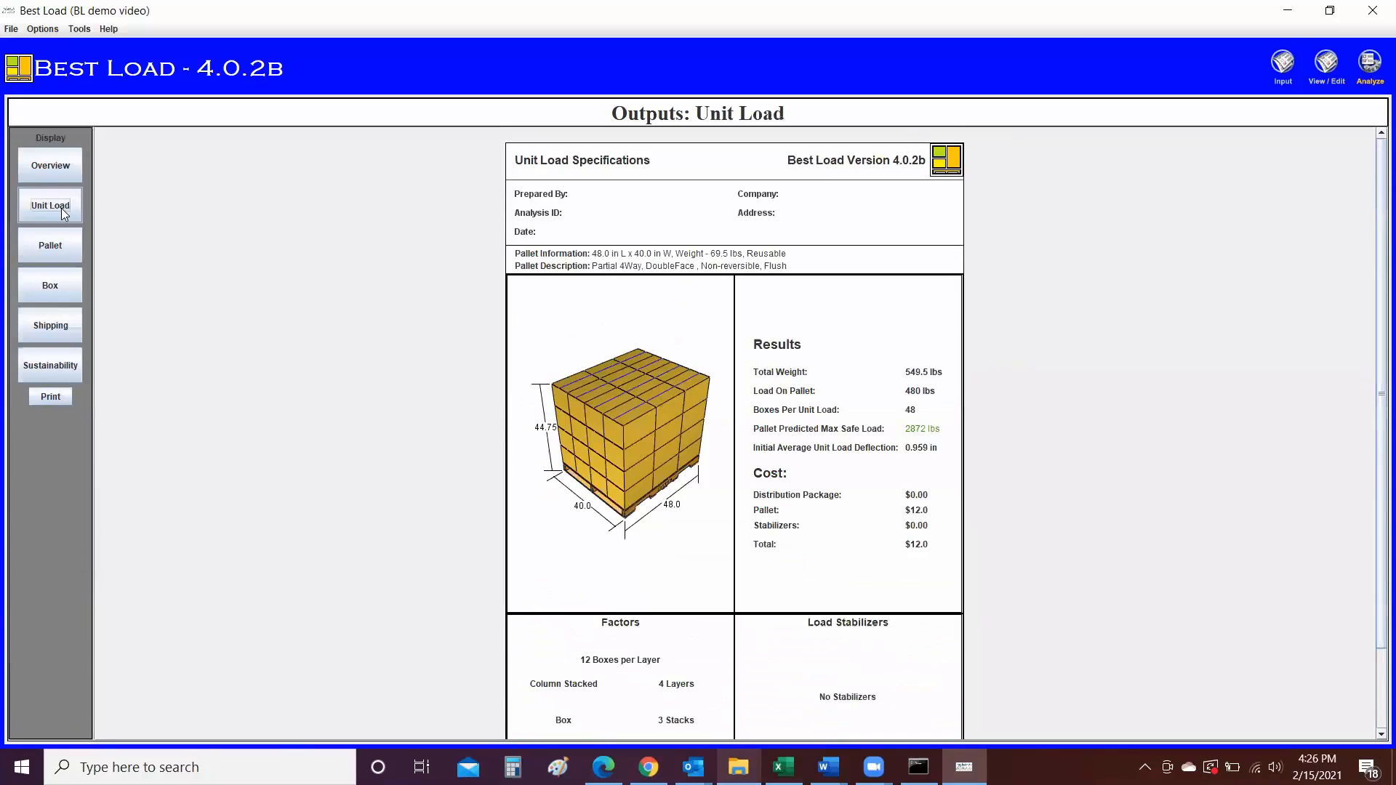
left_click_drag(1373, 340, 1374, 458)
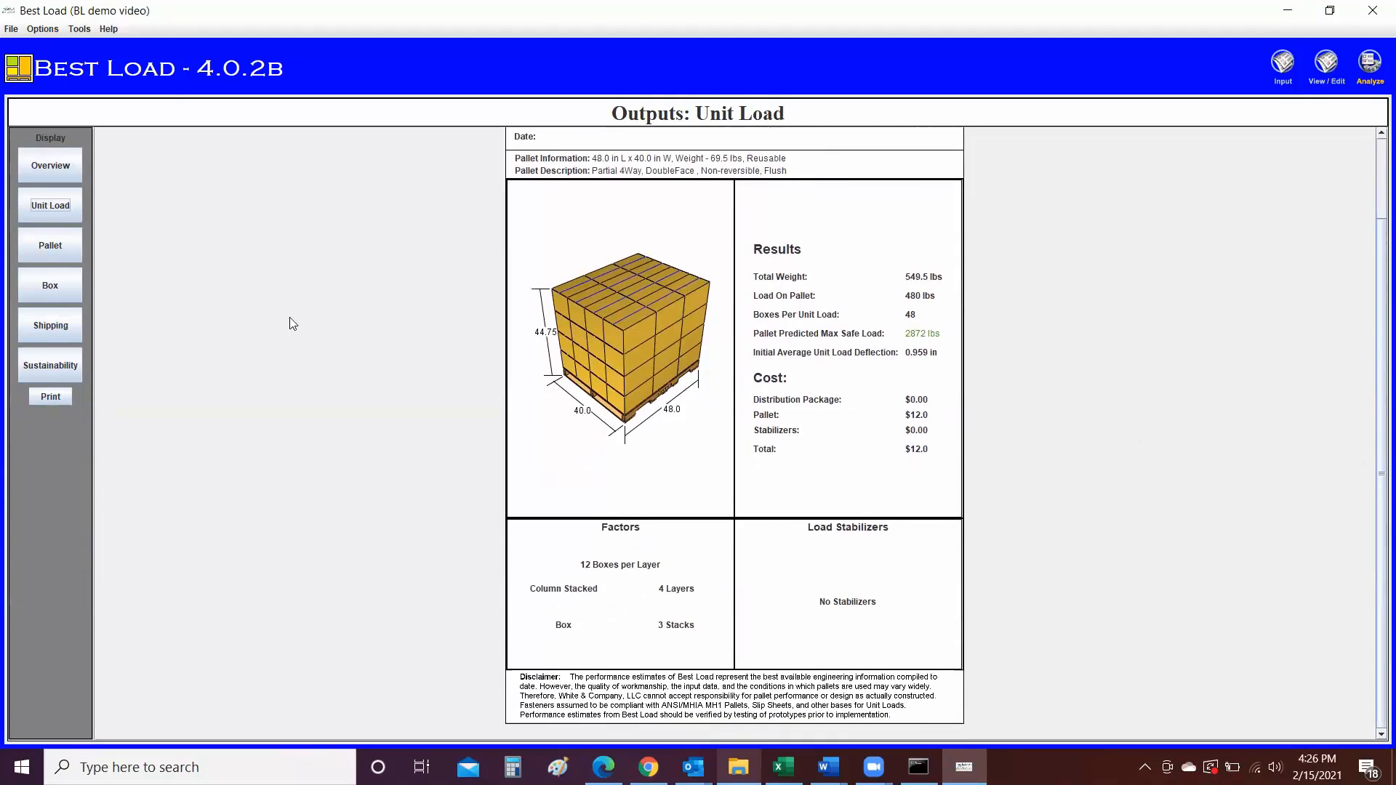
left_click(66, 248)
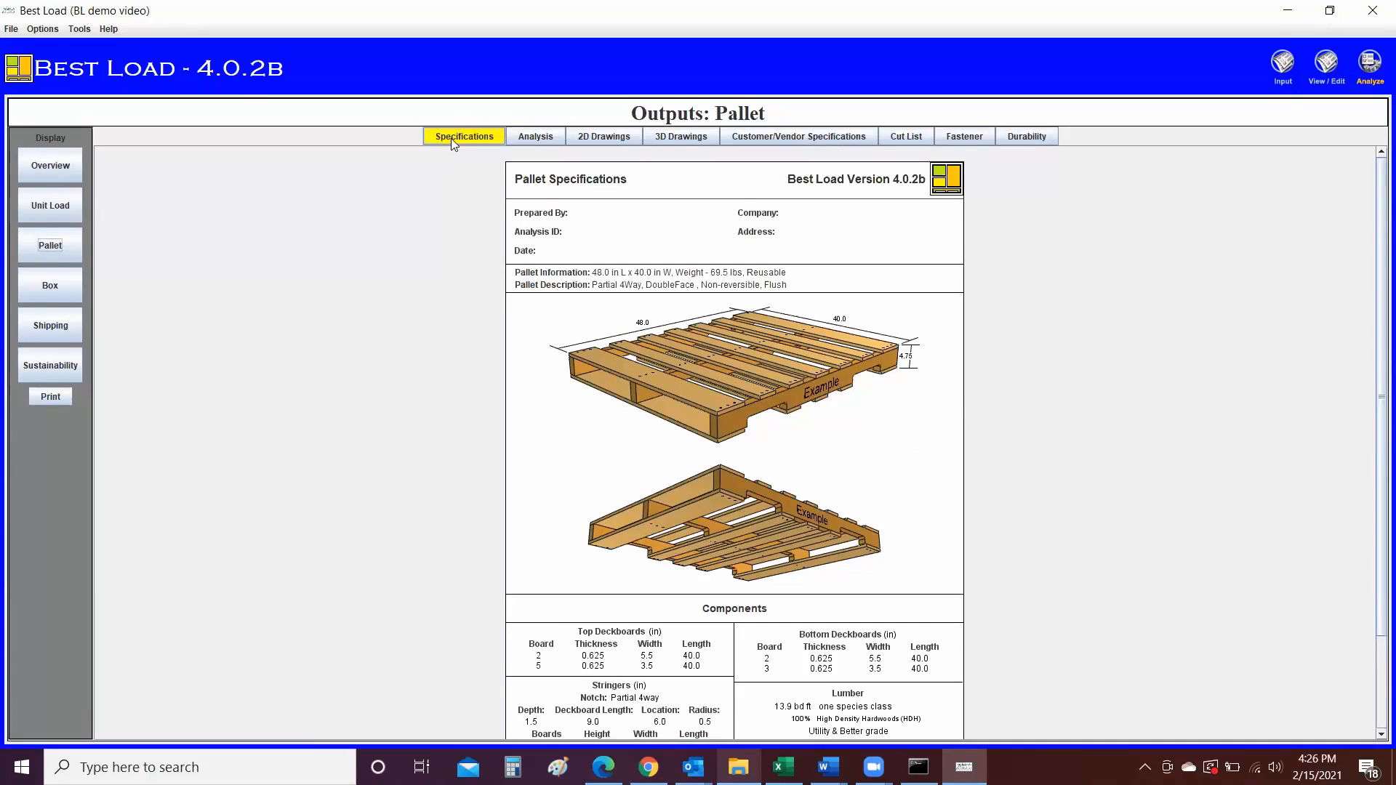
left_click_drag(1378, 364, 1374, 477)
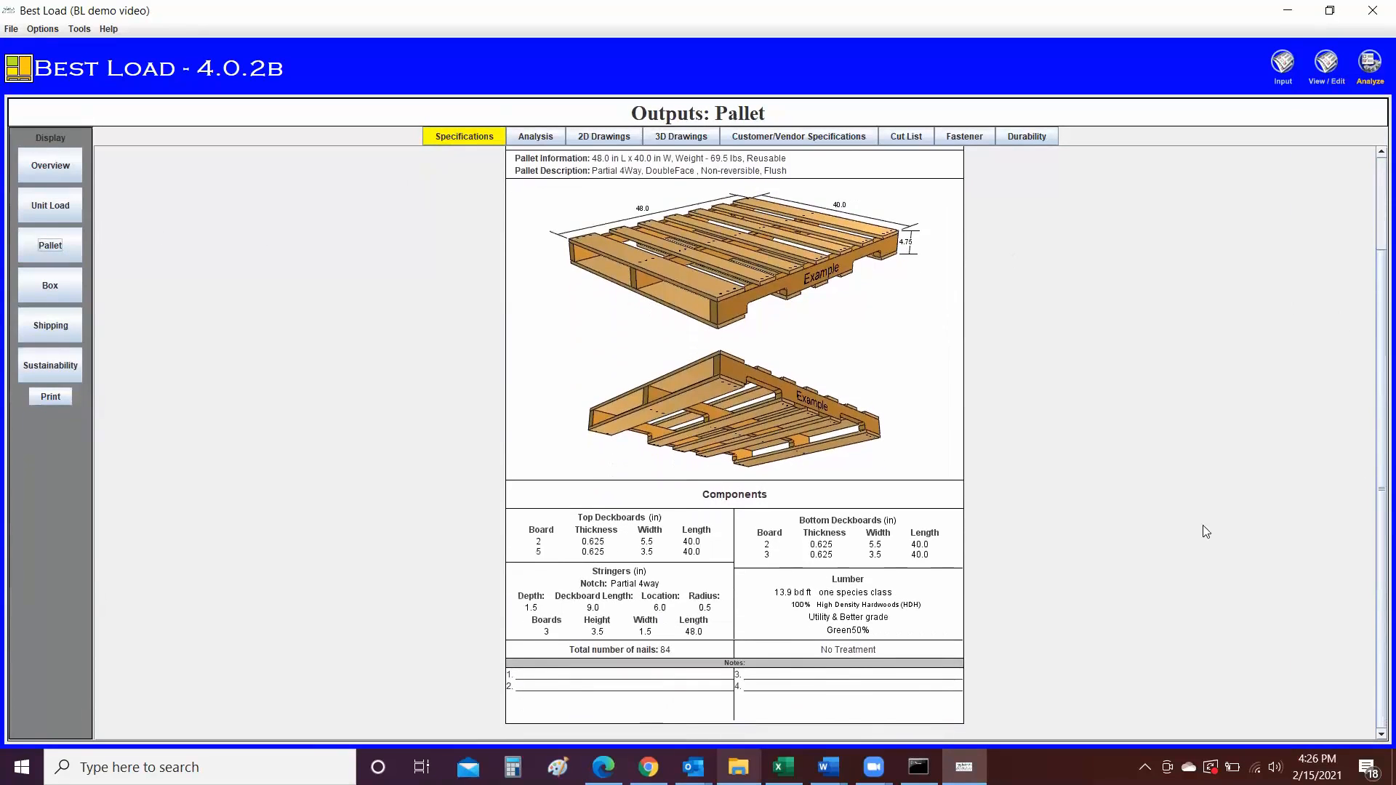
left_click(658, 674)
- Review the pallet's Customer/Vendor Specifications, 2D Drawings and Analysis reports
left_click(774, 138)
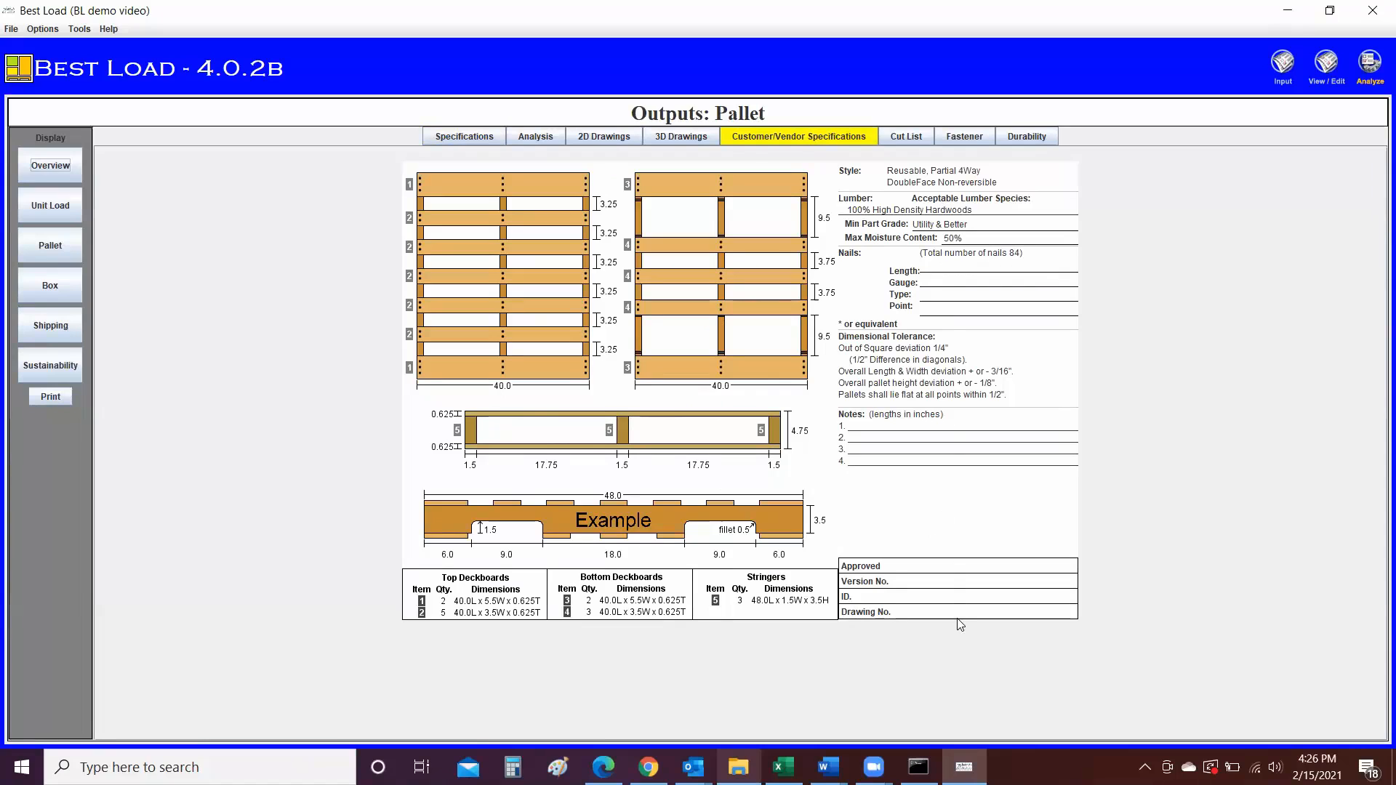
left_click(616, 138)
mouse_move(1376, 277)
left_mouse_down()
mouse_move(1376, 672)
mouse_move(1362, 258)
left_mouse_up()
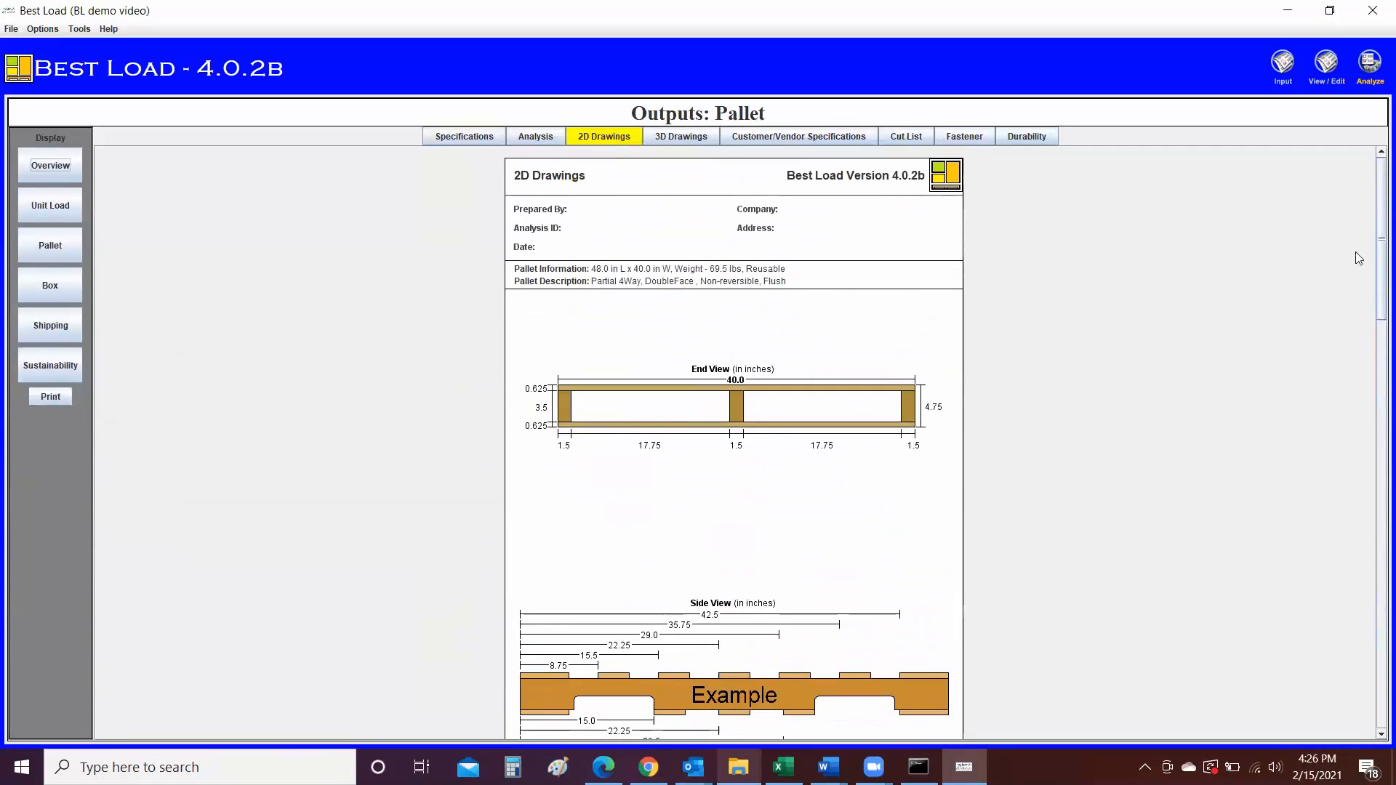
left_click(533, 134)
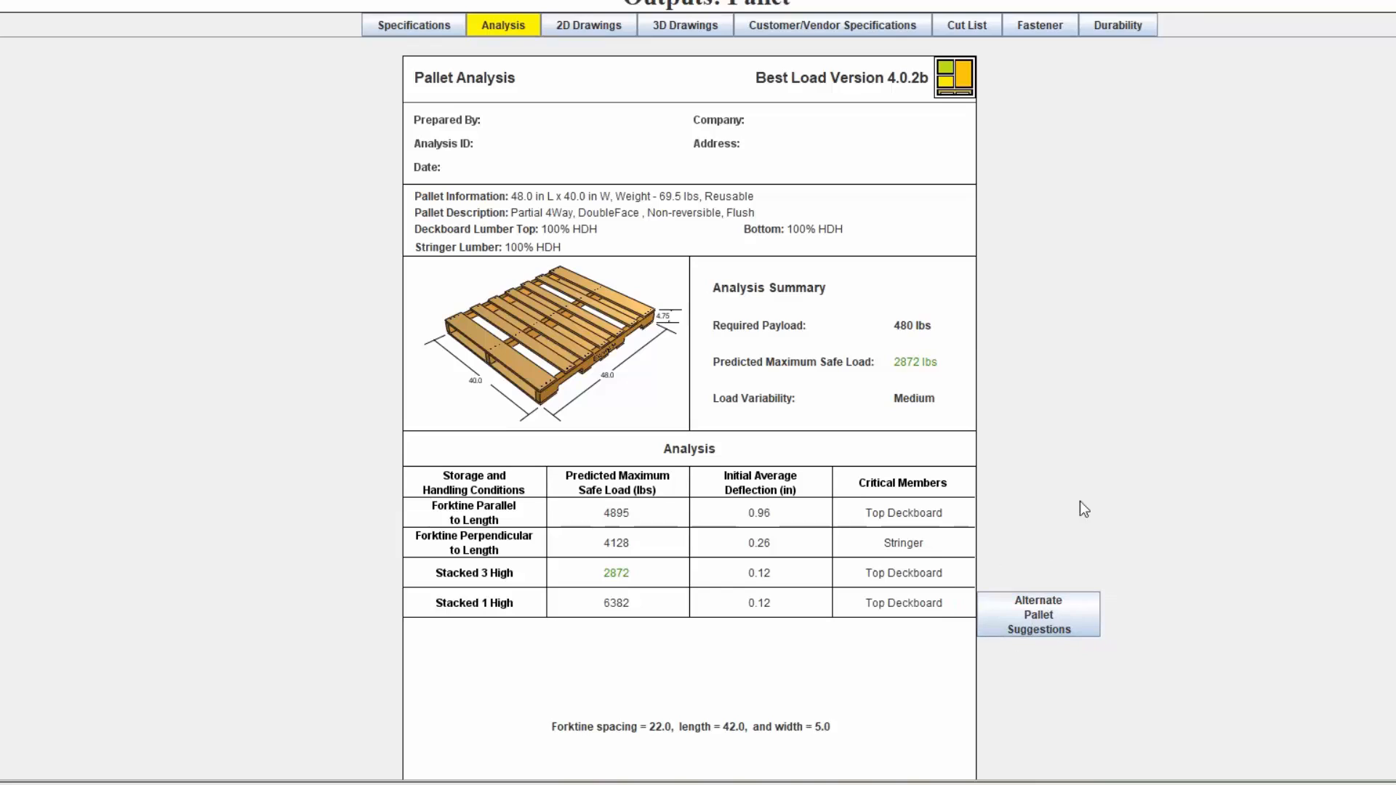
- Review the pallet's Lumber Cut List and its Fastener Description from start to end
left_click(967, 24)
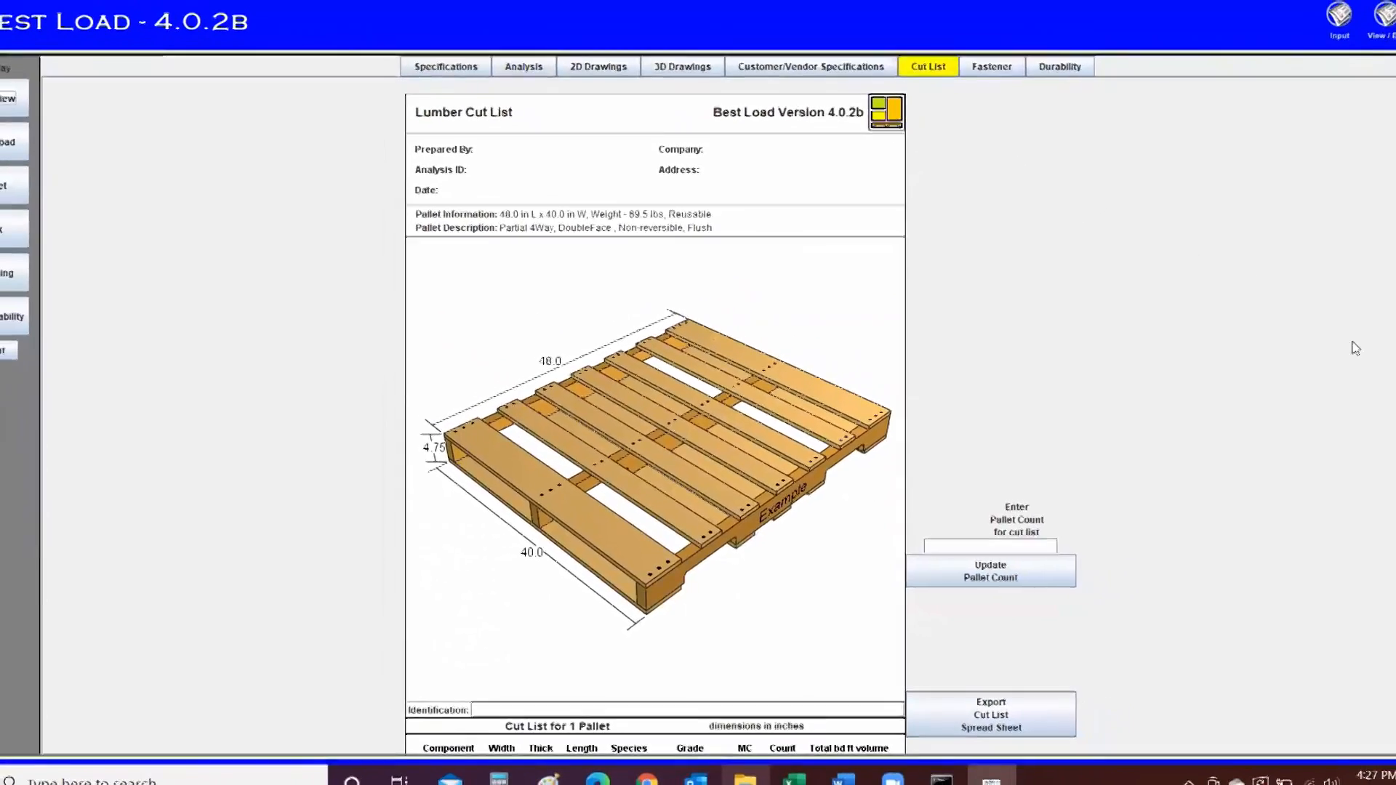
scroll(1376, 549, "down", 3)
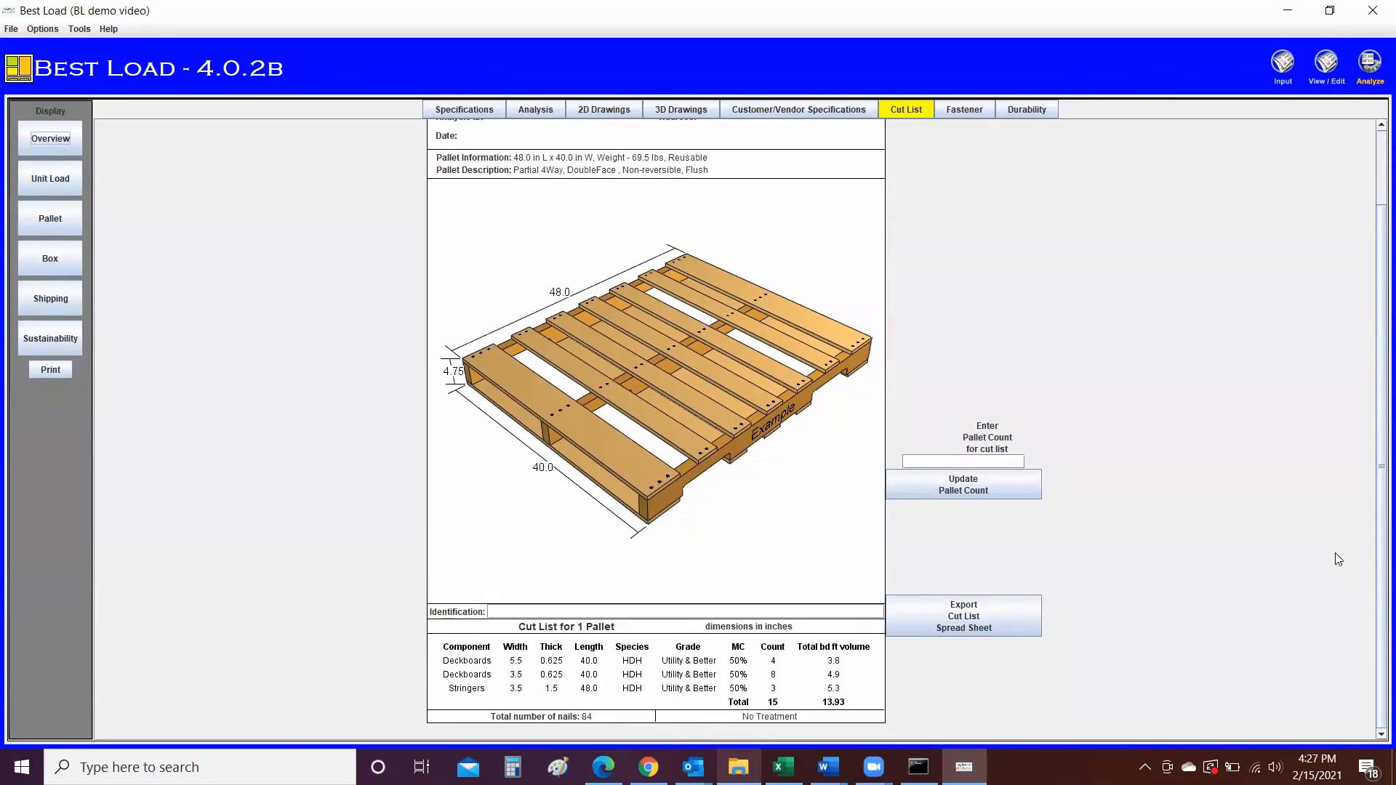
scroll(1376, 615, "up", 3)
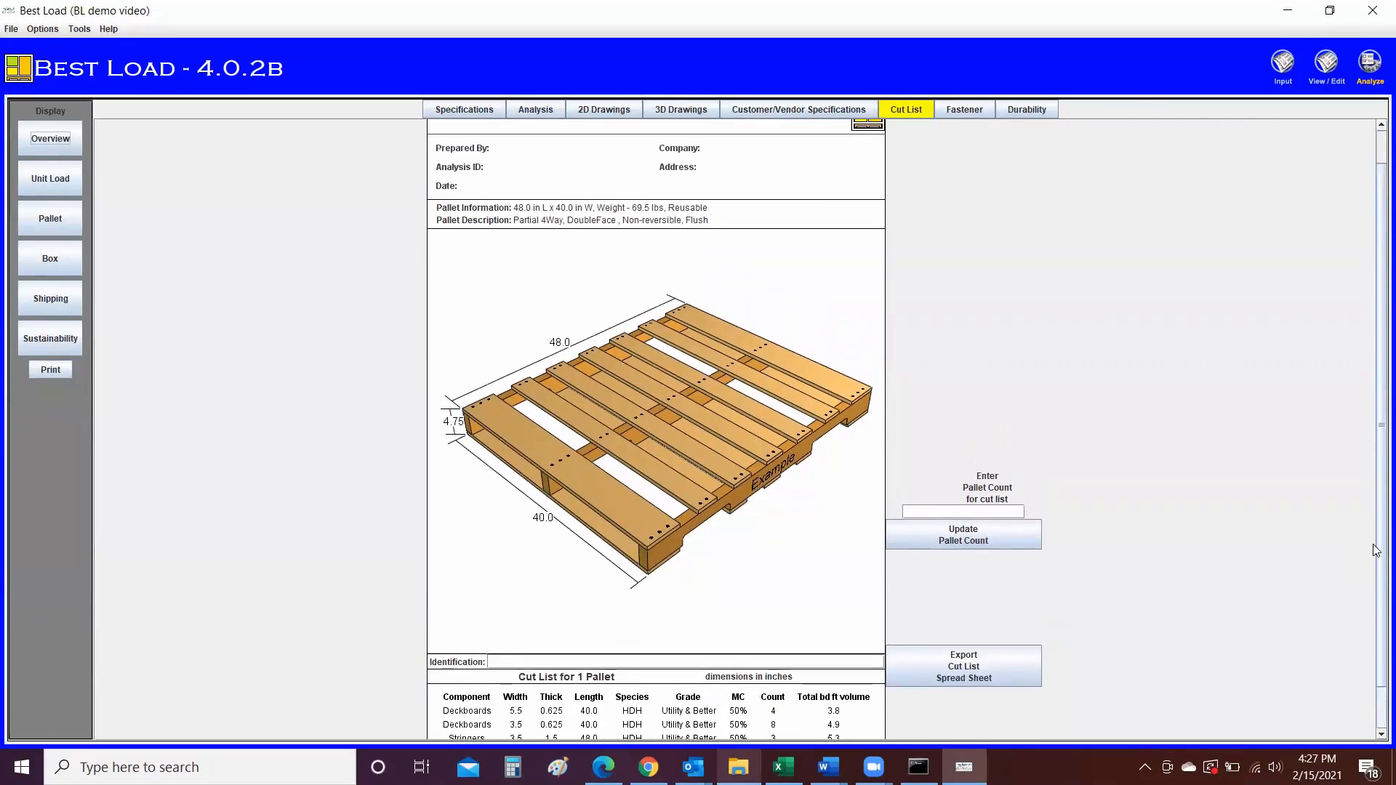
left_click(966, 111)
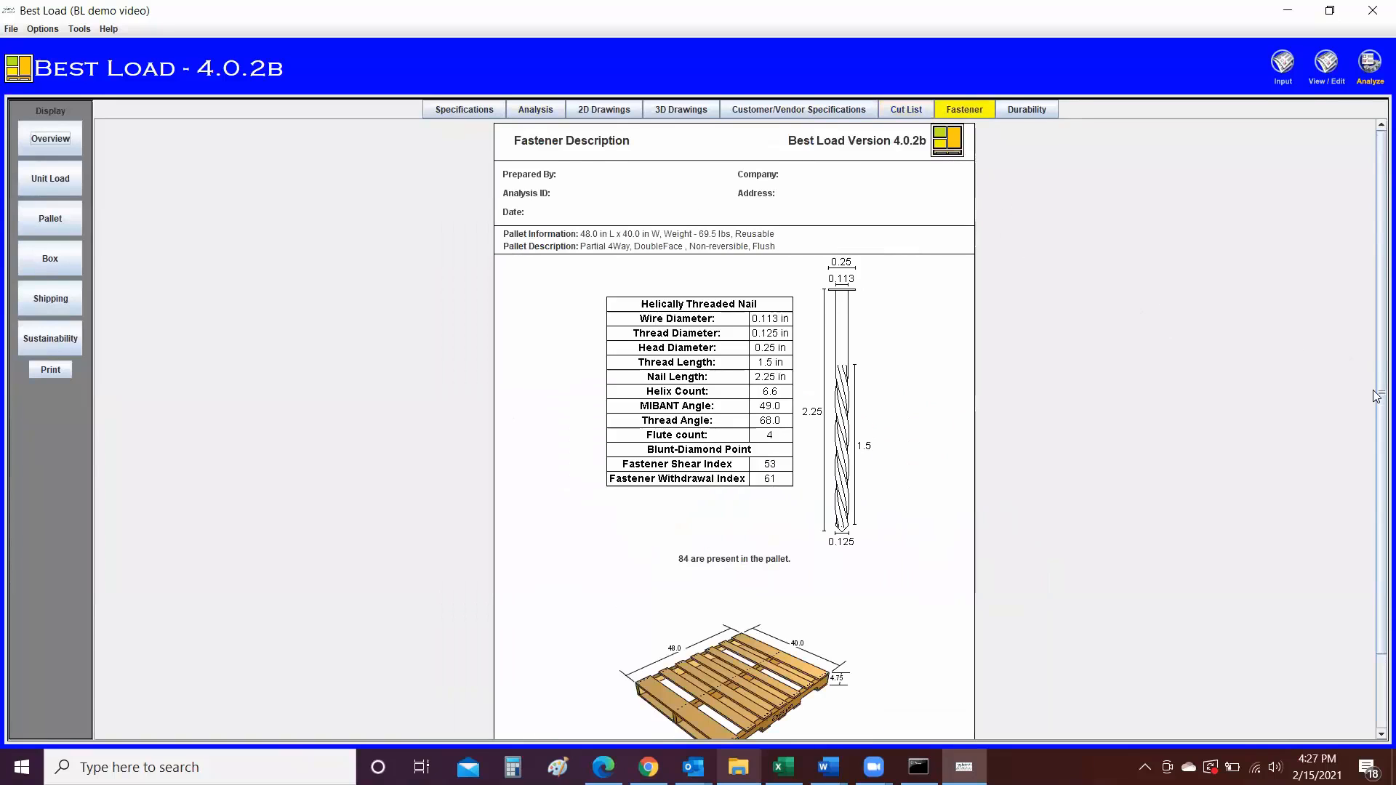
scroll(1376, 396, "down", 3)
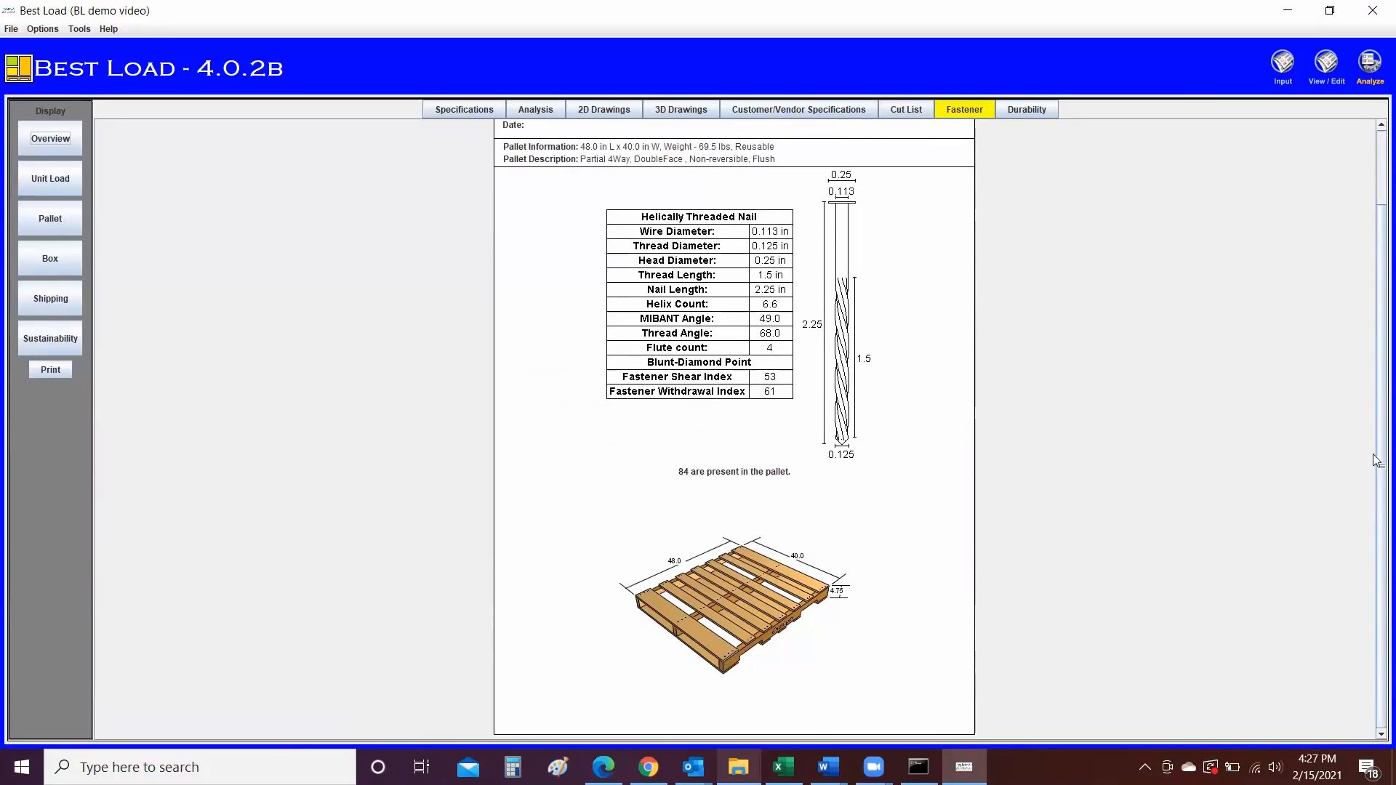
scroll(1376, 459, "up", 3)
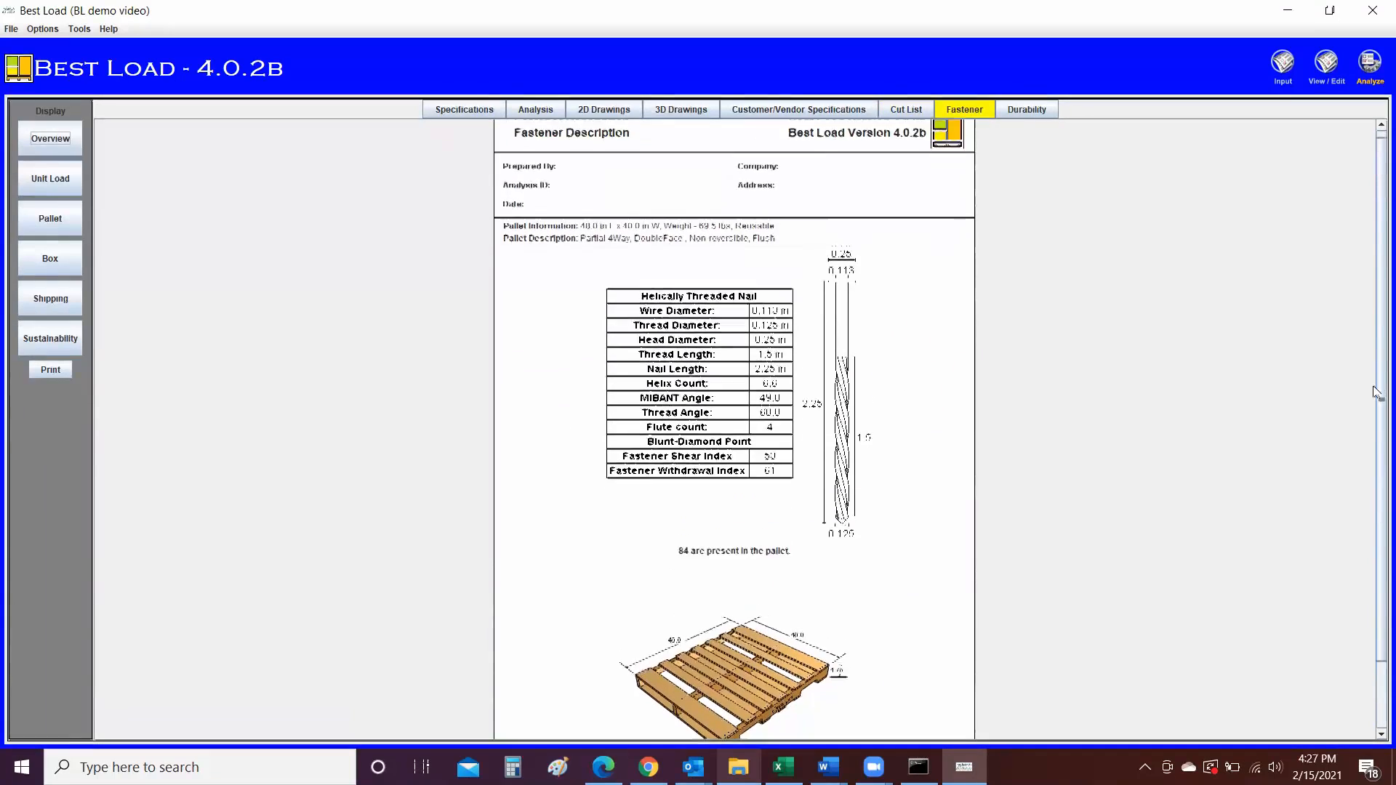
- Open the damage resistance comparison from the pallet's Durability report and look at the available comparison types, keeping the same pallet with fastener substitutions
left_click(1033, 109)
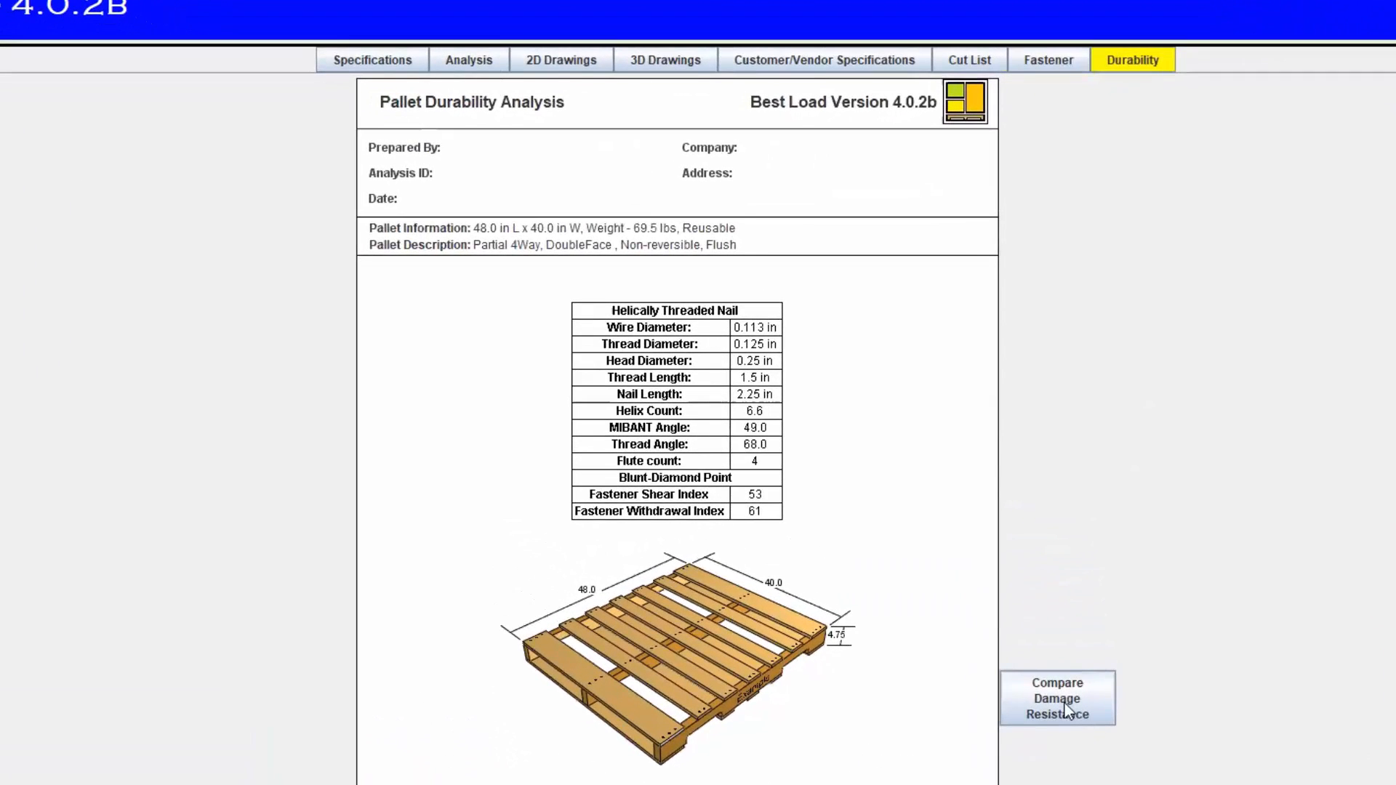
left_click(1066, 709)
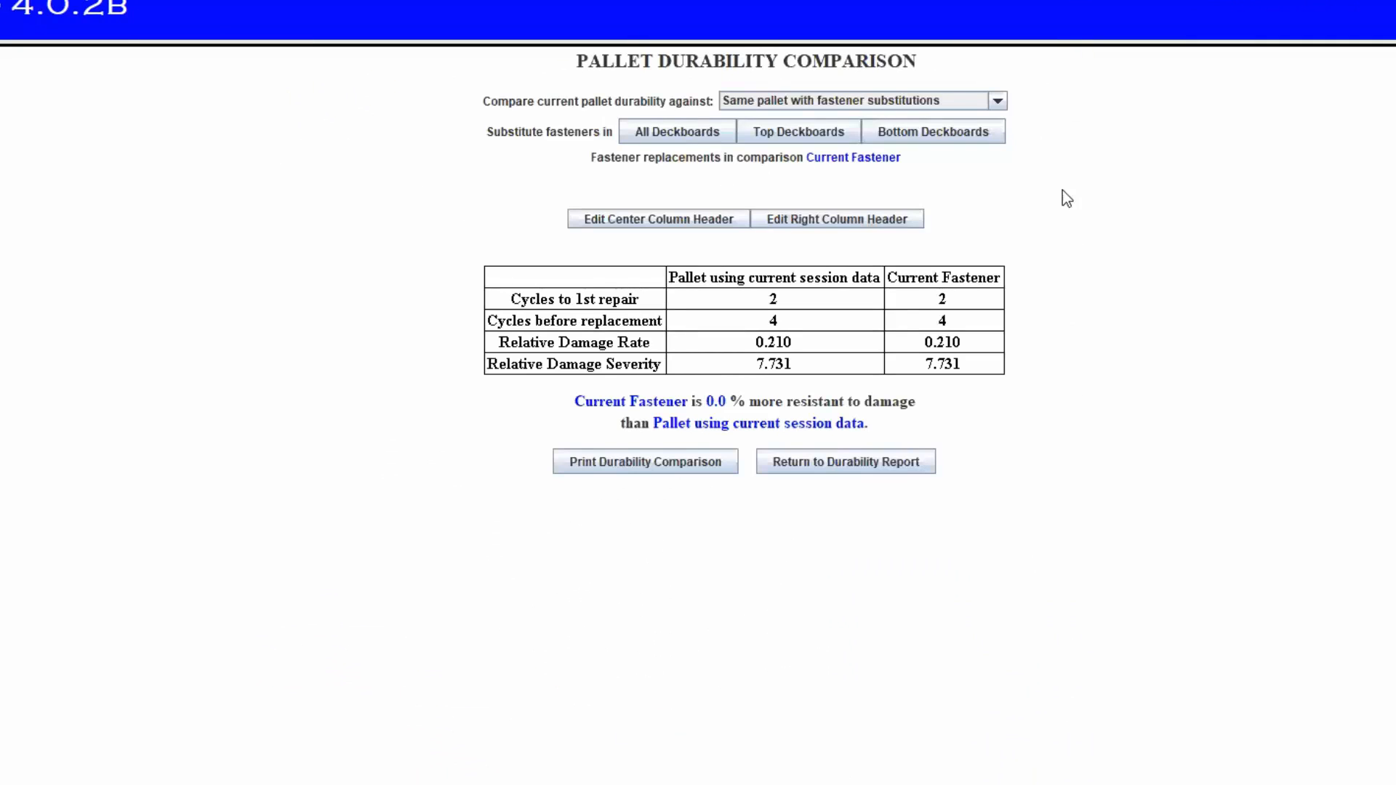
left_click(997, 101)
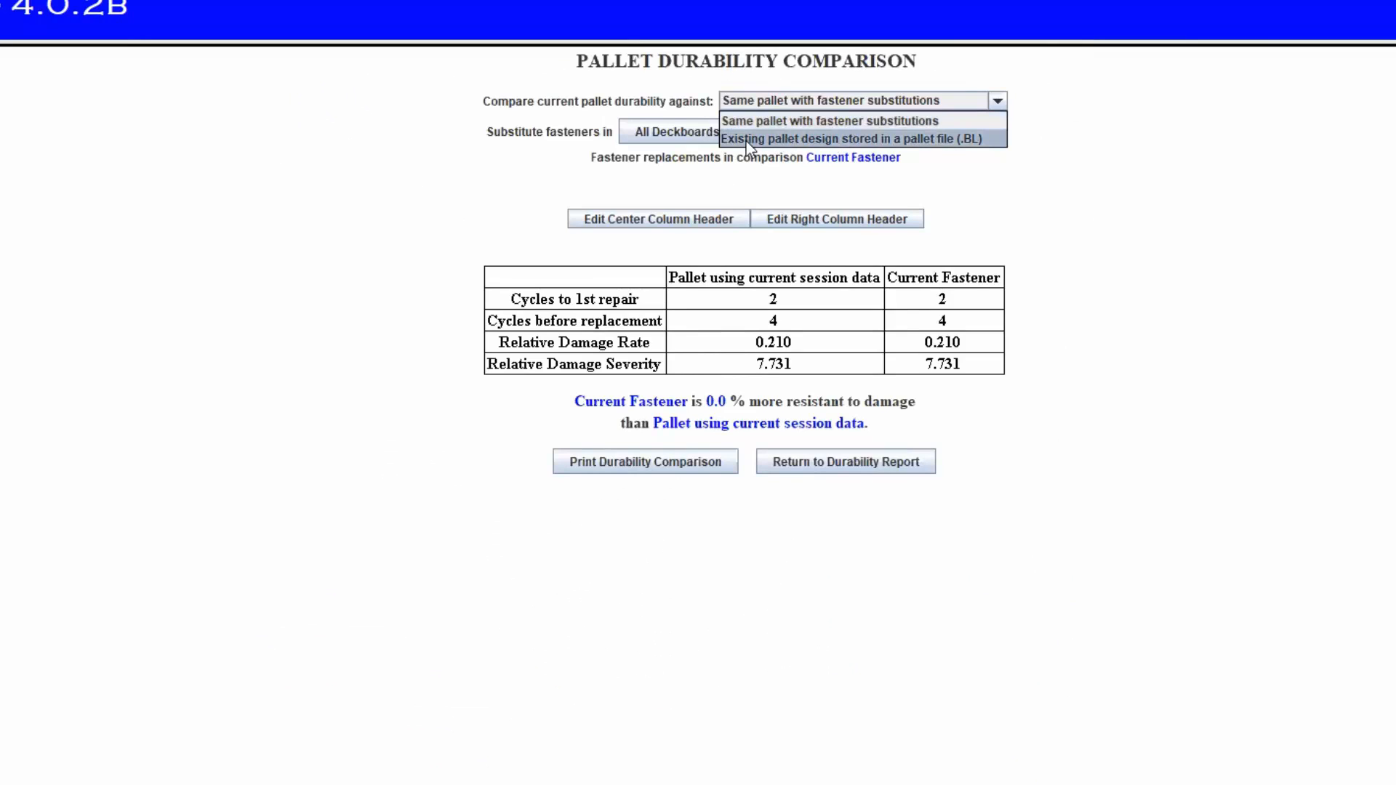
left_click(997, 101)
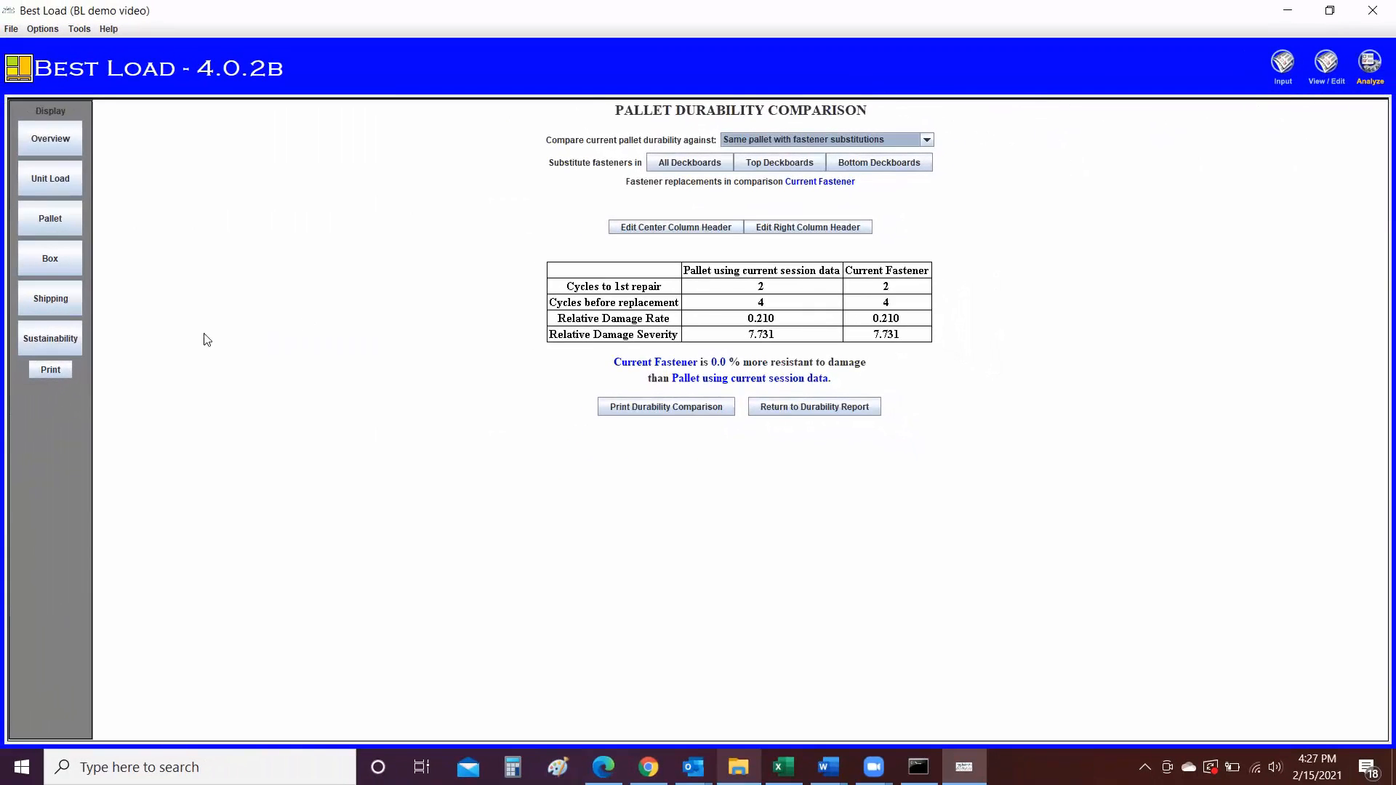
- Review the box specifications with its safety factor criteria, and the Shipping Specification report
left_click(45, 259)
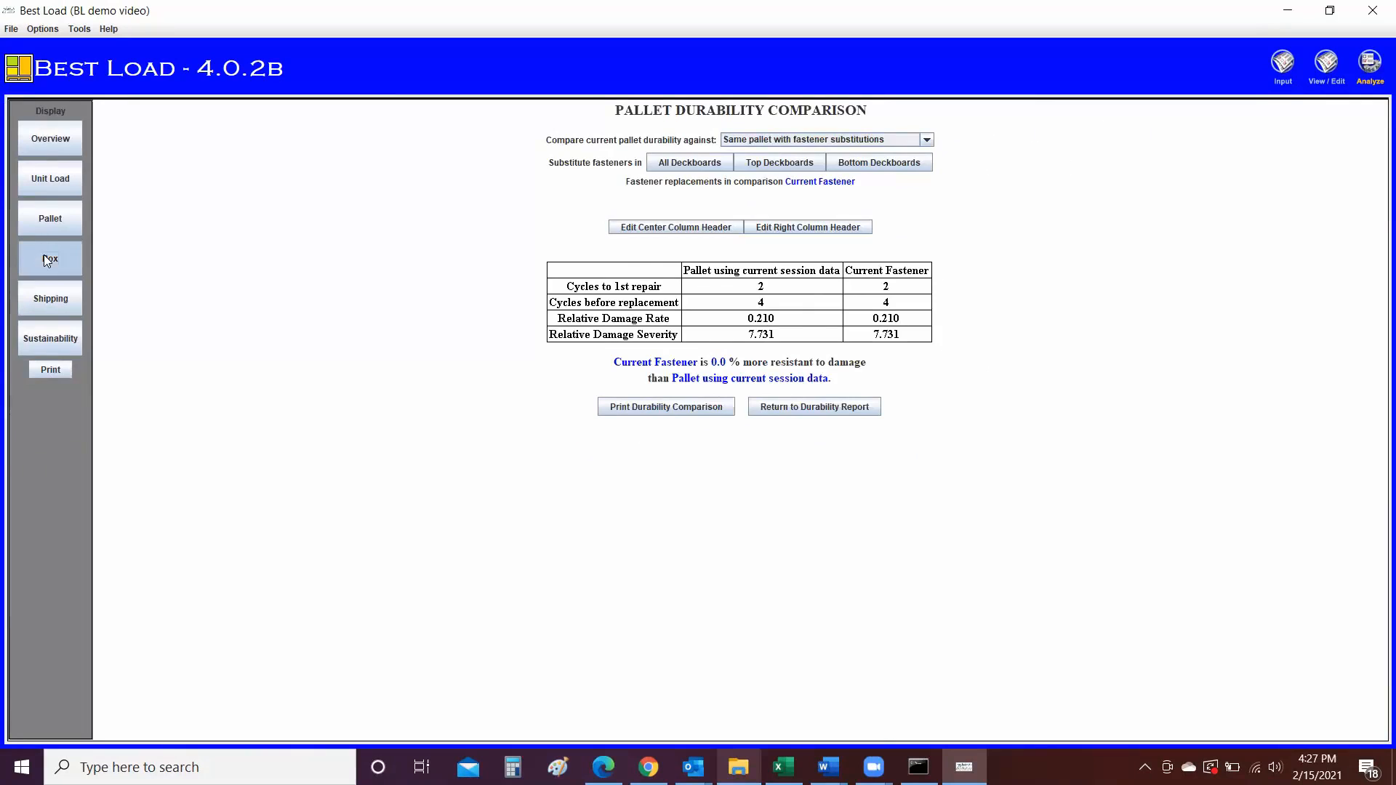
left_click_drag(1373, 436, 1373, 523)
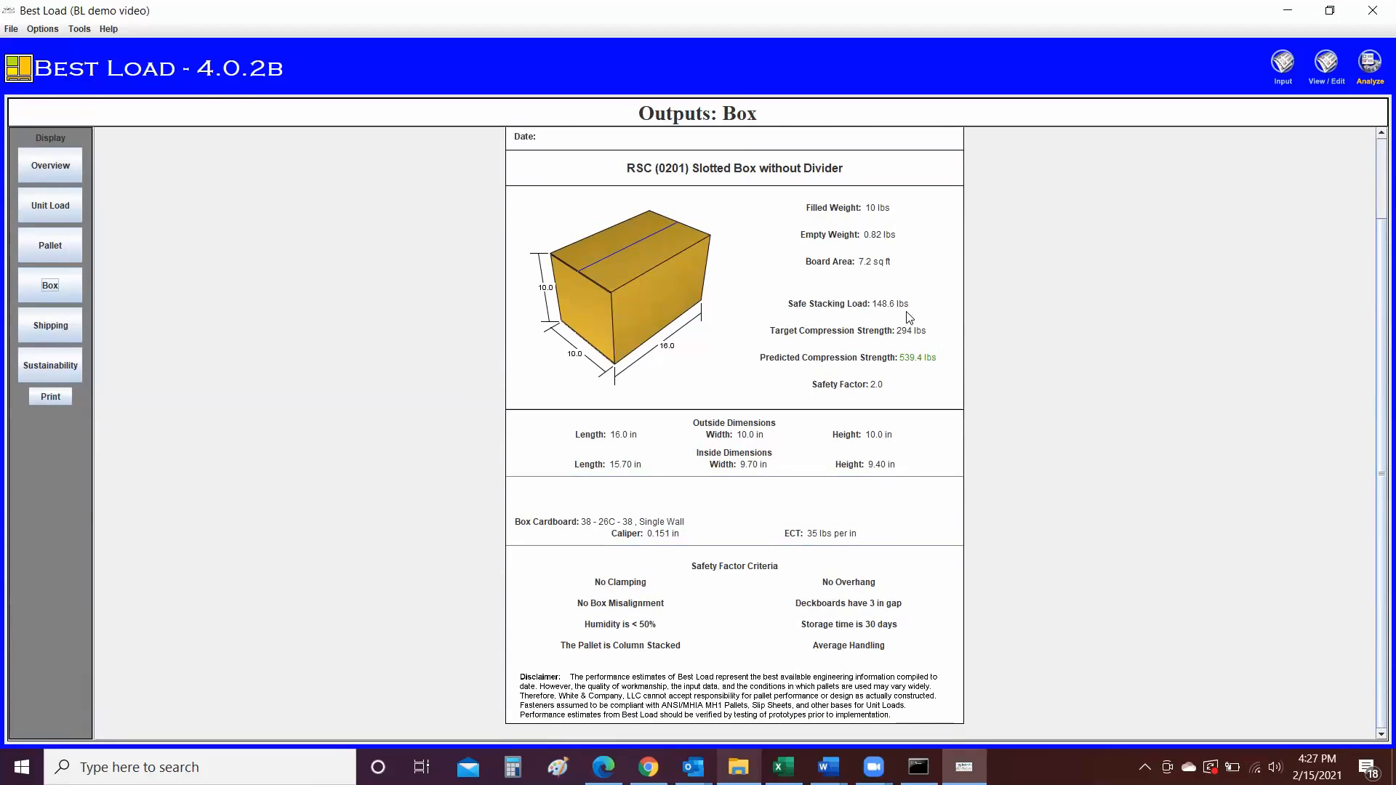
left_click(51, 325)
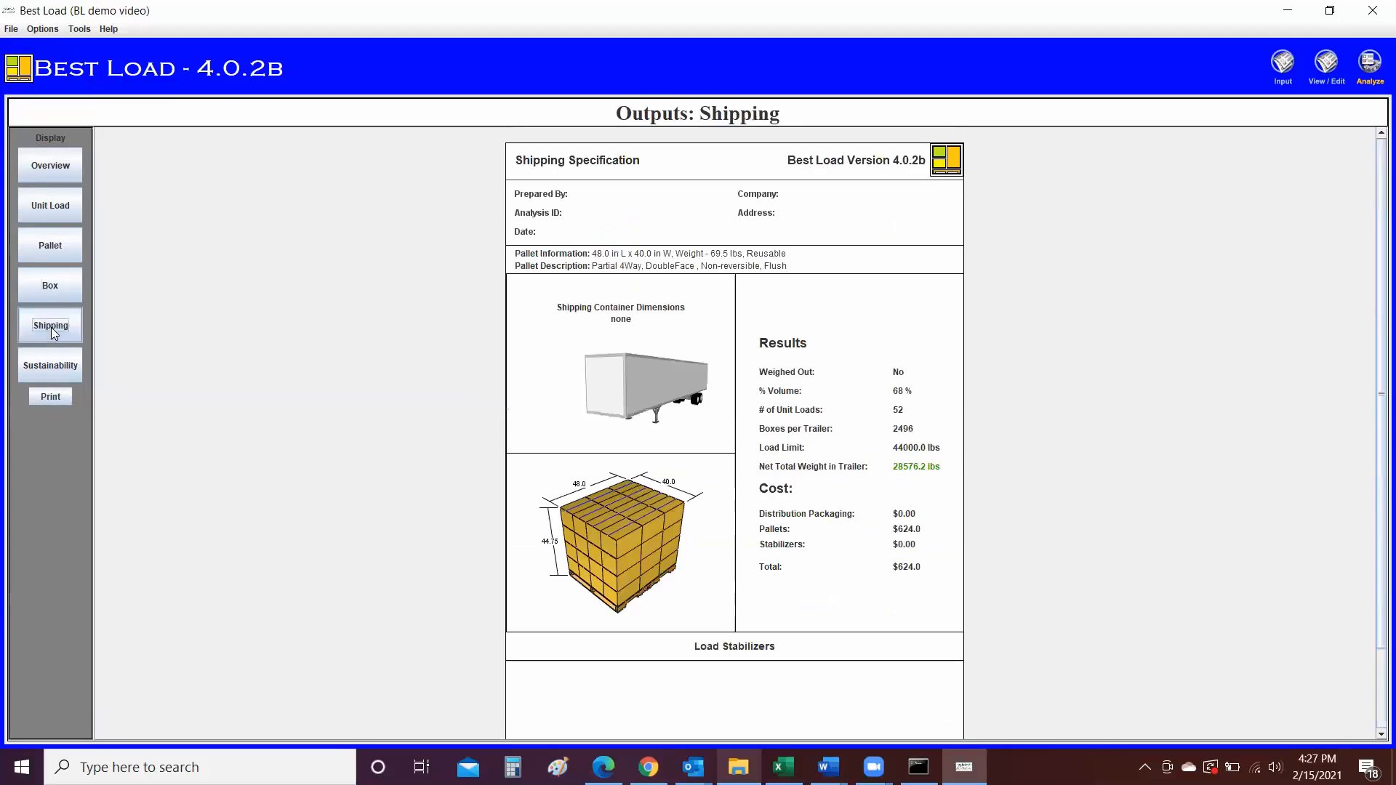
scroll(1372, 429, "down", 3)
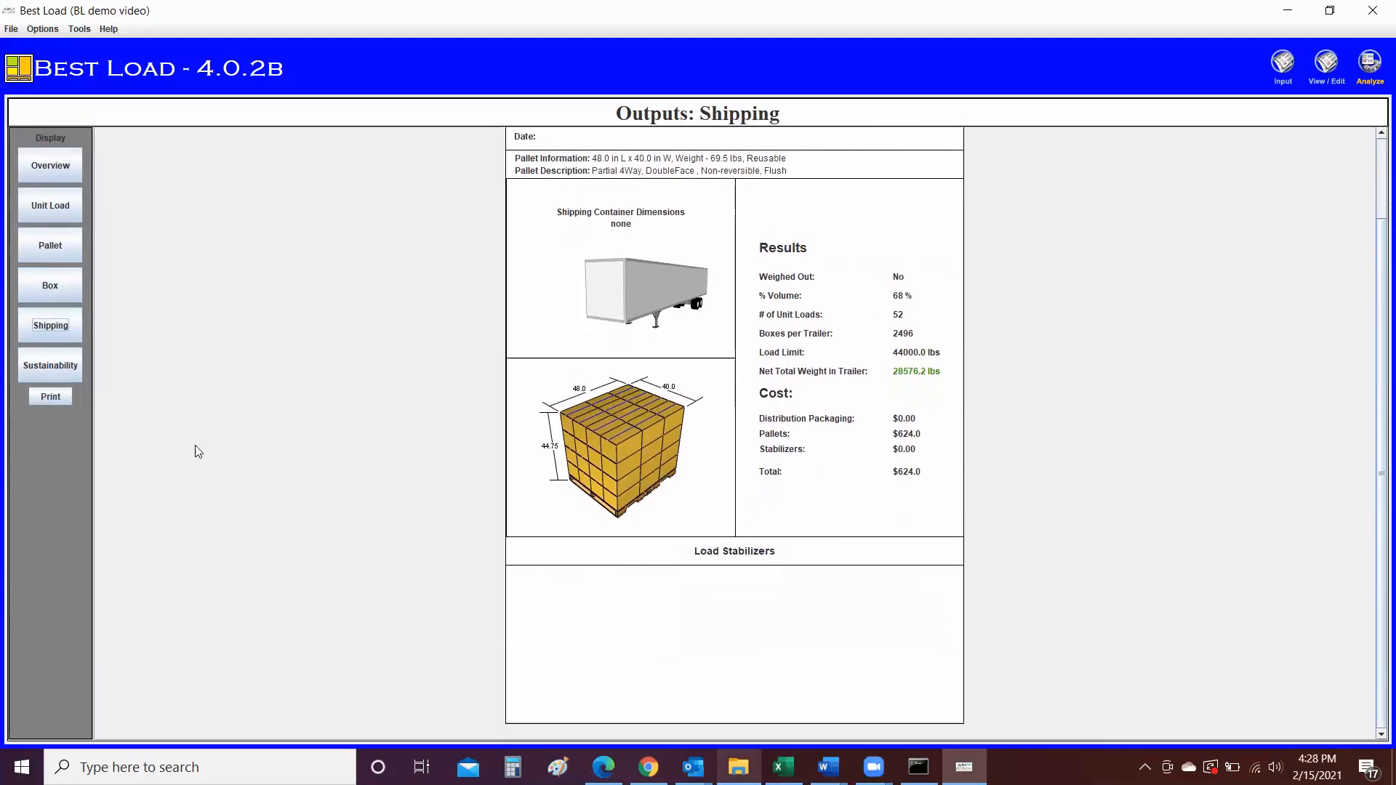
- Review the Sustainability report and open the page selection for printing the reports
left_click(58, 364)
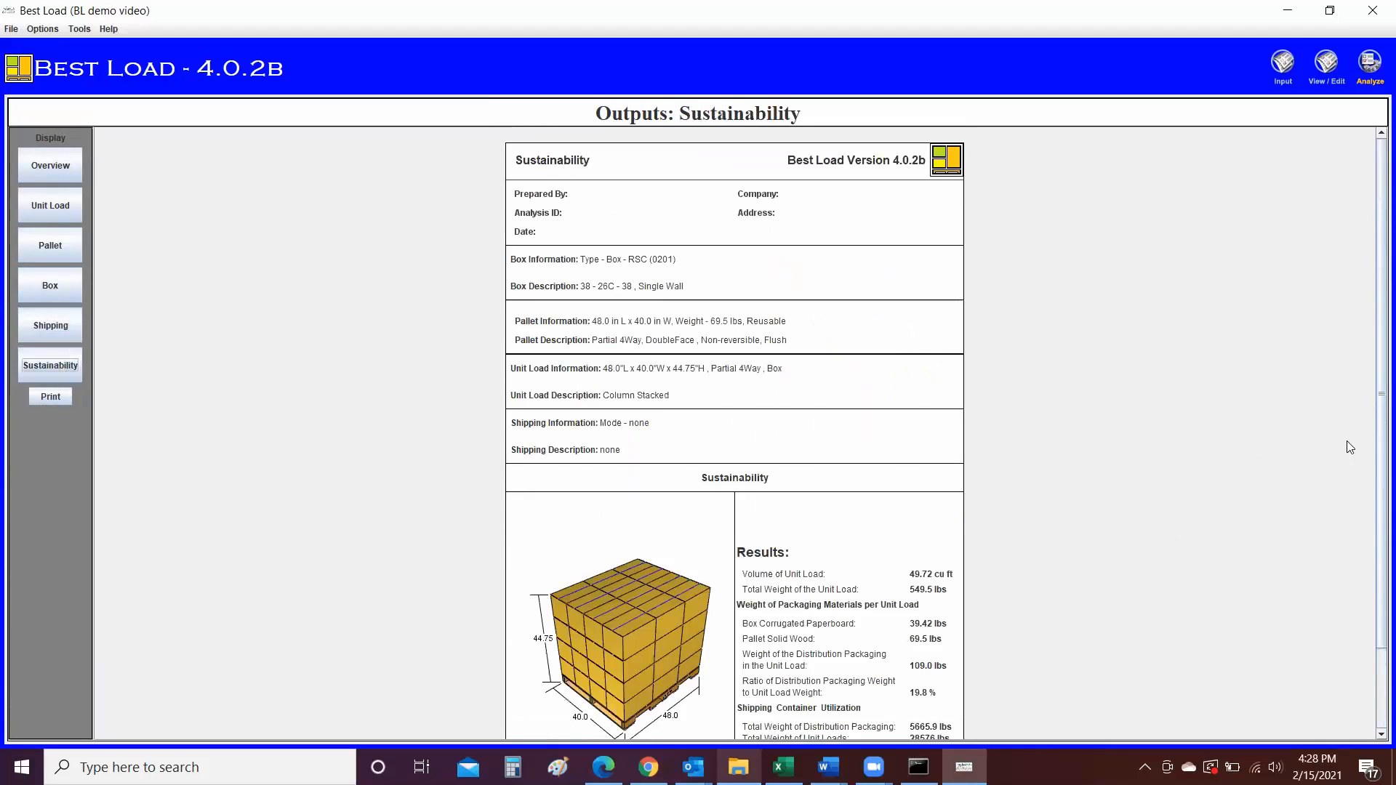
scroll(1376, 459, "down", 3)
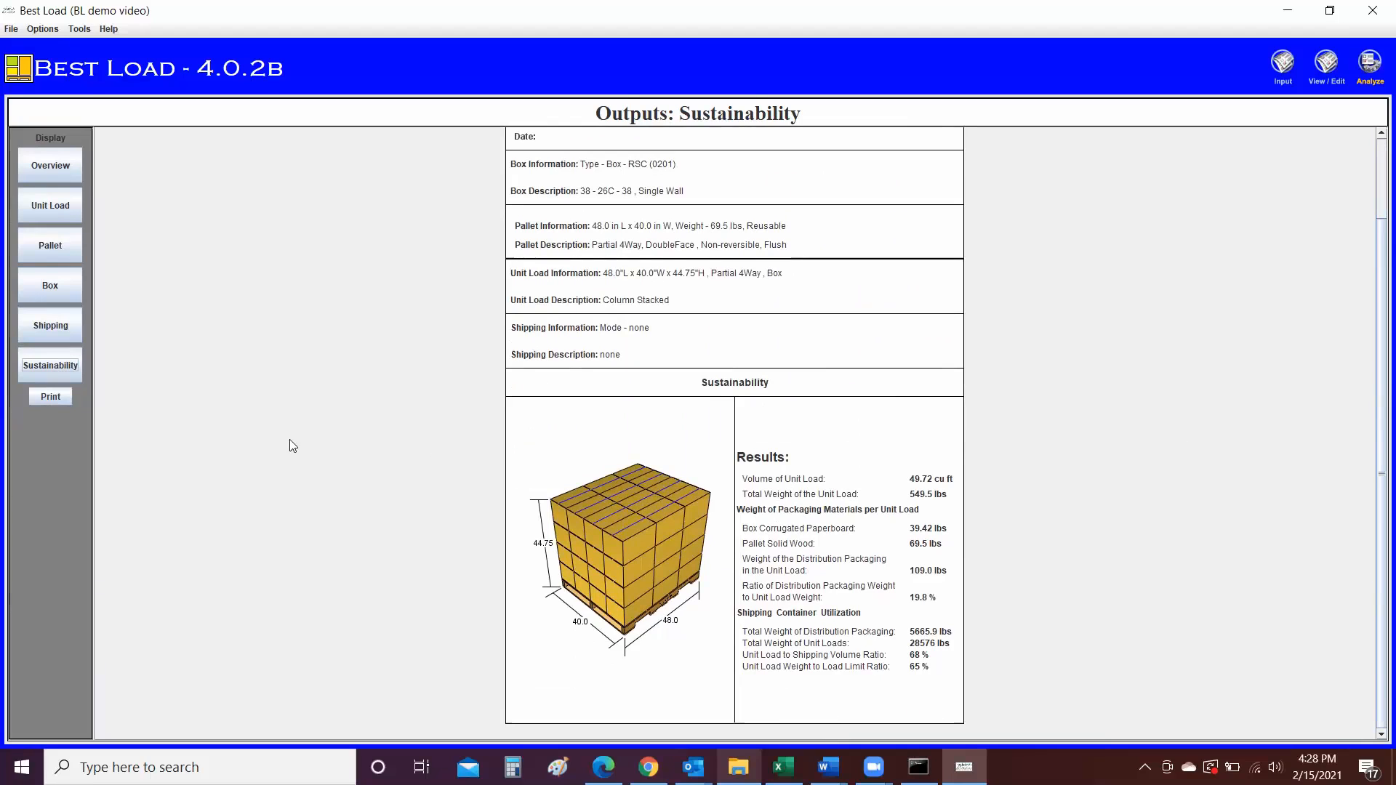
left_click(55, 399)
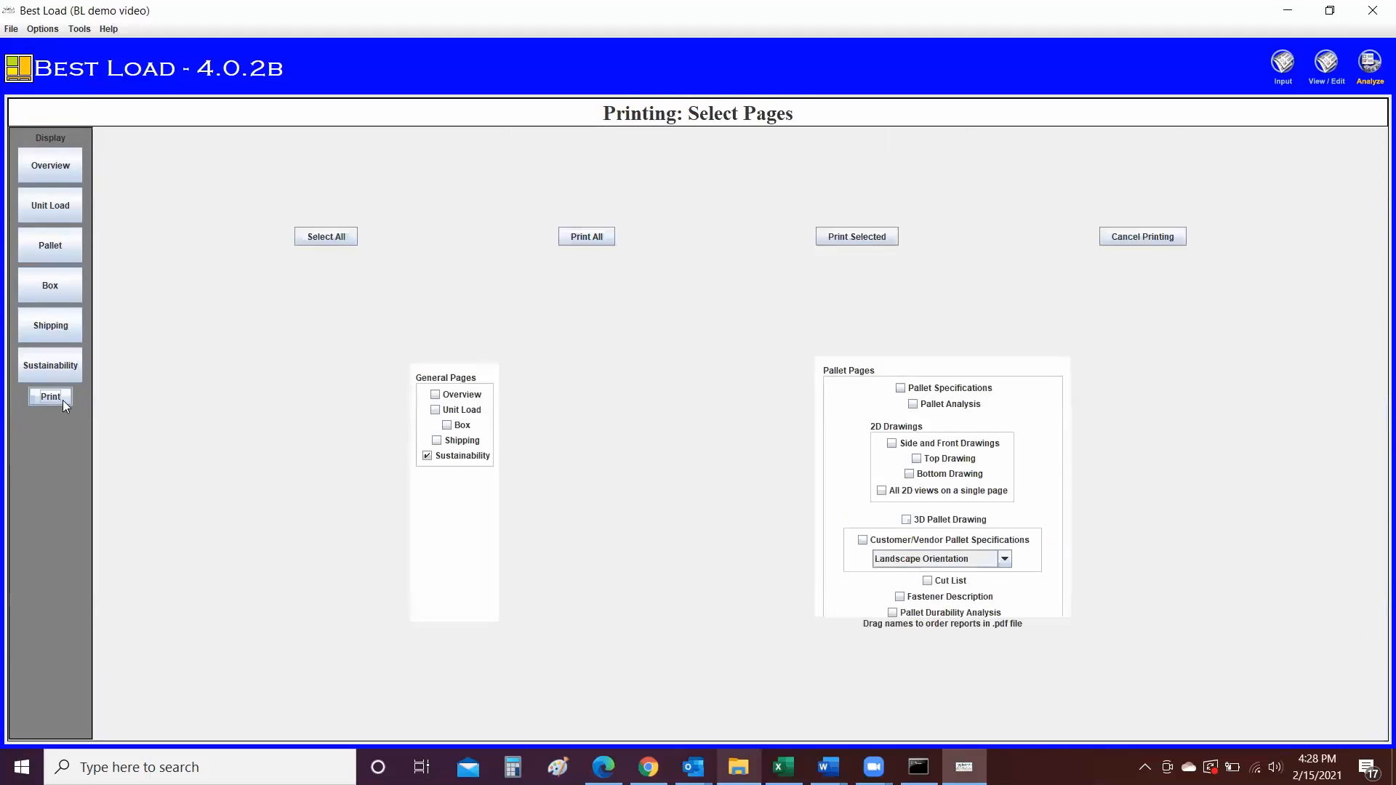